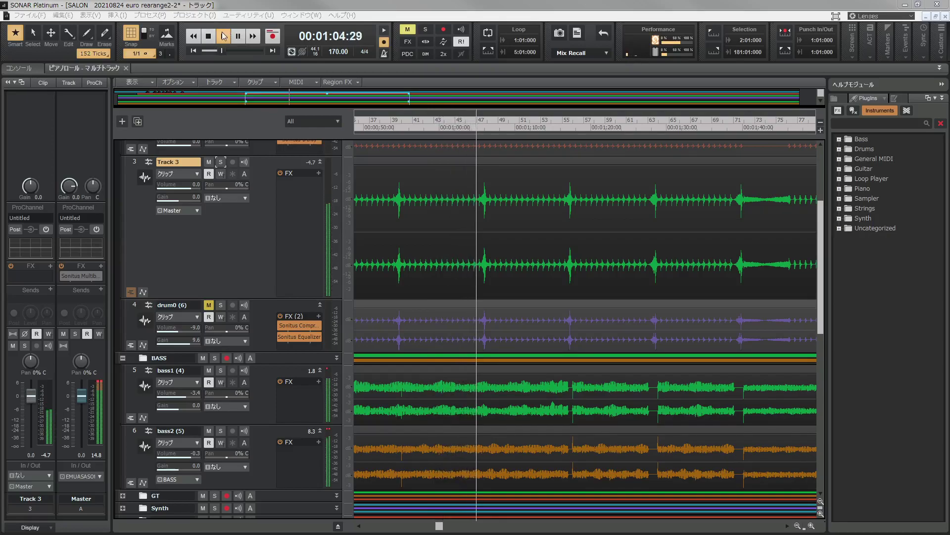
Stop playback and open the Battery 4 1 instrument assigned to track 23
{"action": "left_click", "coordinate": [214, 41]}
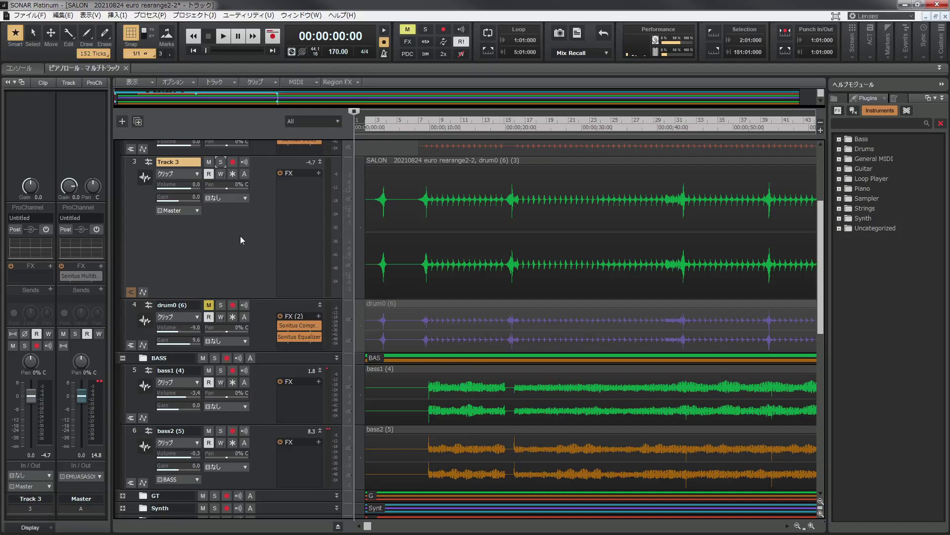
{"action": "scroll", "coordinate": [241, 236], "scroll_direction": "down", "scroll_amount": 10}
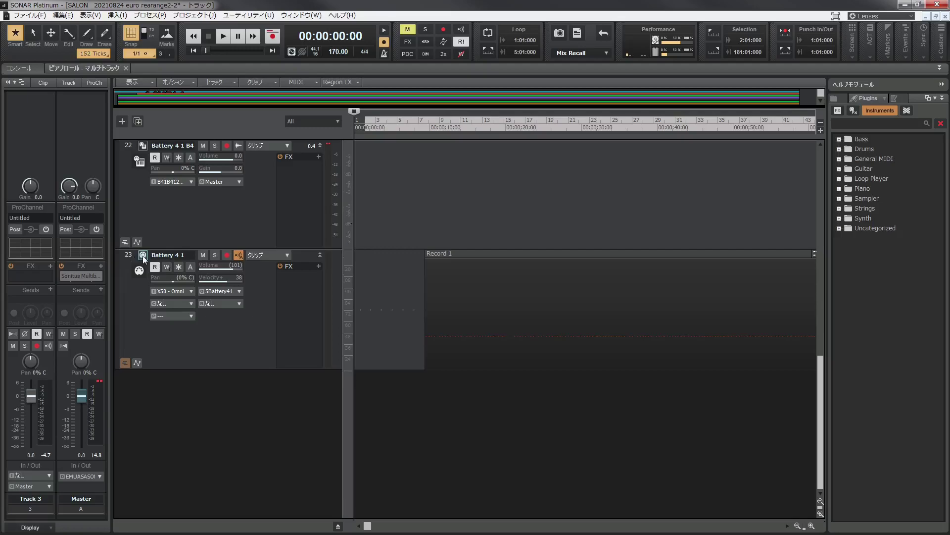
{"action": "left_click", "coordinate": [142, 255]}
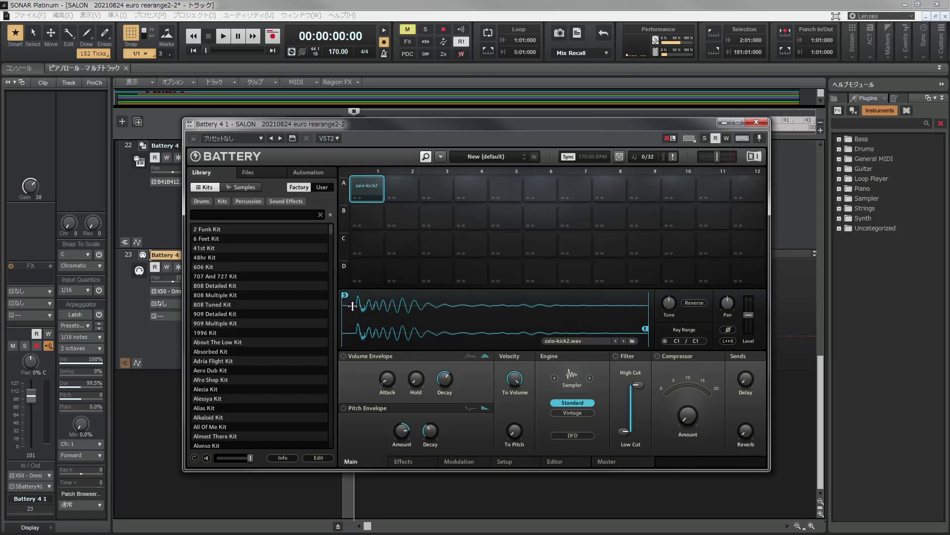
Trim the start of the zaio-kick2 sample to 455 and audition the kick cell
{"action": "left_click", "coordinate": [372, 186]}
{"action": "left_click", "coordinate": [373, 187]}
{"action": "left_click_drag", "start_coordinate": [346, 295], "coordinate": [358, 293]}
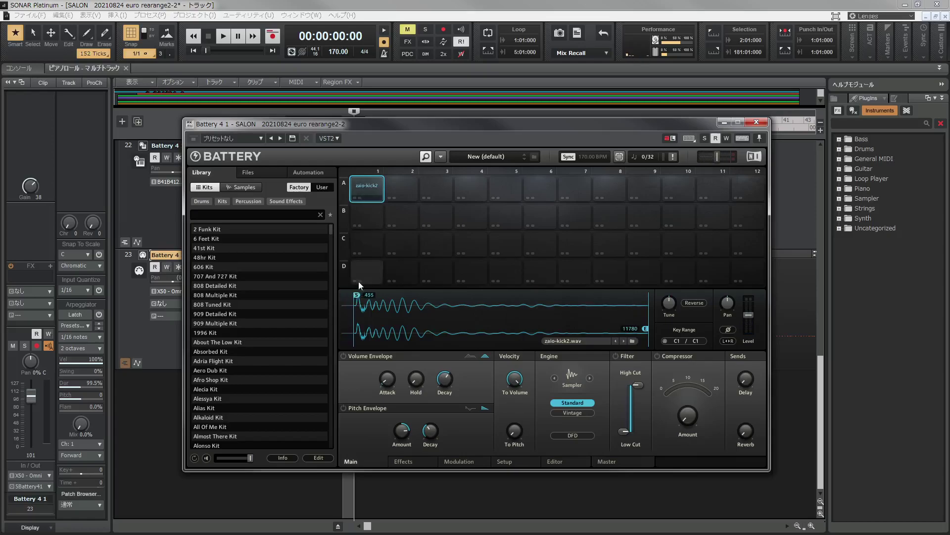
{"action": "left_click", "coordinate": [367, 186]}
{"action": "left_click", "coordinate": [367, 185]}
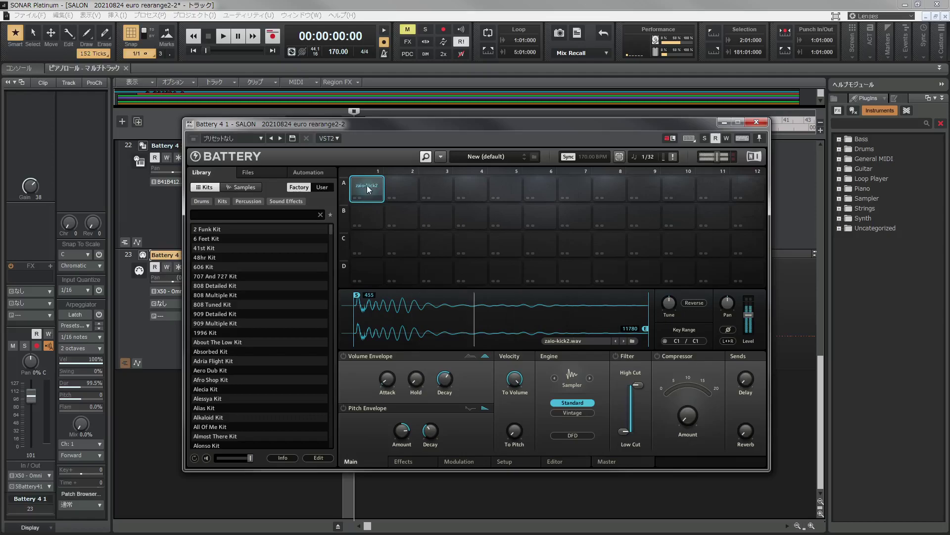
{"action": "mouse_move", "coordinate": [357, 295]}
{"action": "left_mouse_down"}
{"action": "mouse_move", "coordinate": [333, 297]}
{"action": "mouse_move", "coordinate": [358, 290]}
{"action": "left_mouse_up"}
{"action": "left_click", "coordinate": [367, 188]}
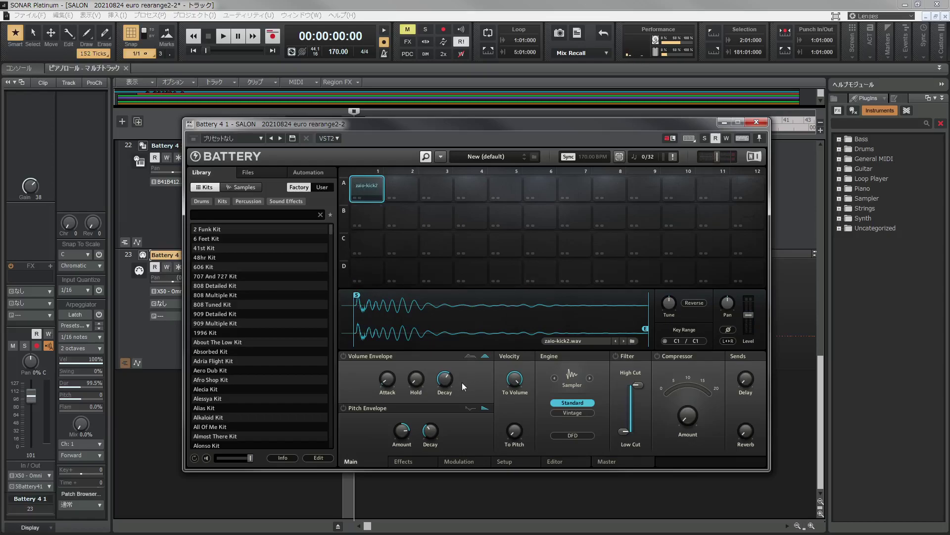
Show zaio-kick2 in the sample editor and compare the song's playback with the trimmed start and with the start marker at the sample's beginning
{"action": "left_click", "coordinate": [567, 463]}
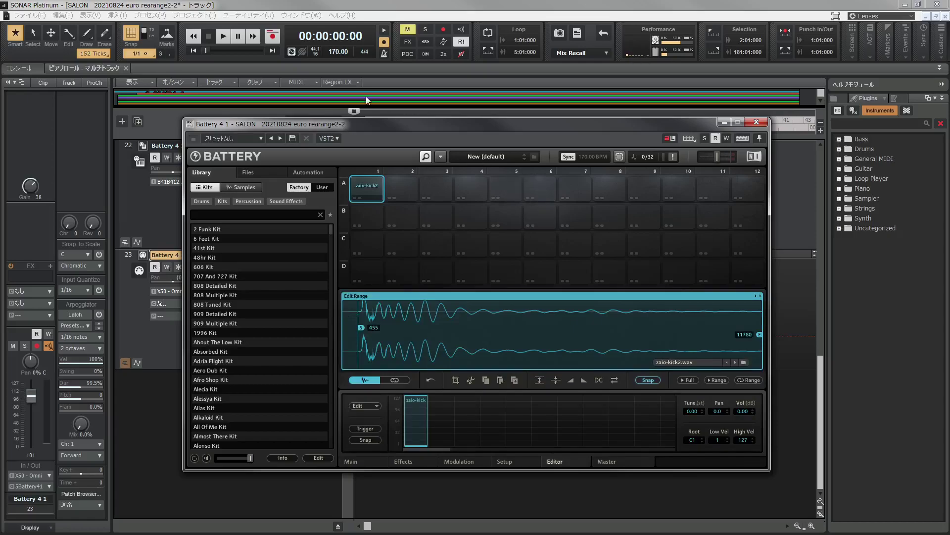
{"action": "key", "text": "space"}
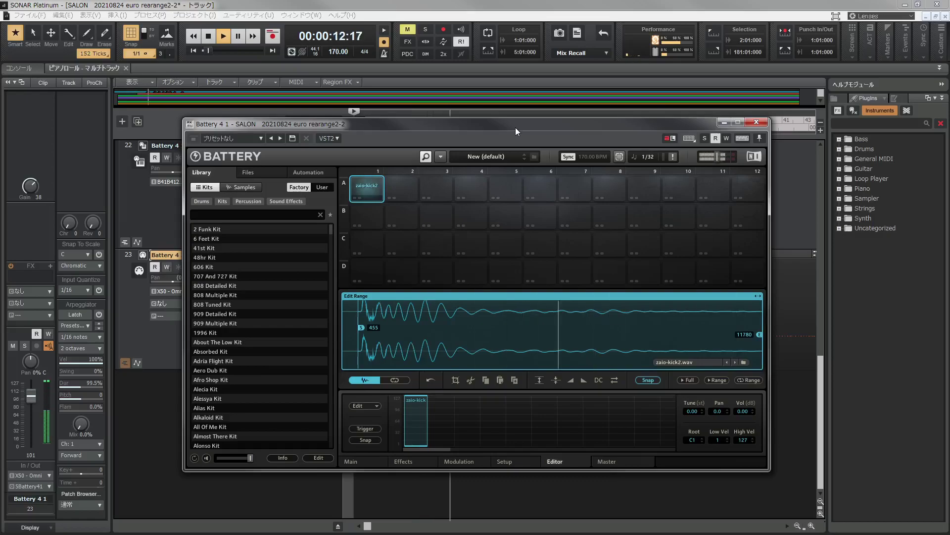
{"action": "key", "text": "space"}
{"action": "left_click_drag", "start_coordinate": [361, 327], "coordinate": [344, 328]}
{"action": "key", "text": "space"}
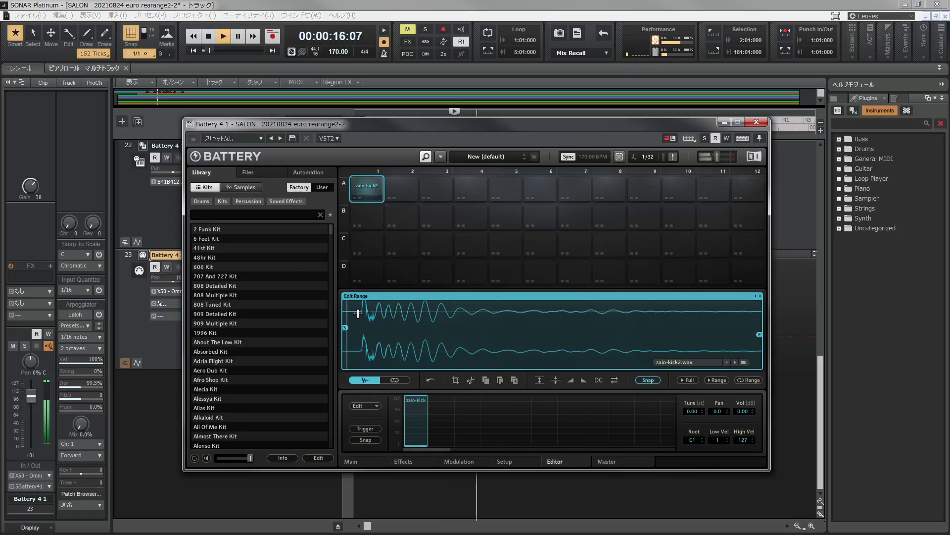
{"action": "key", "text": "space"}
Set the zaio-kick2 start marker to 484, play the song and close the Battery window
{"action": "left_click_drag", "start_coordinate": [345, 328], "coordinate": [362, 327]}
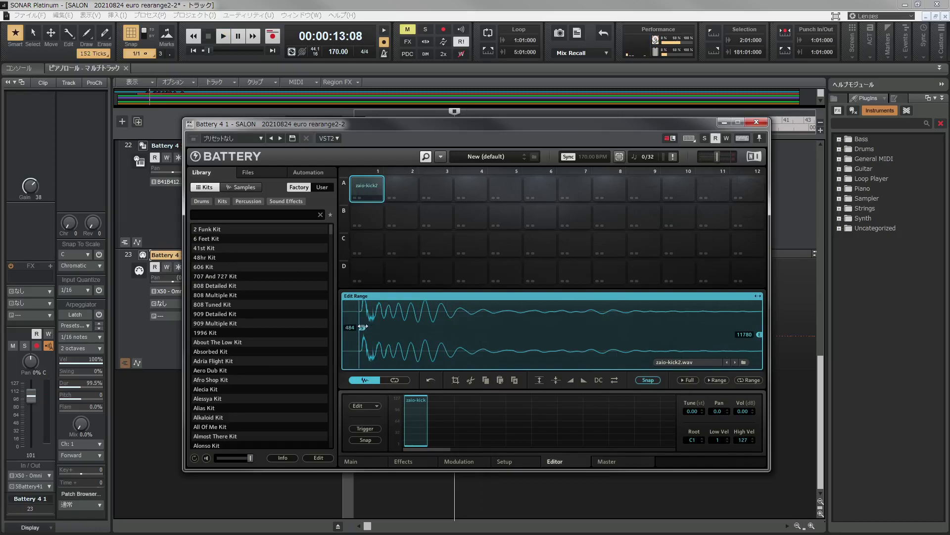
{"action": "key", "text": "space"}
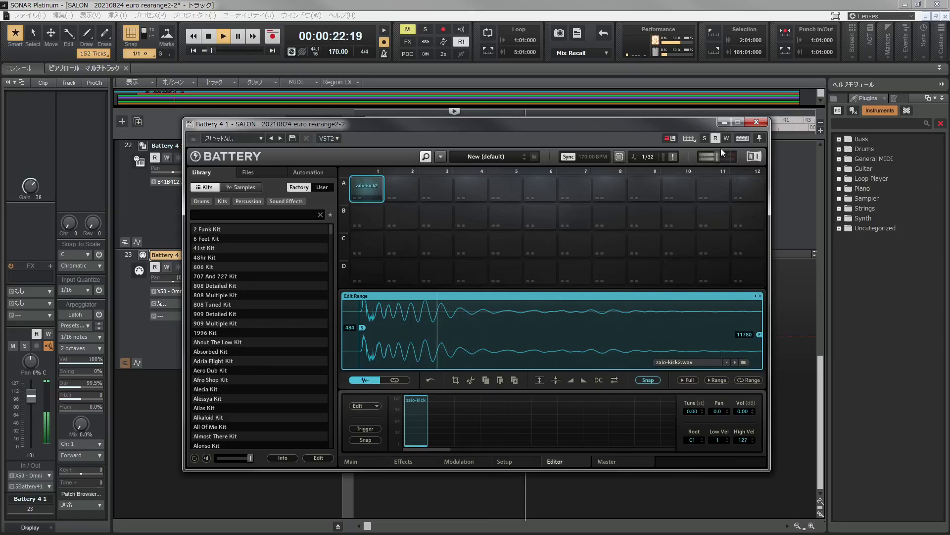
{"action": "left_click", "coordinate": [755, 123]}
Stop playback and duplicate Track 3 once into track 4, including its events, properties, effects and sends
{"action": "scroll", "coordinate": [275, 296], "scroll_direction": "up", "scroll_amount": 3}
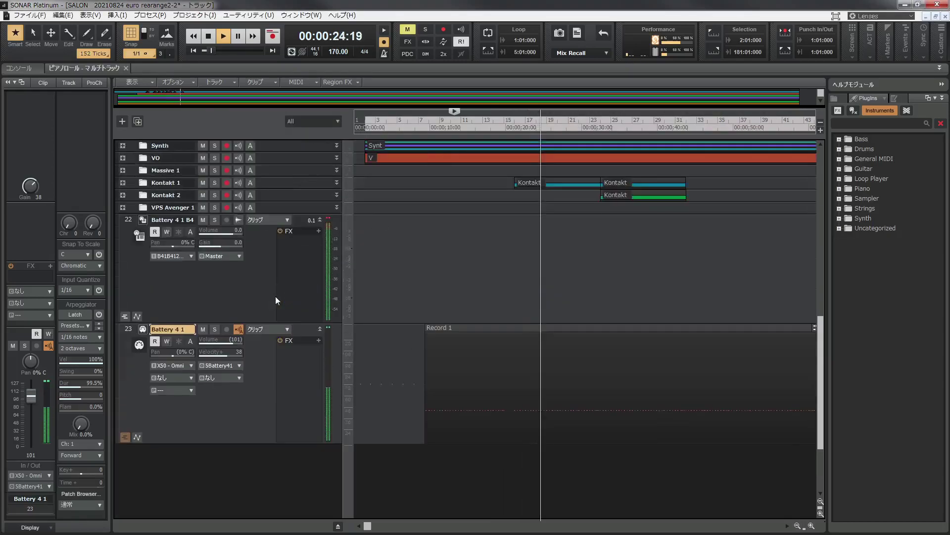
{"action": "scroll", "coordinate": [276, 296], "scroll_direction": "up", "scroll_amount": 10}
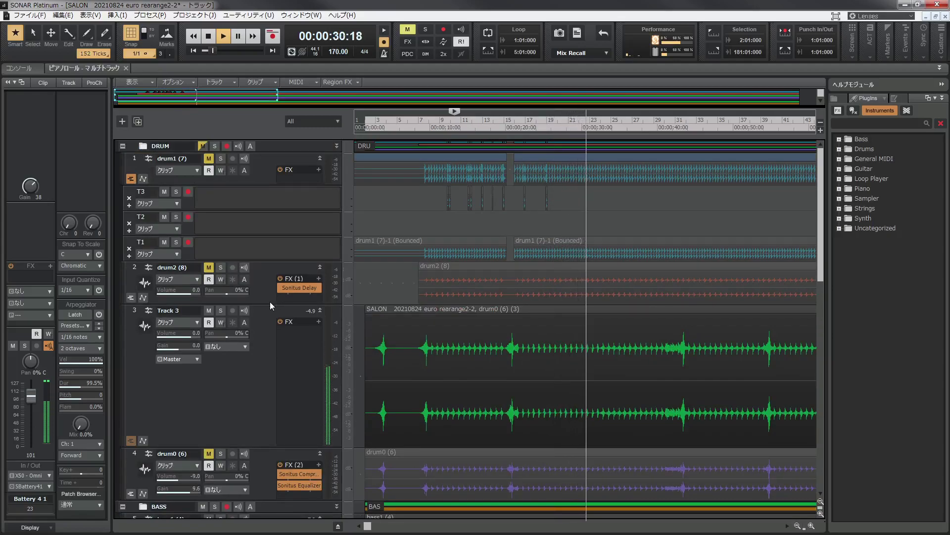
{"action": "scroll", "coordinate": [242, 384], "scroll_direction": "down", "scroll_amount": 1}
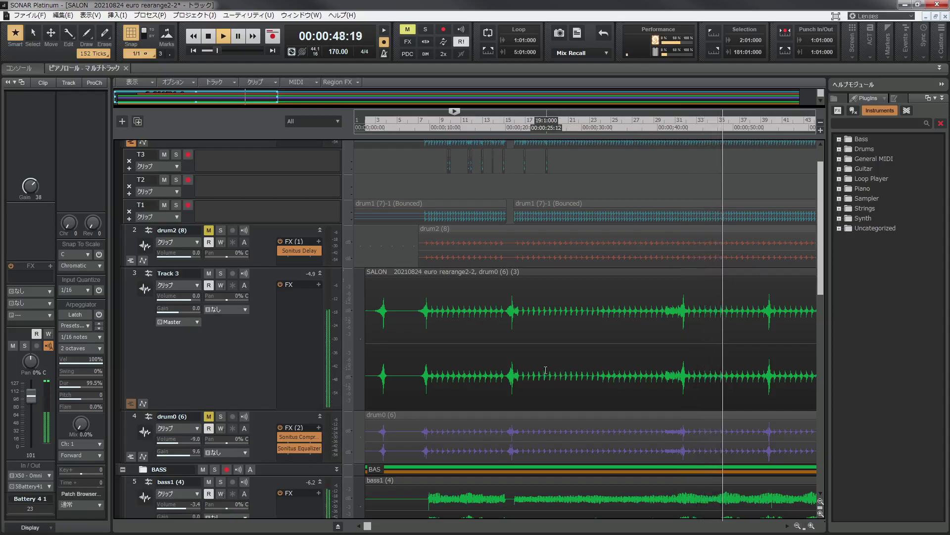
{"action": "key", "text": "space"}
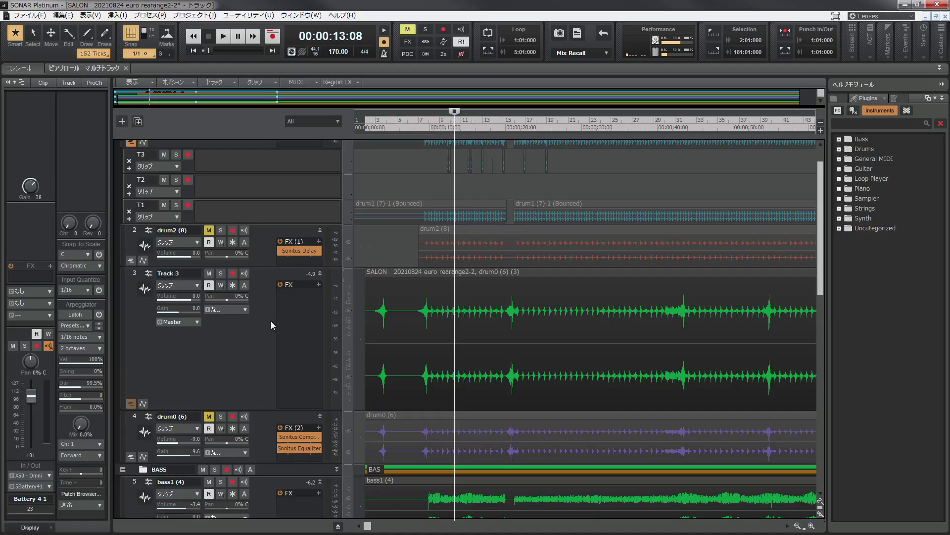
{"action": "right_click", "coordinate": [267, 274]}
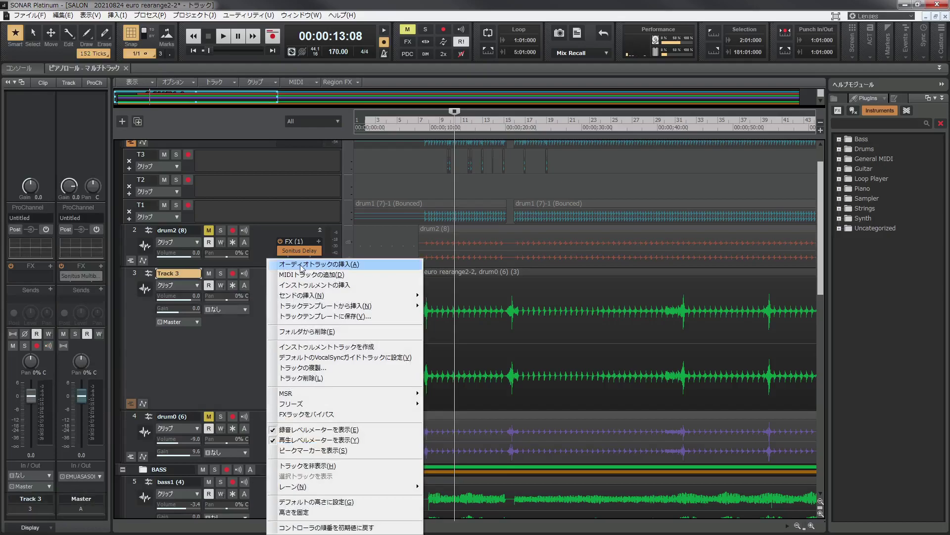
{"action": "left_click", "coordinate": [262, 276]}
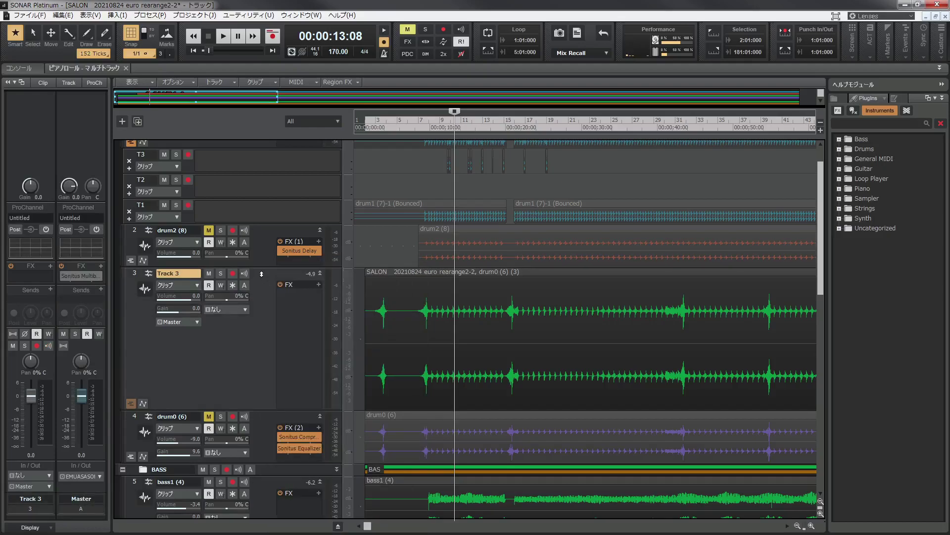
{"action": "right_click", "coordinate": [261, 275]}
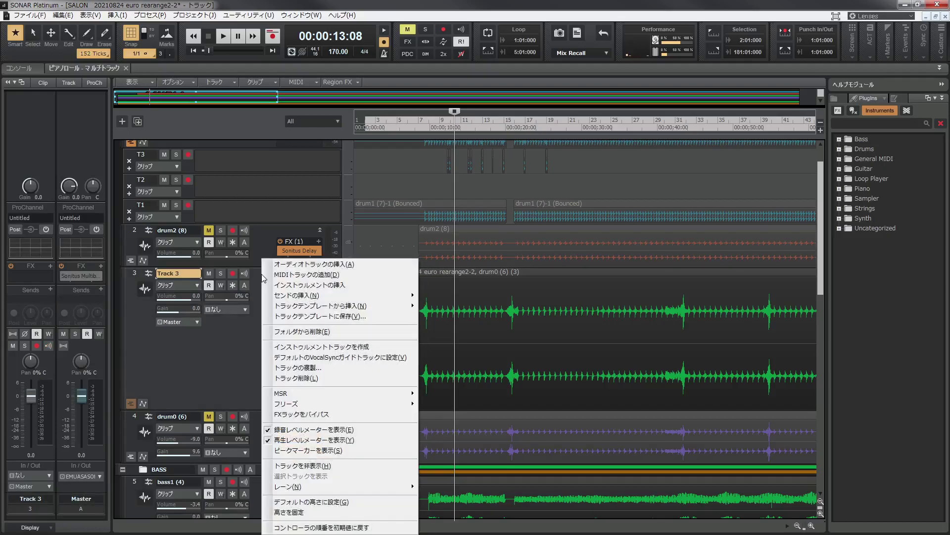
{"action": "left_click", "coordinate": [332, 373]}
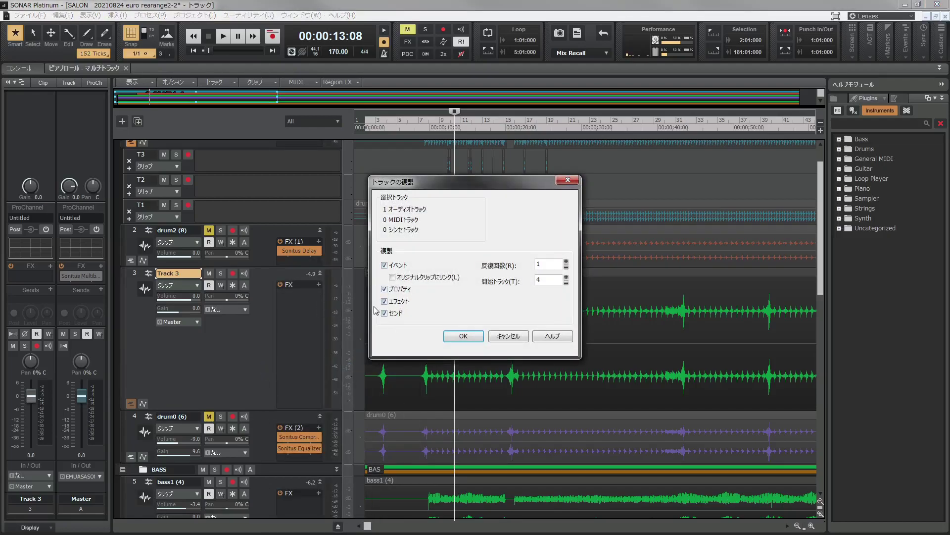
{"action": "left_click", "coordinate": [460, 337]}
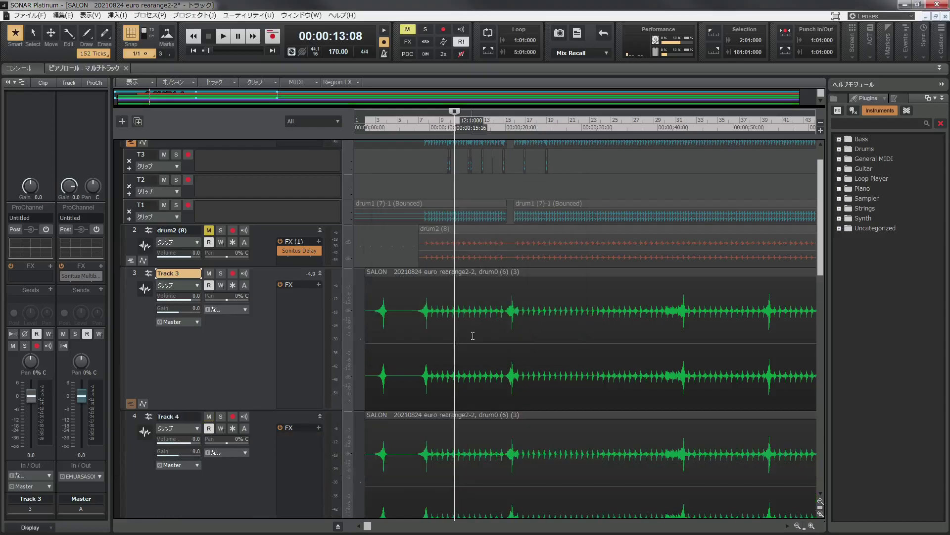
Duplicate Track 4 once into track 5, including its events, properties, effects and sends
{"action": "scroll", "coordinate": [287, 331], "scroll_direction": "down", "scroll_amount": 2}
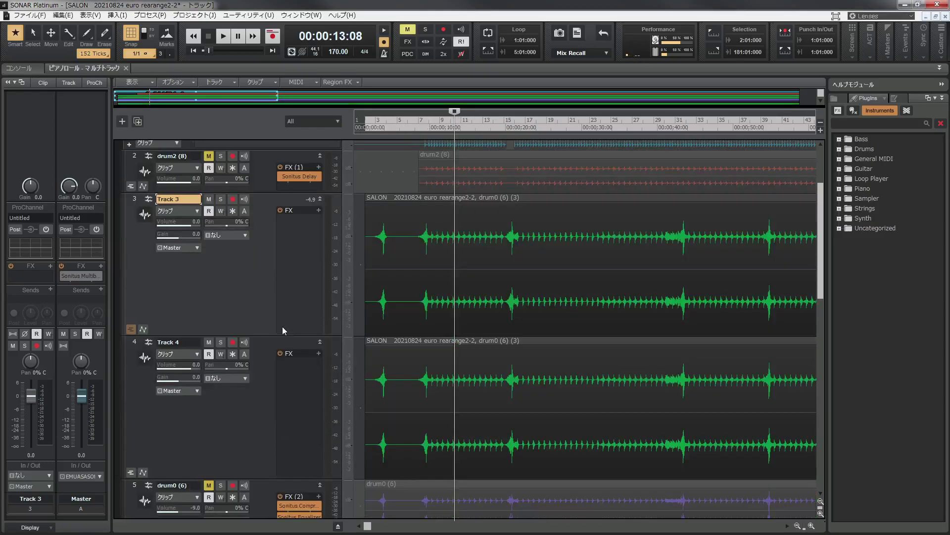
{"action": "right_click", "coordinate": [268, 342]}
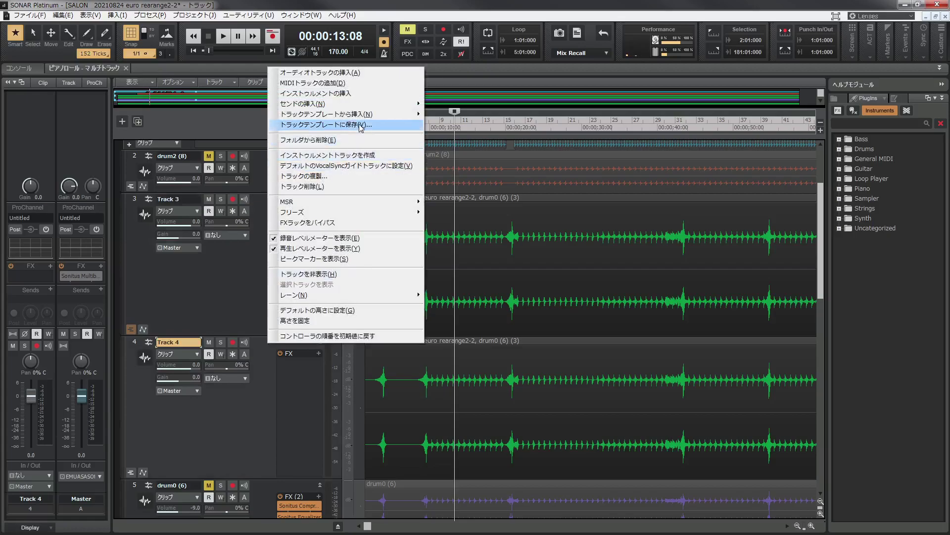
{"action": "mouse_move", "coordinate": [365, 203]}
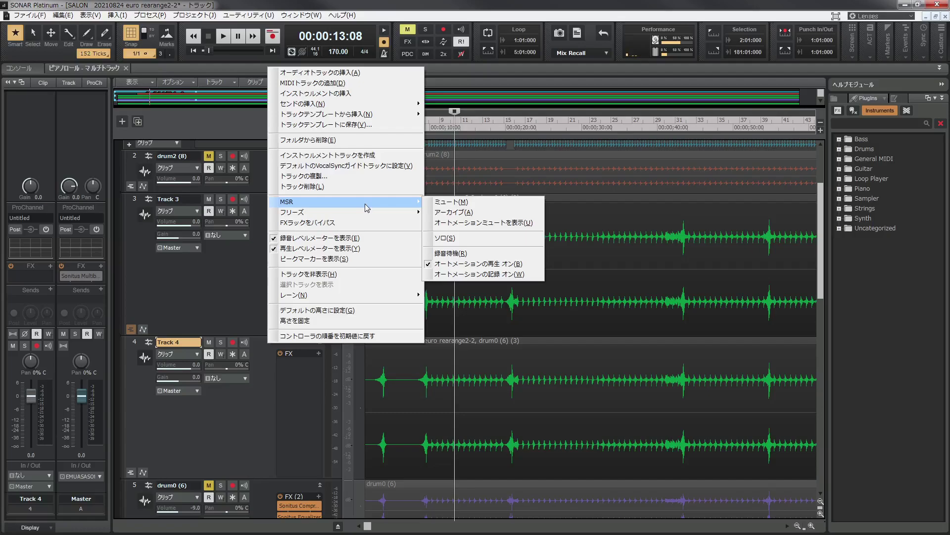
{"action": "left_click", "coordinate": [360, 177]}
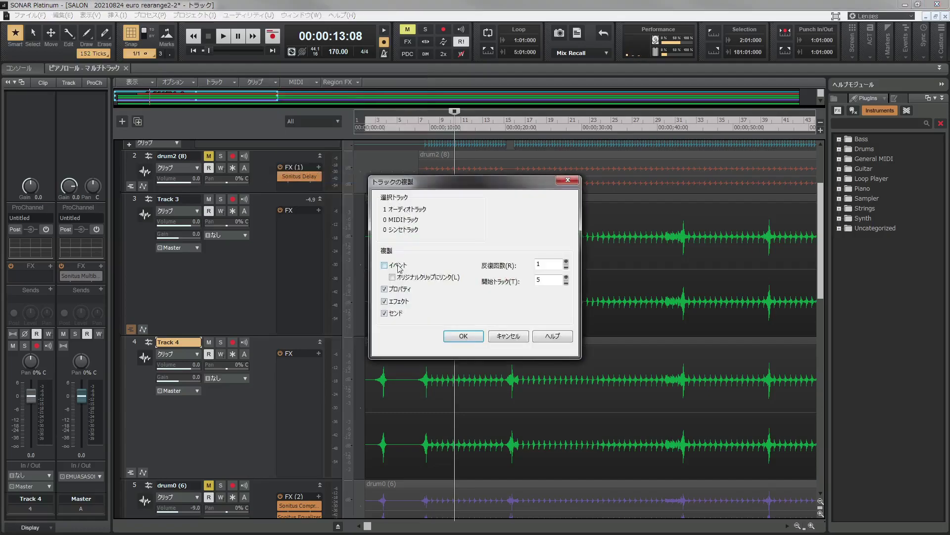
{"action": "left_click", "coordinate": [464, 336]}
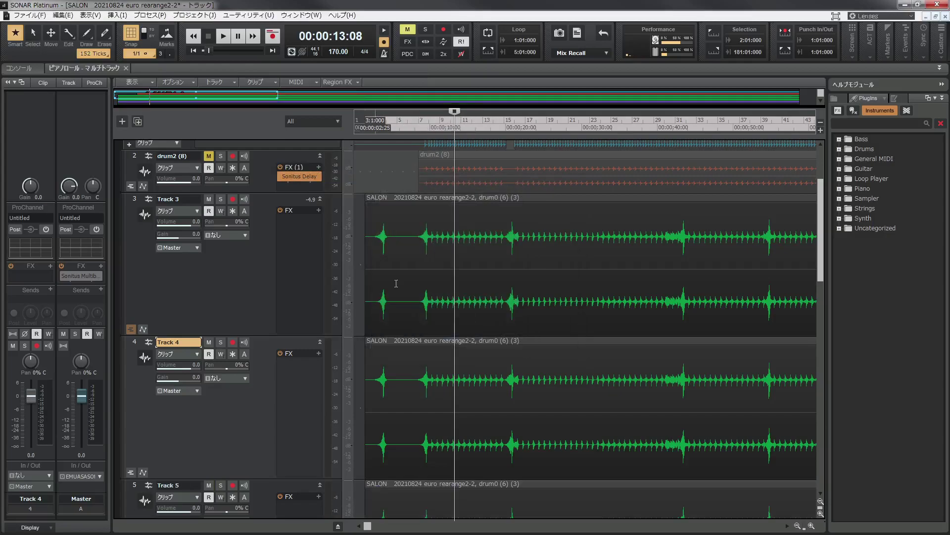
Reduce the heights of Track 3 and Track 4, and mute Track 4 and Track 5
{"action": "scroll", "coordinate": [294, 280], "scroll_direction": "down", "scroll_amount": 1}
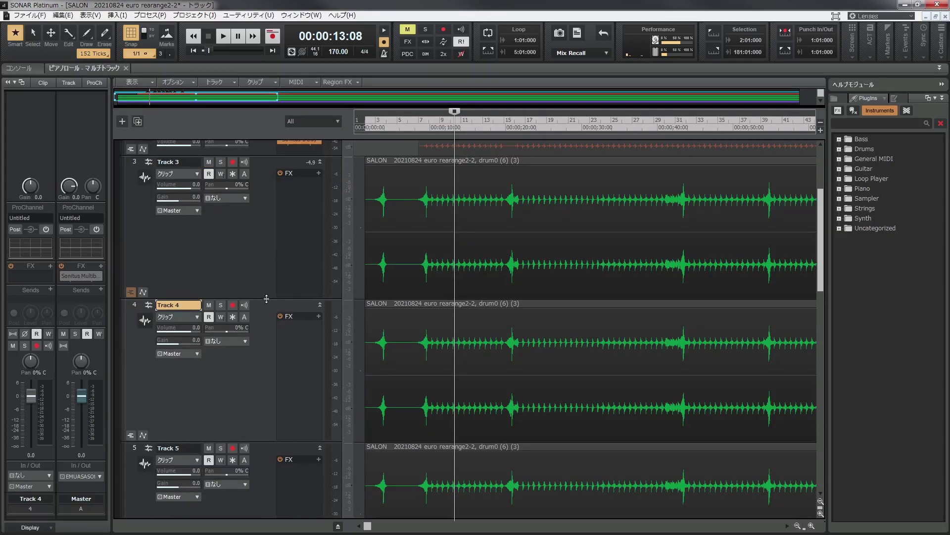
{"action": "left_click_drag", "start_coordinate": [266, 298], "coordinate": [258, 260]}
{"action": "left_click_drag", "start_coordinate": [261, 403], "coordinate": [268, 373]}
{"action": "left_click", "coordinate": [208, 379]}
{"action": "left_click", "coordinate": [209, 267]}
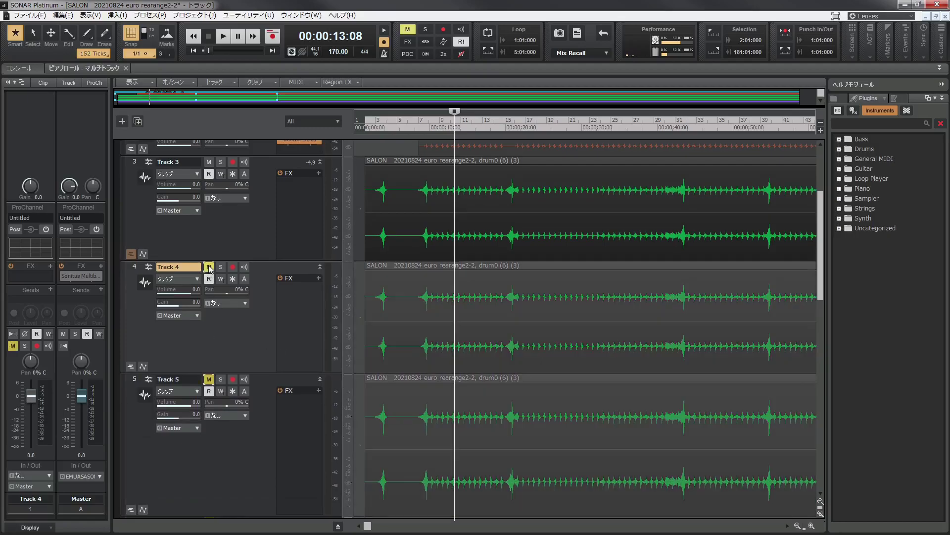
Turn off snap and start playback from about 00:00:02:07, just before the first hit
{"action": "left_click", "coordinate": [376, 121]}
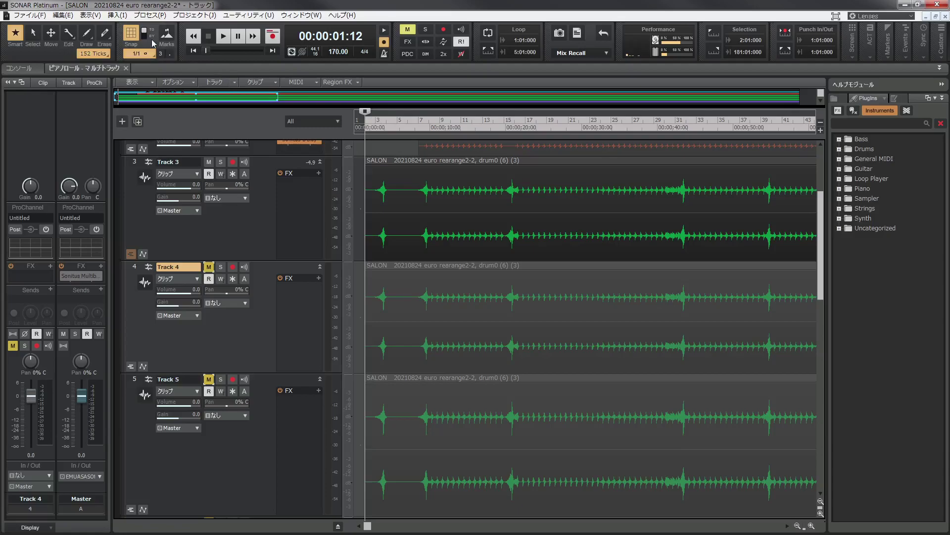
{"action": "left_click", "coordinate": [136, 36]}
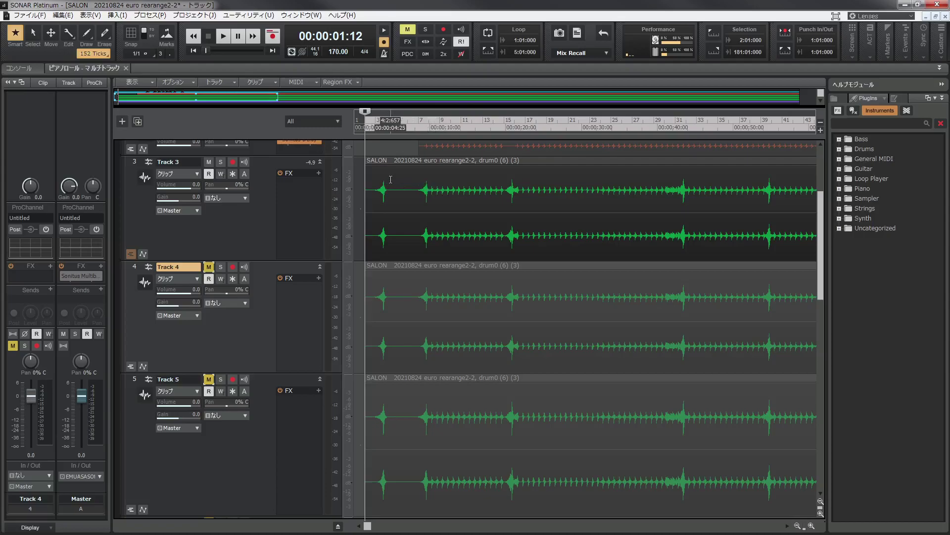
{"action": "left_click", "coordinate": [396, 129]}
{"action": "left_click", "coordinate": [372, 123]}
{"action": "key", "text": "space"}
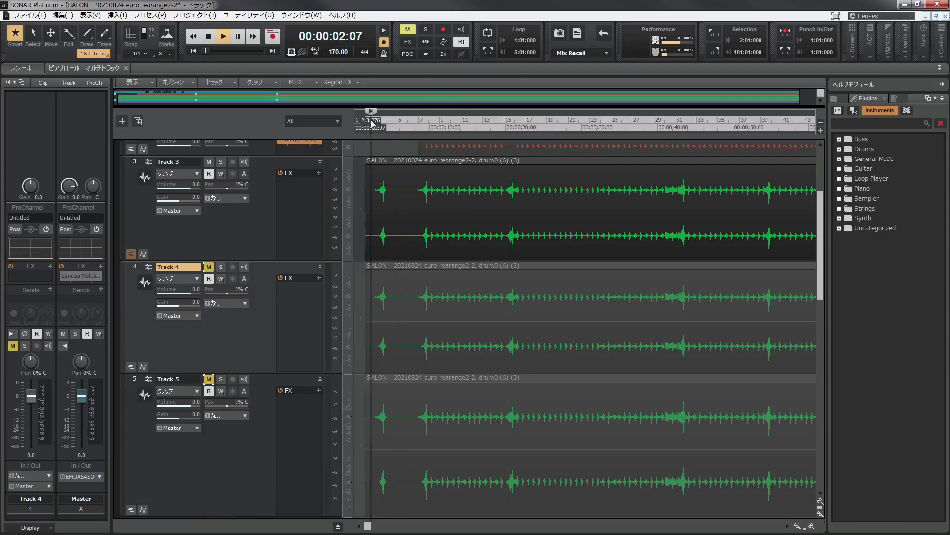
Solo Track 3 and listen to its opening hit
{"action": "left_click", "coordinate": [221, 161]}
{"action": "key", "text": "space"}
{"action": "key", "text": "space"}
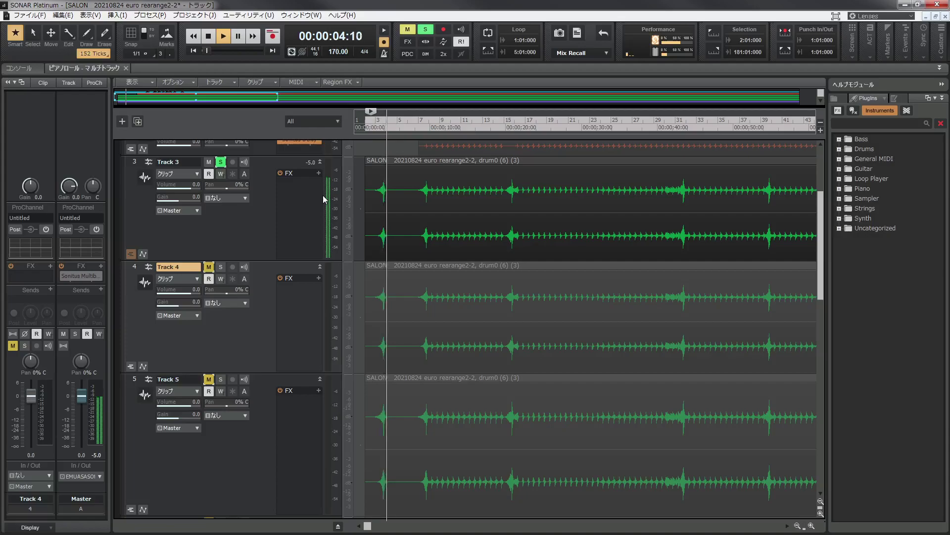
{"action": "key", "text": "space"}
Split the Track 3 clip at 00:00:05:09 and rename the track as reverse snare
{"action": "left_click", "coordinate": [395, 124]}
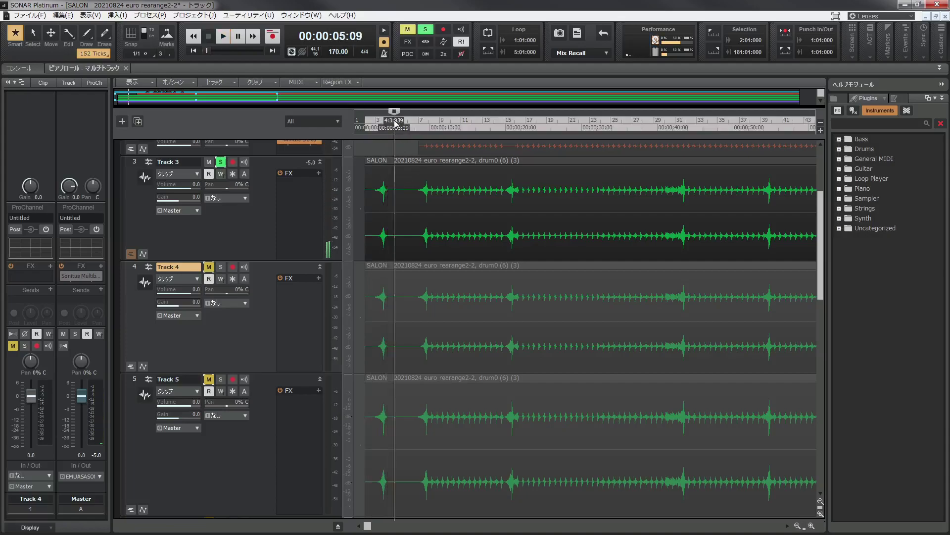
{"action": "left_click", "coordinate": [397, 172]}
{"action": "key", "text": "s"}
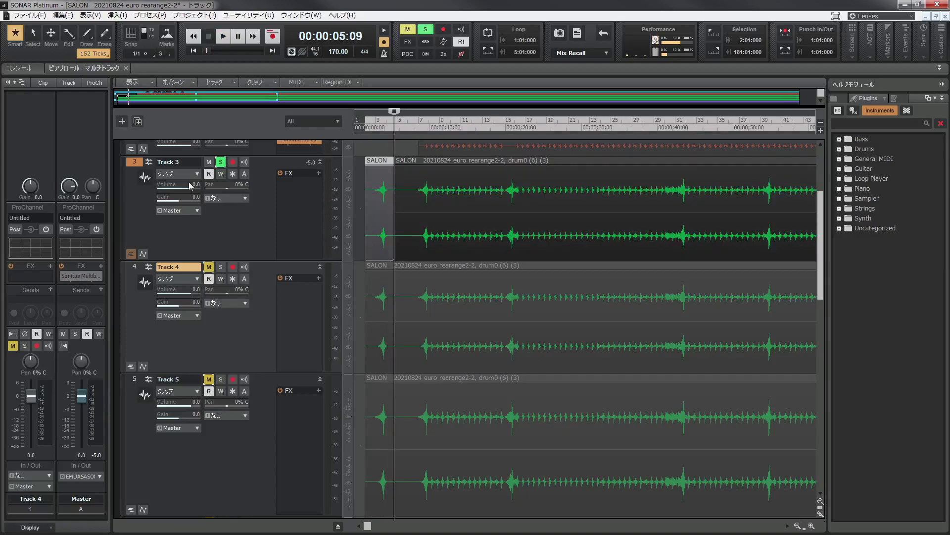
{"action": "double_click", "coordinate": [185, 162]}
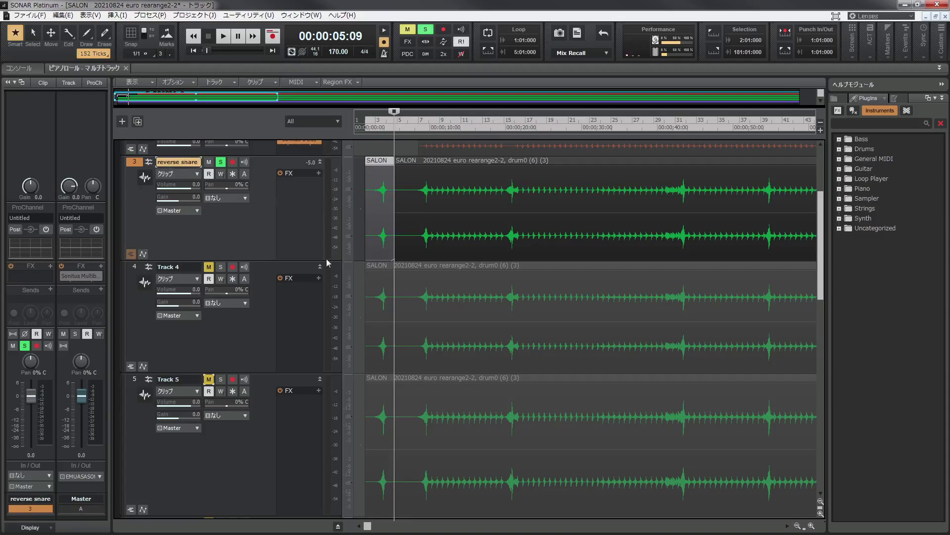
Split the Track 4 clip at 00:00:05:09
{"action": "left_click", "coordinate": [389, 275]}
{"action": "key", "text": "s"}
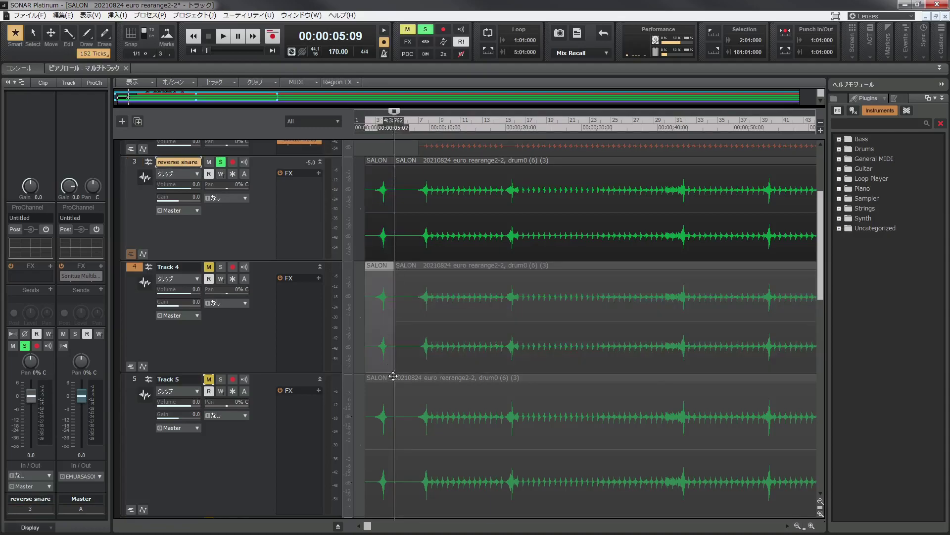
Delete the opening clips before 00:00:05:09 from Track 4 and Track 5
{"action": "left_click", "coordinate": [379, 270]}
{"action": "key", "text": "Delete"}
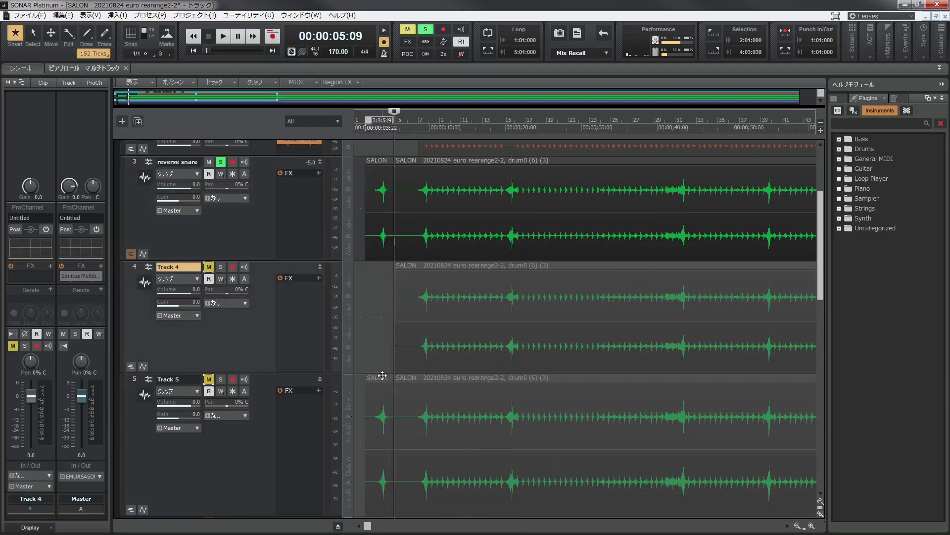
{"action": "left_click", "coordinate": [384, 374]}
{"action": "key", "text": "Delete"}
Audition the second reverse snare hit and split the clips on reverse snare, Track 4 and Track 5 at 00:00:09:29
{"action": "key", "text": "space"}
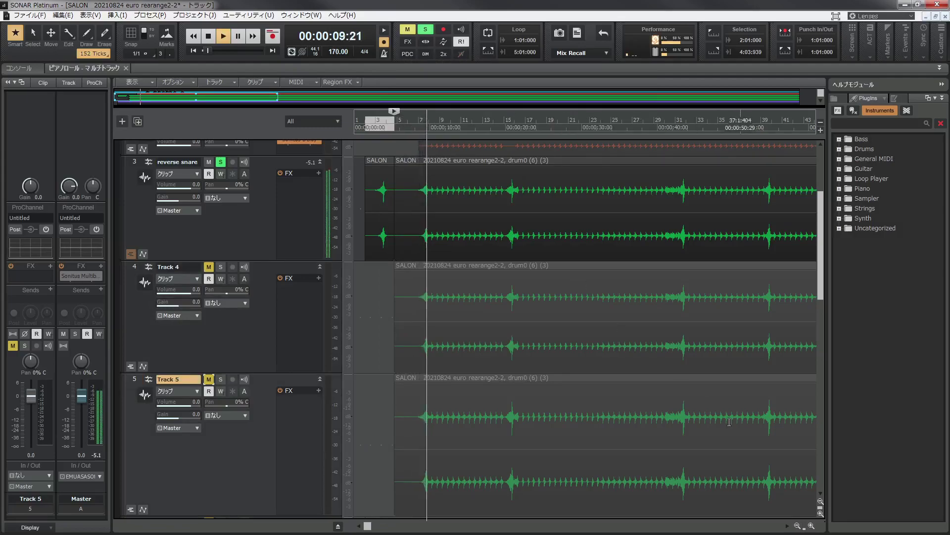
{"action": "key", "text": "space"}
{"action": "left_click", "coordinate": [812, 527]}
{"action": "left_click", "coordinate": [812, 528]}
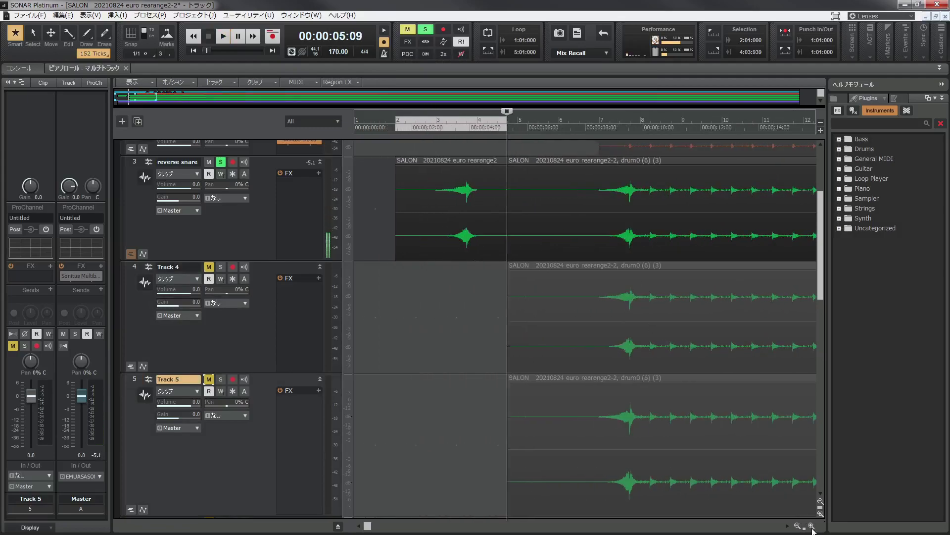
{"action": "left_click", "coordinate": [643, 130]}
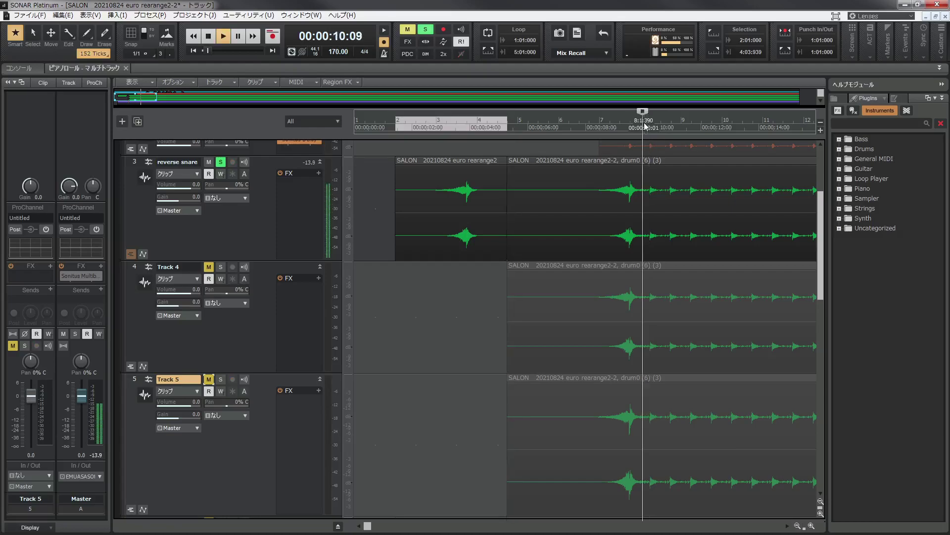
{"action": "left_click", "coordinate": [641, 161]}
{"action": "key", "text": "s"}
{"action": "left_click", "coordinate": [644, 270]}
{"action": "key", "text": "s"}
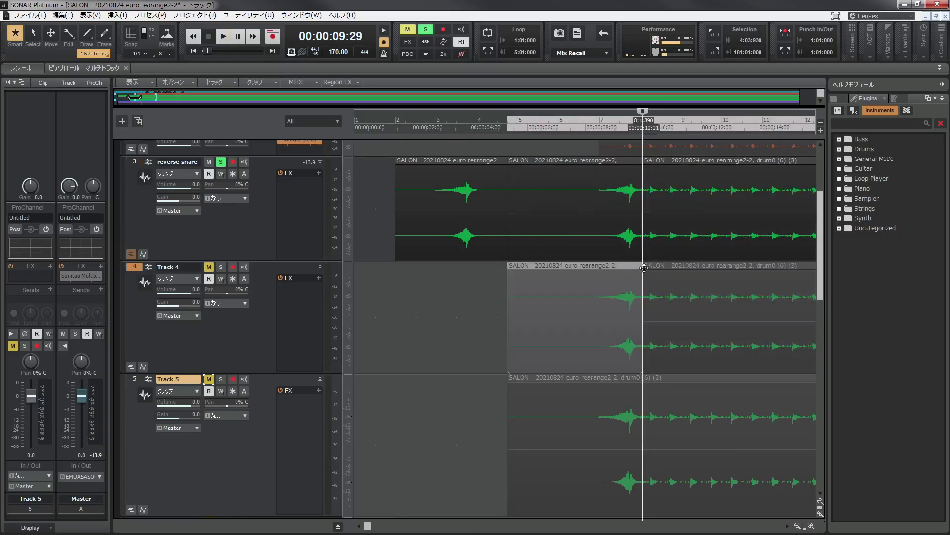
{"action": "left_click", "coordinate": [644, 377]}
{"action": "key", "text": "s"}
Delete the Track 4 and Track 5 clips that lie between 00:00:05:09 and 00:00:09:29
{"action": "left_click", "coordinate": [595, 277]}
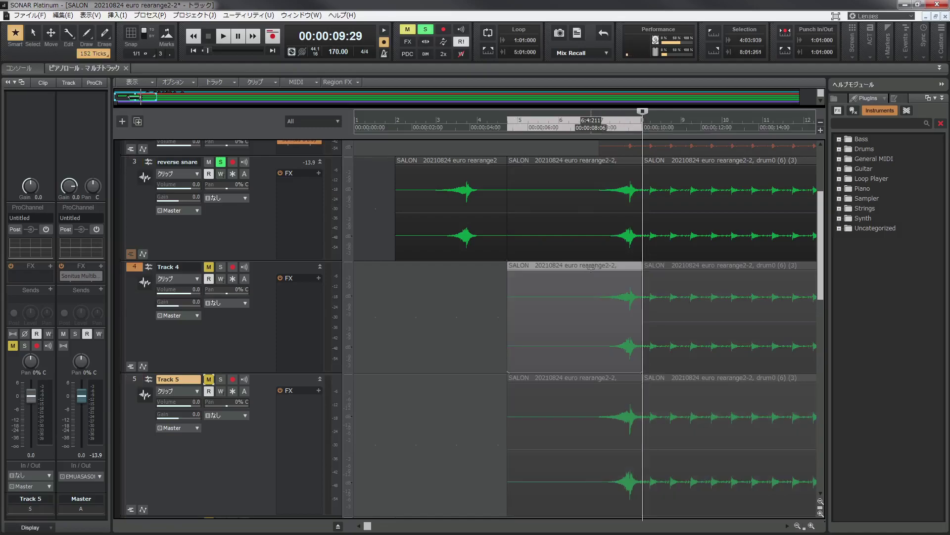
{"action": "key", "text": "Delete"}
{"action": "left_click", "coordinate": [598, 375]}
{"action": "key", "text": "Delete"}
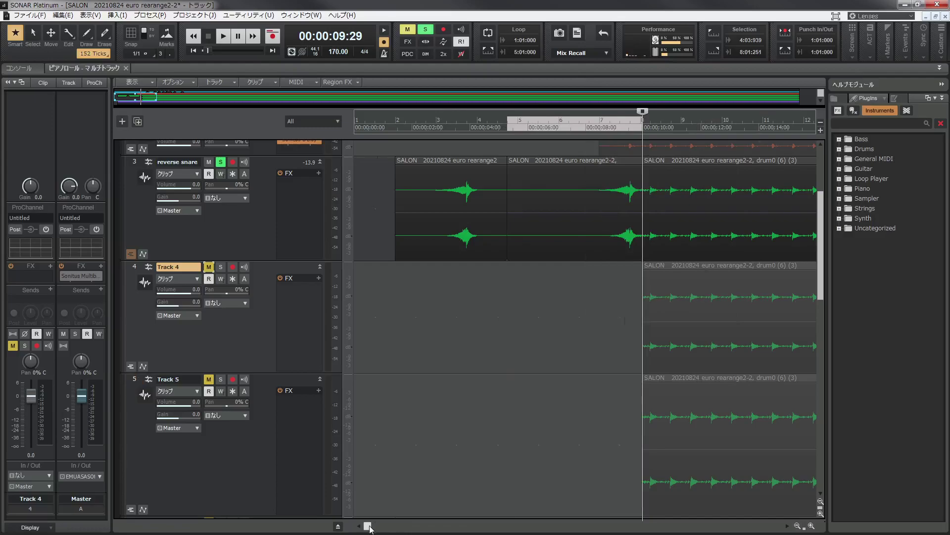
Audition the second reverse snare clip from 00:00:09:04 and add a short fade-out at its end
{"action": "left_click_drag", "start_coordinate": [370, 528], "coordinate": [380, 529]}
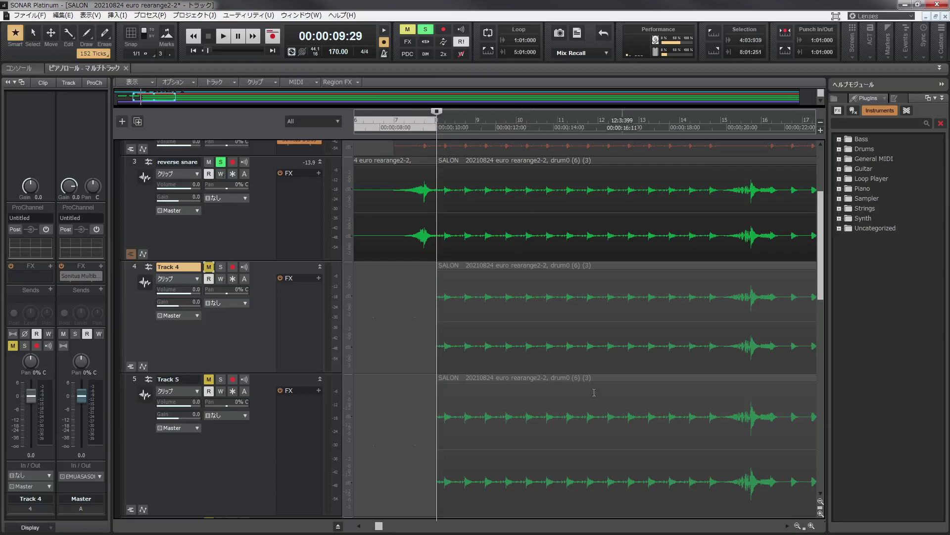
{"action": "left_click", "coordinate": [811, 526]}
{"action": "left_click", "coordinate": [811, 525]}
{"action": "left_click", "coordinate": [811, 525]}
{"action": "left_click", "coordinate": [811, 526]}
{"action": "left_click_drag", "start_coordinate": [585, 111], "coordinate": [472, 111]}
{"action": "key", "text": "space"}
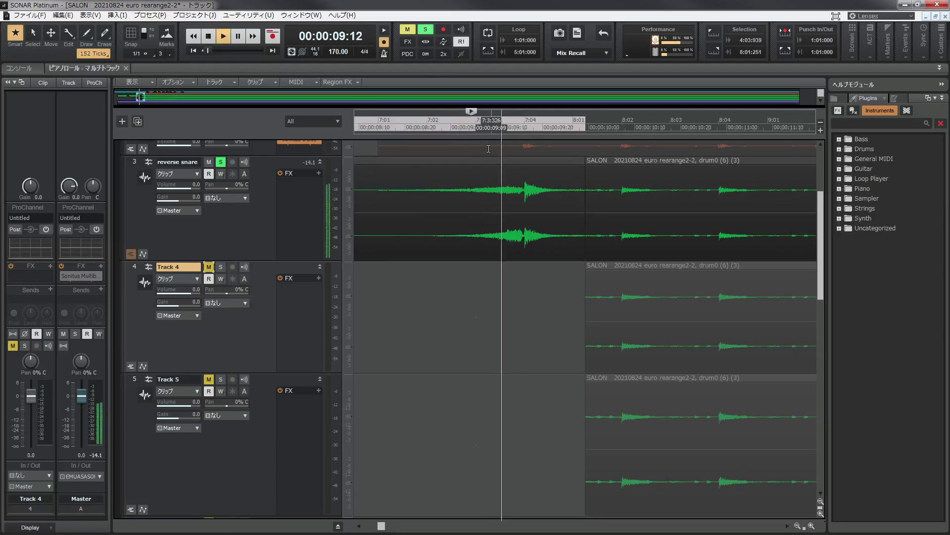
{"action": "key", "text": "space"}
{"action": "key", "text": "space"}
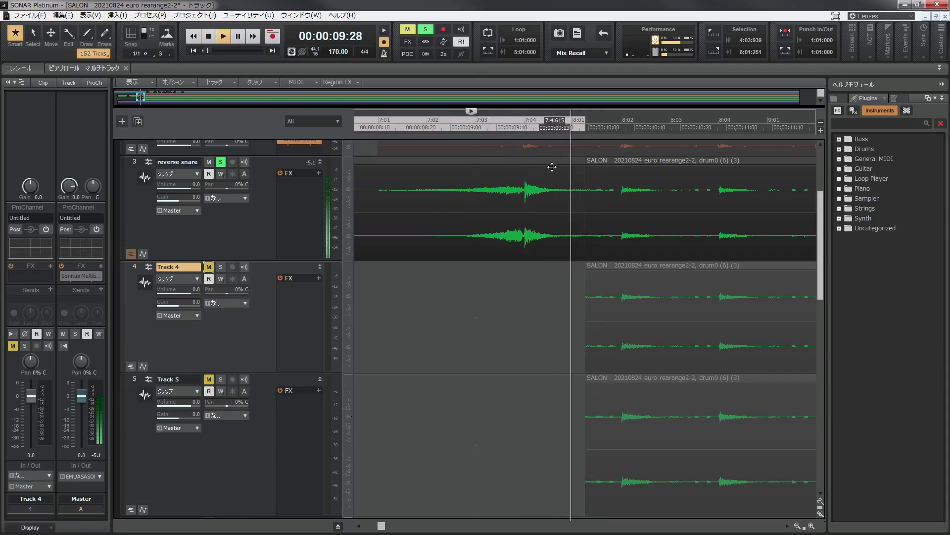
{"action": "key", "text": "space"}
{"action": "left_click_drag", "start_coordinate": [578, 166], "coordinate": [572, 165]}
{"action": "key", "text": "space"}
{"action": "key", "text": "space"}
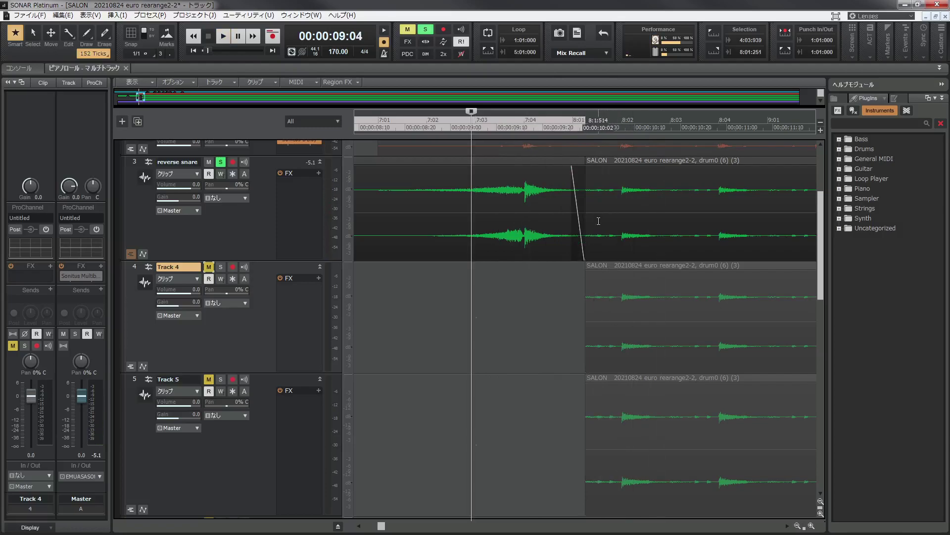
Trim the start of the third reverse snare clip to about 00:00:10:27 and Track 4's clip start to its first hit
{"action": "left_click_drag", "start_coordinate": [588, 216], "coordinate": [606, 217]}
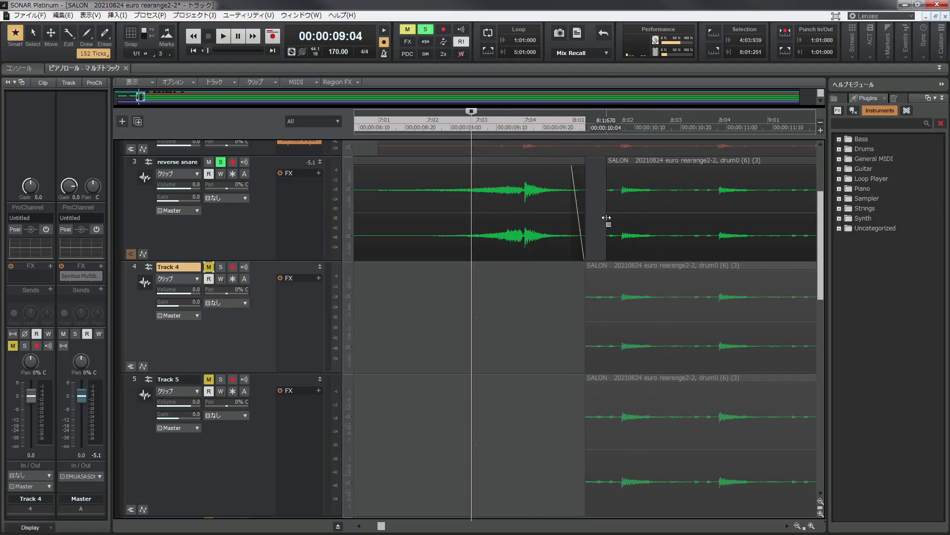
{"action": "left_click_drag", "start_coordinate": [588, 310], "coordinate": [619, 313]}
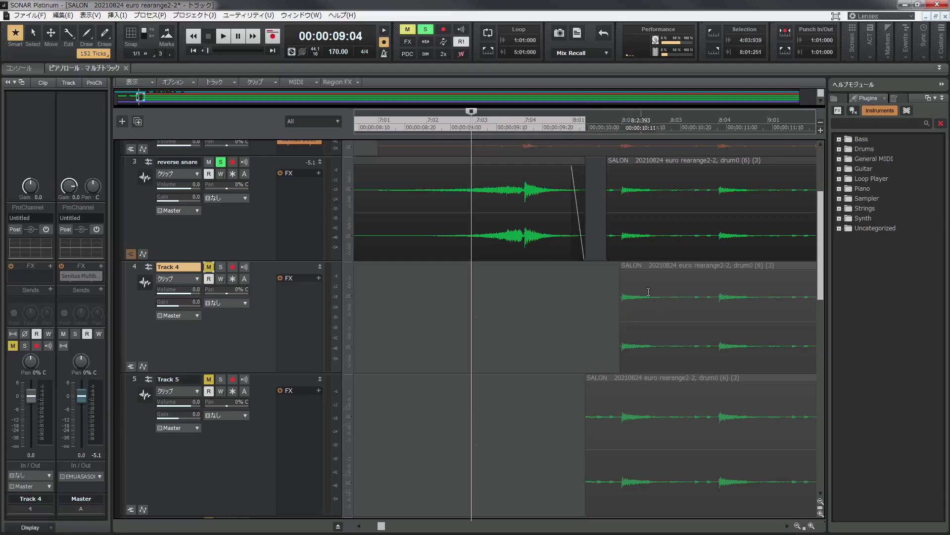
{"action": "left_click", "coordinate": [587, 126]}
{"action": "key", "text": "space"}
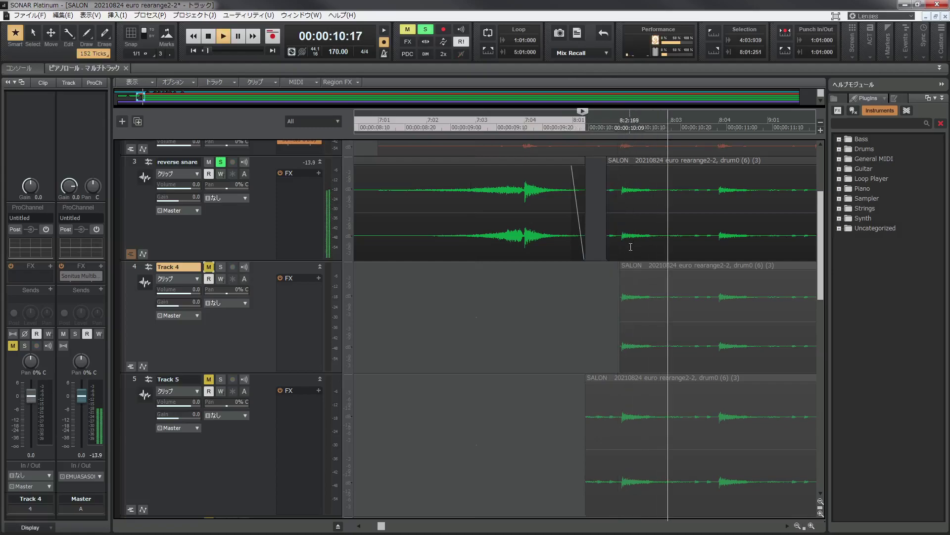
{"action": "key", "text": "space"}
{"action": "left_click_drag", "start_coordinate": [609, 213], "coordinate": [713, 213]}
{"action": "key", "text": "space"}
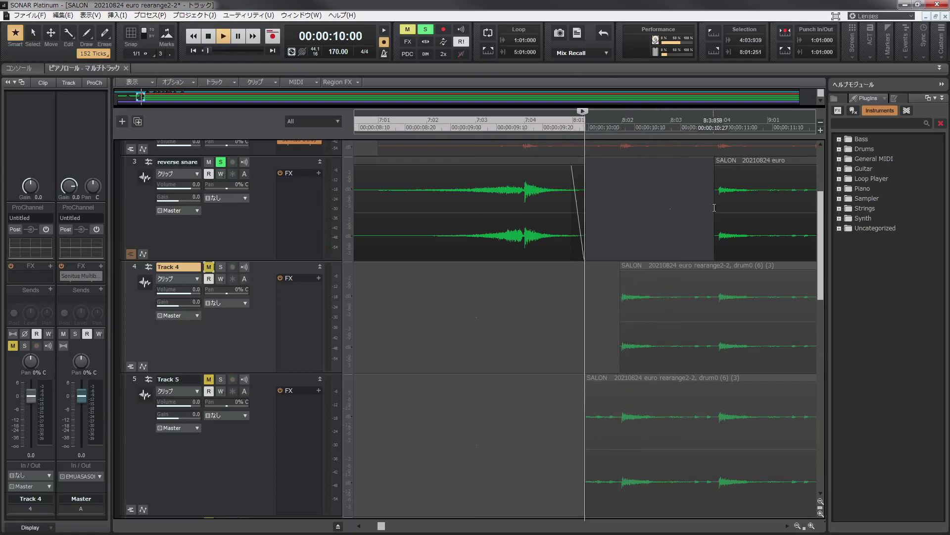
{"action": "key", "text": "space"}
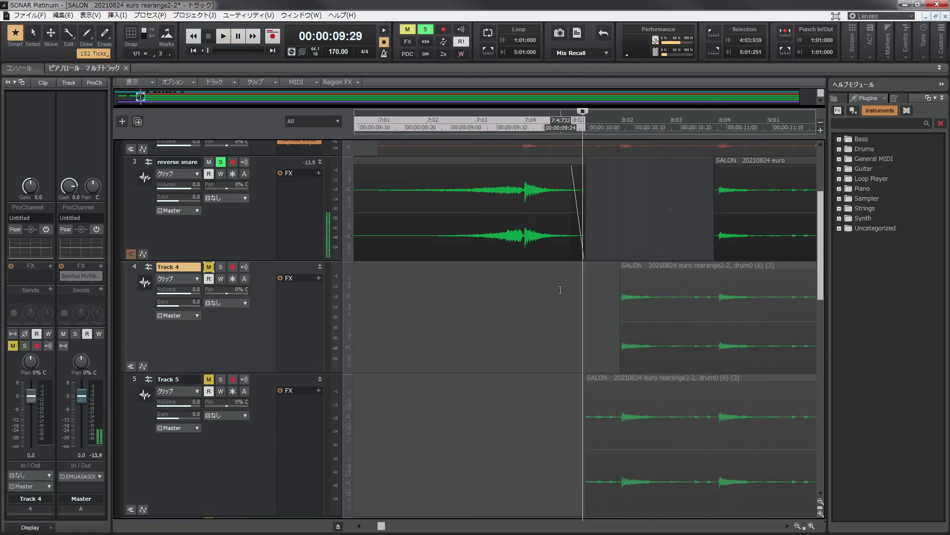
Solo Track 4 as well and listen to it together with reverse snare from 00:00:09:29
{"action": "key", "text": "space"}
{"action": "key", "text": "space"}
{"action": "left_click", "coordinate": [221, 267]}
{"action": "key", "text": "space"}
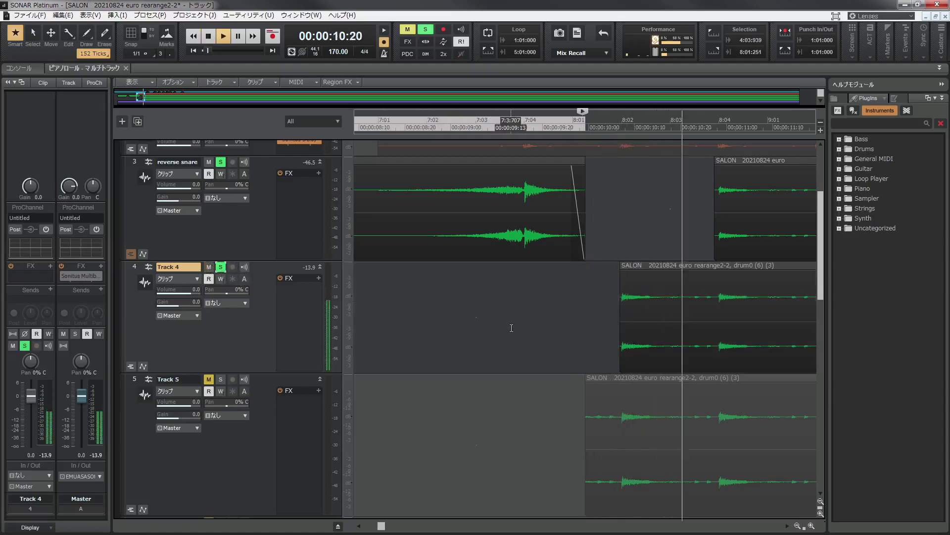
{"action": "key", "text": "space"}
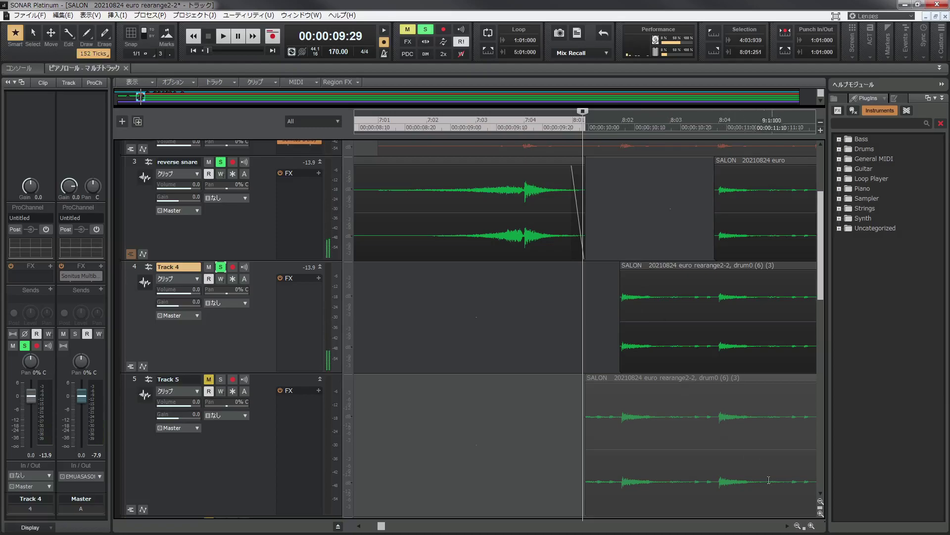
{"action": "left_click", "coordinate": [797, 525]}
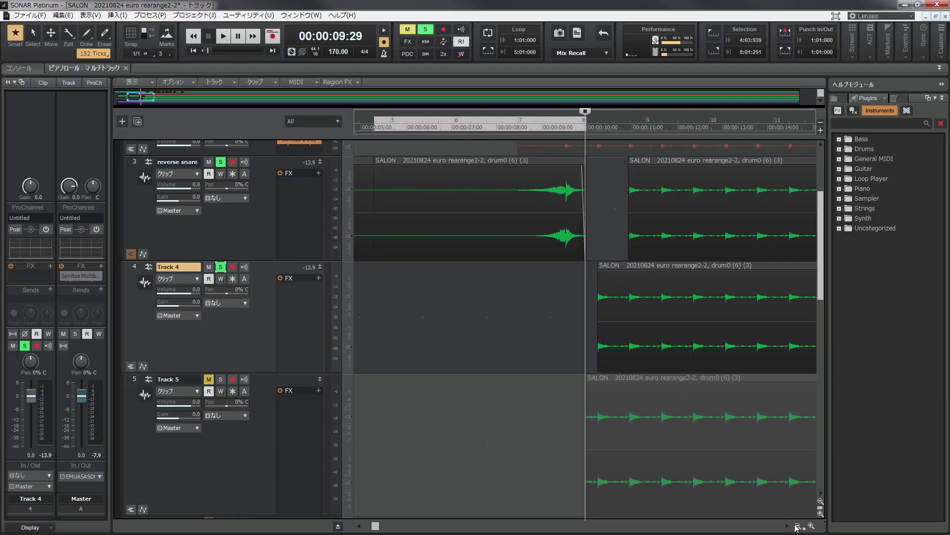
{"action": "key", "text": "space"}
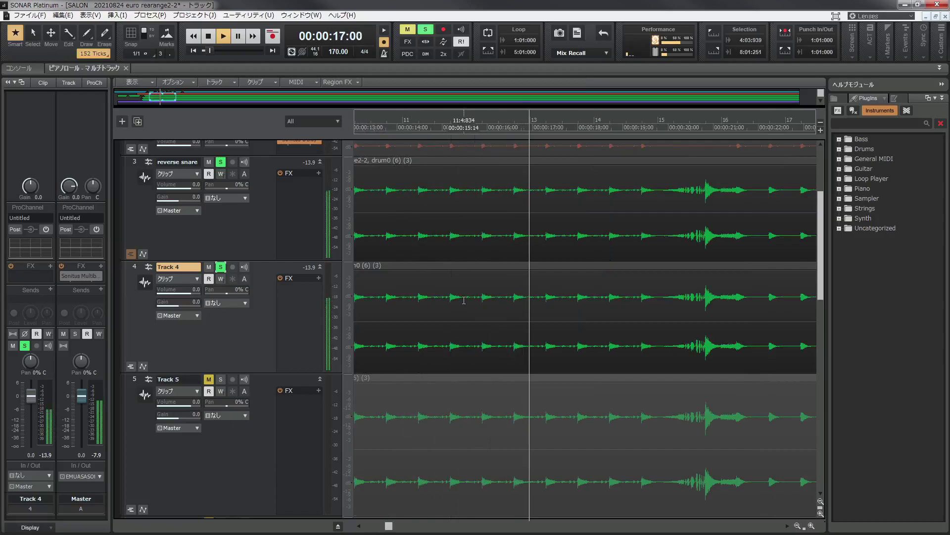
{"action": "key", "text": "space"}
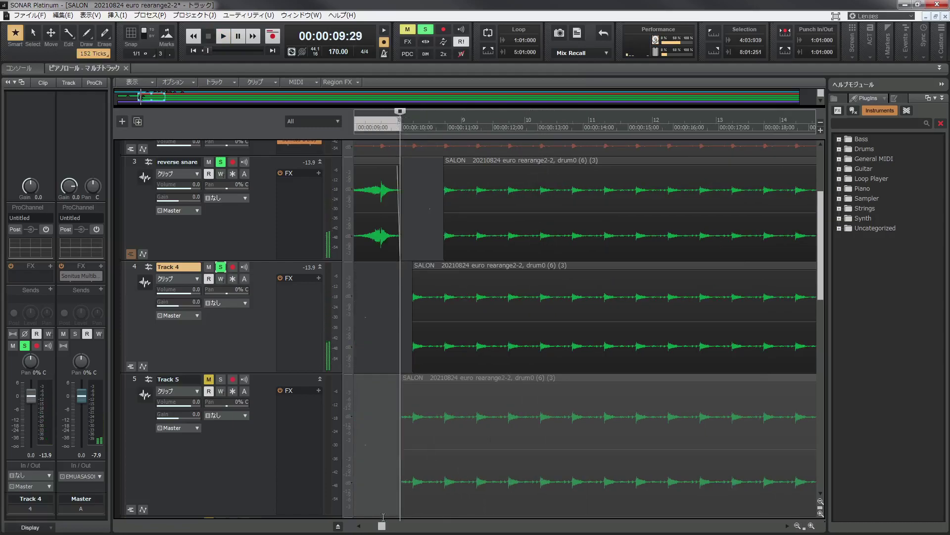
Turn off Track 4's solo and audition reverse snare from 00:00:19:22, just before the next reverse hit
{"action": "left_click_drag", "start_coordinate": [384, 528], "coordinate": [400, 528]}
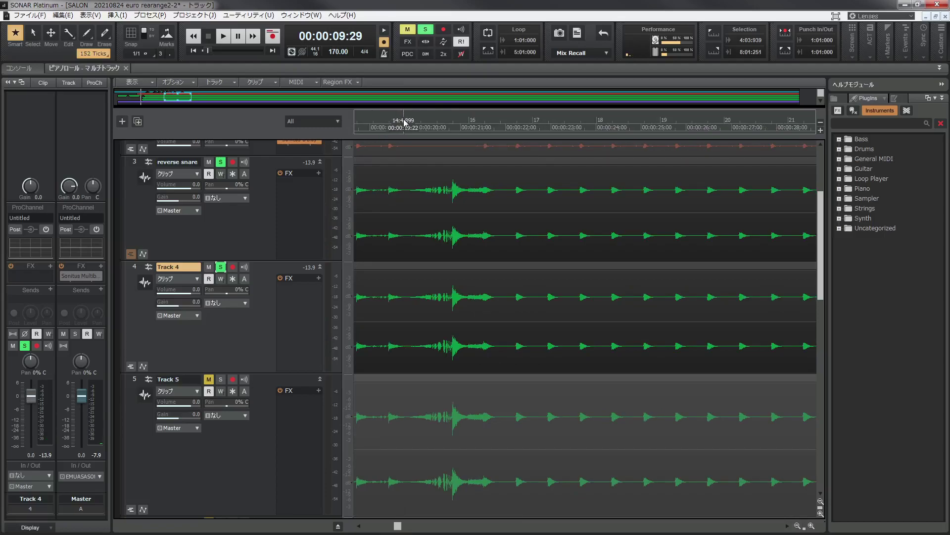
{"action": "key", "text": "space"}
{"action": "key", "text": "space"}
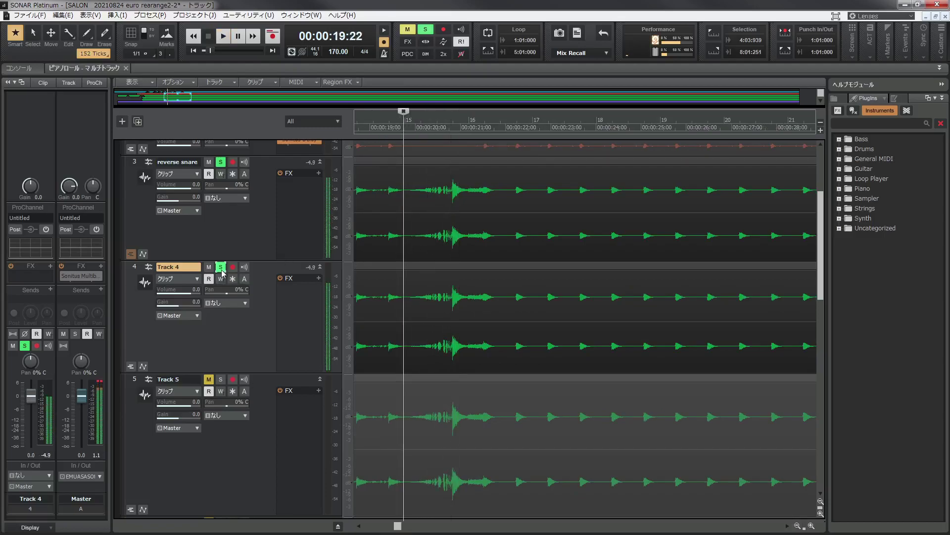
{"action": "left_click", "coordinate": [220, 267]}
{"action": "key", "text": "space"}
{"action": "key", "text": "space"}
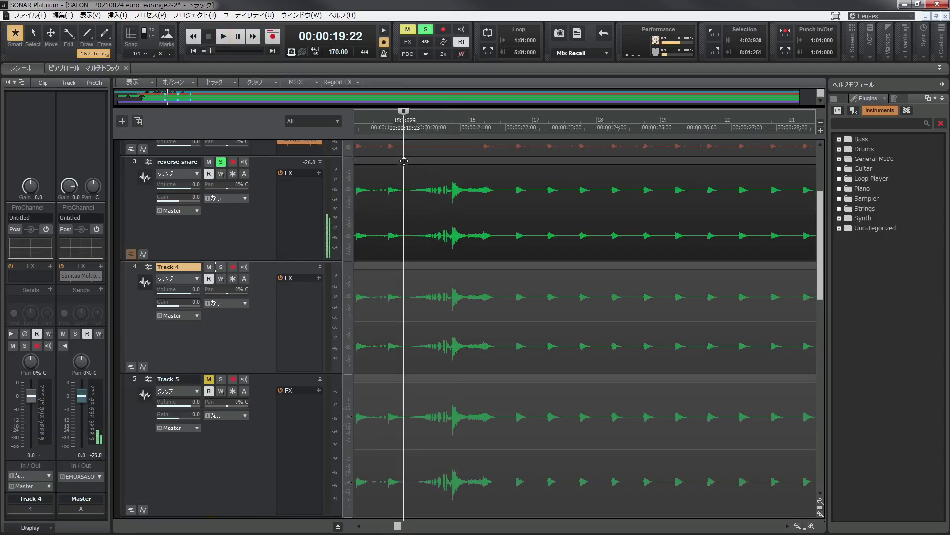
Split the reverse snare clip at 00:00:19:22 and delete the part before the split
{"action": "left_click", "coordinate": [381, 163]}
{"action": "key", "text": "s"}
{"action": "right_click", "coordinate": [382, 164]}
{"action": "left_click", "coordinate": [383, 172]}
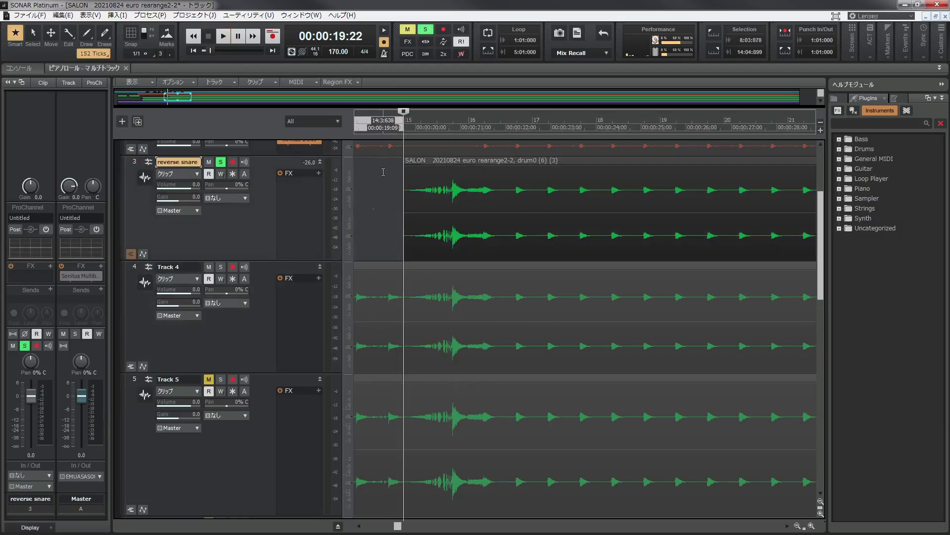
Play reverse snare from the project start and collapse the browser and the inspector to widen the track view
{"action": "key", "text": "w"}
{"action": "key", "text": "space"}
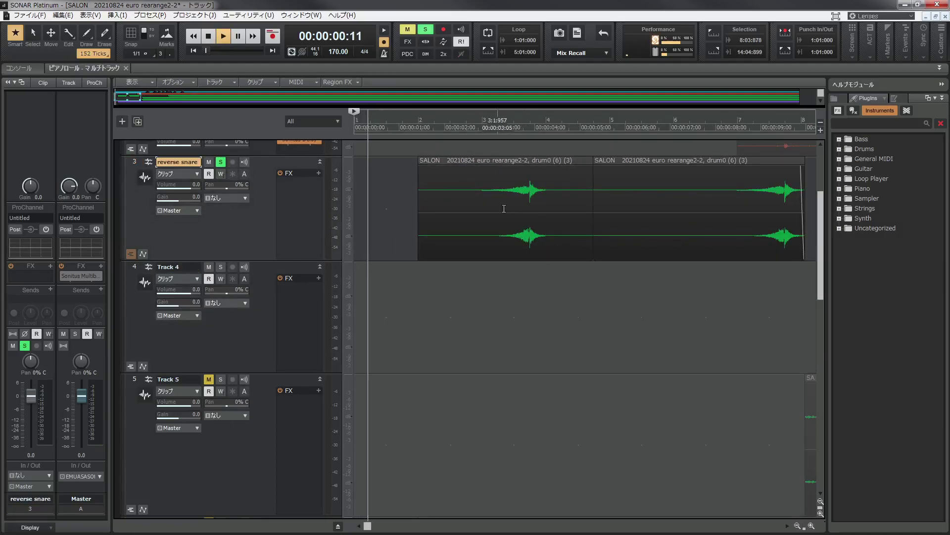
{"action": "scroll", "coordinate": [814, 177], "scroll_direction": "down", "scroll_amount": 1}
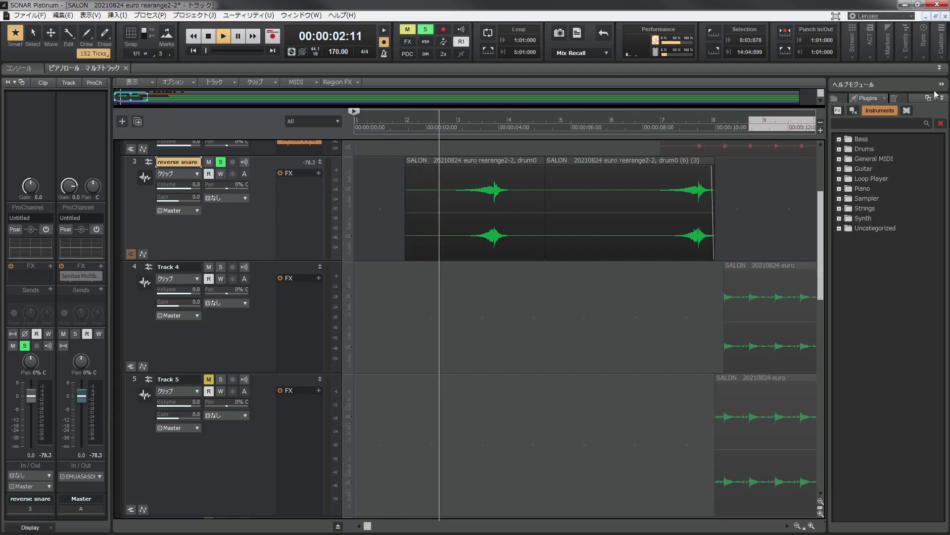
{"action": "key", "text": "b"}
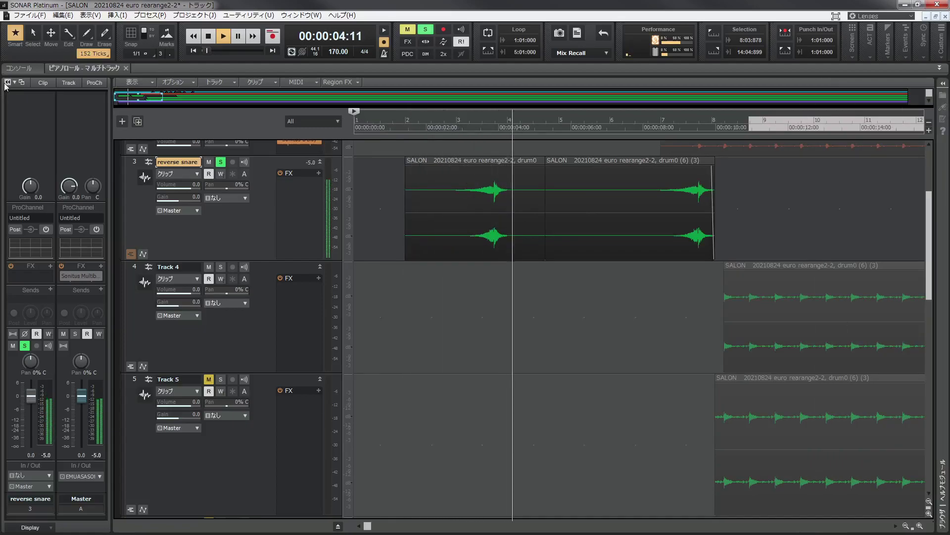
{"action": "key", "text": "i"}
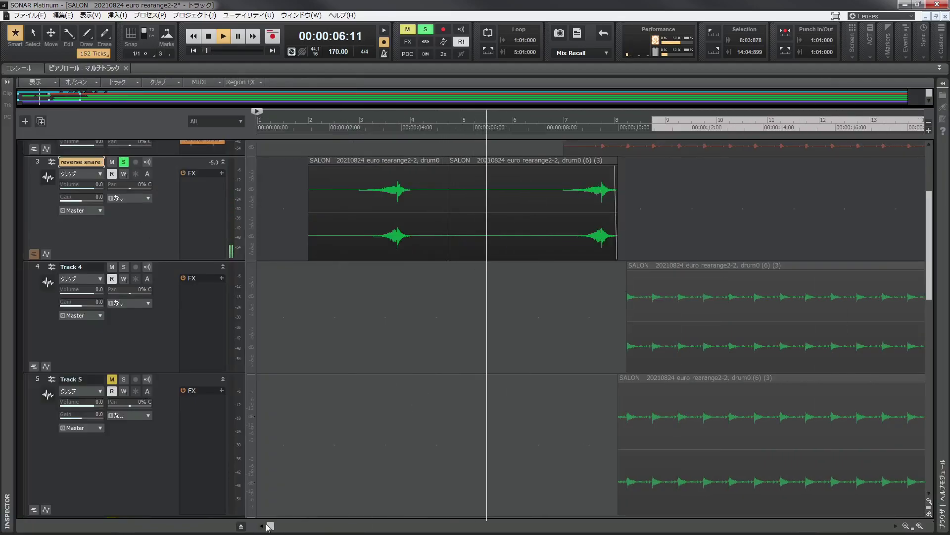
{"action": "key", "text": "space"}
Audition the third reverse snare hit and split its clip right after the hit, at 00:00:21:24
{"action": "left_click_drag", "start_coordinate": [272, 527], "coordinate": [304, 526]}
{"action": "left_click", "coordinate": [386, 126]}
{"action": "key", "text": "space"}
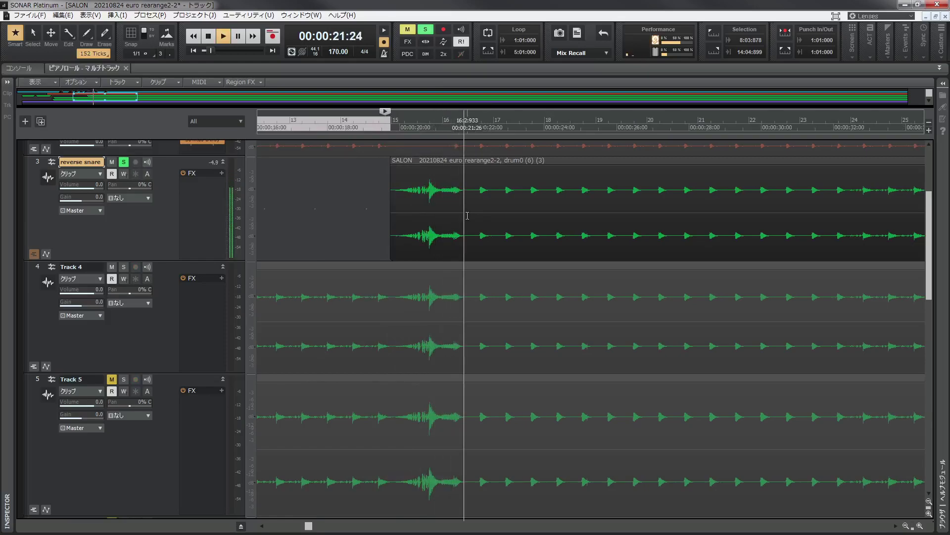
{"action": "key", "text": "space"}
{"action": "left_click", "coordinate": [466, 125]}
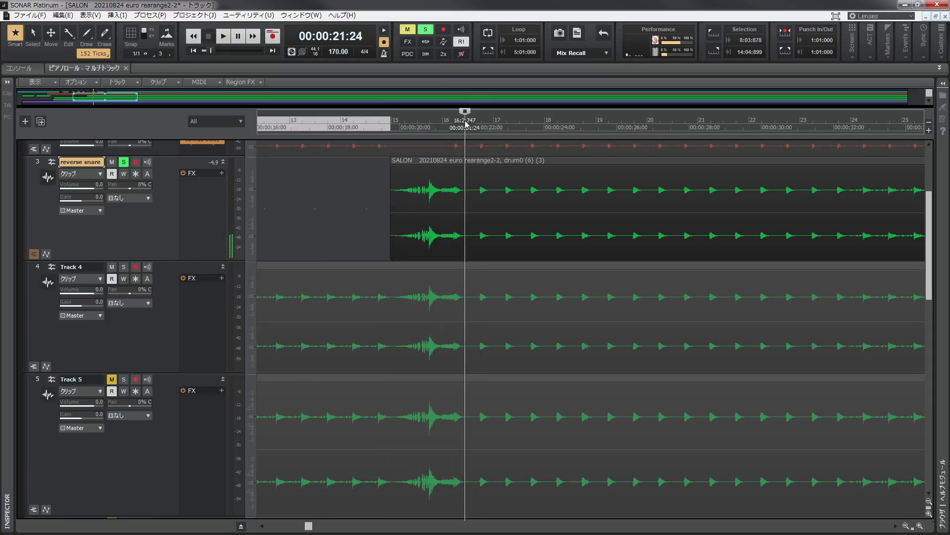
{"action": "left_click", "coordinate": [468, 162]}
{"action": "key", "text": "s"}
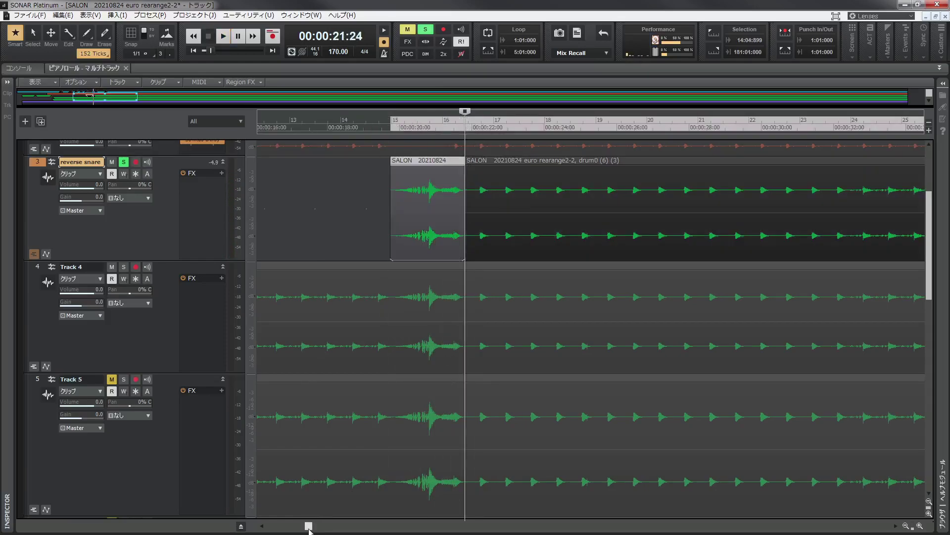
Trim the start of the reverse snare clip following the 00:00:21:24 split to about bar 24 and audition it
{"action": "left_click_drag", "start_coordinate": [308, 526], "coordinate": [315, 527]}
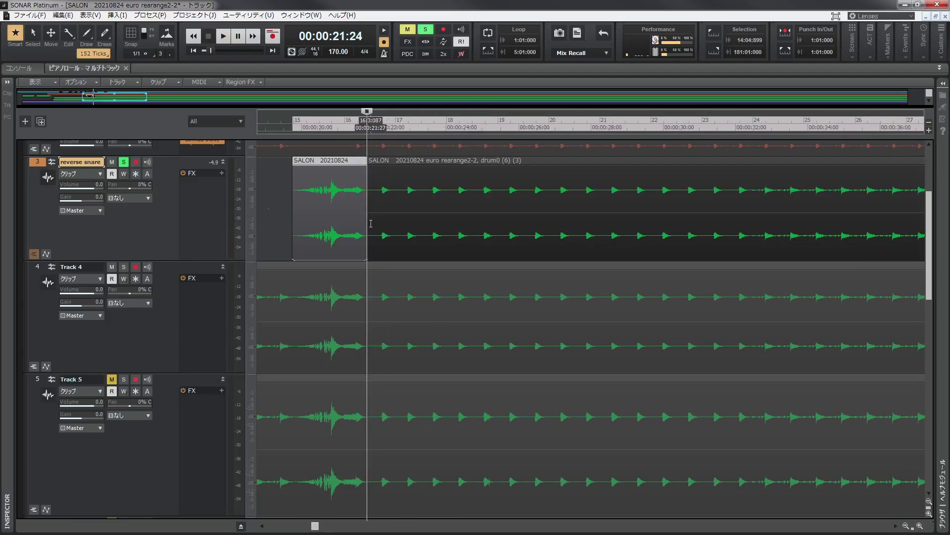
{"action": "mouse_move", "coordinate": [368, 227]}
{"action": "left_mouse_down"}
{"action": "mouse_move", "coordinate": [743, 201]}
{"action": "mouse_move", "coordinate": [749, 164]}
{"action": "left_mouse_up"}
{"action": "left_click", "coordinate": [748, 128]}
{"action": "key", "text": "space"}
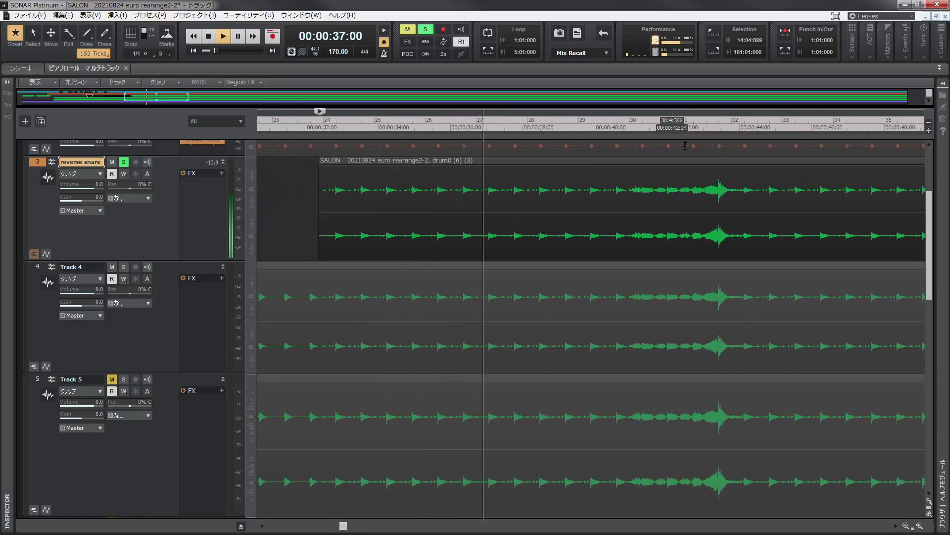
{"action": "key", "text": "space"}
Audition the beats leading up to bar 30, split the reverse snare clip just before bar 30 and delete the part before the split
{"action": "left_click", "coordinate": [630, 123]}
{"action": "key", "text": "space"}
{"action": "key", "text": "space"}
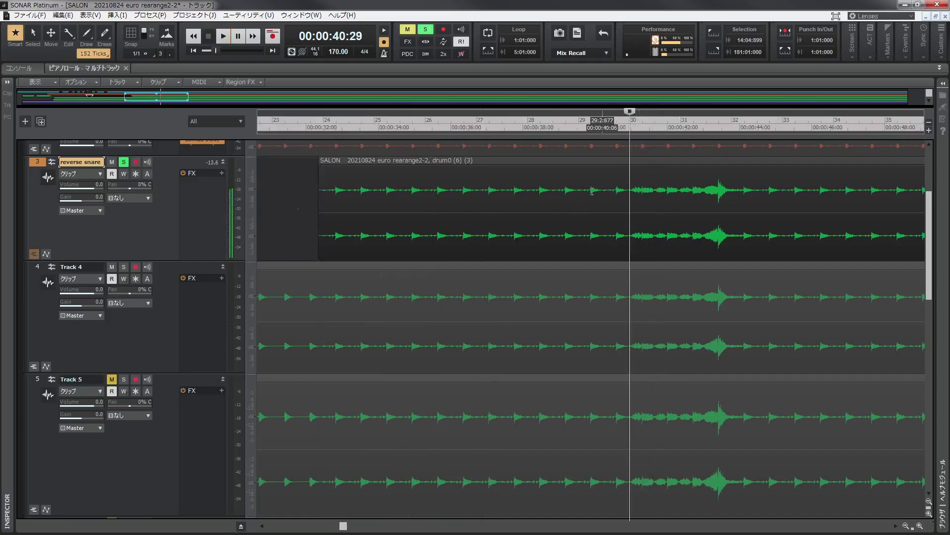
{"action": "left_click", "coordinate": [612, 127]}
{"action": "key", "text": "space"}
{"action": "key", "text": "space"}
{"action": "left_click", "coordinate": [629, 125]}
{"action": "left_click", "coordinate": [620, 173]}
{"action": "key", "text": "s"}
{"action": "left_click", "coordinate": [569, 161]}
{"action": "key", "text": "Delete"}
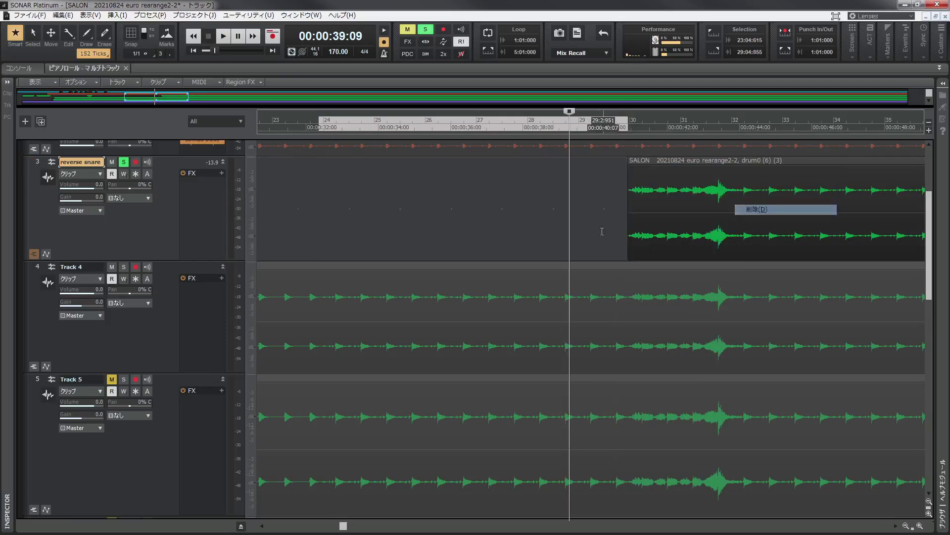
Split the Track 4 clip at 00:00:40:27, in line with the reverse snare clip's start, and delete the part before the split
{"action": "left_click", "coordinate": [630, 156]}
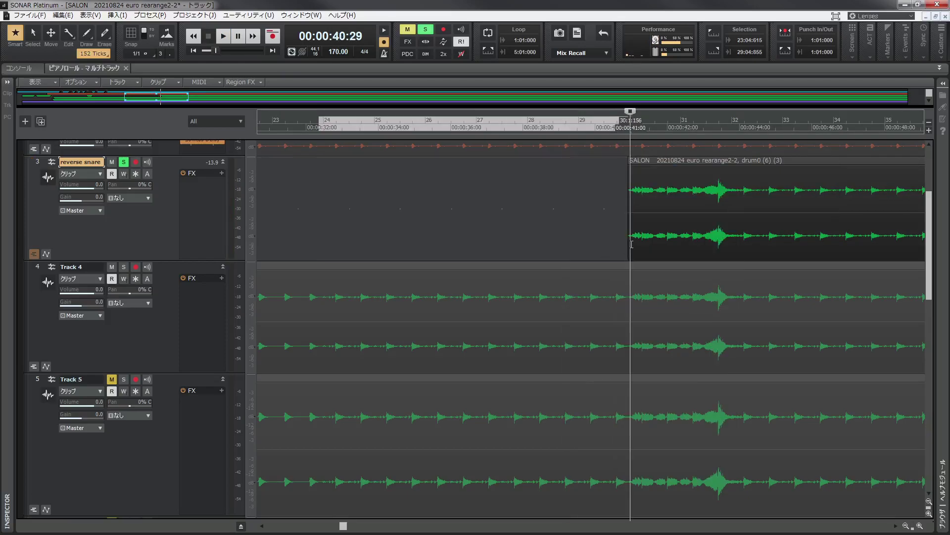
{"action": "left_click", "coordinate": [628, 118]}
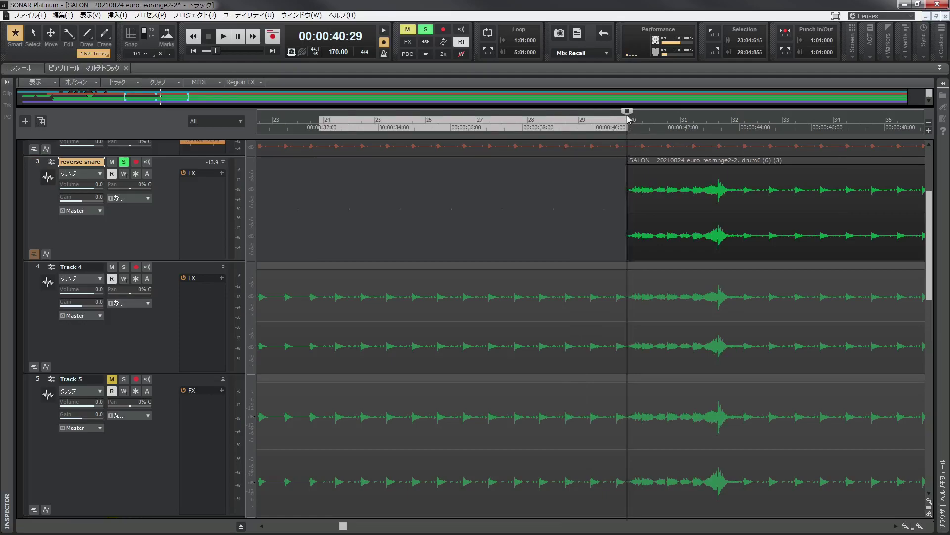
{"action": "left_click", "coordinate": [625, 266]}
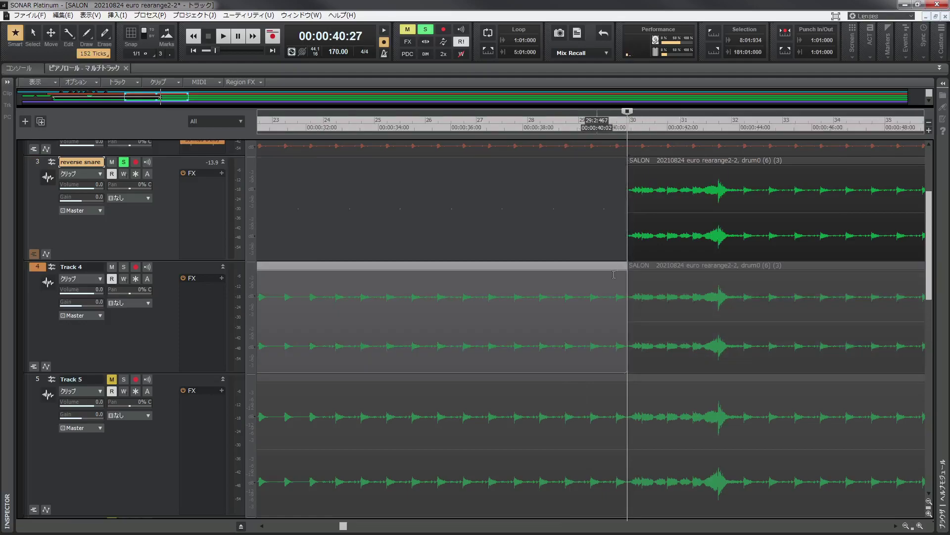
{"action": "right_click", "coordinate": [534, 273]}
{"action": "key", "text": "Return"}
Audition the reverse snare hit between bars 30 and 32 and split its clip after the hit at 00:00:44:02
{"action": "key", "text": "space"}
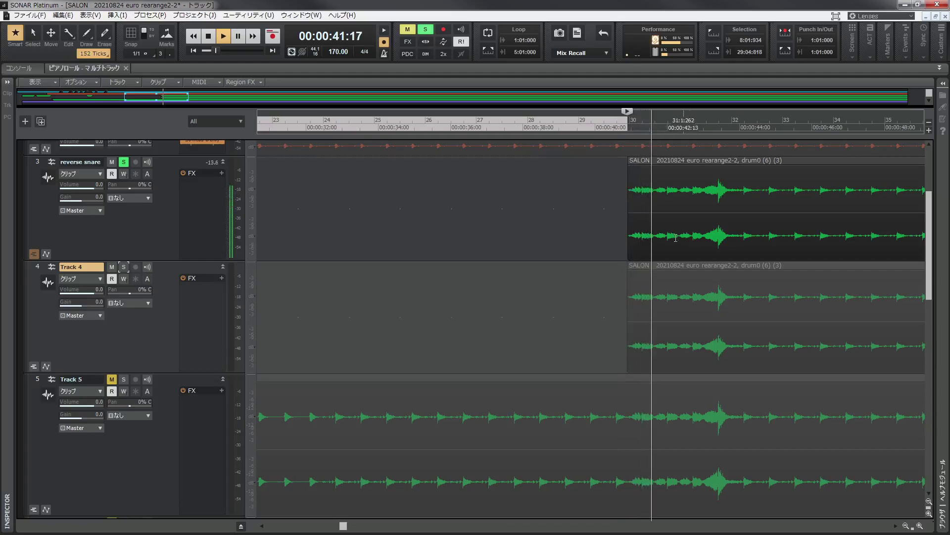
{"action": "key", "text": "space"}
{"action": "key", "text": "space"}
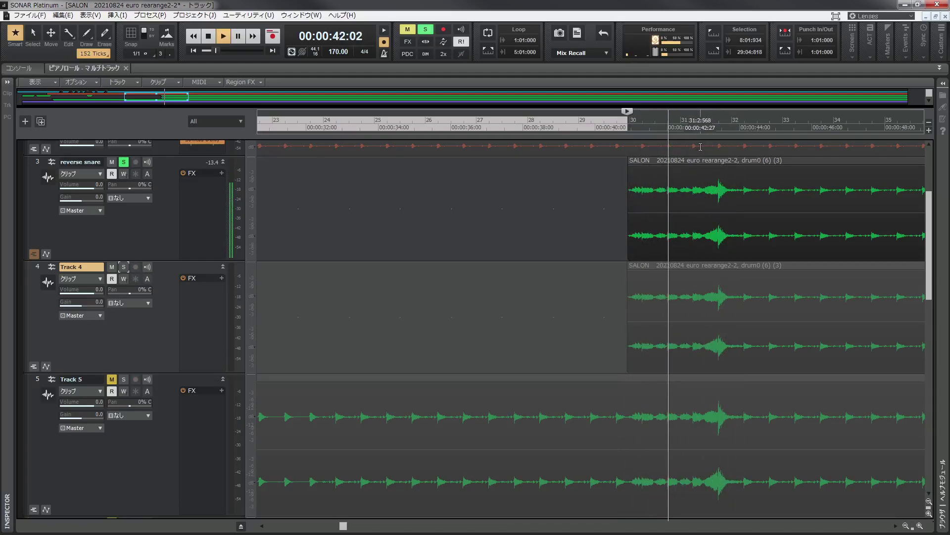
{"action": "key", "text": "space"}
{"action": "key", "text": "space"}
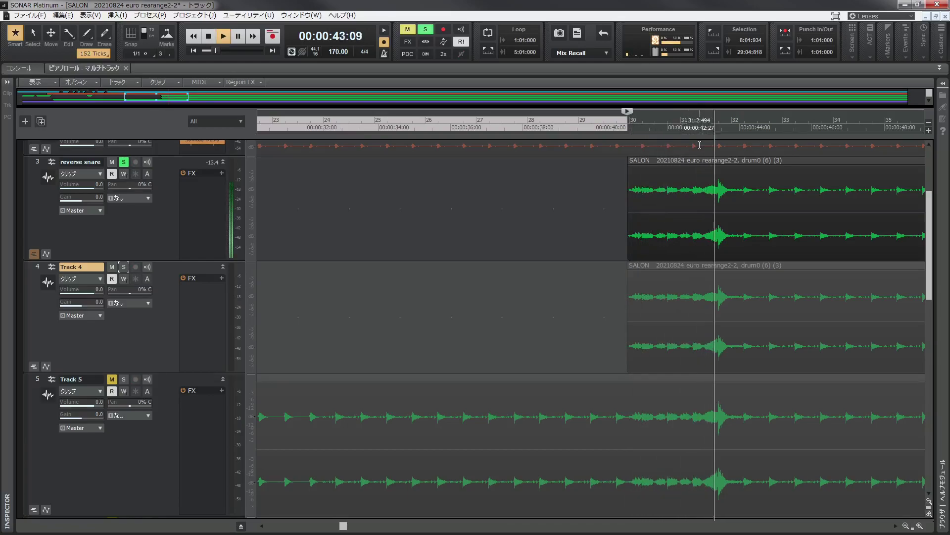
{"action": "key", "text": "space"}
{"action": "left_click", "coordinate": [742, 134]}
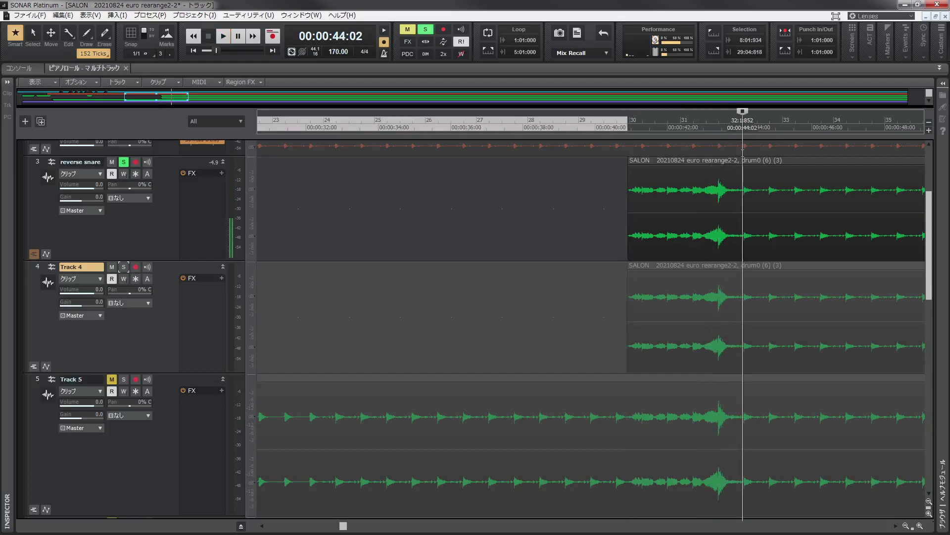
{"action": "left_click", "coordinate": [741, 178]}
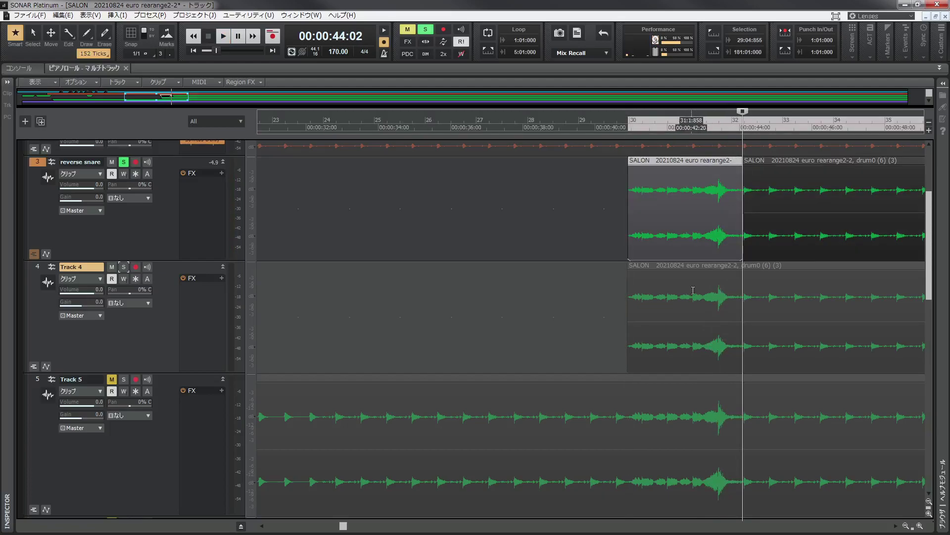
Audition the lead-in near bar 39, split the reverse snare clip at 00:00:53:29 and delete the part between the two hits
{"action": "left_click_drag", "start_coordinate": [343, 527], "coordinate": [367, 527]}
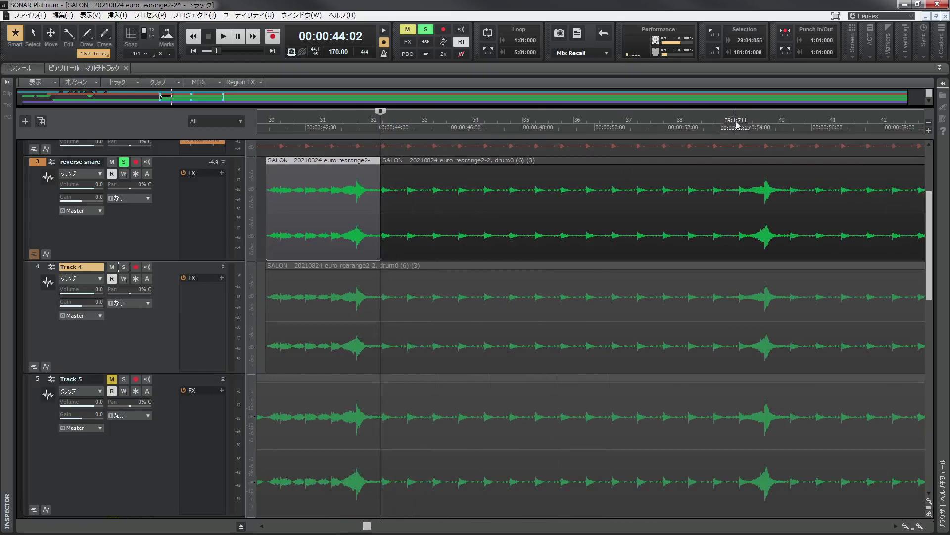
{"action": "left_click", "coordinate": [736, 133]}
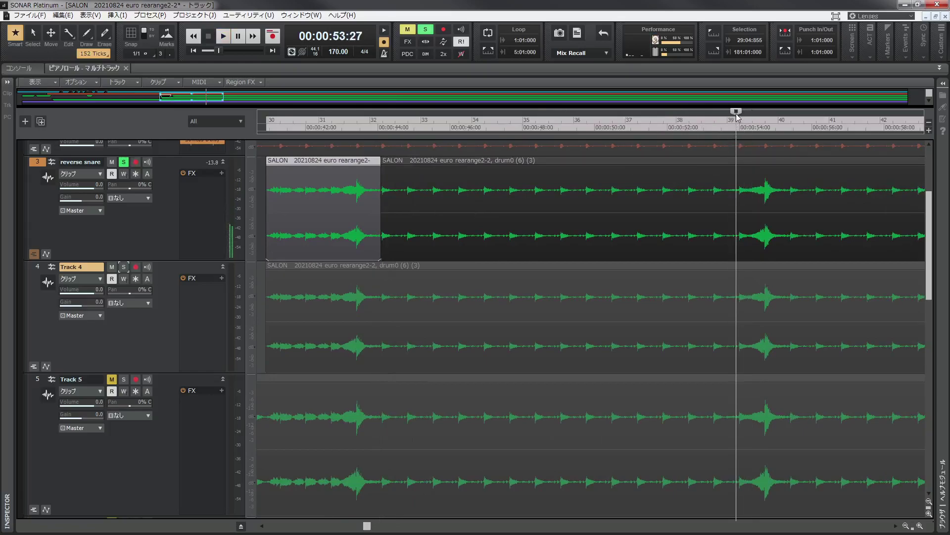
{"action": "key", "text": "space"}
{"action": "key", "text": "space"}
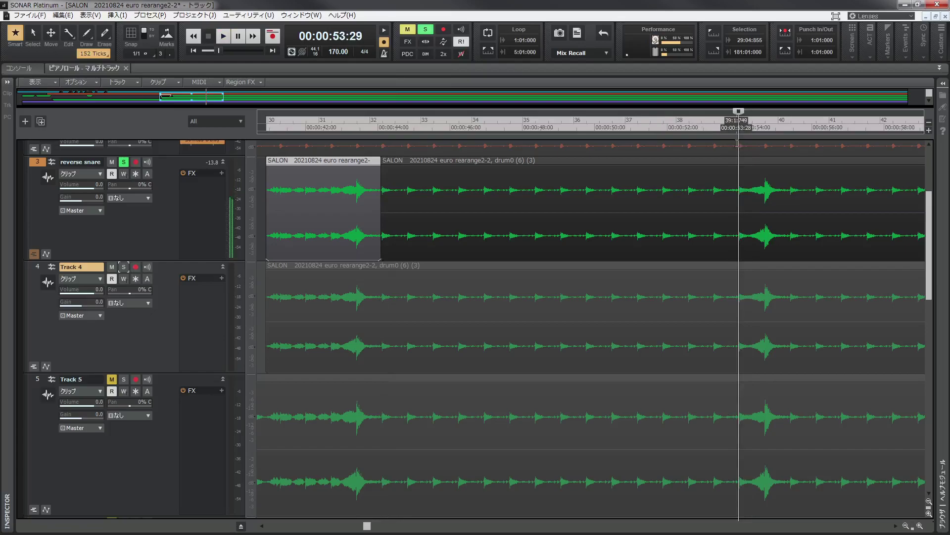
{"action": "left_click", "coordinate": [663, 172]}
{"action": "key", "text": "s"}
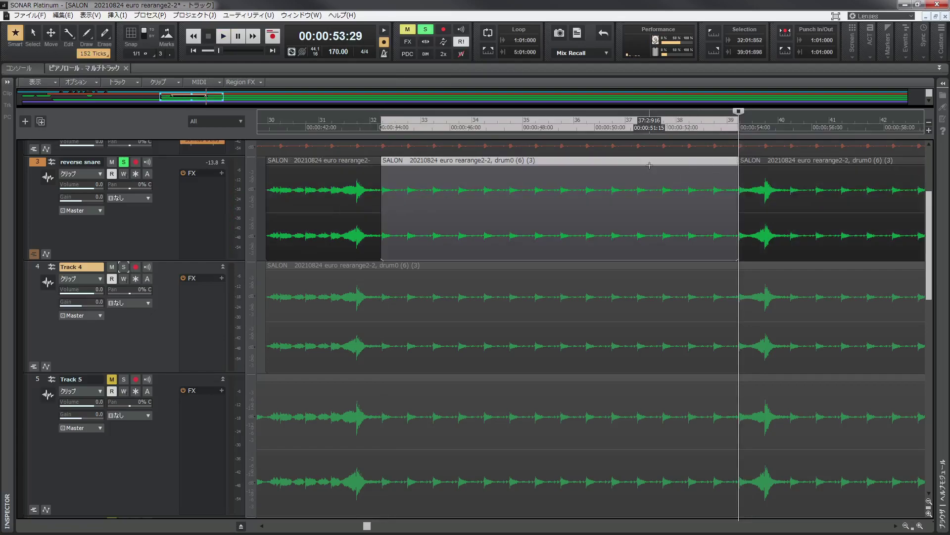
{"action": "right_click", "coordinate": [649, 163]}
{"action": "left_click", "coordinate": [668, 216]}
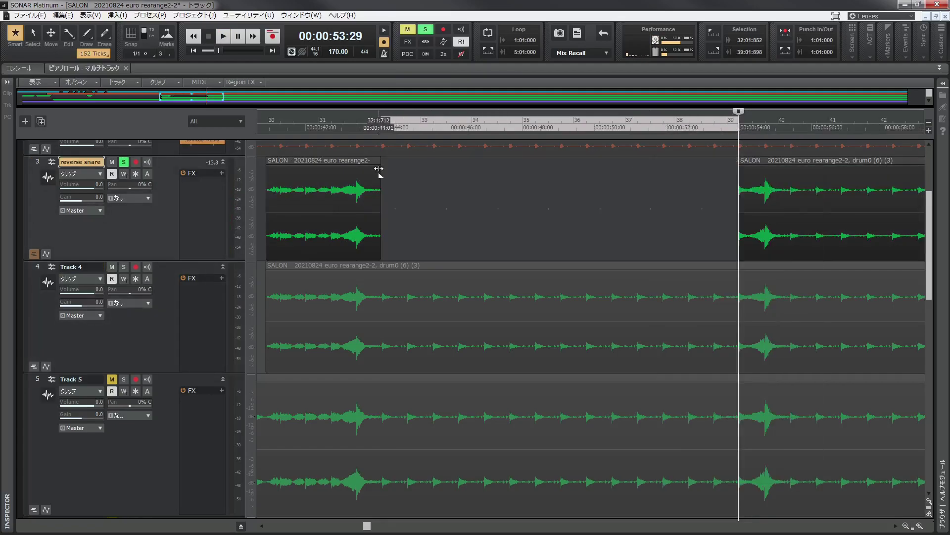
Audition the reverse snare hit after bar 39 and split its clip after the hit at 00:00:55:12
{"action": "key", "text": "space"}
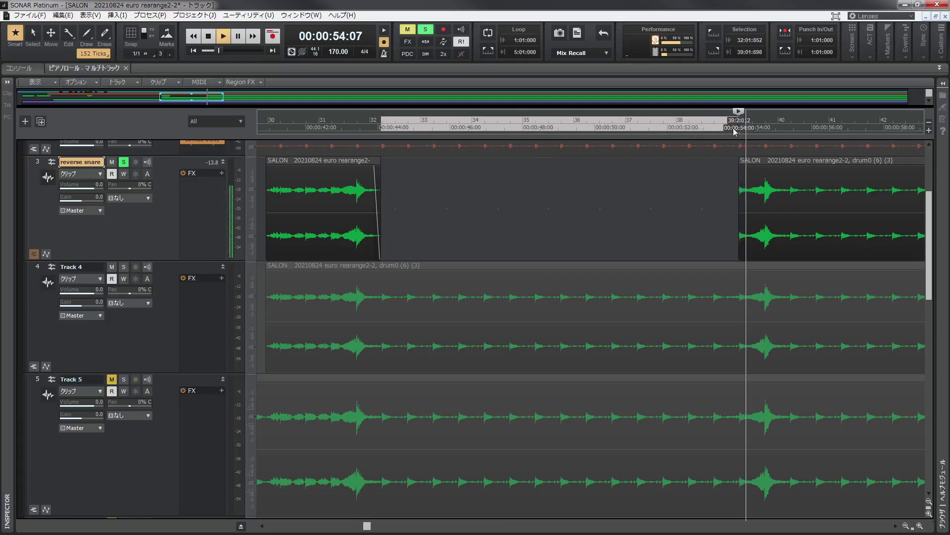
{"action": "key", "text": "space"}
{"action": "left_click", "coordinate": [790, 127]}
{"action": "left_click_drag", "start_coordinate": [790, 116], "coordinate": [791, 116]}
{"action": "left_click", "coordinate": [789, 161]}
{"action": "key", "text": "s"}
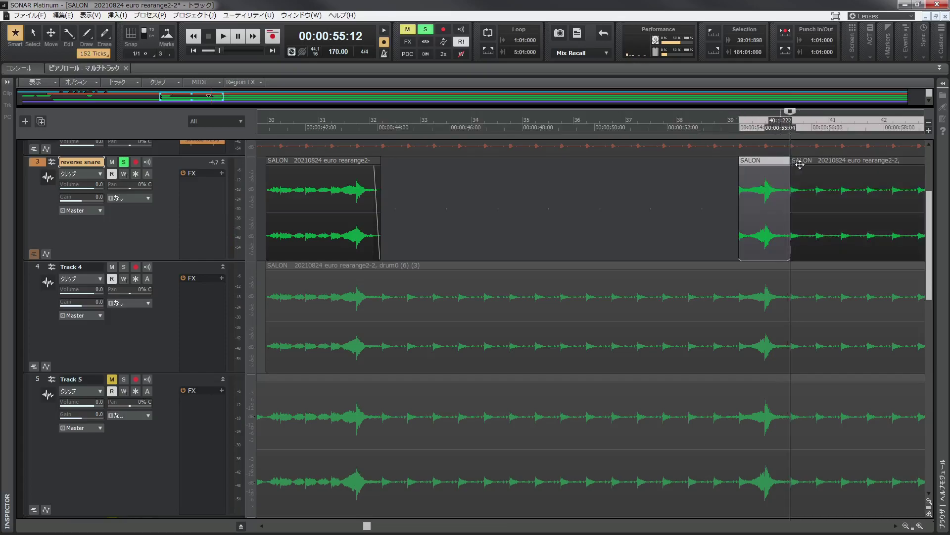
Trim the start of the clip following the 00:00:55:12 split to about 46:04:858 and give the preceding hit clip a short fade-out
{"action": "left_click_drag", "start_coordinate": [367, 525], "coordinate": [389, 527]}
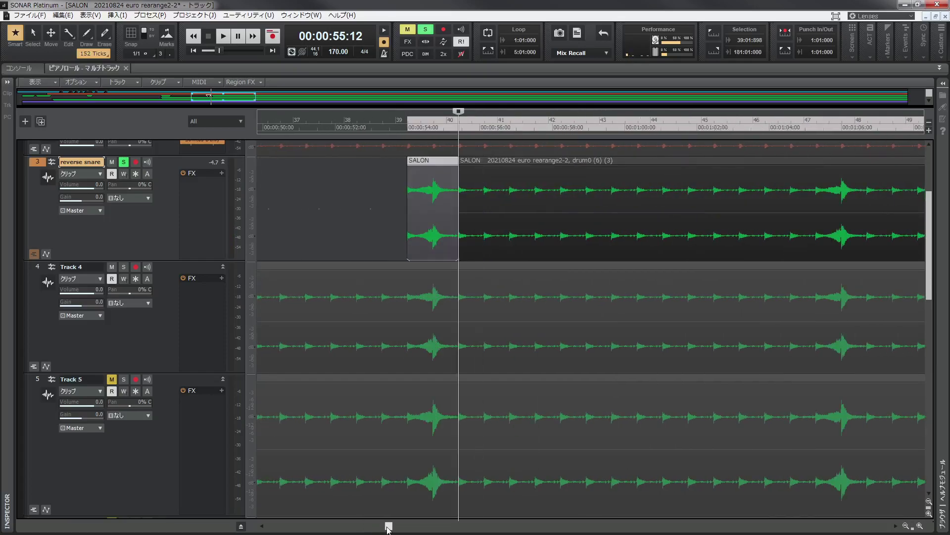
{"action": "left_click_drag", "start_coordinate": [460, 220], "coordinate": [802, 205]}
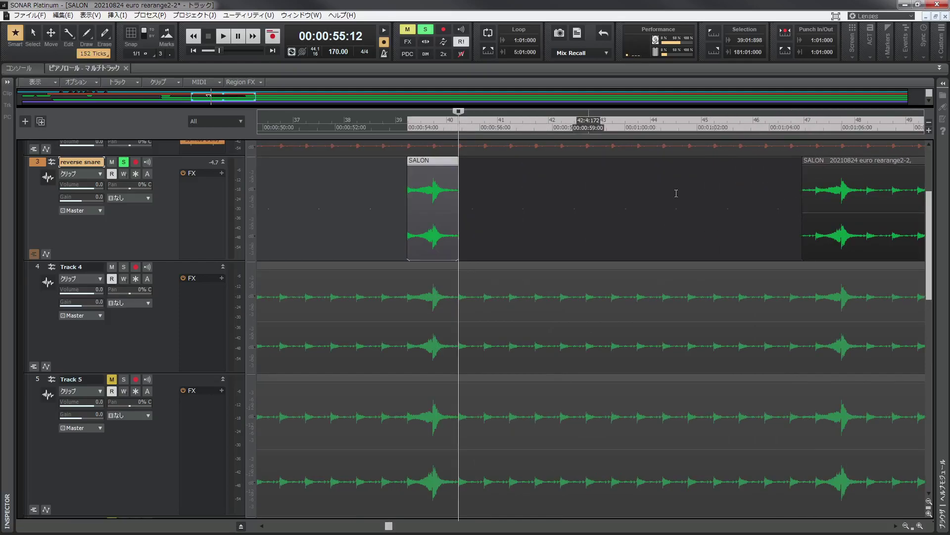
{"action": "left_click_drag", "start_coordinate": [455, 166], "coordinate": [452, 167]}
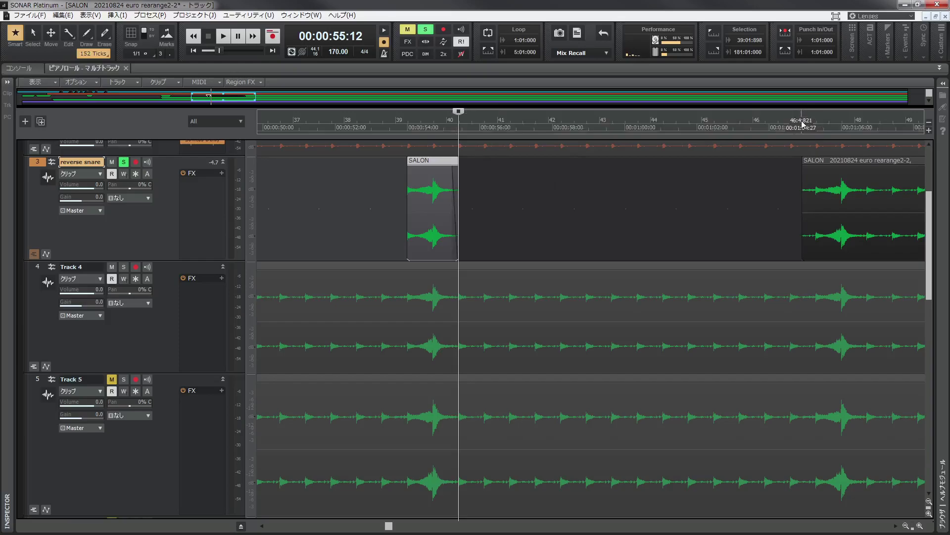
Audition the reverse snare hit after bar 47 and split its clip after the hit at 00:01:06:19
{"action": "left_click", "coordinate": [806, 130]}
{"action": "key", "text": "space"}
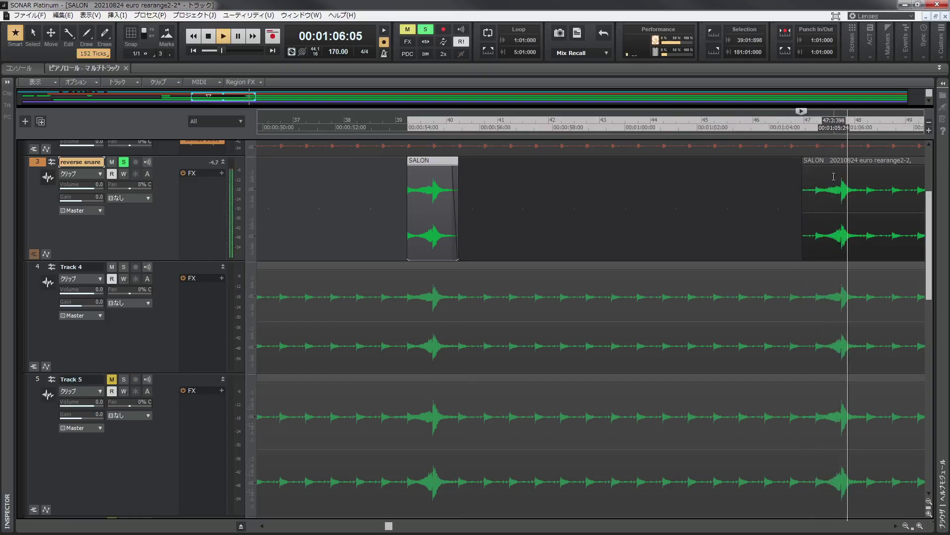
{"action": "key", "text": "space"}
{"action": "left_click", "coordinate": [330, 125]}
{"action": "left_click", "coordinate": [329, 160]}
{"action": "key", "text": "s"}
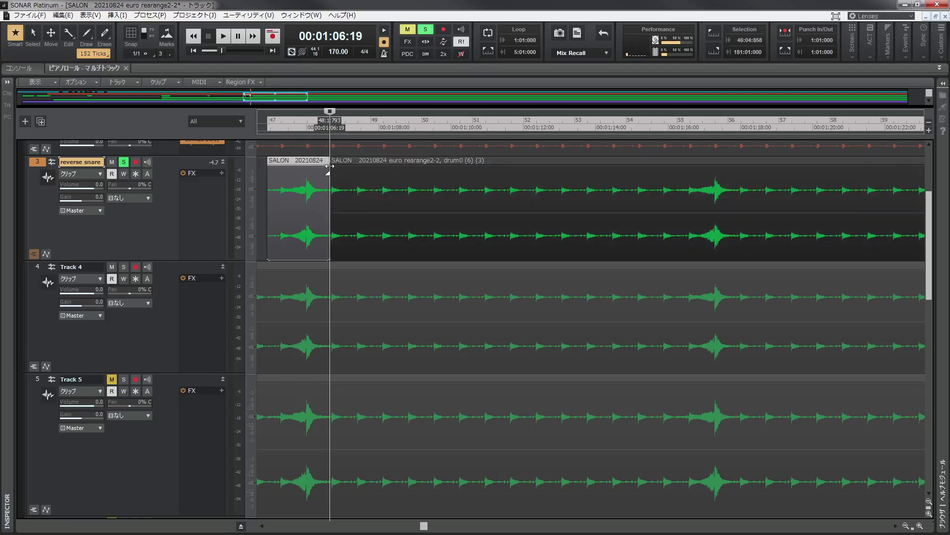
Trim the start of the clip following the 00:01:06:19 split to about 55:01:866 and split it after its first hit at 00:01:17:29
{"action": "left_click_drag", "start_coordinate": [334, 207], "coordinate": [688, 196]}
{"action": "left_click", "coordinate": [687, 130]}
{"action": "key", "text": "space"}
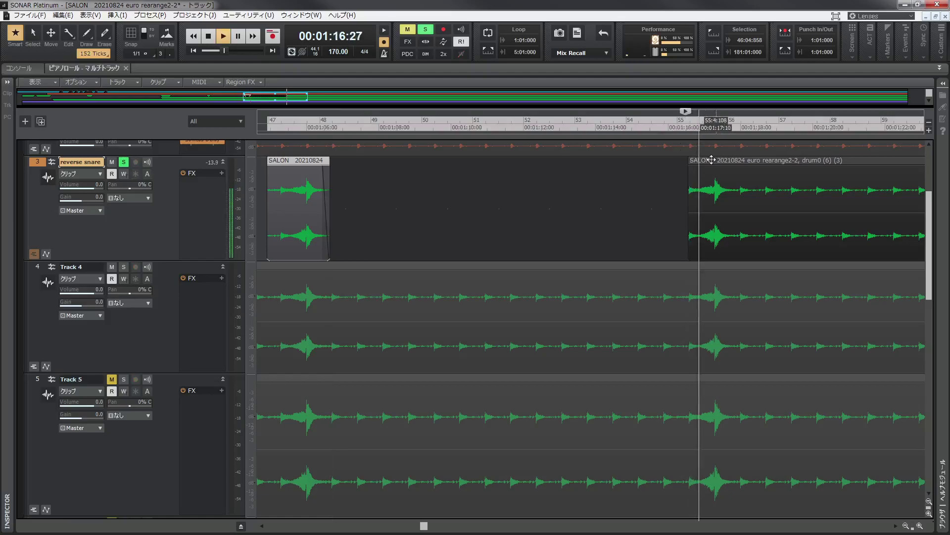
{"action": "key", "text": "space"}
{"action": "left_click", "coordinate": [740, 124]}
{"action": "left_click", "coordinate": [736, 165]}
{"action": "key", "text": "s"}
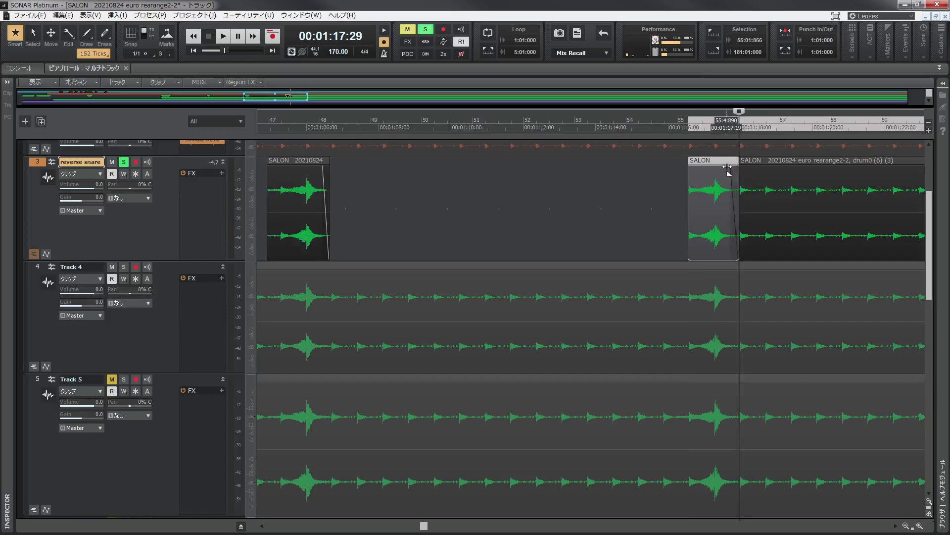
Trim the start of the clip following the 00:01:17:29 split to about 63:01:075 and split it after its first hit at 00:01:29:08
{"action": "left_click_drag", "start_coordinate": [424, 526], "coordinate": [448, 528]}
{"action": "left_click_drag", "start_coordinate": [372, 210], "coordinate": [717, 195]}
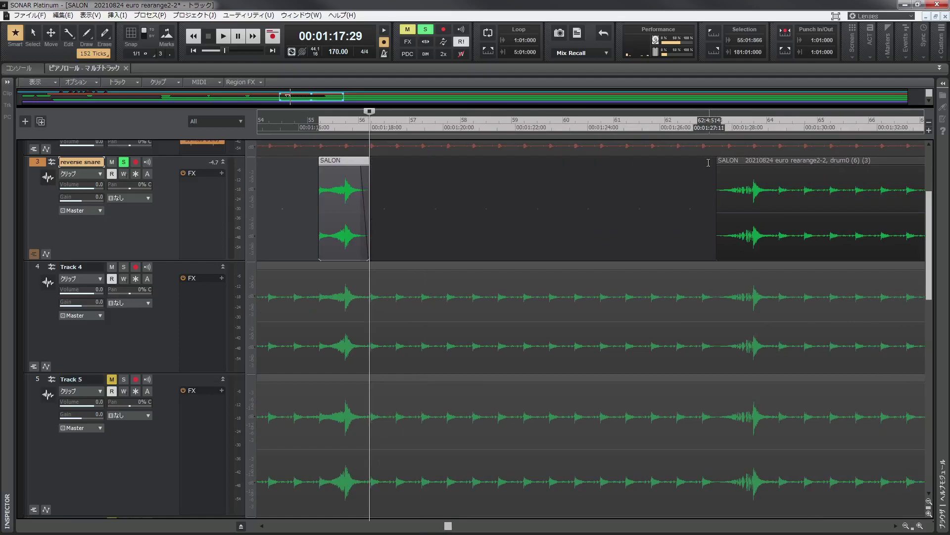
{"action": "left_click", "coordinate": [719, 129]}
{"action": "key", "text": "space"}
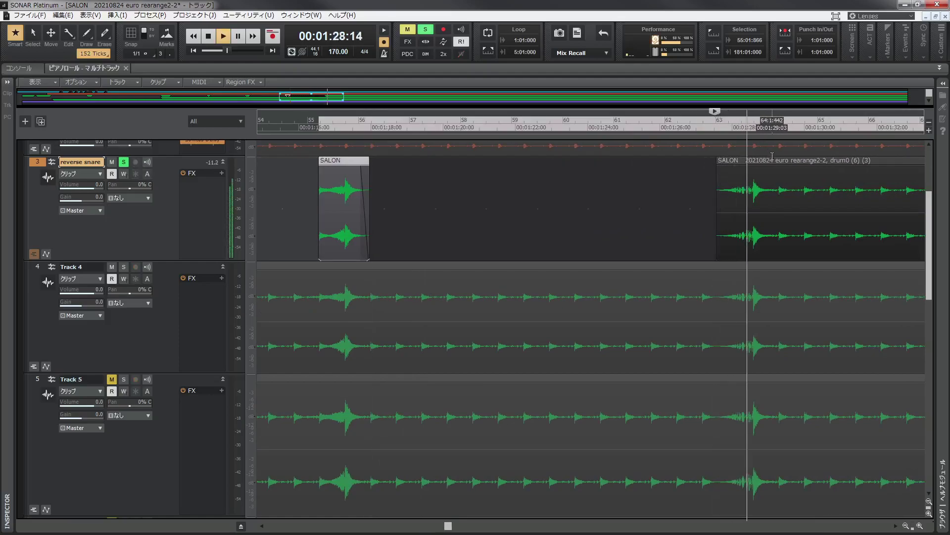
{"action": "key", "text": "space"}
{"action": "left_click", "coordinate": [776, 124]}
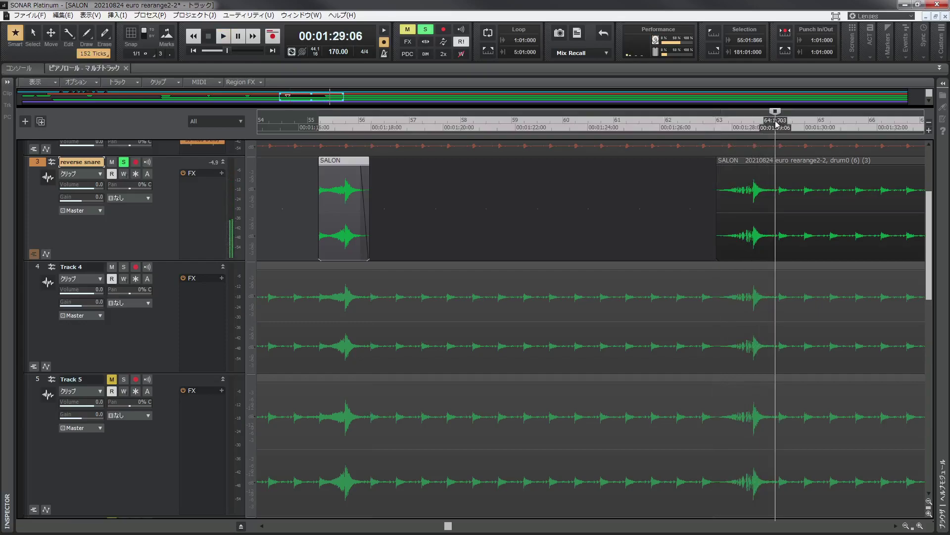
{"action": "left_click_drag", "start_coordinate": [776, 116], "coordinate": [778, 116]}
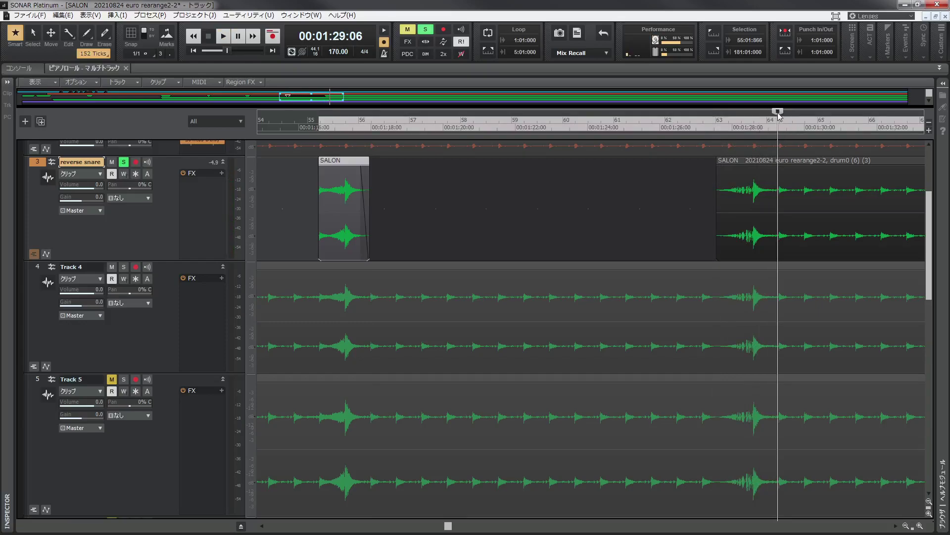
{"action": "key", "text": "s"}
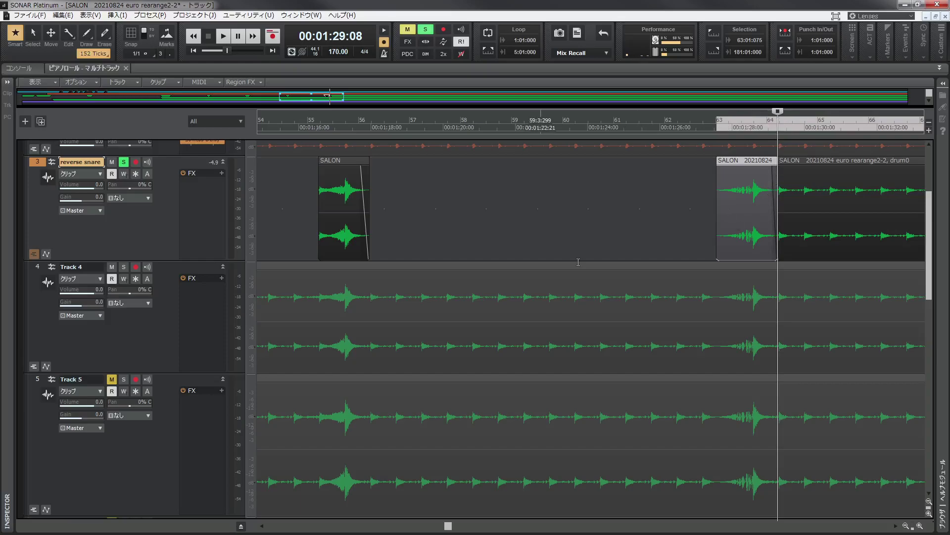
Trim the start of the clip following the 00:01:29:08 split to about 71:01:155 and split it after the hit at 00:01:40:07
{"action": "left_click_drag", "start_coordinate": [449, 527], "coordinate": [480, 528]}
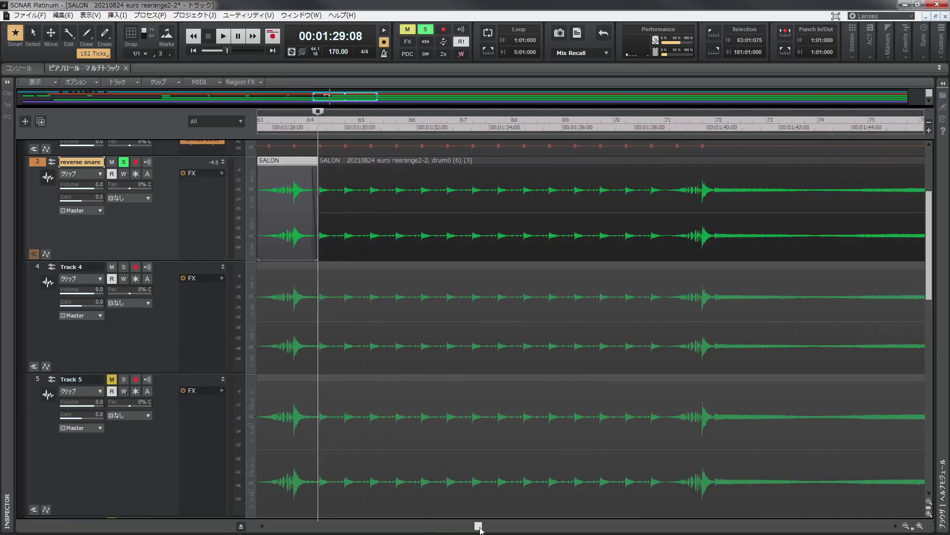
{"action": "left_click_drag", "start_coordinate": [321, 224], "coordinate": [666, 205]}
{"action": "left_click", "coordinate": [657, 130]}
{"action": "key", "text": "space"}
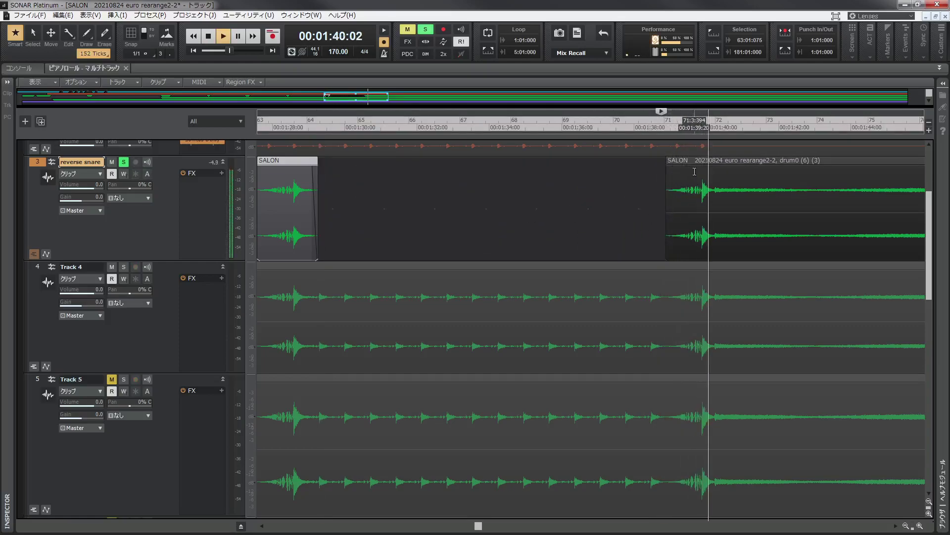
{"action": "key", "text": "space"}
{"action": "left_click", "coordinate": [715, 130]}
{"action": "left_click", "coordinate": [715, 159], "text": "alt"}
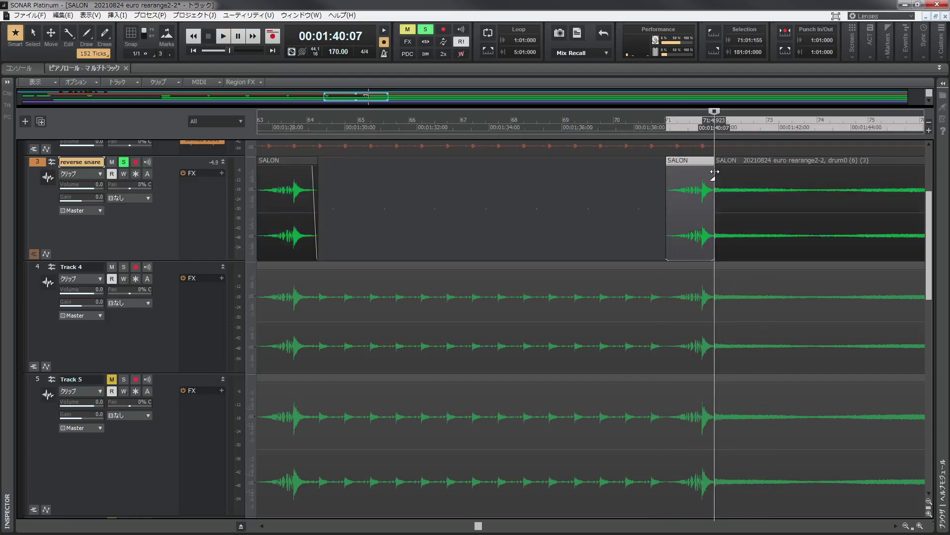
Split the Track 4 clip at 00:01:40:07, delete the part before the split and solo Track 4
{"action": "left_click", "coordinate": [714, 268], "text": "alt"}
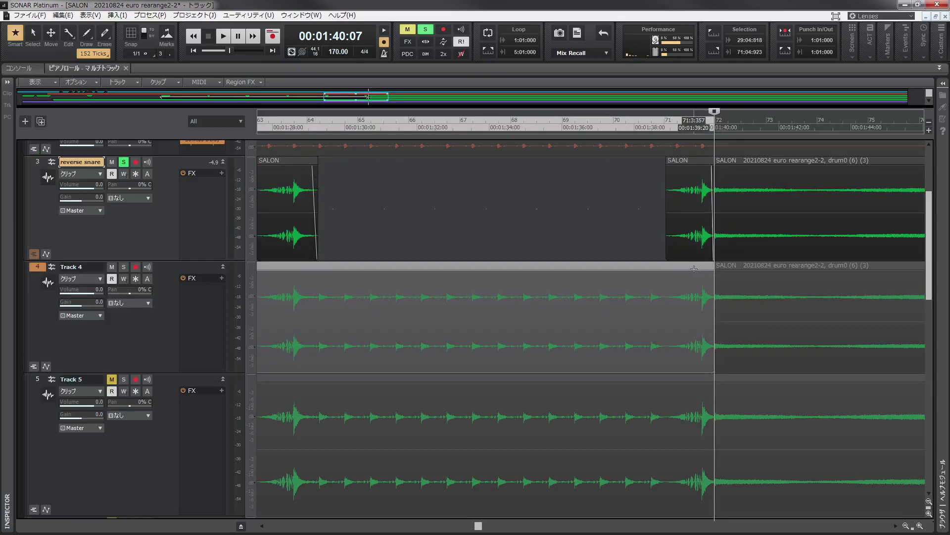
{"action": "right_click", "coordinate": [692, 269]}
{"action": "left_click", "coordinate": [695, 274]}
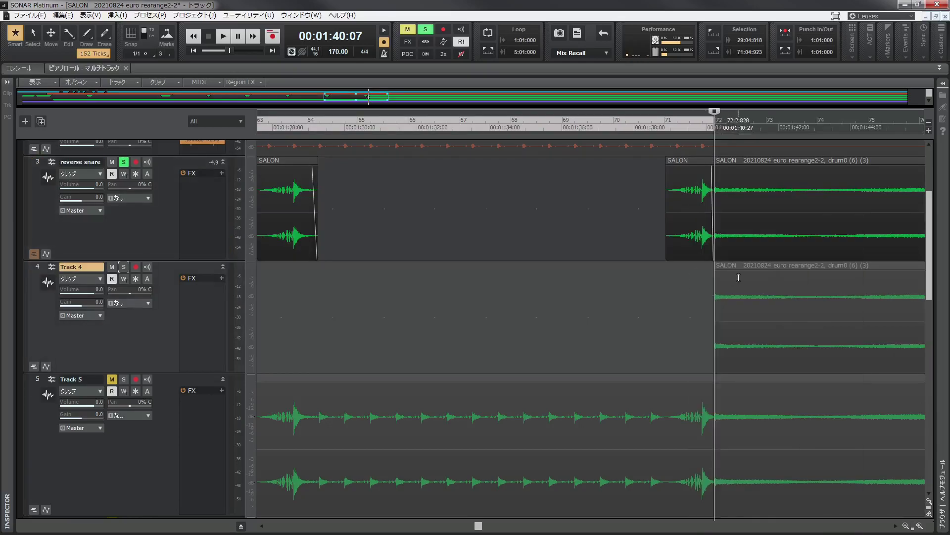
{"action": "left_click", "coordinate": [124, 266]}
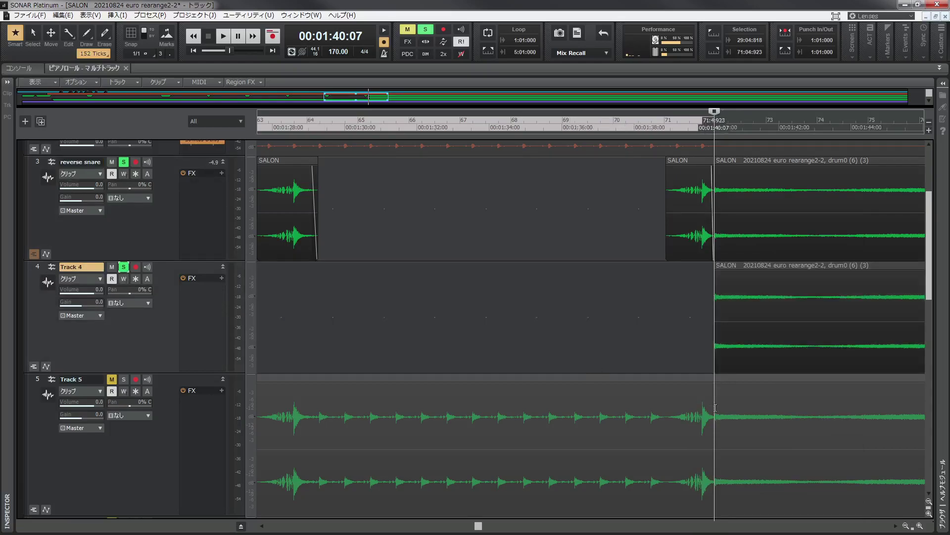
Split the reverse snare clip after the hit at 00:01:46:15 and delete the part between 00:01:40:07 and the split
{"action": "left_click_drag", "start_coordinate": [478, 526], "coordinate": [504, 526]}
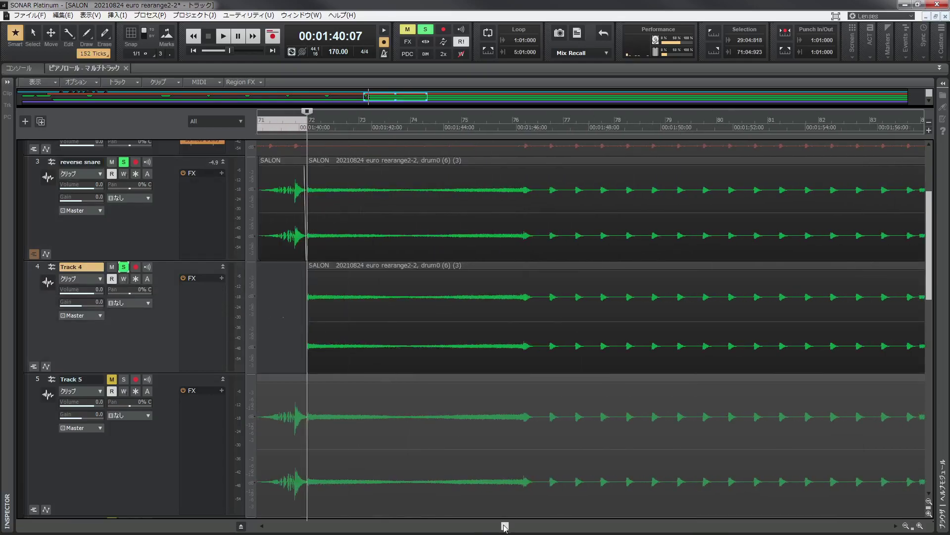
{"action": "left_click", "coordinate": [522, 126]}
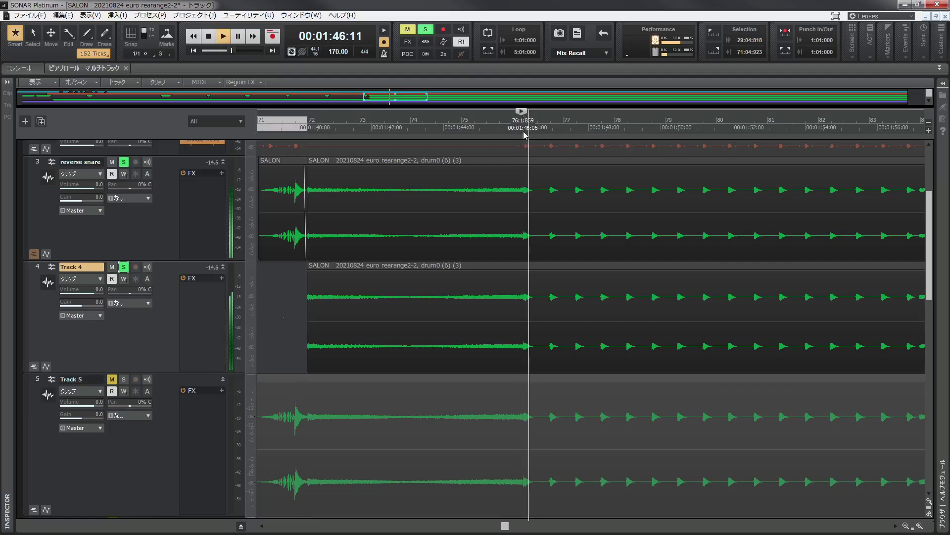
{"action": "left_click", "coordinate": [524, 123]}
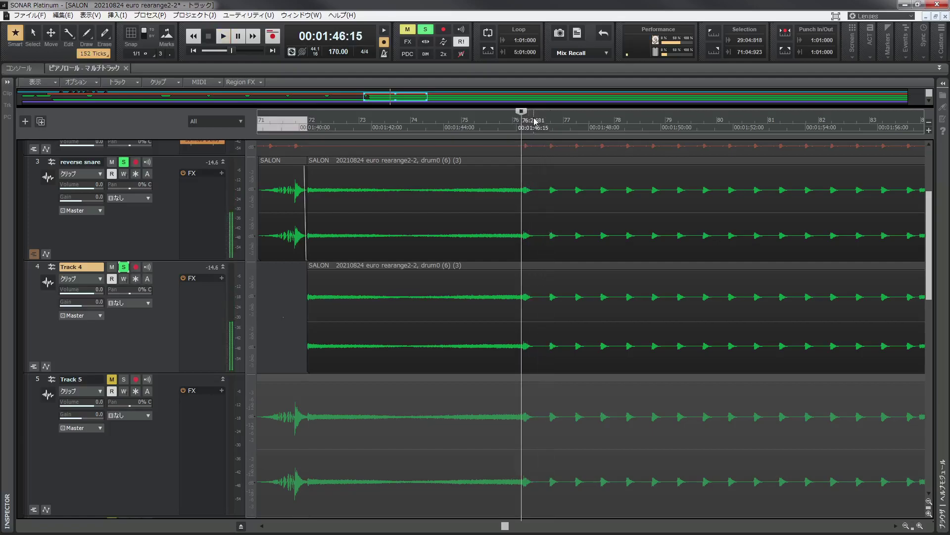
{"action": "left_click", "coordinate": [538, 162]}
{"action": "key", "text": "s"}
{"action": "right_click", "coordinate": [478, 167]}
{"action": "mouse_move", "coordinate": [478, 169]}
{"action": "key", "text": "d"}
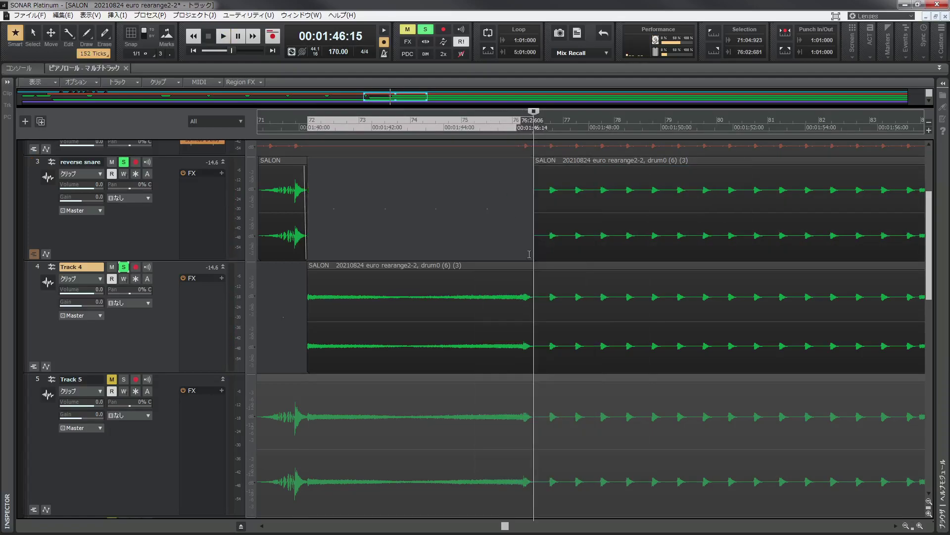
Split the Track 4 clip at 00:01:46:15 and trim the following Track 4 and reverse snare clips to start around bar 82
{"action": "left_click", "coordinate": [543, 290]}
{"action": "key", "text": "s"}
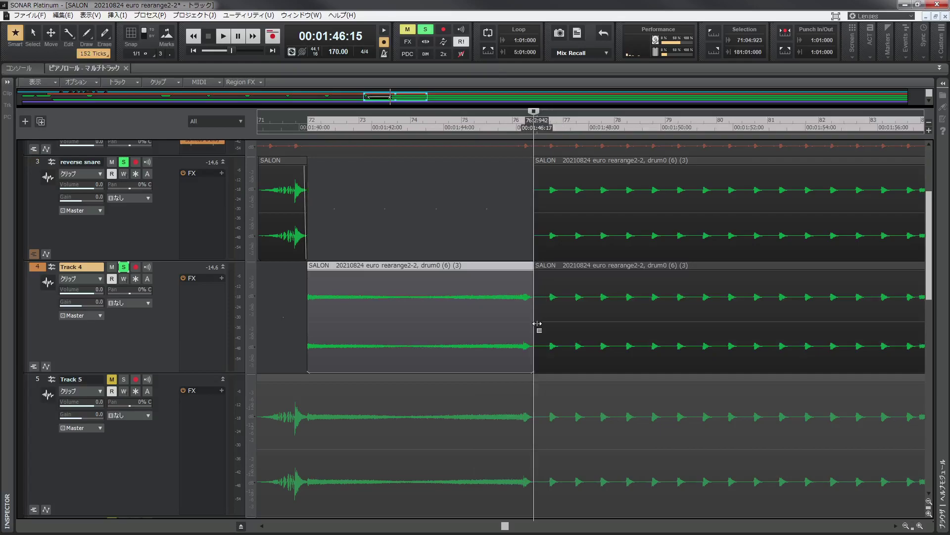
{"action": "left_click_drag", "start_coordinate": [537, 323], "coordinate": [817, 323]}
{"action": "left_click_drag", "start_coordinate": [535, 221], "coordinate": [828, 216]}
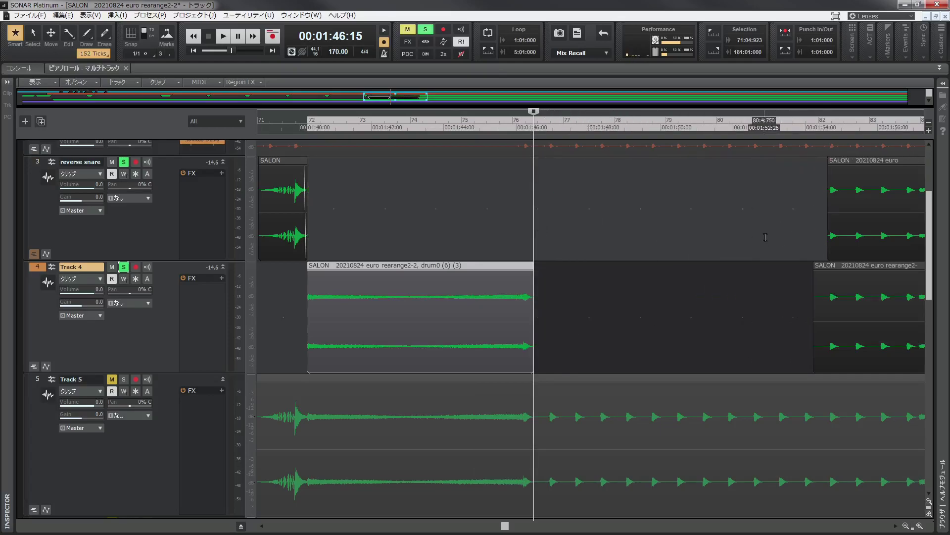
Trim the Track 4 clip's start to 83:04:759, just before the long hit, and the reverse snare clip's start to 86:03:400
{"action": "left_click_drag", "start_coordinate": [506, 526], "coordinate": [539, 529]}
{"action": "left_click", "coordinate": [409, 130]}
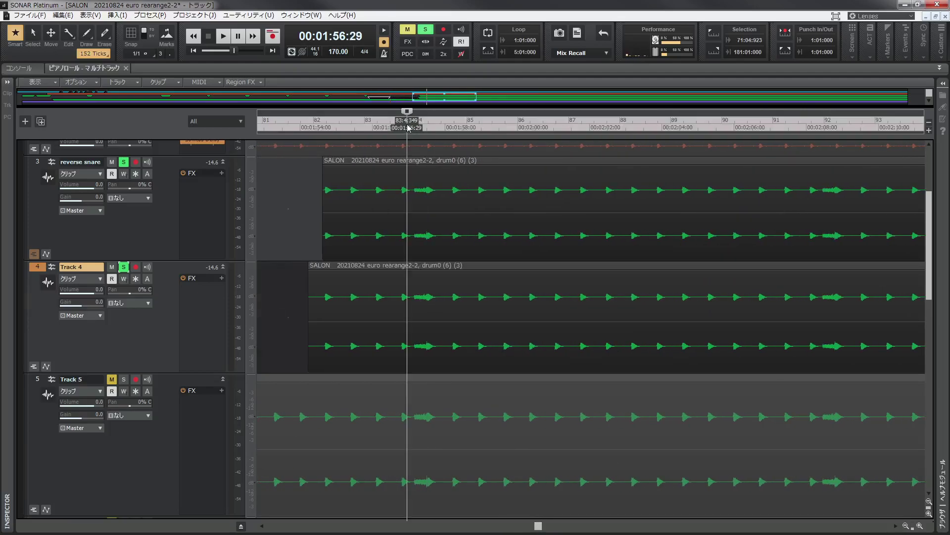
{"action": "key", "text": "space"}
{"action": "key", "text": "space"}
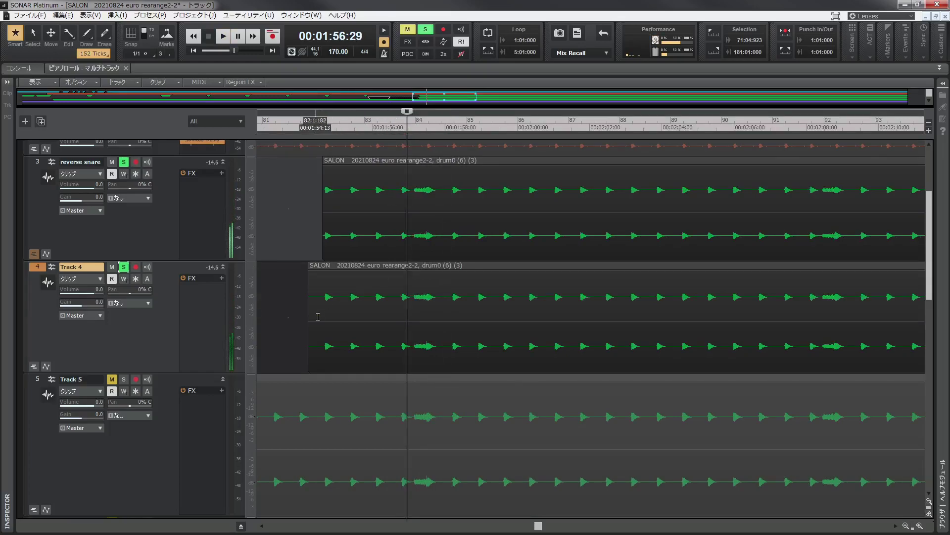
{"action": "left_click_drag", "start_coordinate": [309, 327], "coordinate": [413, 322]}
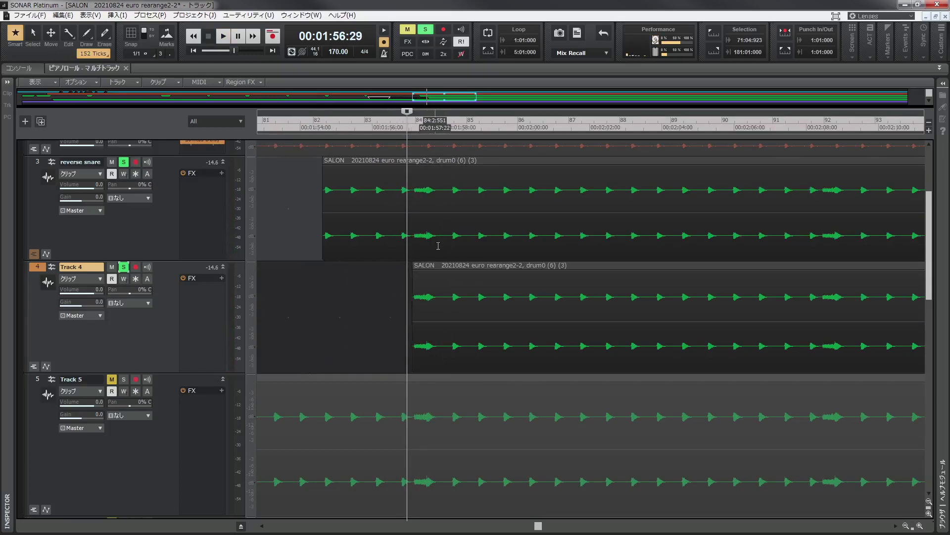
{"action": "left_click_drag", "start_coordinate": [324, 226], "coordinate": [550, 226]}
Split the Track 4 clip after the hit at 00:01:57:25 and trim the start of the following clip to about bar 91:3
{"action": "left_click", "coordinate": [440, 124]}
{"action": "left_click", "coordinate": [443, 318]}
{"action": "key", "text": "s"}
{"action": "left_click_drag", "start_coordinate": [442, 327], "coordinate": [806, 284]}
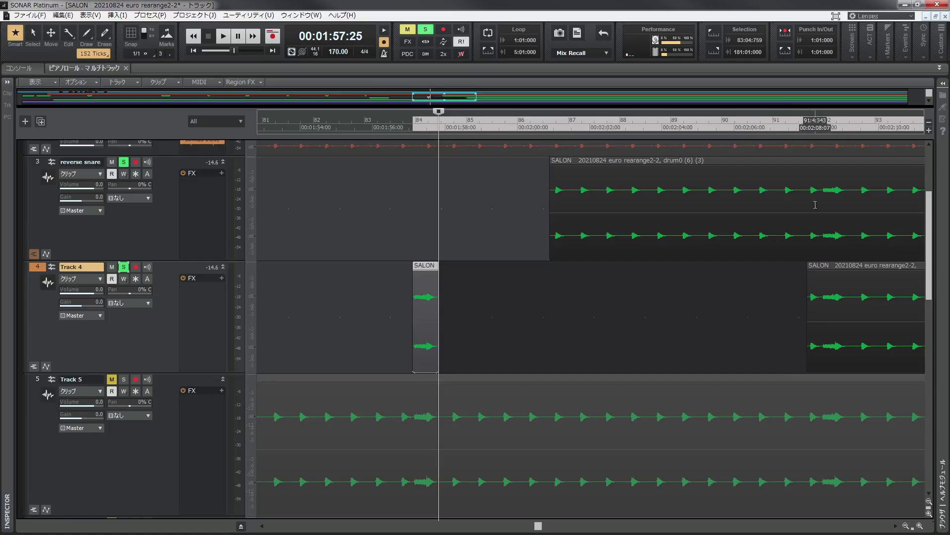
Audition around 00:02:08:00, then trim the Track 4 clip's start to 91:04:790 and the reverse snare clip's start to about bar 94
{"action": "left_click", "coordinate": [807, 124]}
{"action": "key", "text": "space"}
{"action": "key", "text": "space"}
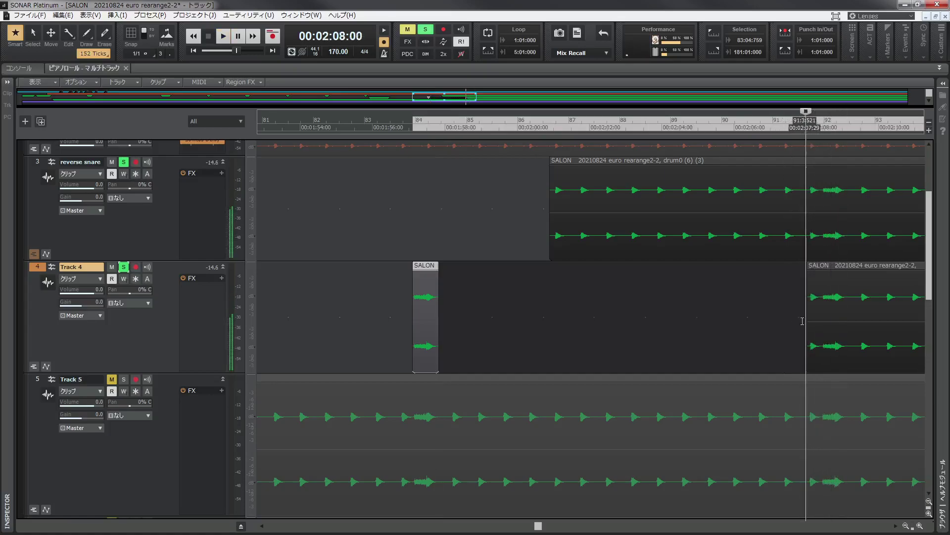
{"action": "left_click_drag", "start_coordinate": [807, 324], "coordinate": [820, 324]}
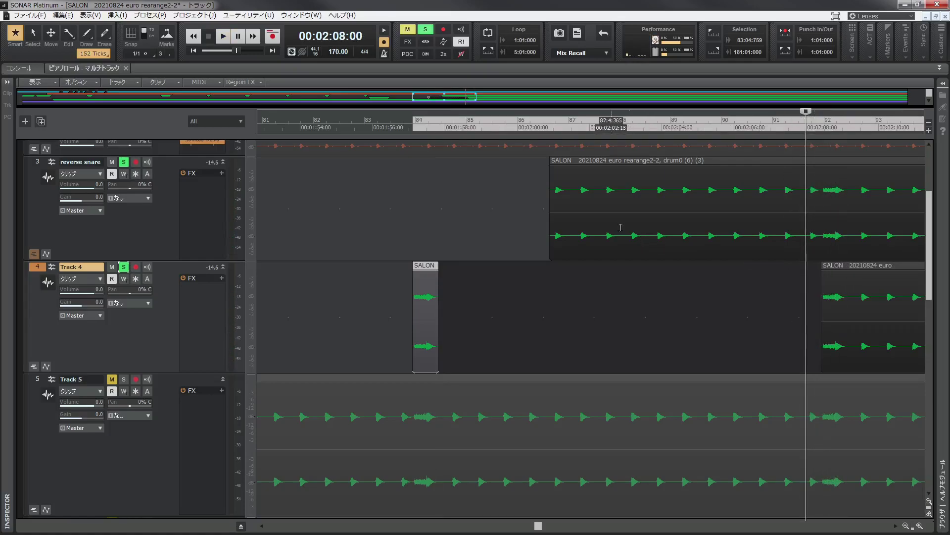
{"action": "left_click", "coordinate": [548, 222]}
{"action": "left_click_drag", "start_coordinate": [551, 223], "coordinate": [901, 196]}
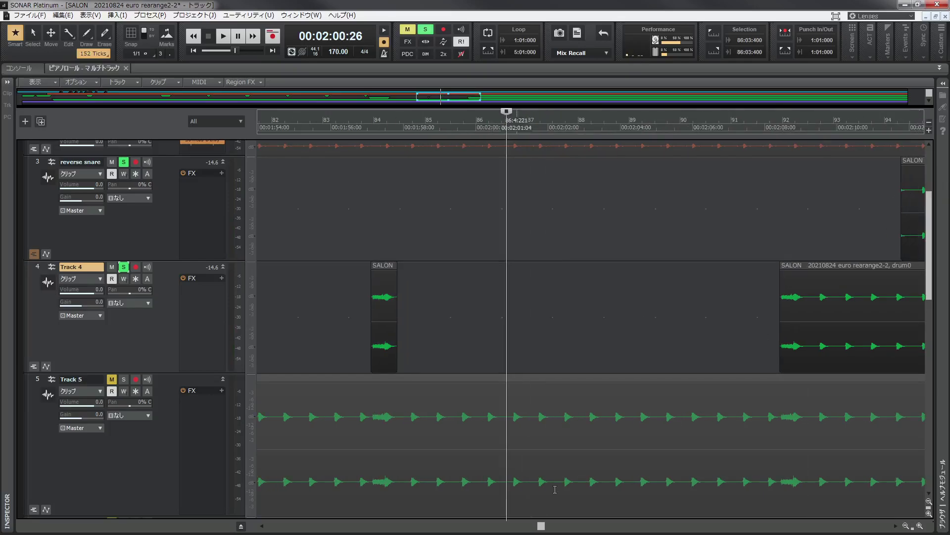
Split the Track 4 clip after the hit at 00:02:09:04 and trim the start of the following clip to about bar 99:4
{"action": "left_click_drag", "start_coordinate": [539, 528], "coordinate": [564, 529]}
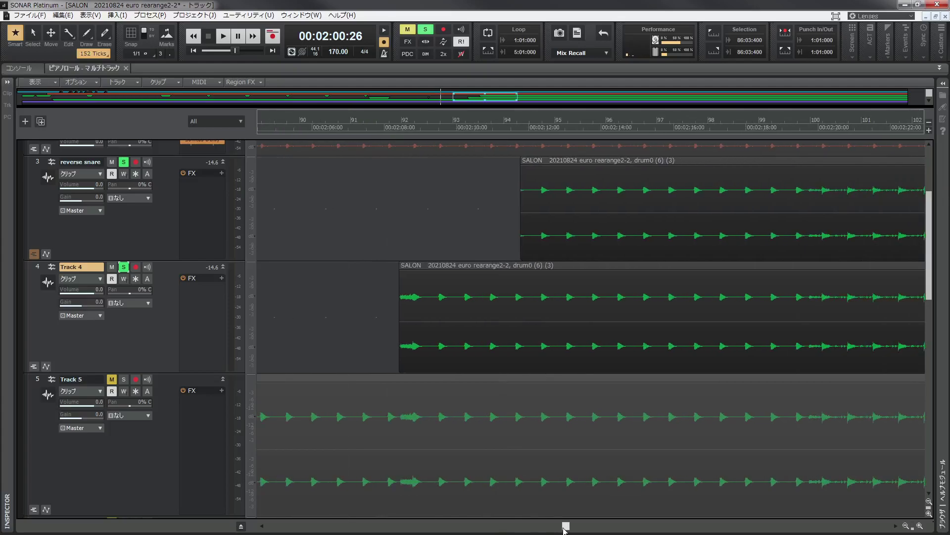
{"action": "left_click", "coordinate": [427, 126]}
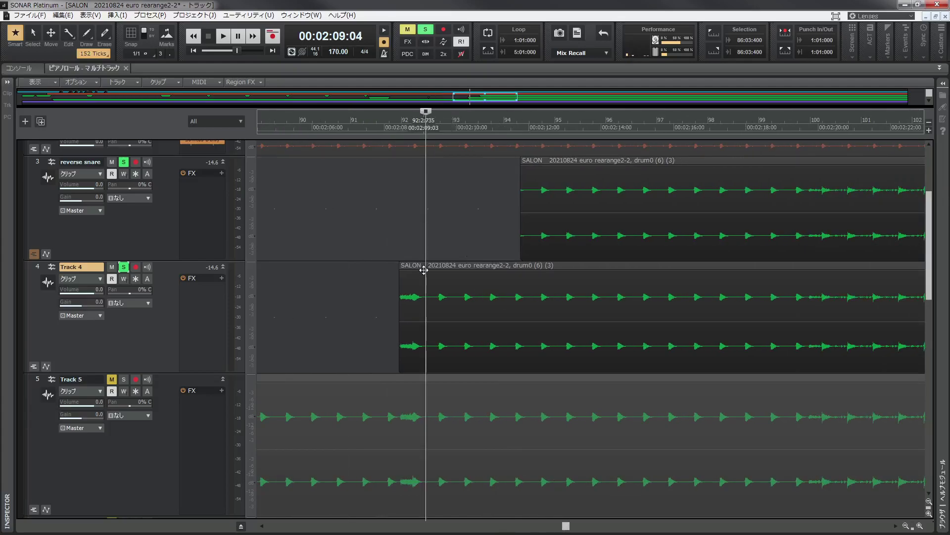
{"action": "left_click", "coordinate": [429, 267]}
{"action": "key", "text": "s"}
{"action": "left_click_drag", "start_coordinate": [429, 317], "coordinate": [804, 298]}
Audition from 00:02:19:20, then trim the reverse snare clip's start further and the Track 4 clip's start to 104:04:208
{"action": "left_click", "coordinate": [806, 126]}
{"action": "key", "text": "space"}
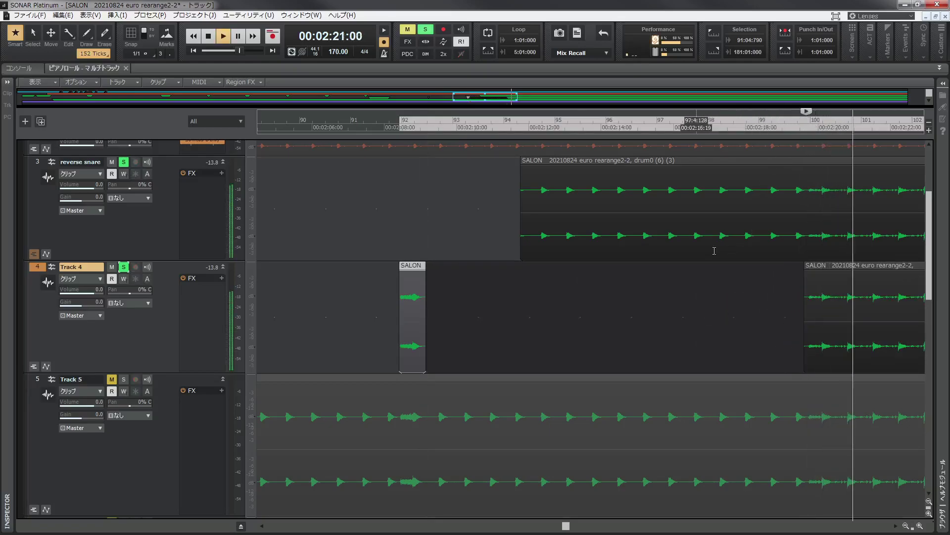
{"action": "key", "text": "space"}
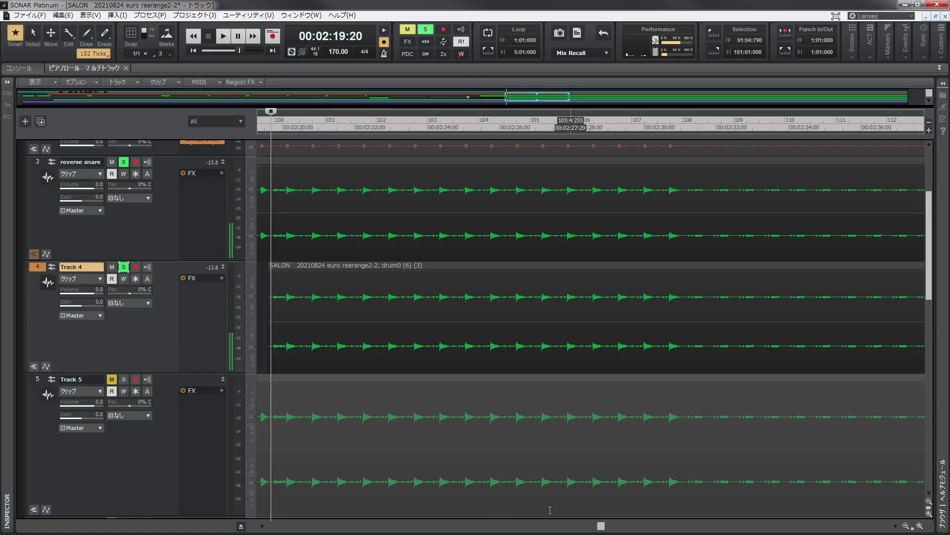
{"action": "left_click_drag", "start_coordinate": [601, 527], "coordinate": [575, 528]}
{"action": "left_click_drag", "start_coordinate": [357, 214], "coordinate": [885, 193]}
{"action": "left_click_drag", "start_coordinate": [640, 332], "coordinate": [890, 324]}
Split the reverse snare and Track 4 clips at 00:02:50:25 and delete the parts before the split on both tracks
{"action": "left_click_drag", "start_coordinate": [579, 529], "coordinate": [653, 531]}
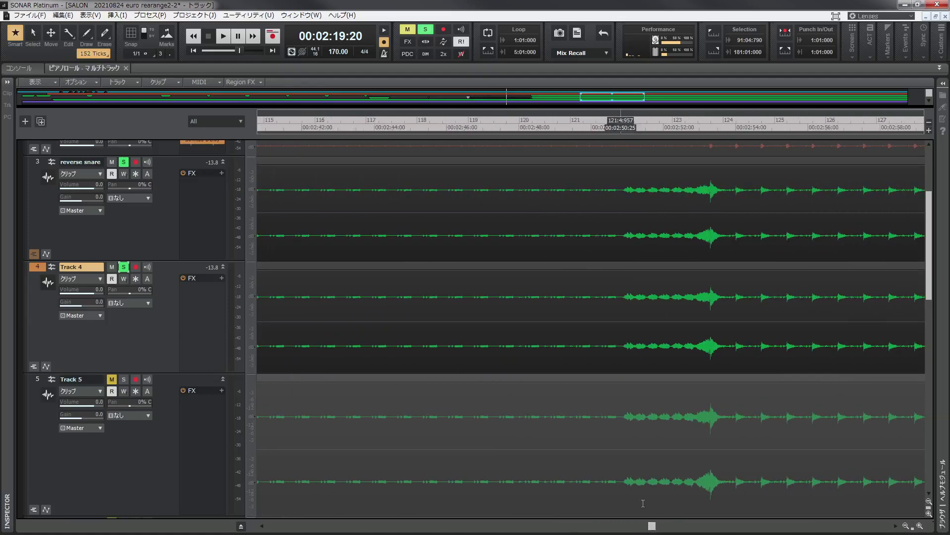
{"action": "left_click", "coordinate": [618, 165]}
{"action": "key", "text": "space"}
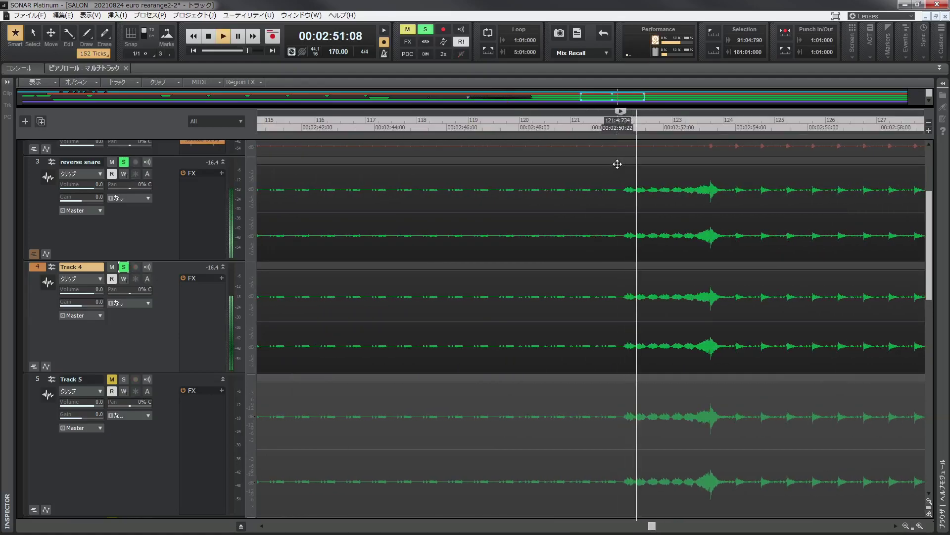
{"action": "key", "text": "space"}
{"action": "key", "text": "s"}
{"action": "left_click", "coordinate": [616, 266]}
{"action": "key", "text": "s"}
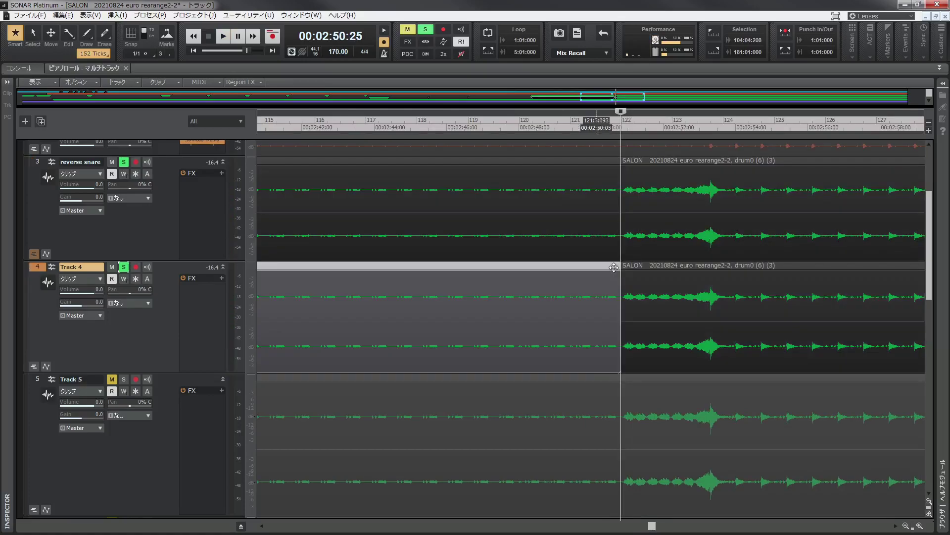
{"action": "left_click", "coordinate": [551, 166]}
{"action": "key", "text": "Delete"}
{"action": "left_click", "coordinate": [527, 265]}
{"action": "key", "text": "Delete"}
Audition the reverse snare build-up and split the reverse snare clip after it at 00:02:53:29
{"action": "key", "text": "space"}
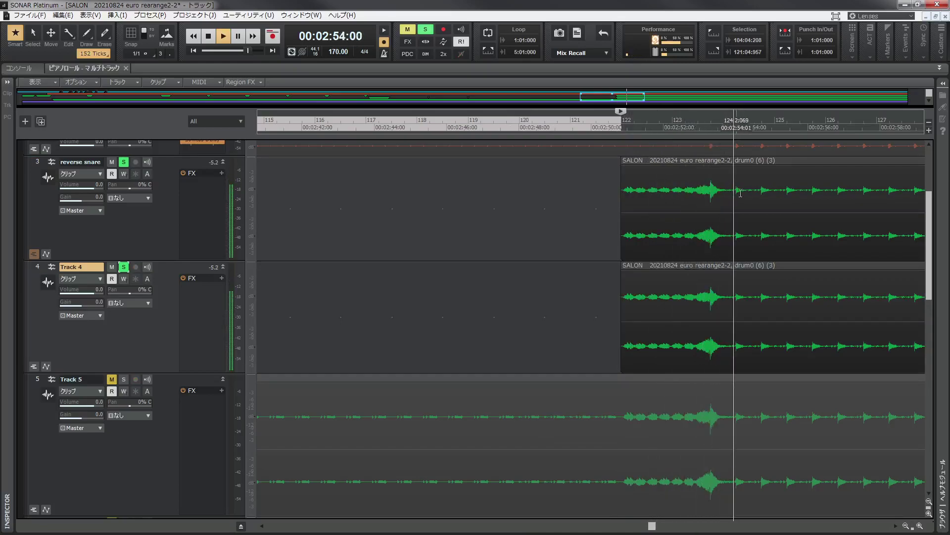
{"action": "key", "text": "space"}
{"action": "left_click", "coordinate": [732, 127]}
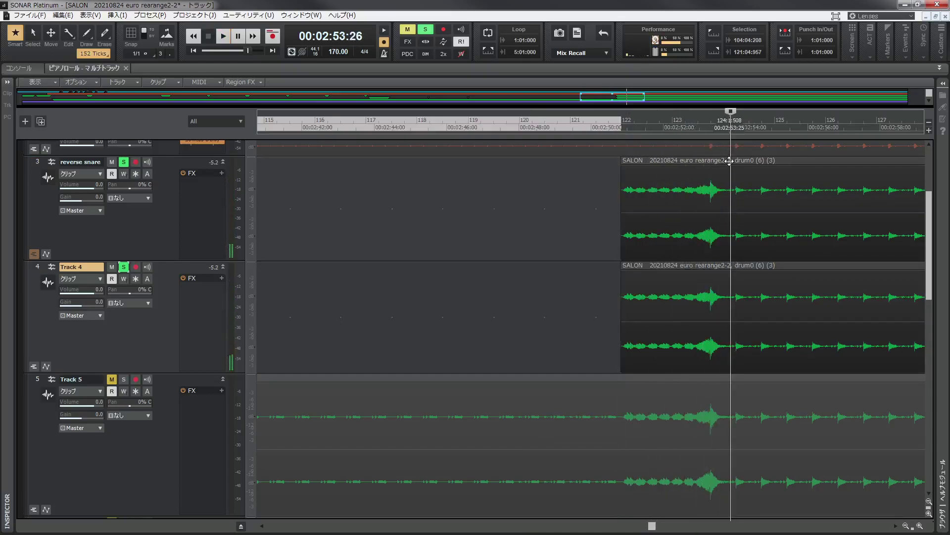
{"action": "left_click_drag", "start_coordinate": [733, 116], "coordinate": [736, 117]}
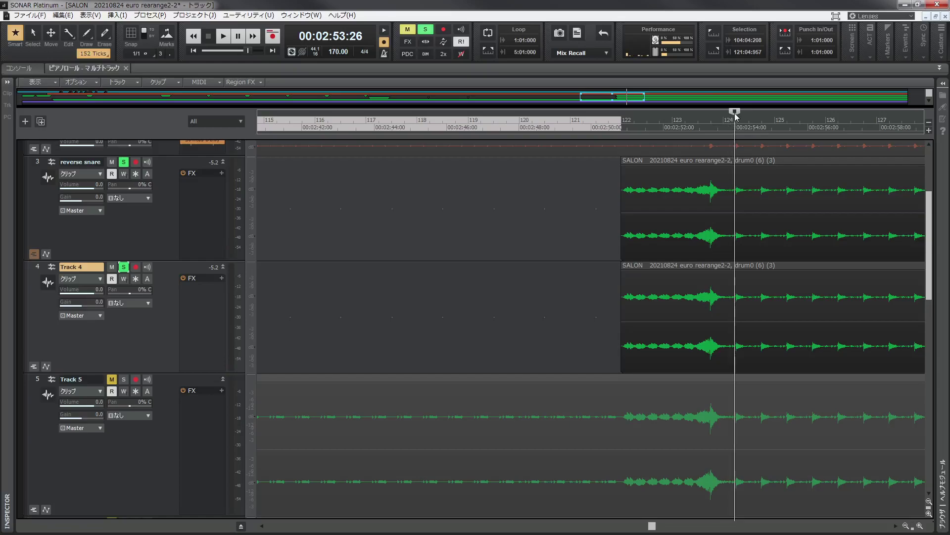
{"action": "left_click", "coordinate": [733, 162]}
{"action": "key", "text": "s"}
Split the Track 4 clip at 00:02:53:29 and delete the build-up part before the split
{"action": "right_click", "coordinate": [733, 267]}
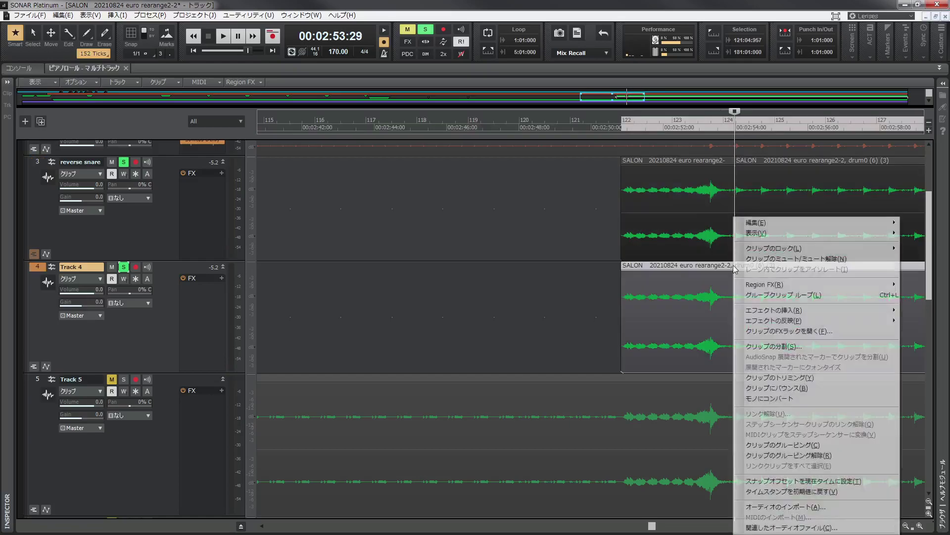
{"action": "key", "text": "Escape"}
{"action": "key", "text": "s"}
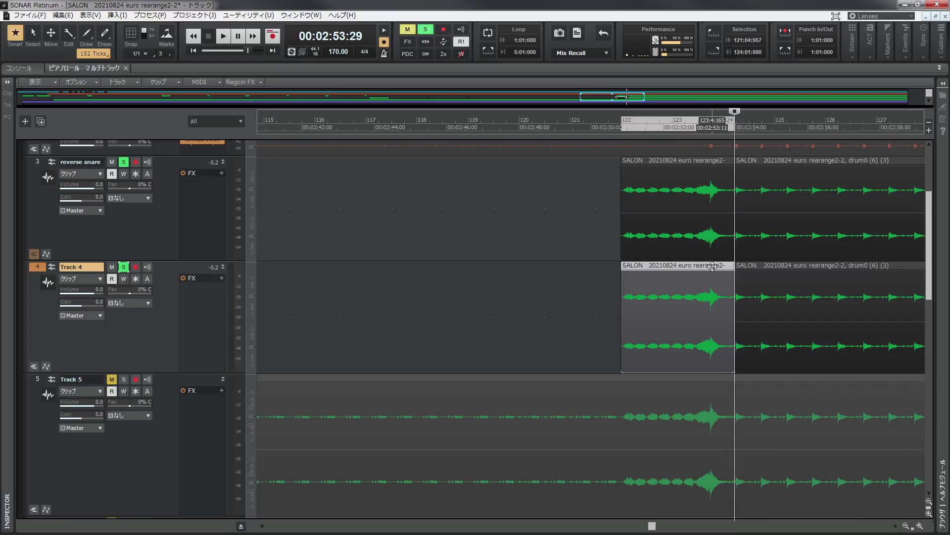
{"action": "key", "text": "Delete"}
Split the reverse snare clip at 00:03:03:16, before the next swell, and delete the part between 00:02:53:29 and the split
{"action": "left_click_drag", "start_coordinate": [652, 524], "coordinate": [671, 532]}
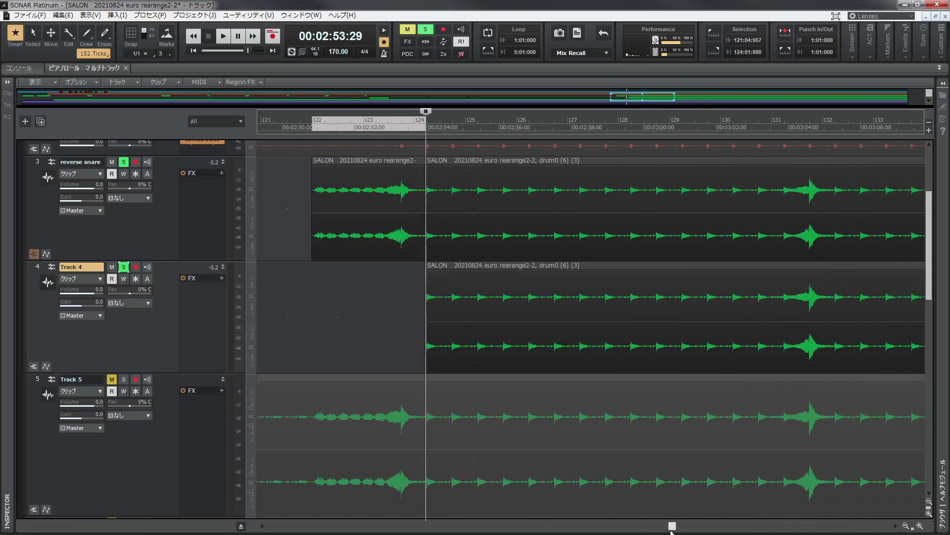
{"action": "left_click", "coordinate": [768, 120]}
{"action": "key", "text": "space"}
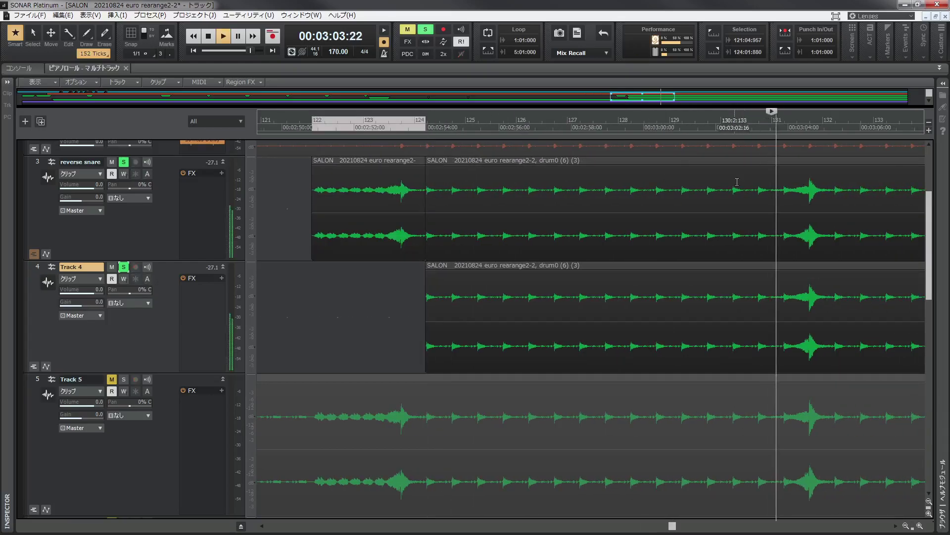
{"action": "key", "text": "space"}
{"action": "left_click", "coordinate": [766, 160]}
{"action": "key", "text": "s"}
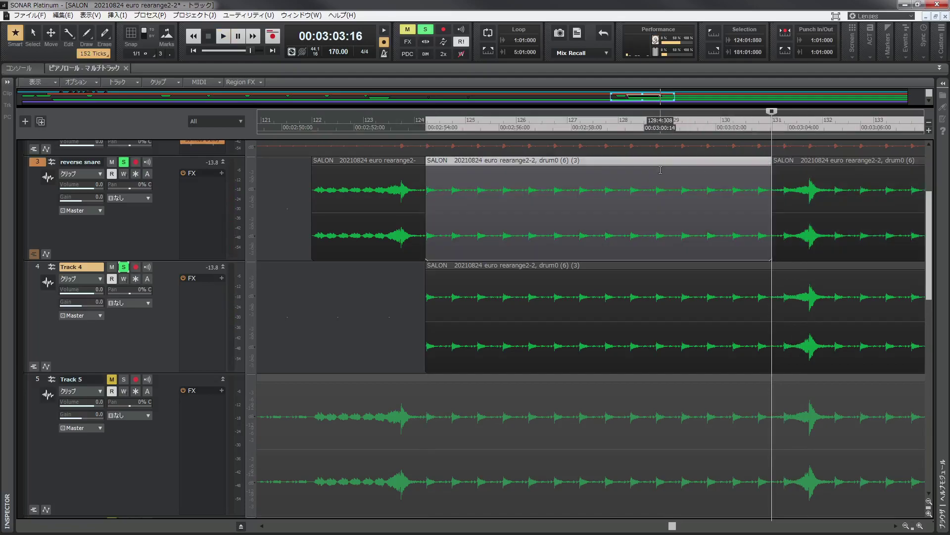
{"action": "right_click", "coordinate": [659, 166]}
{"action": "key", "text": "Escape"}
{"action": "key", "text": "Delete"}
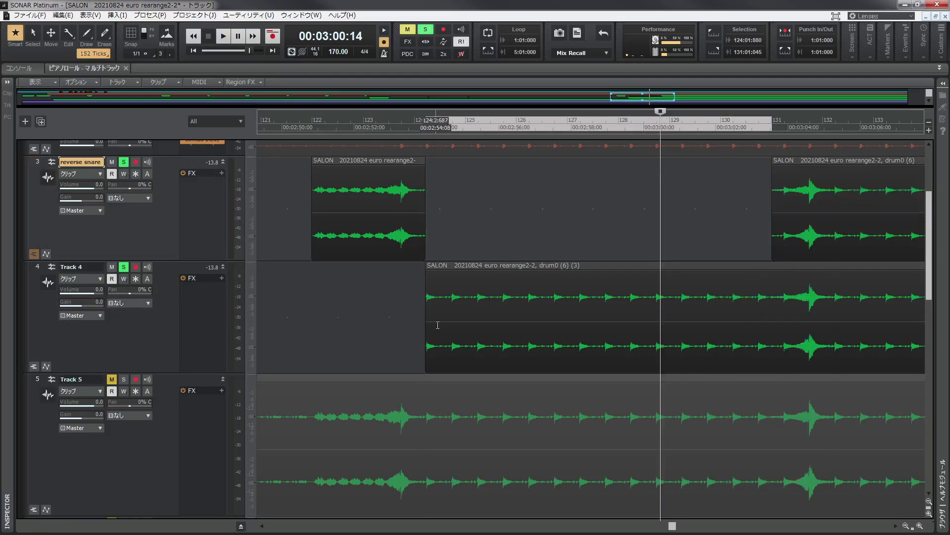
Trim the Track 4 clip's start to about bar 134 and the reverse snare clip's start to about 131:1:862, before the swell
{"action": "left_click_drag", "start_coordinate": [427, 330], "coordinate": [862, 299]}
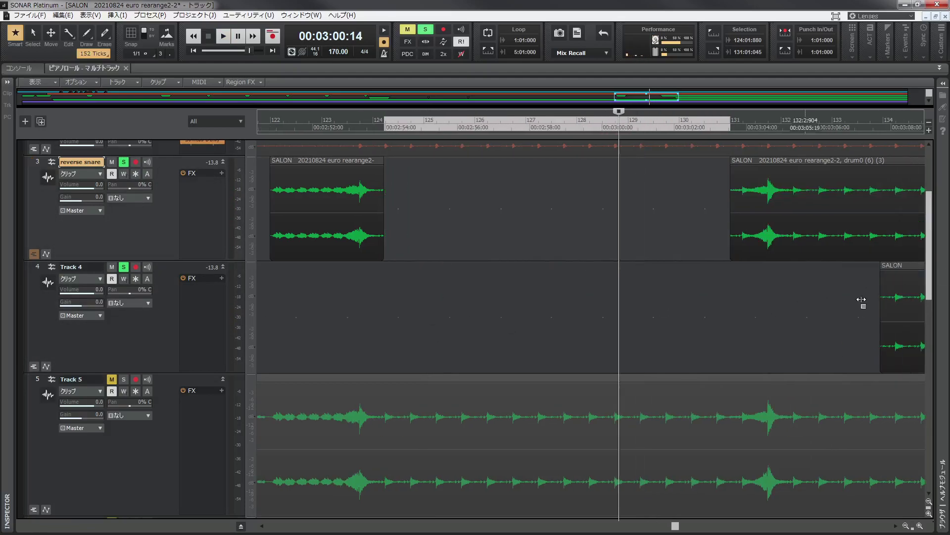
{"action": "left_click_drag", "start_coordinate": [676, 529], "coordinate": [698, 529]}
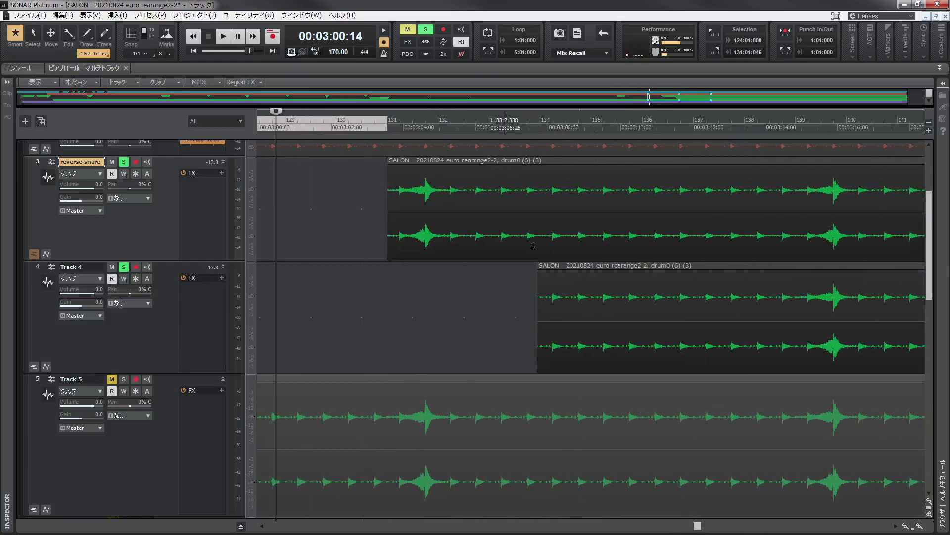
{"action": "left_click", "coordinate": [418, 151]}
{"action": "key", "text": "space"}
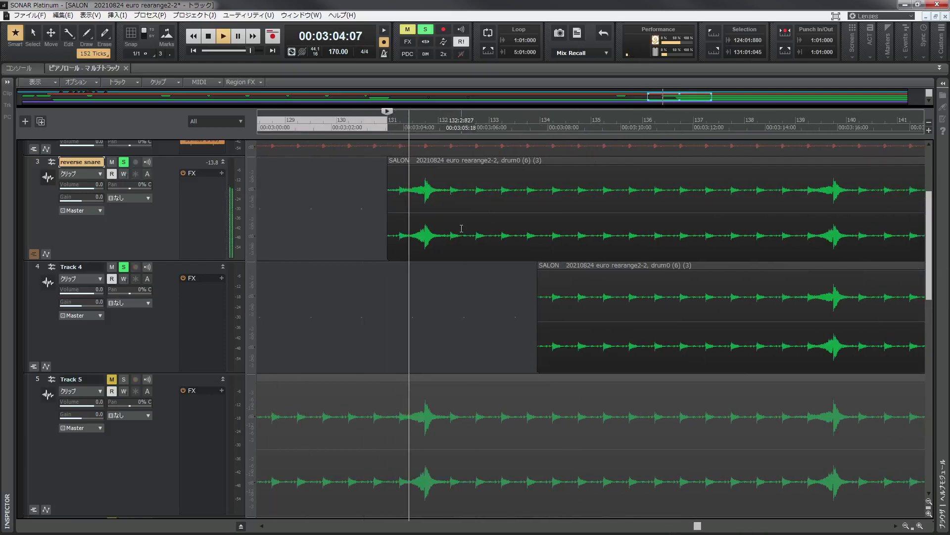
{"action": "key", "text": "space"}
{"action": "left_click_drag", "start_coordinate": [388, 214], "coordinate": [398, 217]}
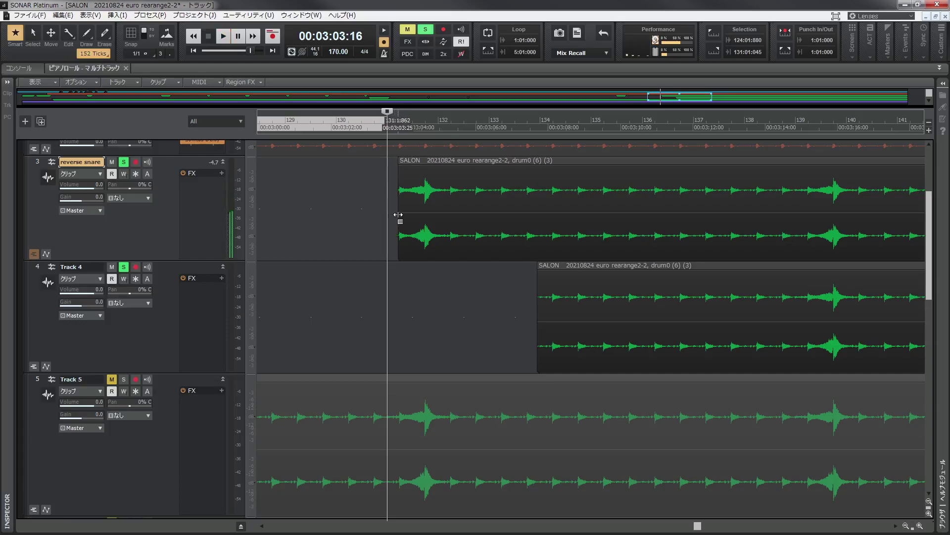
Audition the swell after bar 131 and split the reverse snare clip right after it at 00:03:05:08
{"action": "key", "text": "space"}
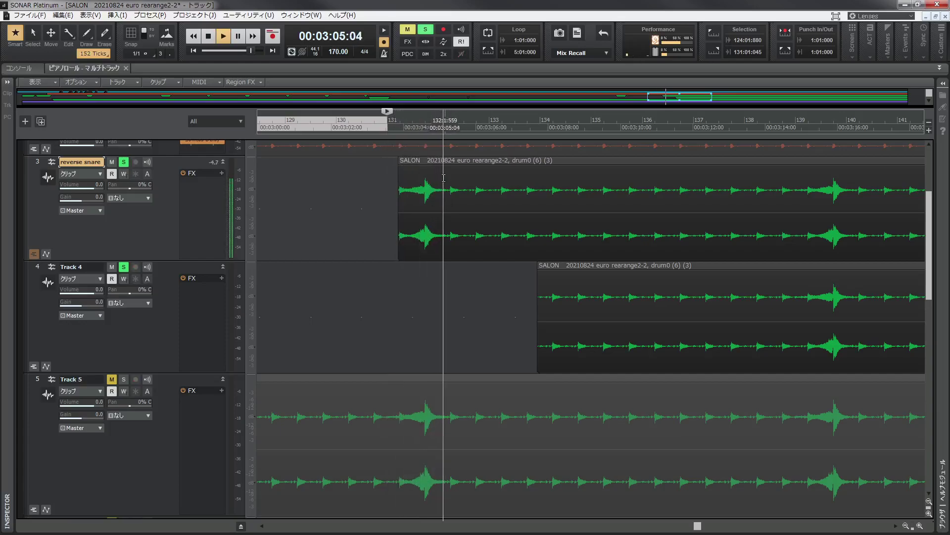
{"action": "key", "text": "space"}
{"action": "left_click", "coordinate": [448, 140]}
{"action": "left_click", "coordinate": [449, 162]}
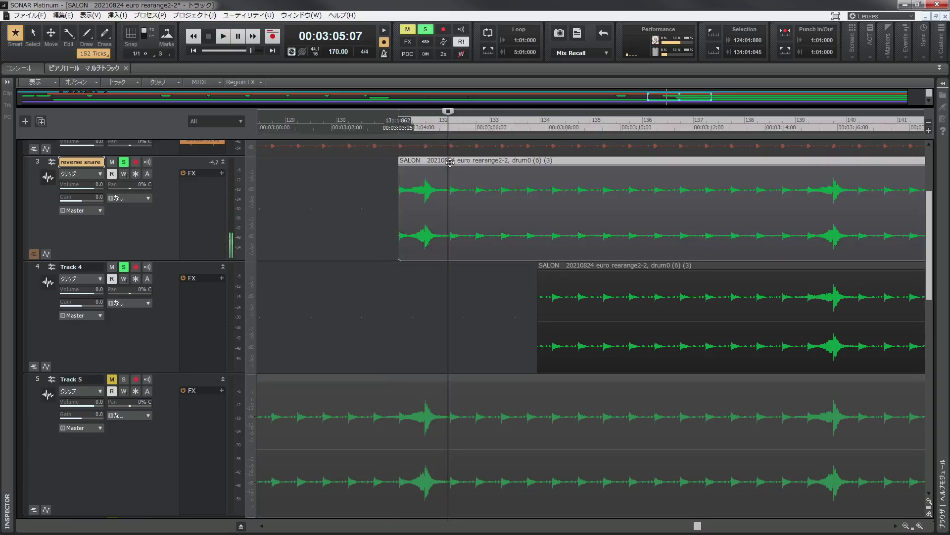
{"action": "left_click_drag", "start_coordinate": [449, 115], "coordinate": [450, 116]}
{"action": "key", "text": "s"}
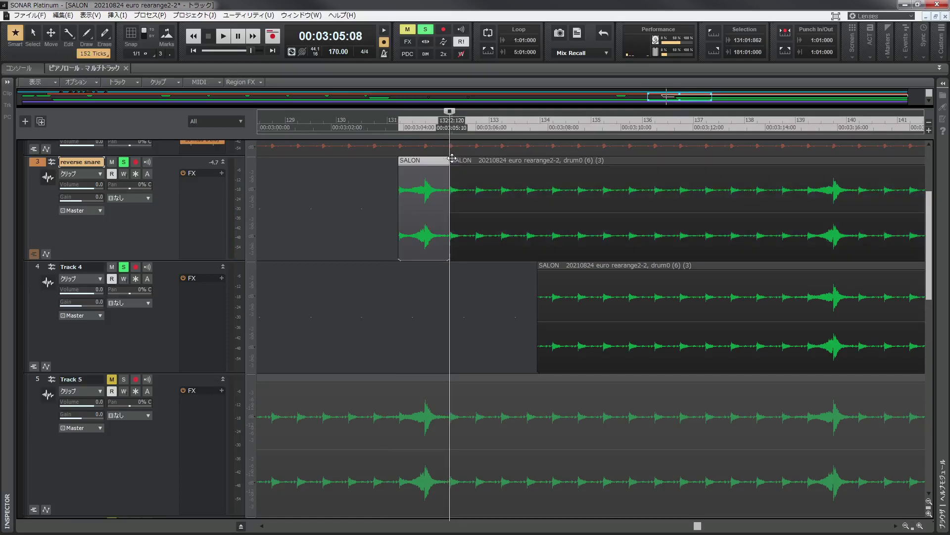
Trim the remaining reverse snare clip's start to about 139:1:893 and the Track 4 clip's start to about bar 141
{"action": "left_click_drag", "start_coordinate": [451, 228], "coordinate": [806, 218]}
{"action": "left_click_drag", "start_coordinate": [537, 329], "coordinate": [916, 300]}
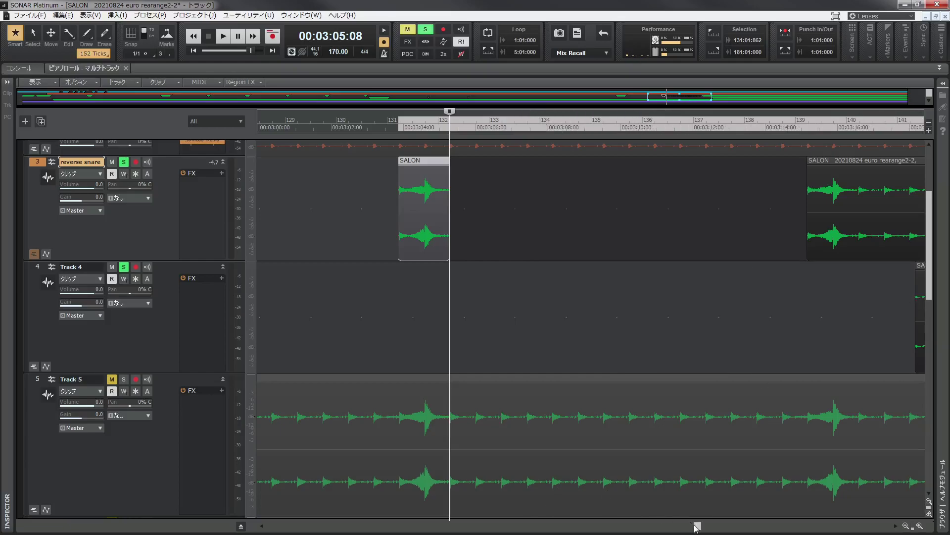
Clear all track solos and audition the swell near bar 139 from about bar 138
{"action": "left_click_drag", "start_coordinate": [696, 526], "coordinate": [725, 524]}
{"action": "key", "text": "space"}
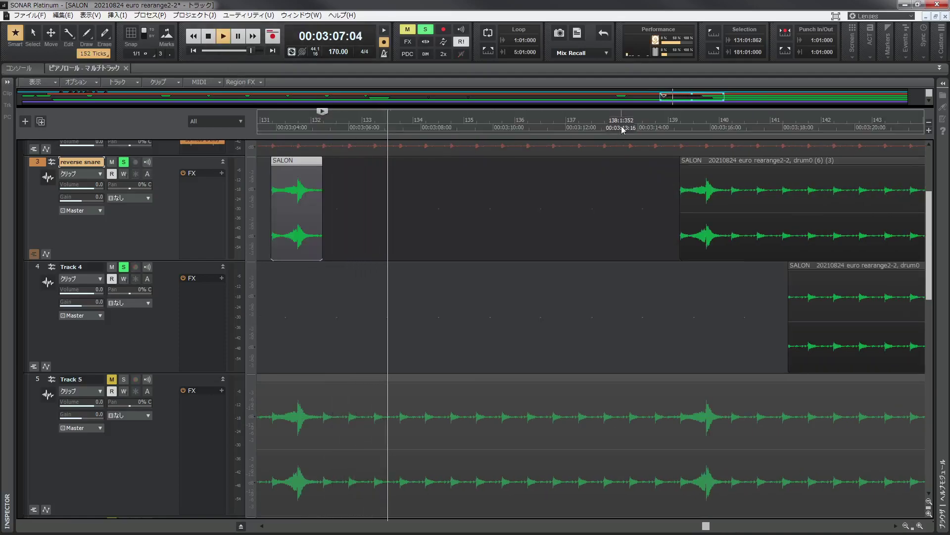
{"action": "left_click", "coordinate": [620, 124]}
{"action": "left_click", "coordinate": [426, 29]}
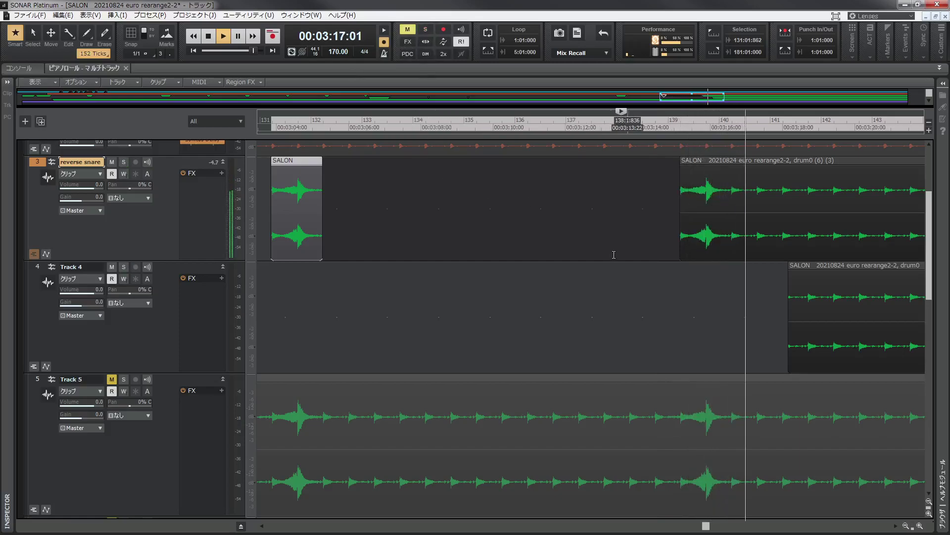
{"action": "key", "text": "space"}
Split the reverse snare clip at 00:03:16:14 after the swell and give the separated hit a short fade-out
{"action": "left_click_drag", "start_coordinate": [707, 527], "coordinate": [721, 527]}
{"action": "key", "text": "space"}
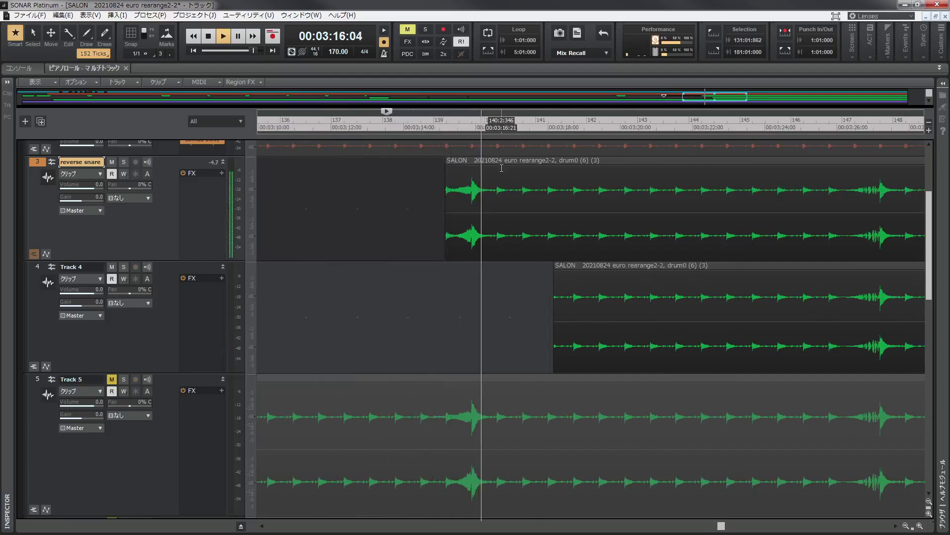
{"action": "left_click", "coordinate": [494, 121]}
{"action": "key", "text": "space"}
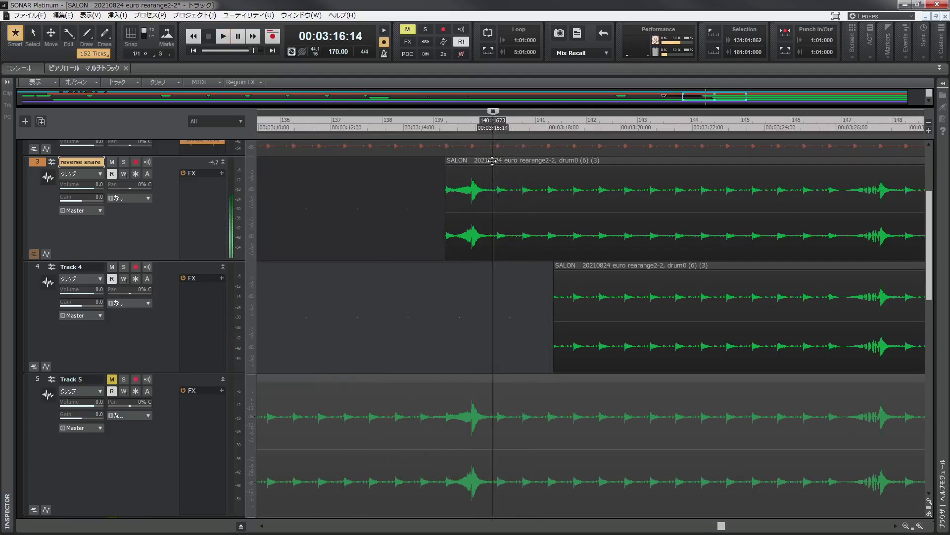
{"action": "key", "text": "s"}
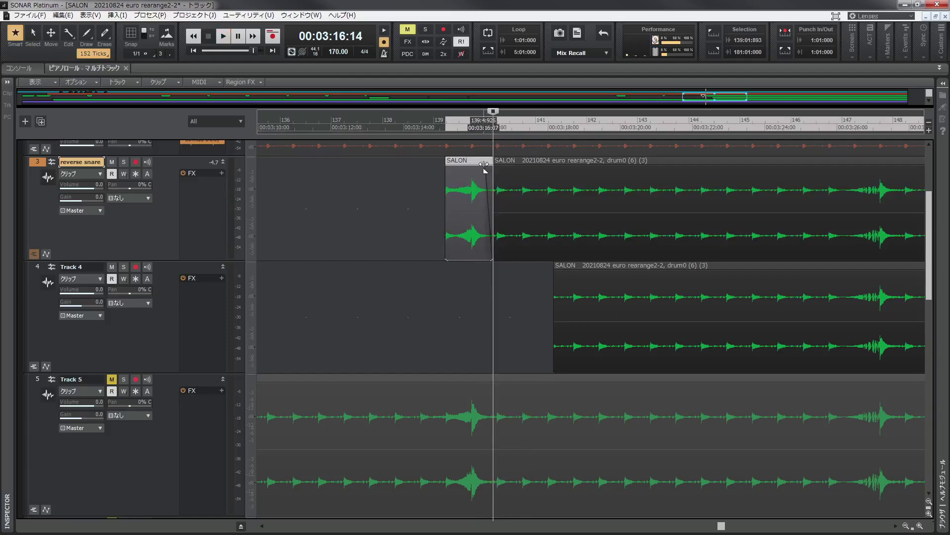
Trim the remaining reverse snare clip's start to about 146:4:888 and the Track 4 clip's start to about bar 147
{"action": "key", "text": "space"}
{"action": "left_click_drag", "start_coordinate": [494, 218], "coordinate": [841, 200]}
{"action": "left_click_drag", "start_coordinate": [556, 335], "coordinate": [847, 316]}
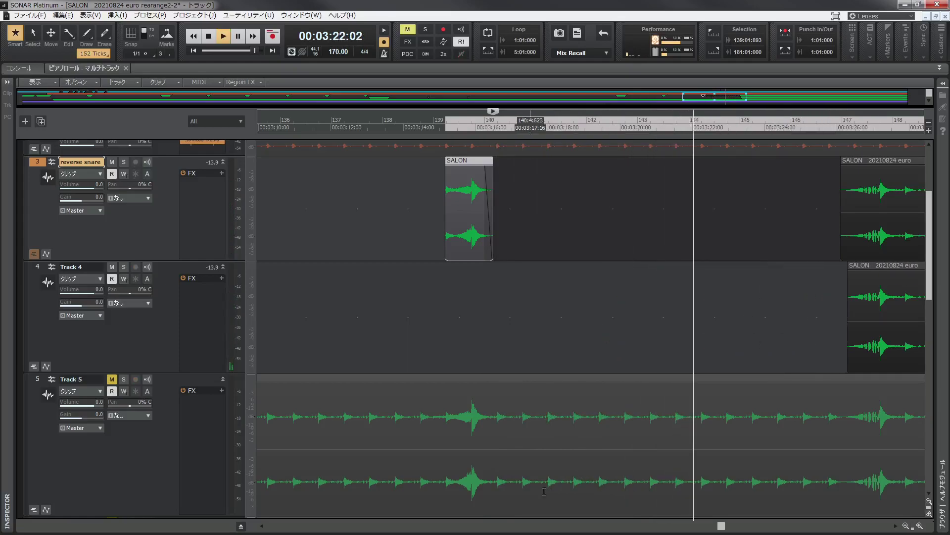
Audition the swell near bar 147 and split the reverse snare clip after it at 00:03:27:25
{"action": "left_click_drag", "start_coordinate": [721, 525], "coordinate": [759, 530]}
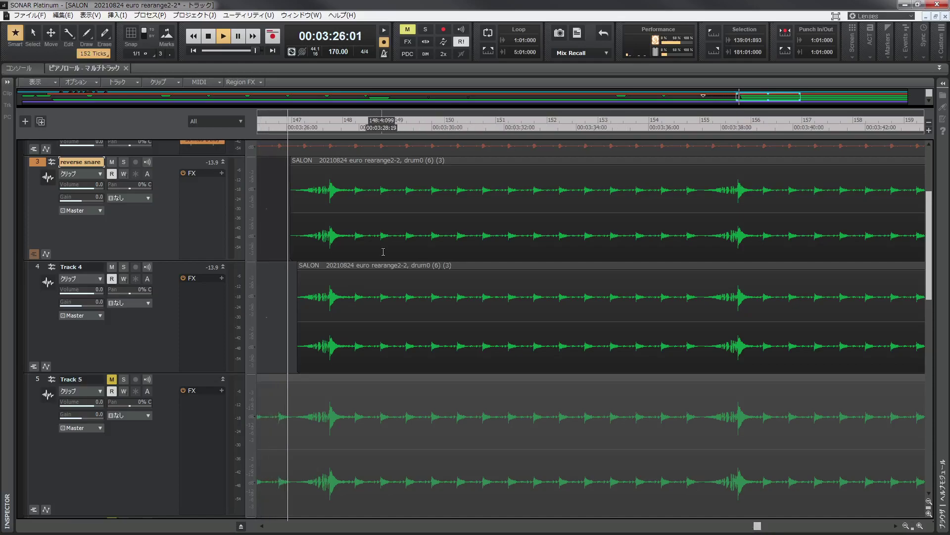
{"action": "left_click", "coordinate": [351, 120]}
{"action": "key", "text": "space"}
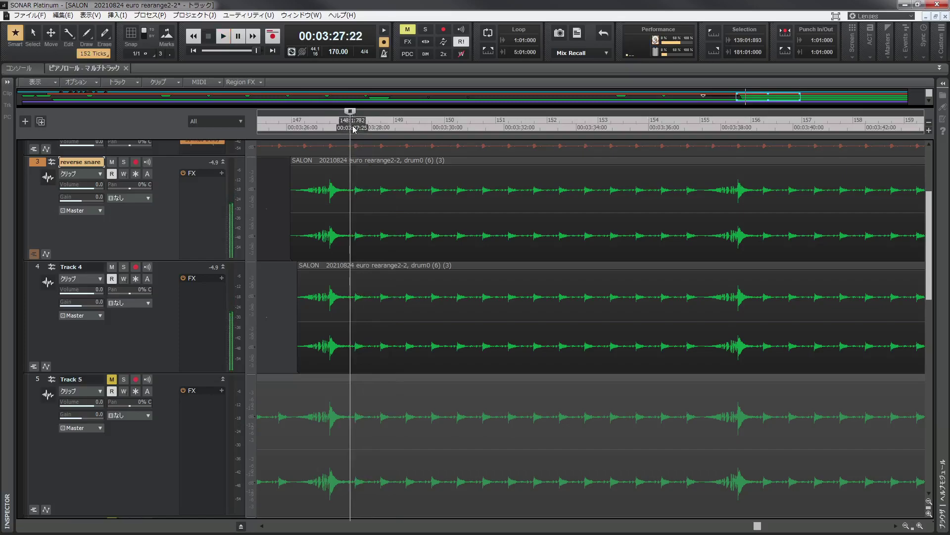
{"action": "left_click_drag", "start_coordinate": [351, 113], "coordinate": [354, 134]}
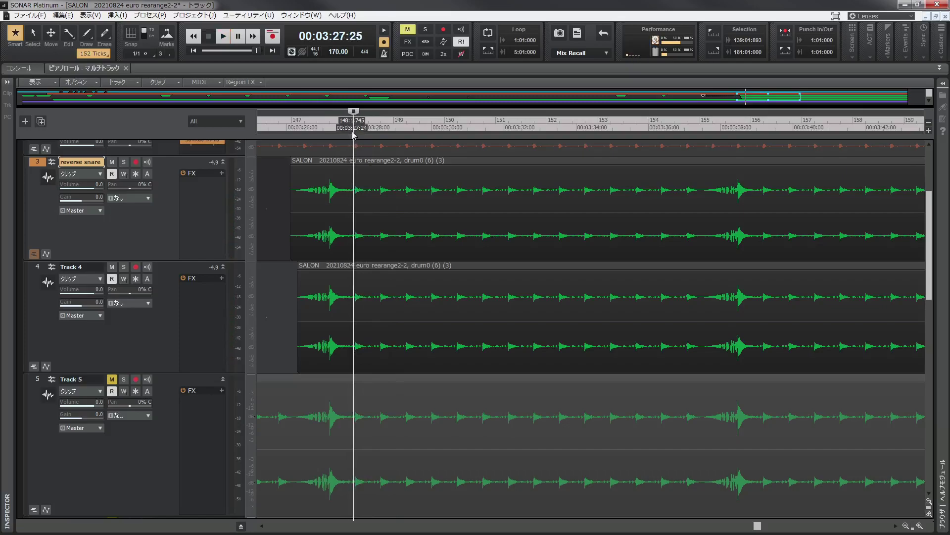
{"action": "key", "text": "s"}
Trim the starts of the remaining reverse snare clip and the Track 4 clip to about 155:1:148, before the next swell
{"action": "key", "text": "space"}
{"action": "left_click_drag", "start_coordinate": [354, 223], "coordinate": [702, 223]}
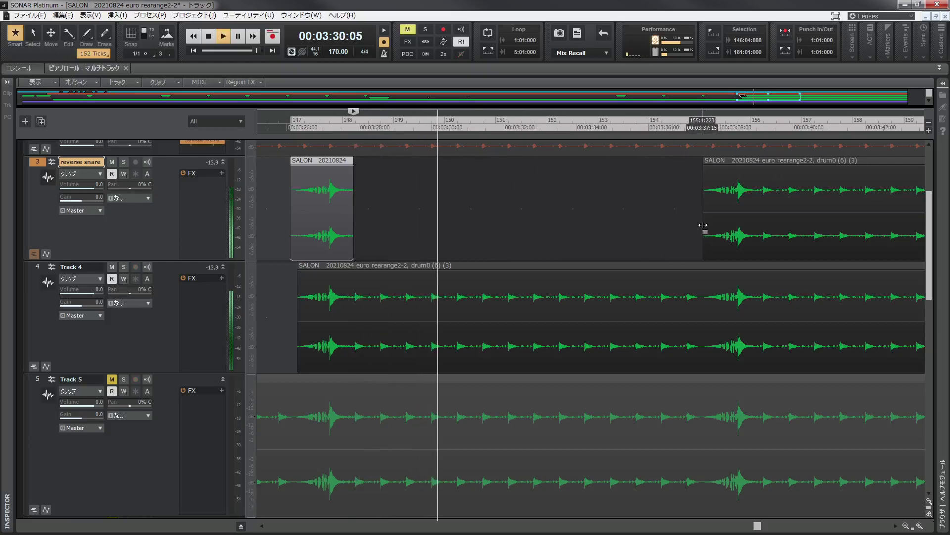
{"action": "left_click_drag", "start_coordinate": [297, 324], "coordinate": [702, 313]}
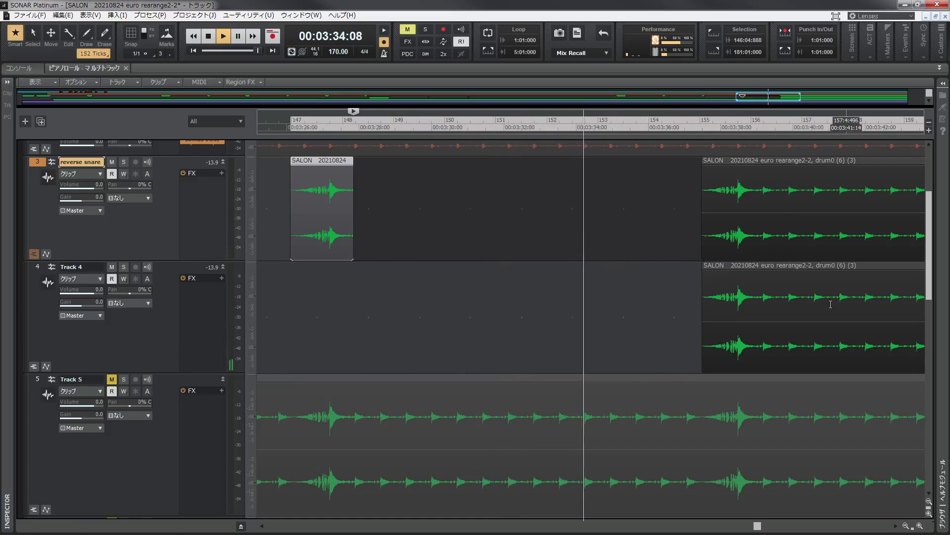
Audition the swell near bar 155 and split the reverse snare clip after it at 00:03:39:05
{"action": "mouse_move", "coordinate": [757, 526]}
{"action": "left_mouse_down"}
{"action": "mouse_move", "coordinate": [803, 530]}
{"action": "mouse_move", "coordinate": [770, 529]}
{"action": "left_mouse_up"}
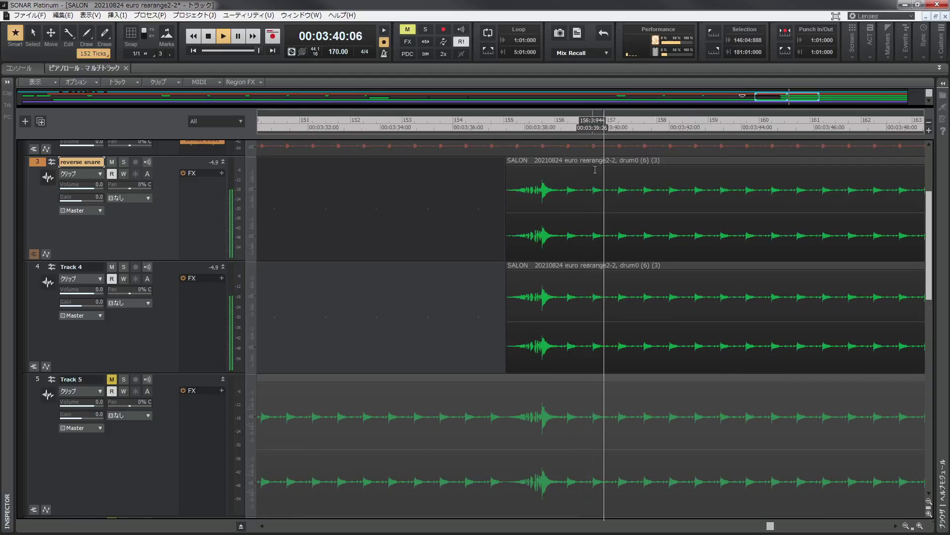
{"action": "left_click", "coordinate": [563, 147]}
{"action": "key", "text": "space"}
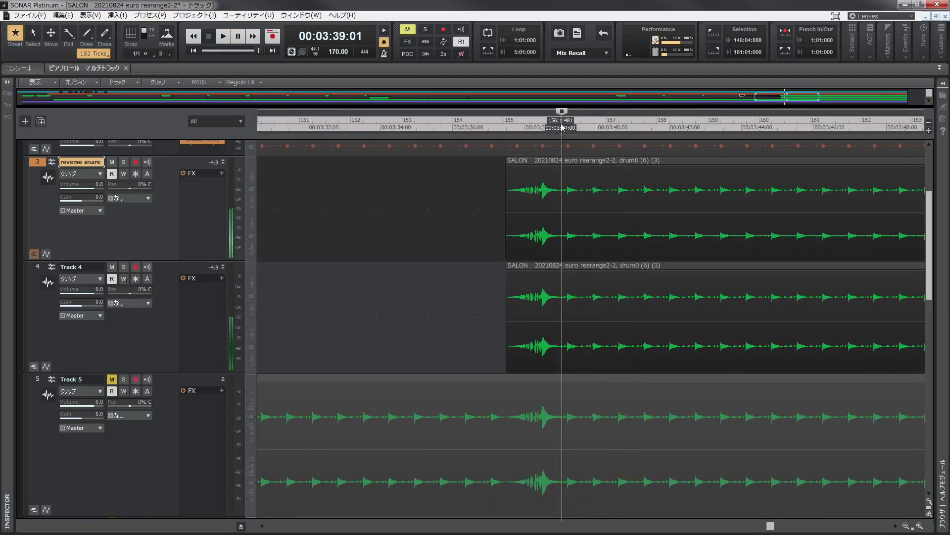
{"action": "left_click_drag", "start_coordinate": [563, 114], "coordinate": [566, 115]}
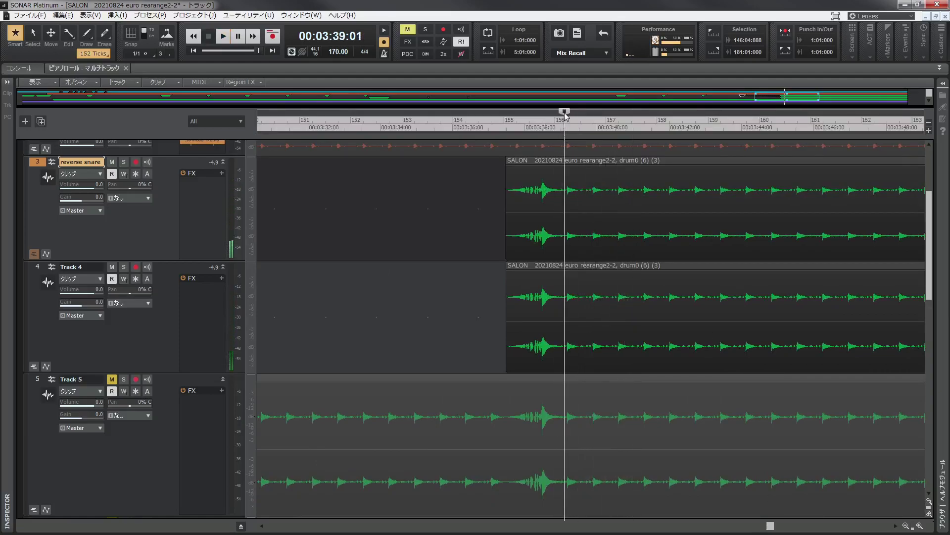
{"action": "left_click", "coordinate": [564, 160]}
{"action": "key", "text": "s"}
Trim the Track 4 clip's start to just before bar 162 and the remaining reverse snare clip's start to about 162:3:428
{"action": "key", "text": "space"}
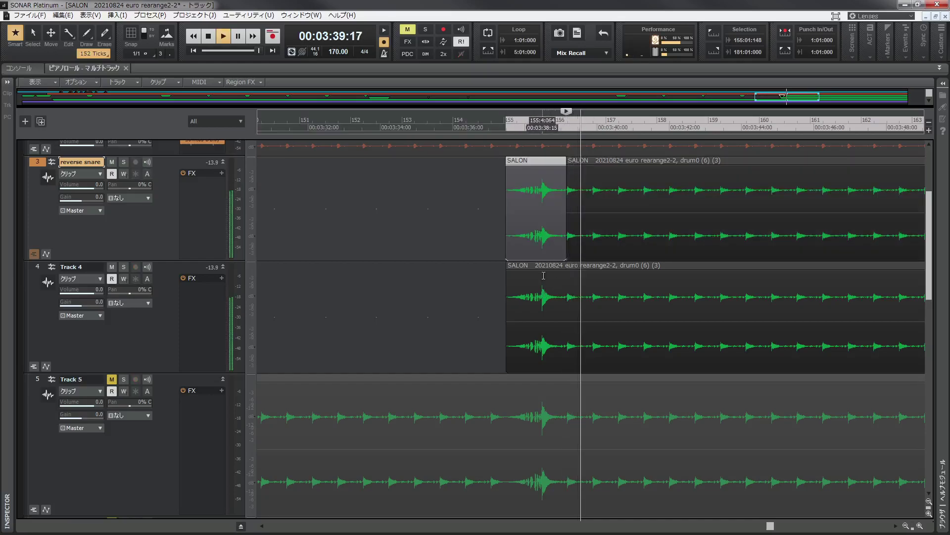
{"action": "left_click_drag", "start_coordinate": [511, 320], "coordinate": [852, 310]}
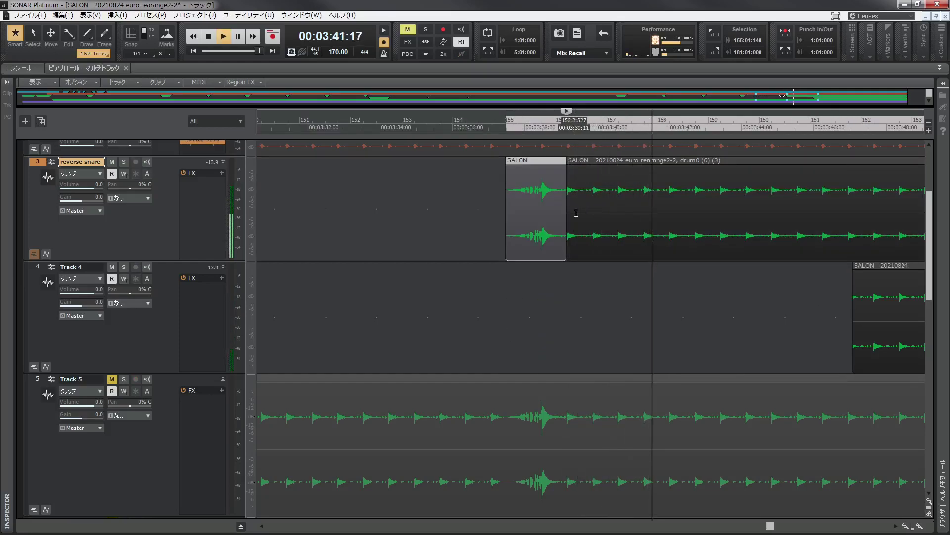
{"action": "left_click_drag", "start_coordinate": [568, 208], "coordinate": [893, 205]}
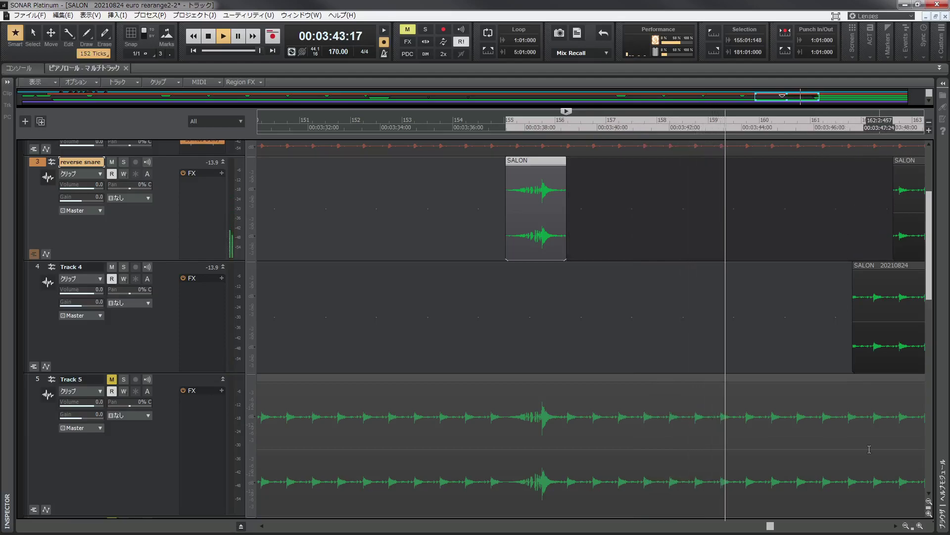
Trim the reverse snare clip's start further to about 171:1:809 and the Track 4 clip's start to about 172:4:791
{"action": "left_click", "coordinate": [896, 525]}
{"action": "left_click", "coordinate": [896, 525]}
{"action": "left_click", "coordinate": [896, 526]}
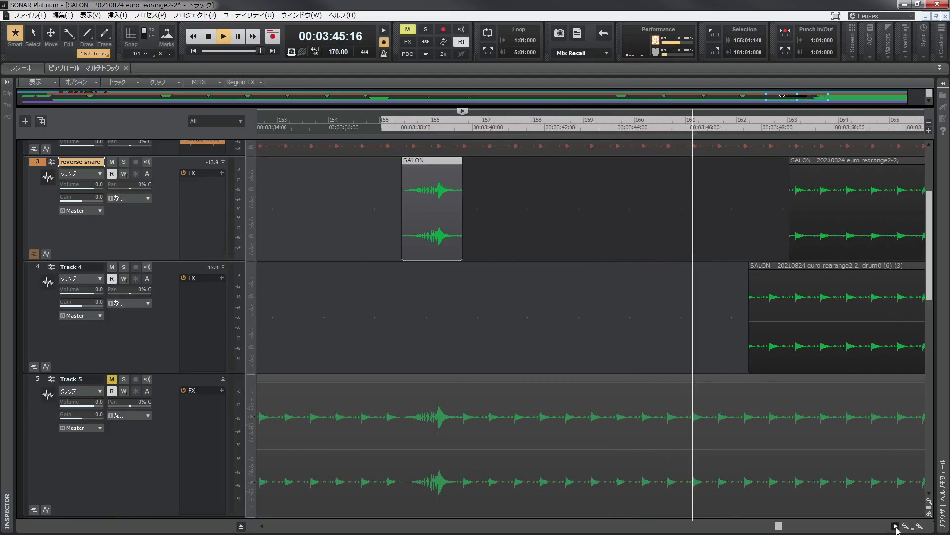
{"action": "left_click", "coordinate": [896, 526]}
{"action": "left_click", "coordinate": [896, 526]}
{"action": "left_click", "coordinate": [896, 526]}
{"action": "left_click", "coordinate": [896, 526]}
{"action": "left_click", "coordinate": [896, 526]}
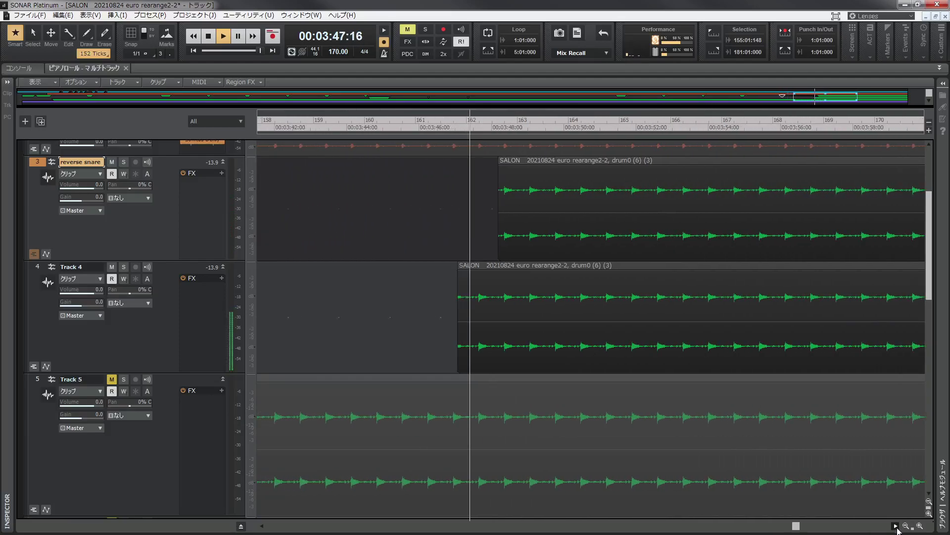
{"action": "left_click", "coordinate": [896, 526]}
{"action": "left_click", "coordinate": [896, 526]}
{"action": "left_click", "coordinate": [896, 526]}
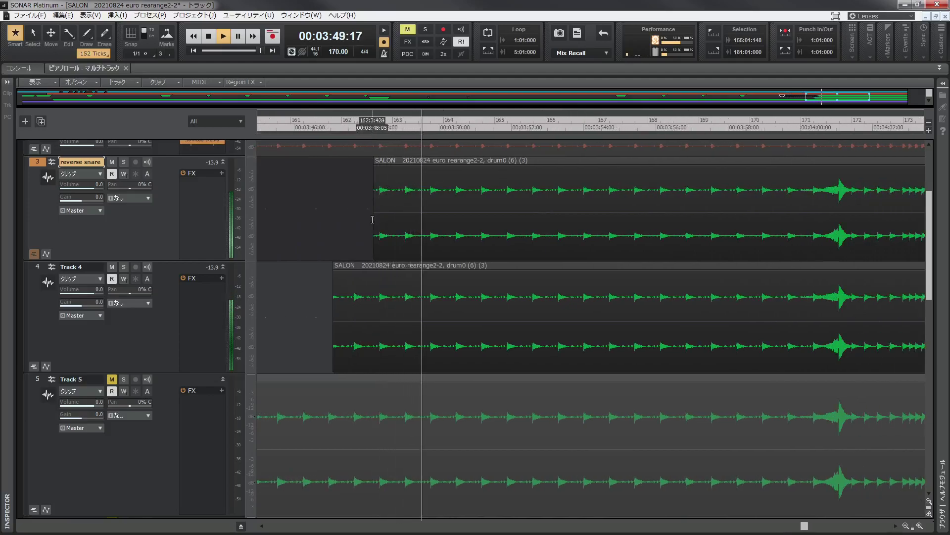
{"action": "left_click_drag", "start_coordinate": [374, 226], "coordinate": [813, 218]}
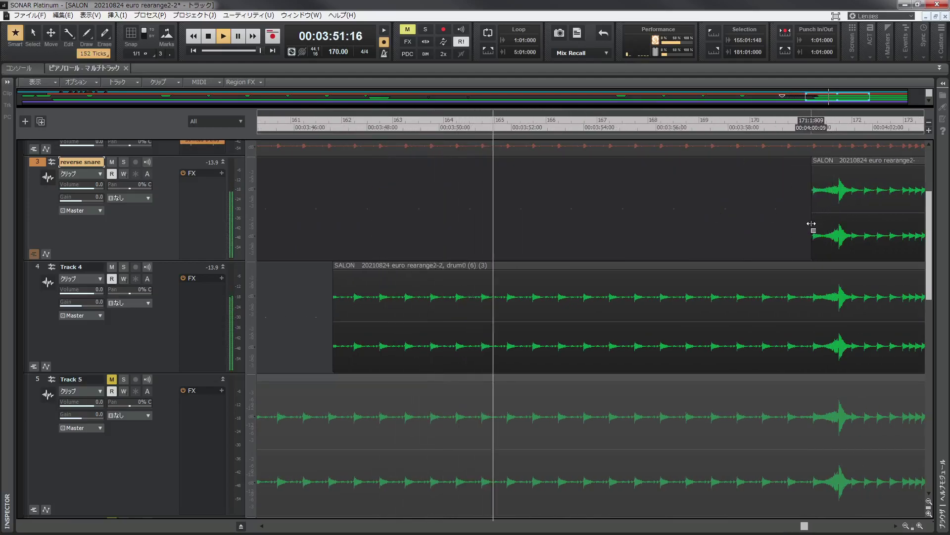
{"action": "left_click_drag", "start_coordinate": [333, 340], "coordinate": [643, 336]}
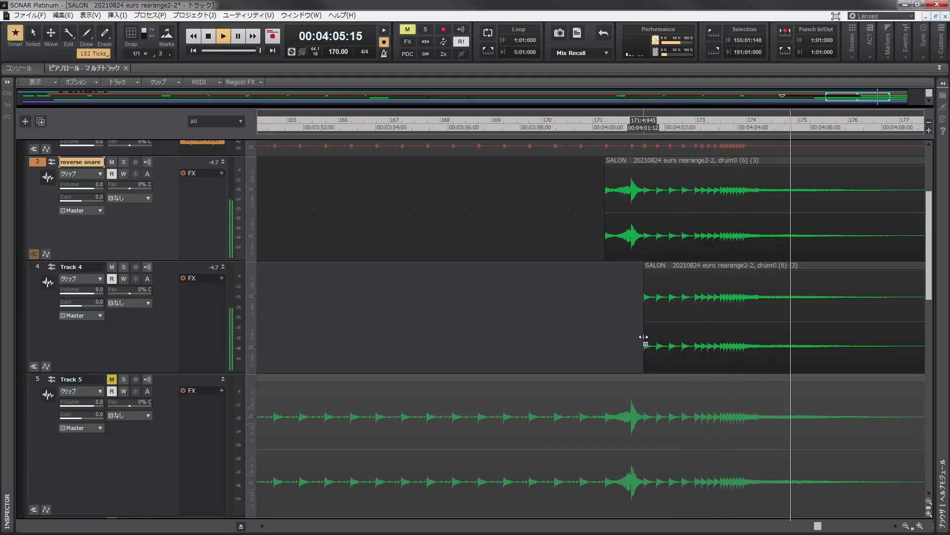
{"action": "left_click_drag", "start_coordinate": [644, 337], "coordinate": [691, 336]}
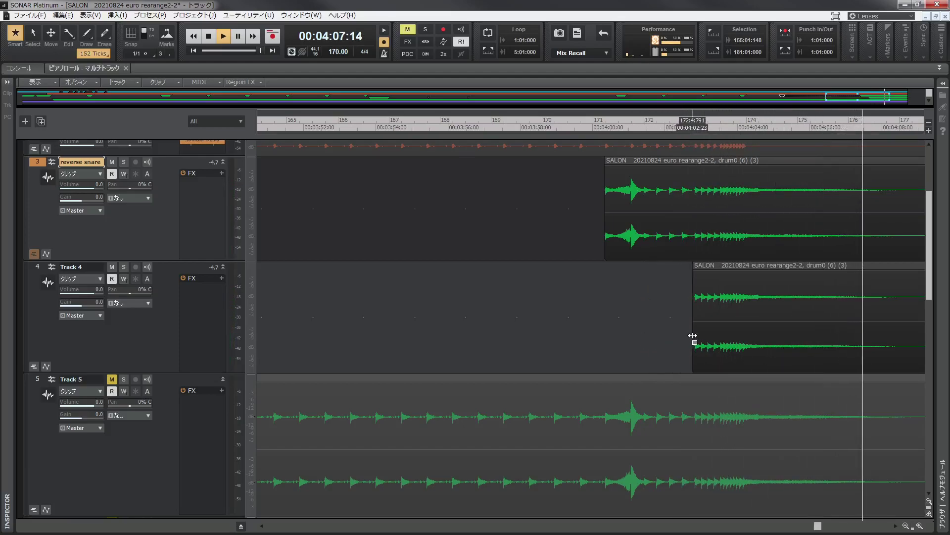
Trim the last reverse snare clip to end at about bar 172 with a very short fade-out, and audition it from about bar 171
{"action": "key", "text": "space"}
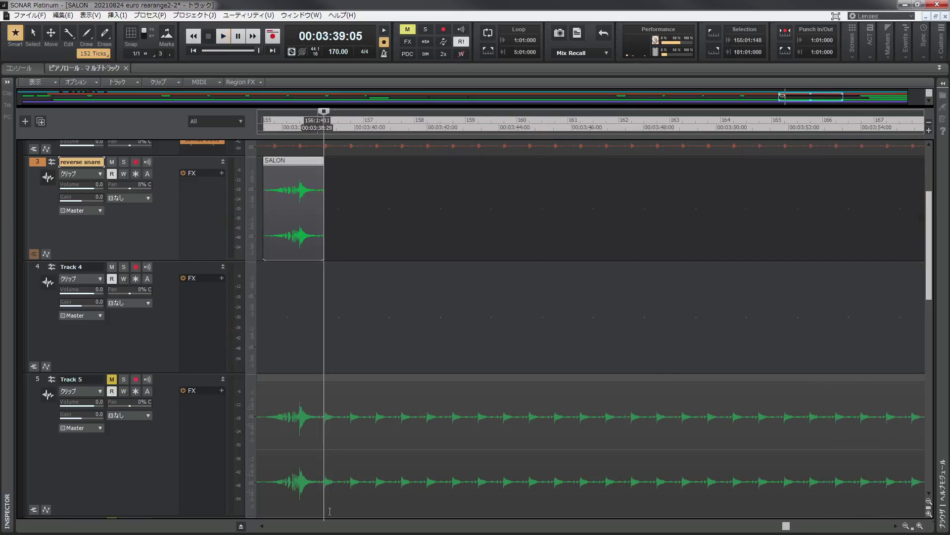
{"action": "left_click_drag", "start_coordinate": [786, 525], "coordinate": [836, 526]}
{"action": "left_click_drag", "start_coordinate": [824, 204], "coordinate": [397, 259]}
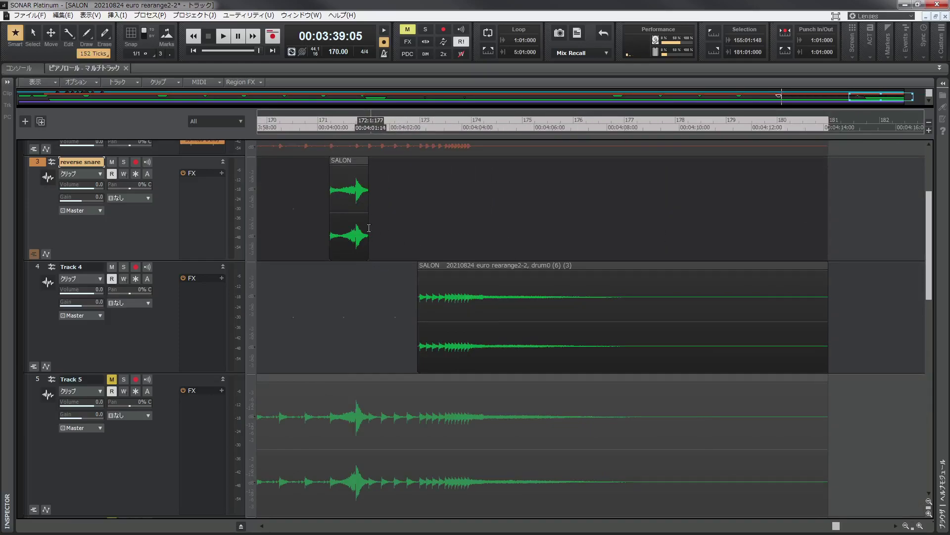
{"action": "left_click", "coordinate": [325, 127]}
{"action": "key", "text": "space"}
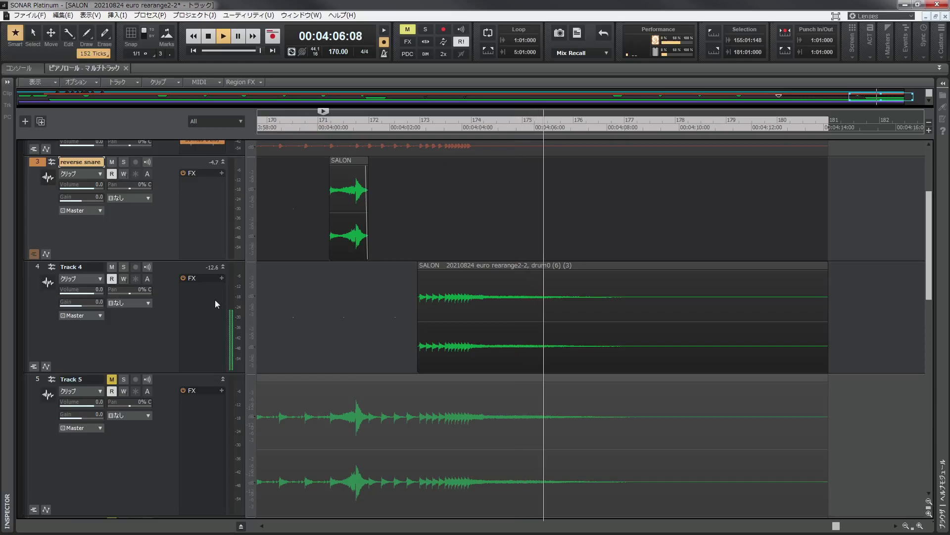
Unmute Track 5 during playback to compare, mute it again and collapse its track strip
{"action": "left_click", "coordinate": [112, 380]}
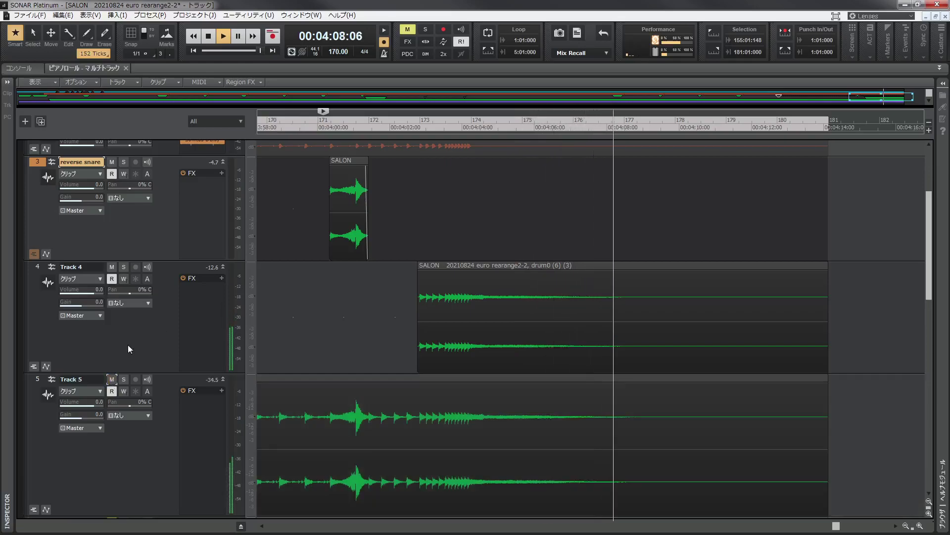
{"action": "left_click", "coordinate": [112, 379]}
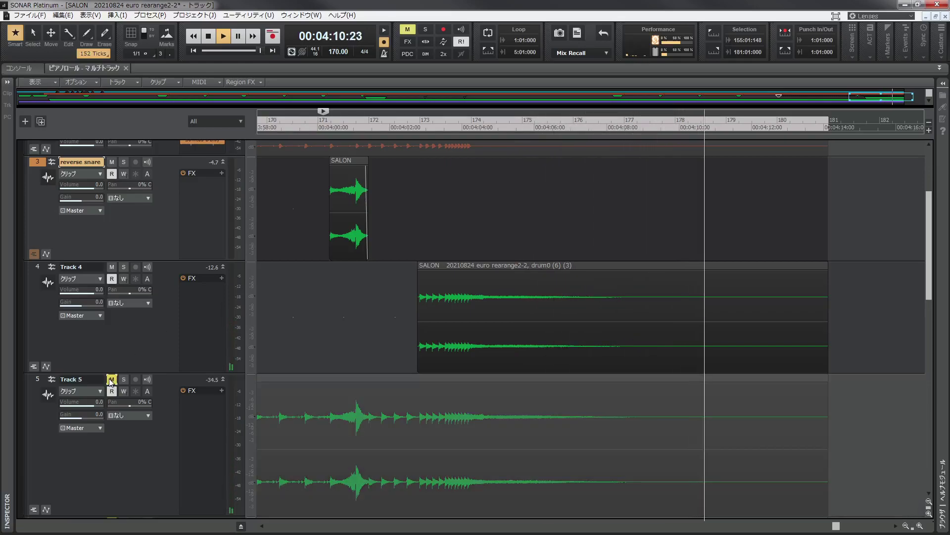
{"action": "left_click", "coordinate": [222, 379]}
{"action": "key", "text": "space"}
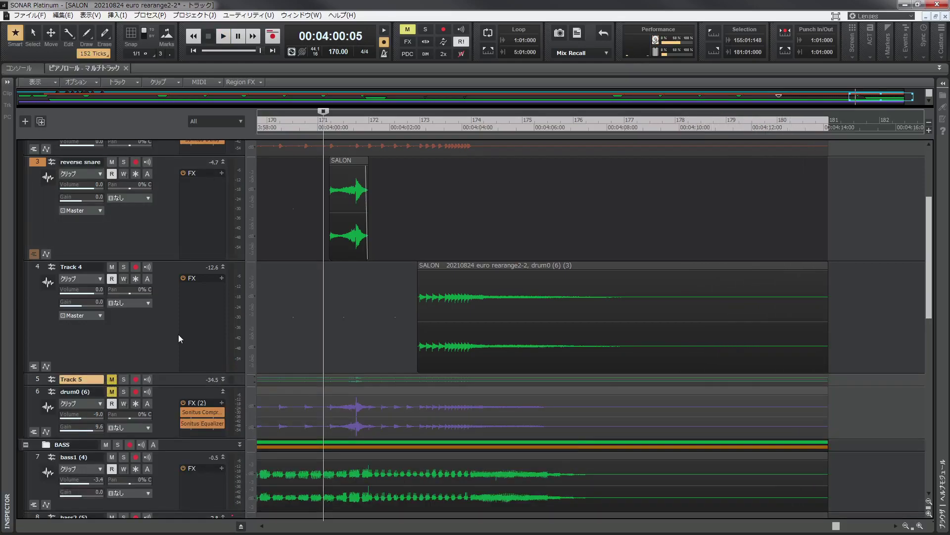
Play the project from the beginning and look over the Battery 4 1 tracks at the end of the track list
{"action": "key", "text": "w"}
{"action": "key", "text": "space"}
{"action": "scroll", "coordinate": [180, 331], "scroll_direction": "down", "scroll_amount": 10}
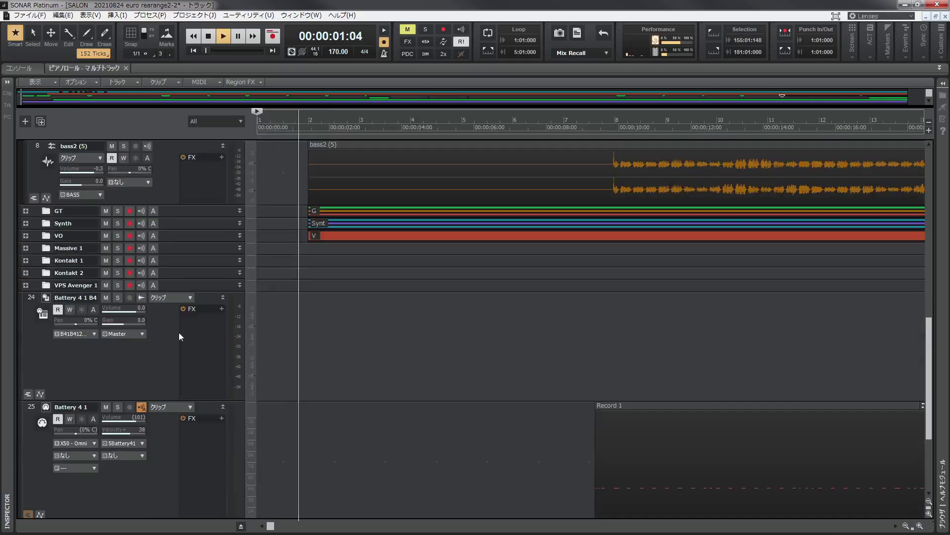
{"action": "scroll", "coordinate": [128, 452], "scroll_direction": "down", "scroll_amount": 5}
{"action": "scroll", "coordinate": [130, 439], "scroll_direction": "up", "scroll_amount": 4}
{"action": "scroll", "coordinate": [114, 353], "scroll_direction": "down", "scroll_amount": 1}
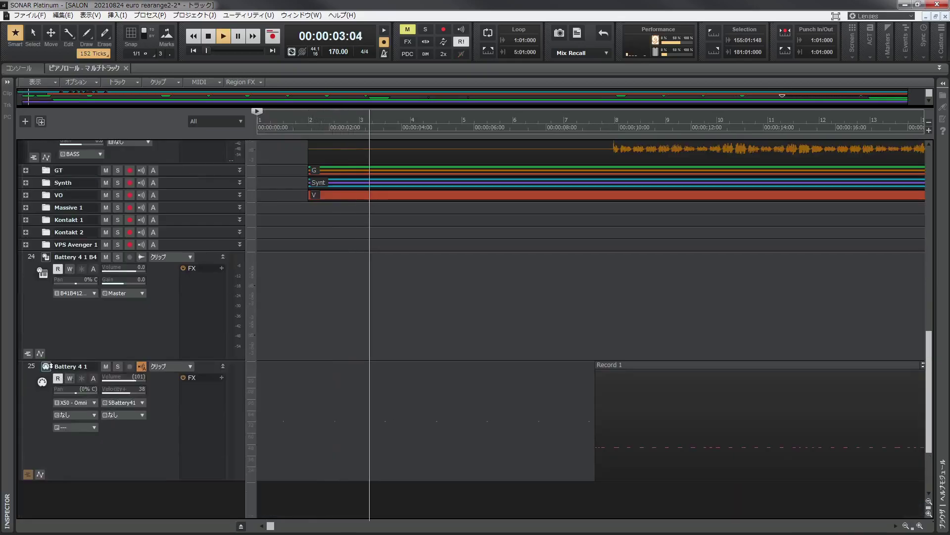
Open the Battery 4 instrument of track 25, stop playback, and filter its factory sample library to drum snares
{"action": "left_click", "coordinate": [46, 365]}
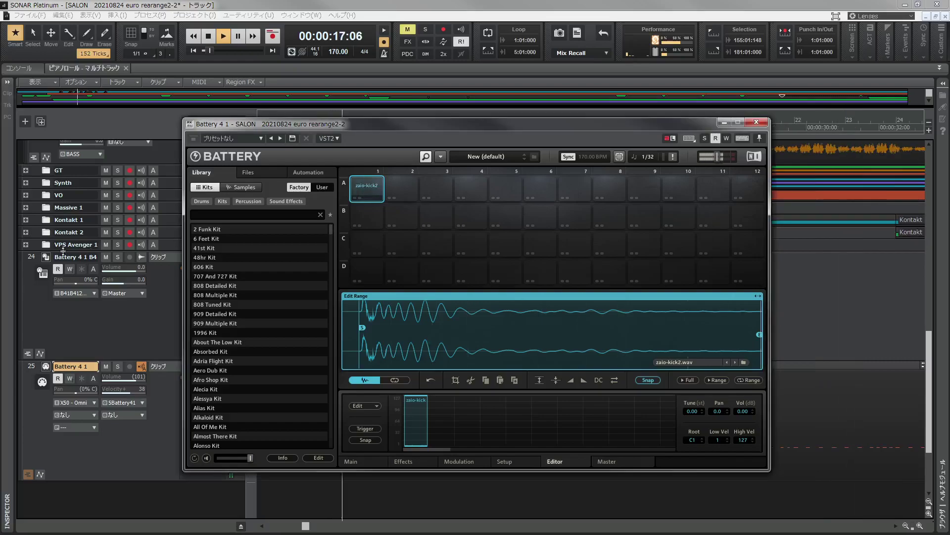
{"action": "left_click", "coordinate": [210, 37]}
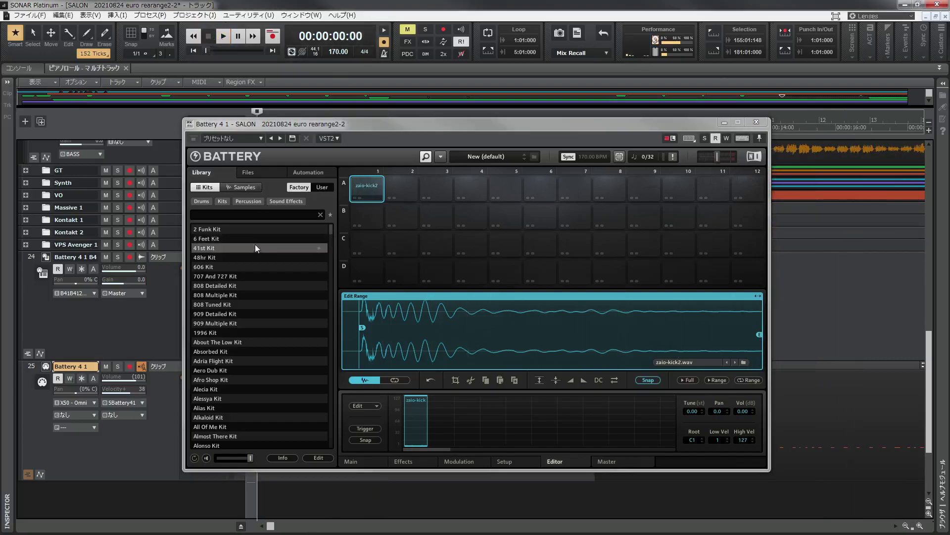
{"action": "left_click", "coordinate": [248, 186]}
{"action": "left_click", "coordinate": [203, 201]}
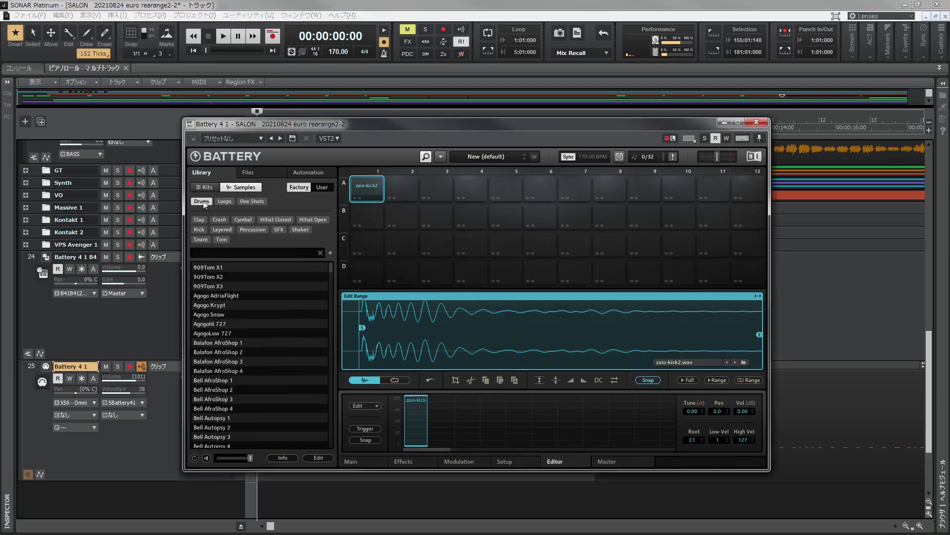
{"action": "left_click", "coordinate": [252, 201]}
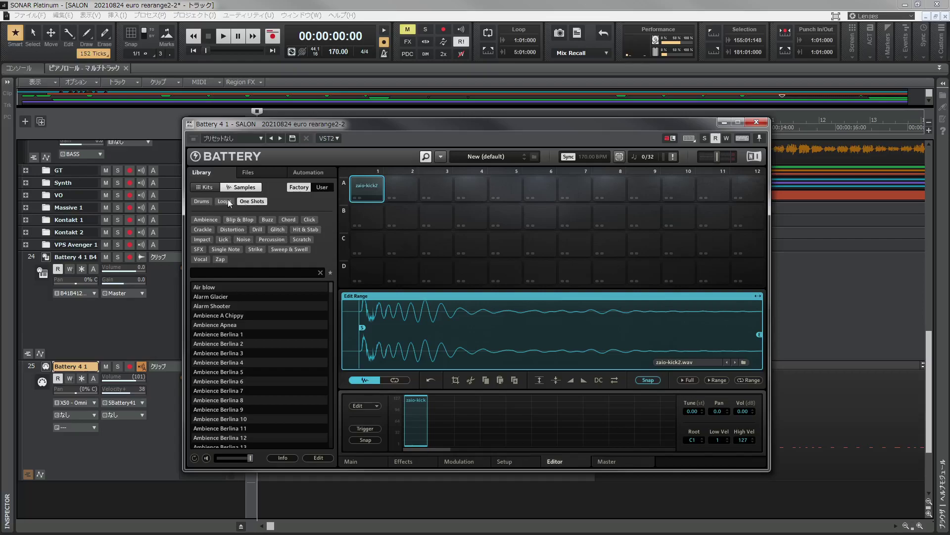
{"action": "left_click", "coordinate": [200, 202]}
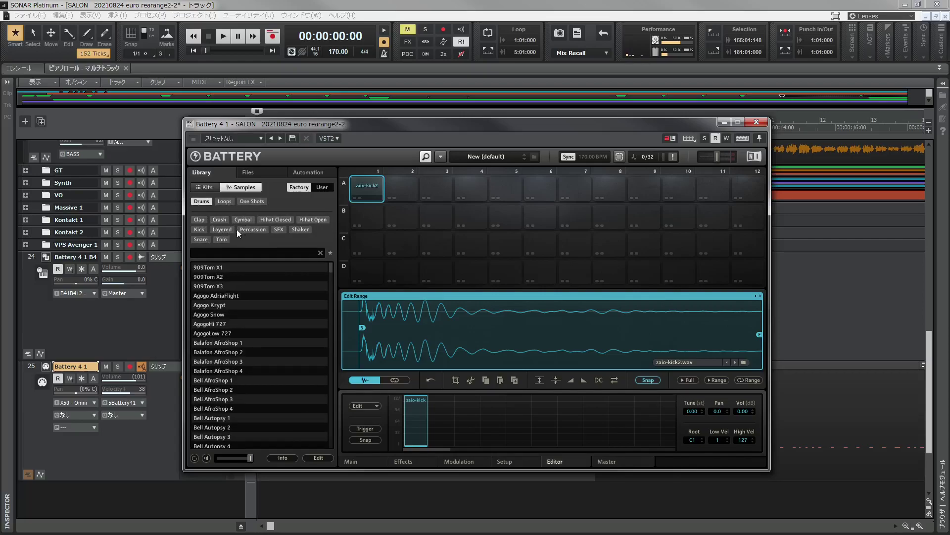
{"action": "left_click", "coordinate": [201, 240]}
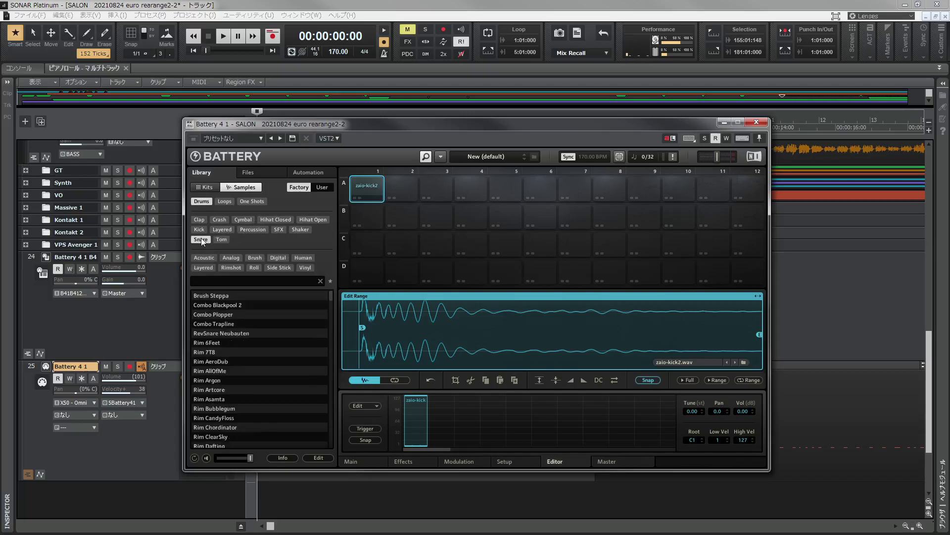
Audition the first samples in the snare list, from Brush Steppa through Rim AeroDub
{"action": "left_click", "coordinate": [211, 296]}
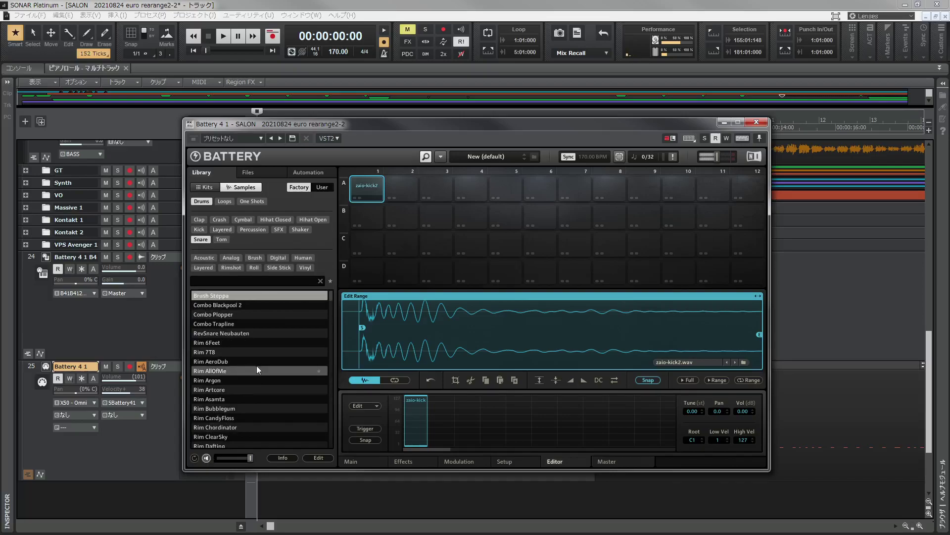
{"action": "left_click", "coordinate": [232, 306]}
{"action": "left_click", "coordinate": [227, 315]}
{"action": "left_click", "coordinate": [229, 326]}
{"action": "left_click", "coordinate": [228, 334]}
{"action": "left_click", "coordinate": [227, 341]}
{"action": "left_click", "coordinate": [225, 350]}
{"action": "left_click", "coordinate": [227, 361]}
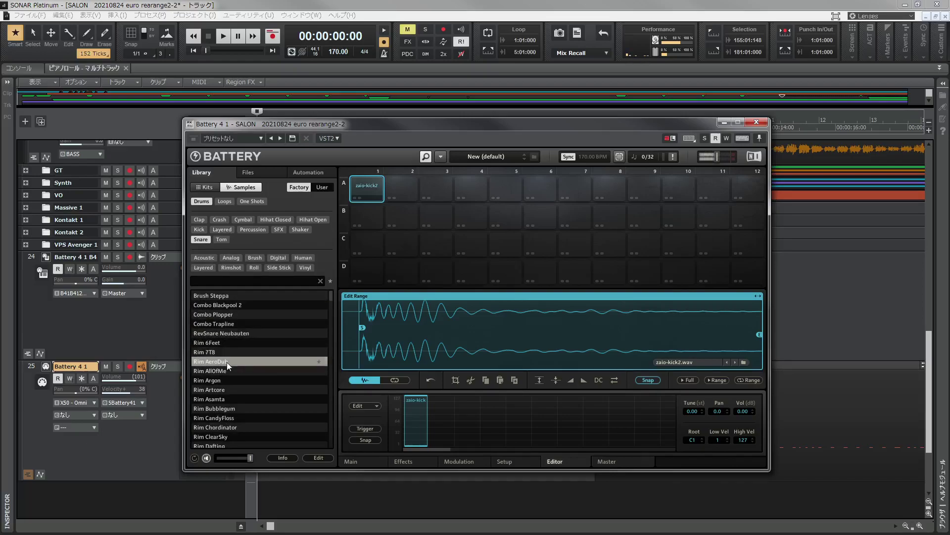
Load the Combo Blackpool 2 sample into cell A3, move it to cell B3, and play the project from the beginning
{"action": "left_click", "coordinate": [235, 304]}
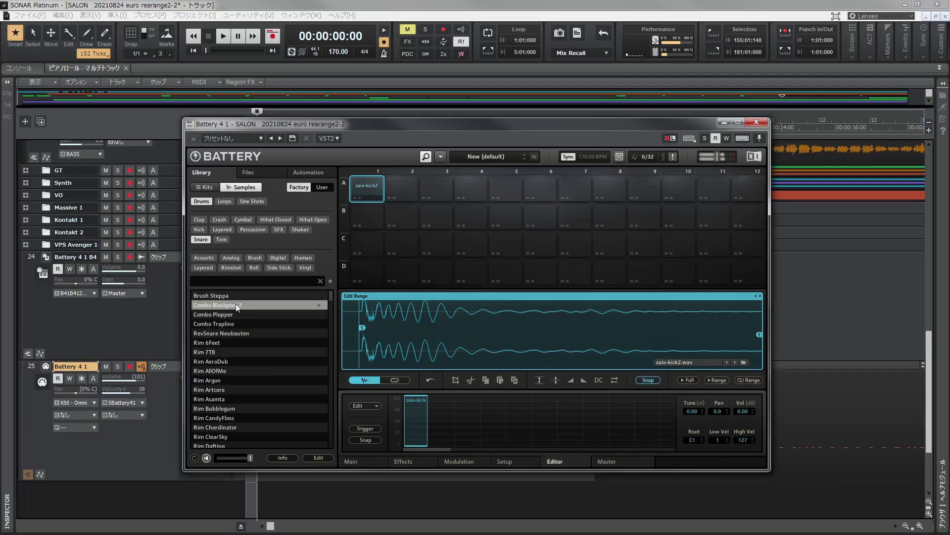
{"action": "left_click_drag", "start_coordinate": [236, 304], "coordinate": [426, 189]}
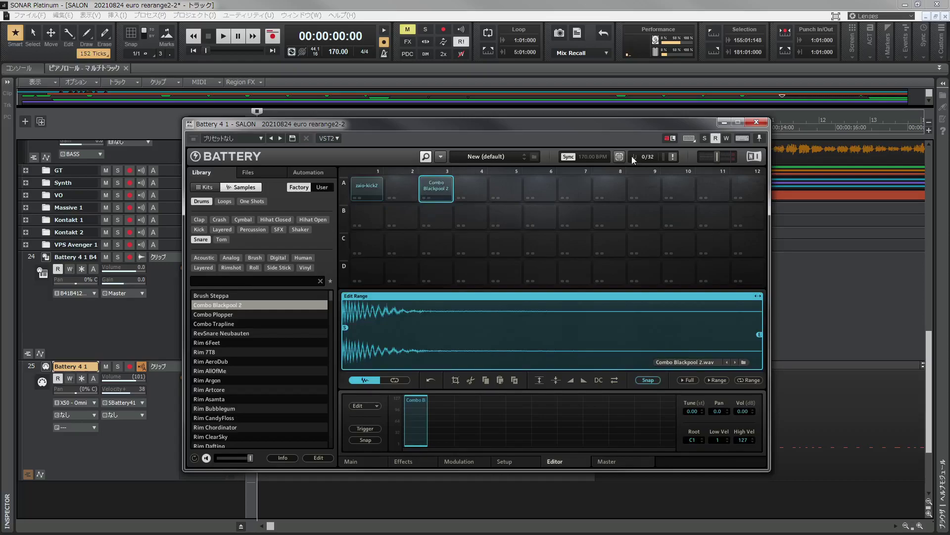
{"action": "left_click_drag", "start_coordinate": [439, 204], "coordinate": [437, 217]}
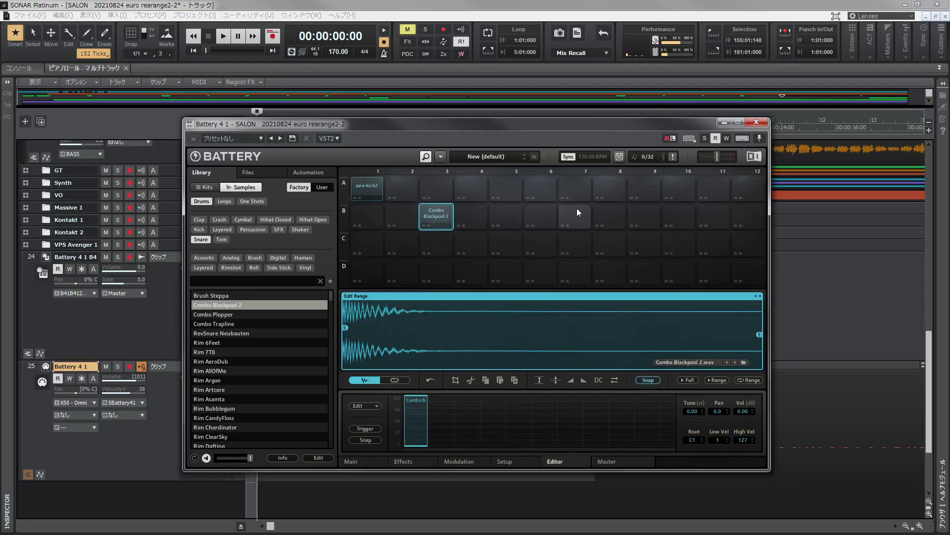
{"action": "key", "text": "space"}
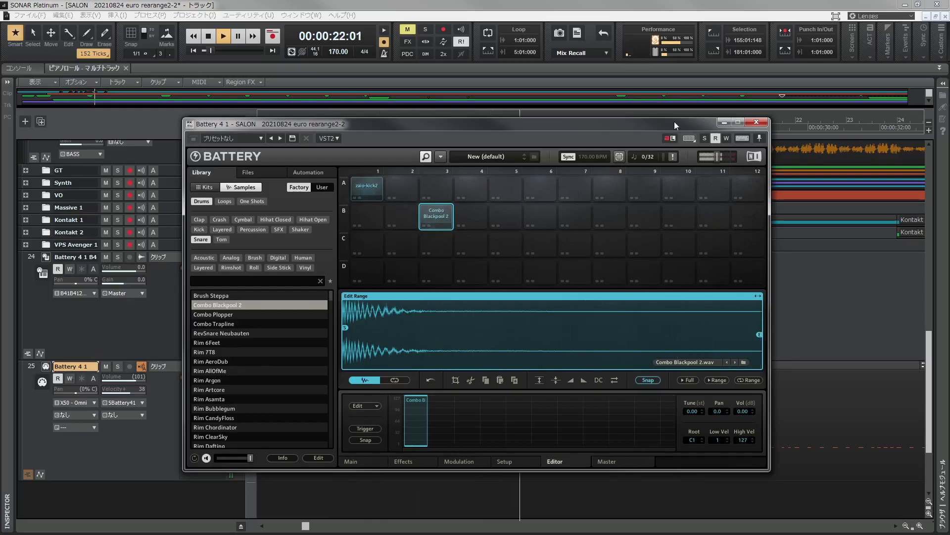
{"action": "key", "text": "space"}
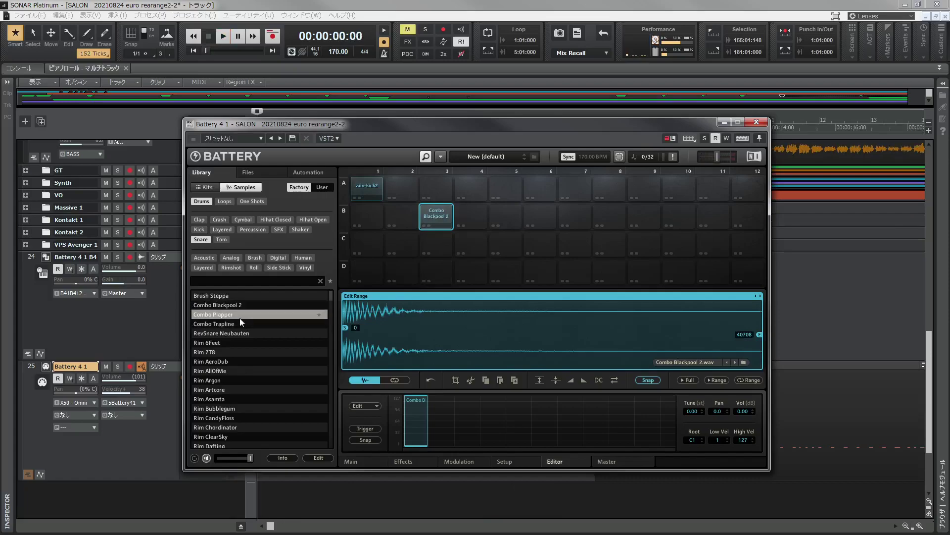
Replace the sample in cell B3 with Snare DrumTraks 1 from the snare list
{"action": "scroll", "coordinate": [239, 375], "scroll_direction": "down", "scroll_amount": 5}
{"action": "scroll", "coordinate": [248, 378], "scroll_direction": "down", "scroll_amount": 3}
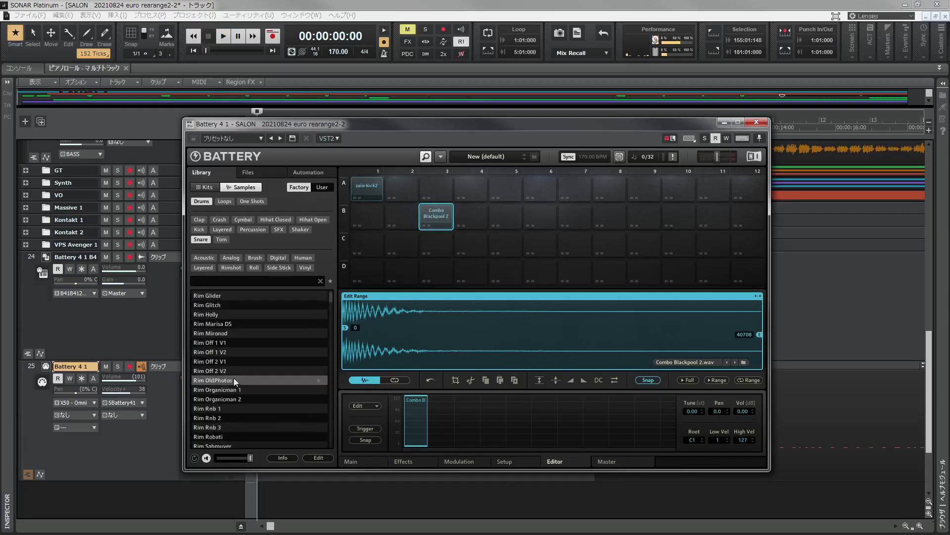
{"action": "scroll", "coordinate": [231, 379], "scroll_direction": "down", "scroll_amount": 3}
{"action": "scroll", "coordinate": [238, 375], "scroll_direction": "down", "scroll_amount": 10}
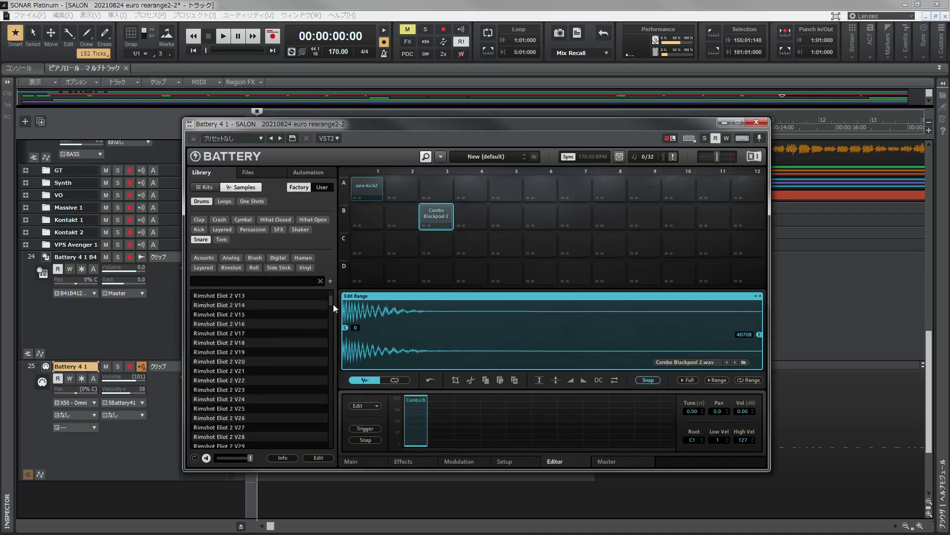
{"action": "scroll", "coordinate": [331, 301], "scroll_direction": "down", "scroll_amount": 8}
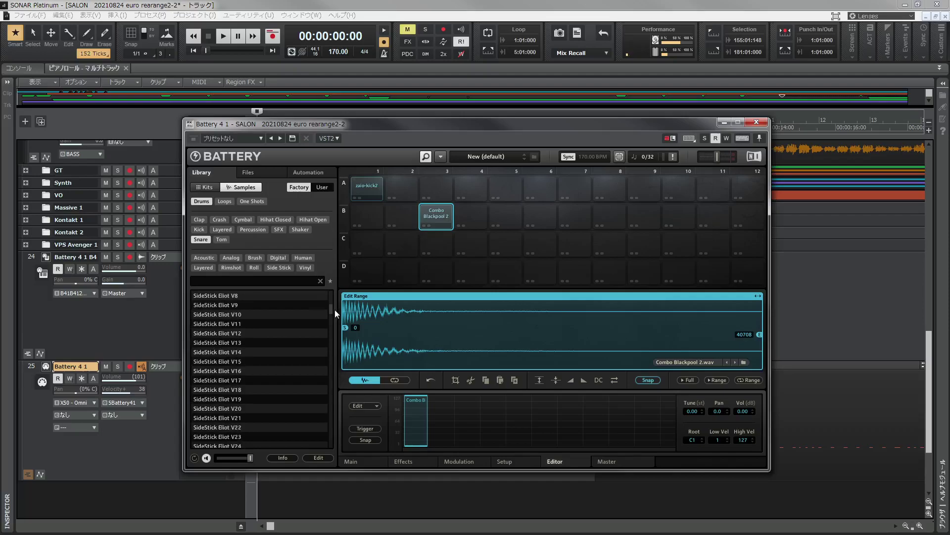
{"action": "scroll", "coordinate": [335, 317], "scroll_direction": "down", "scroll_amount": 5}
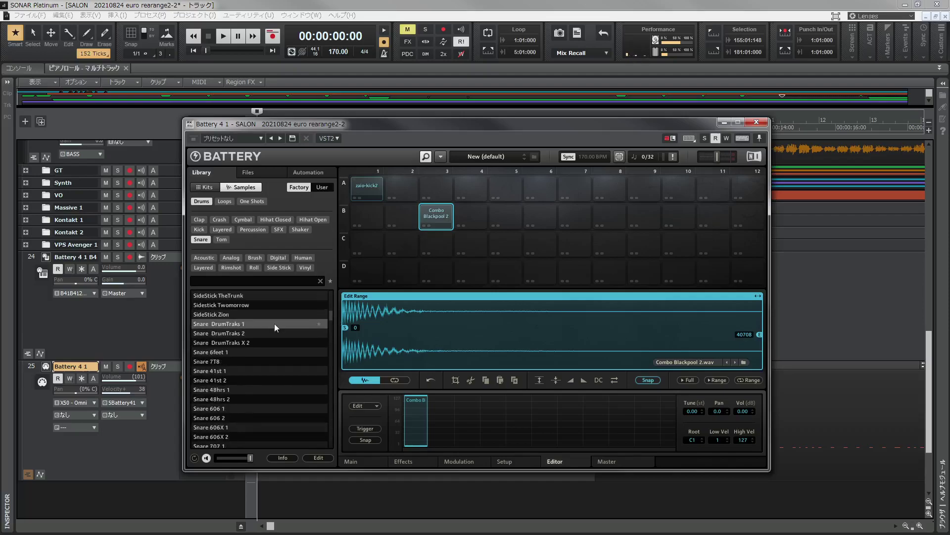
{"action": "double_click", "coordinate": [241, 324]}
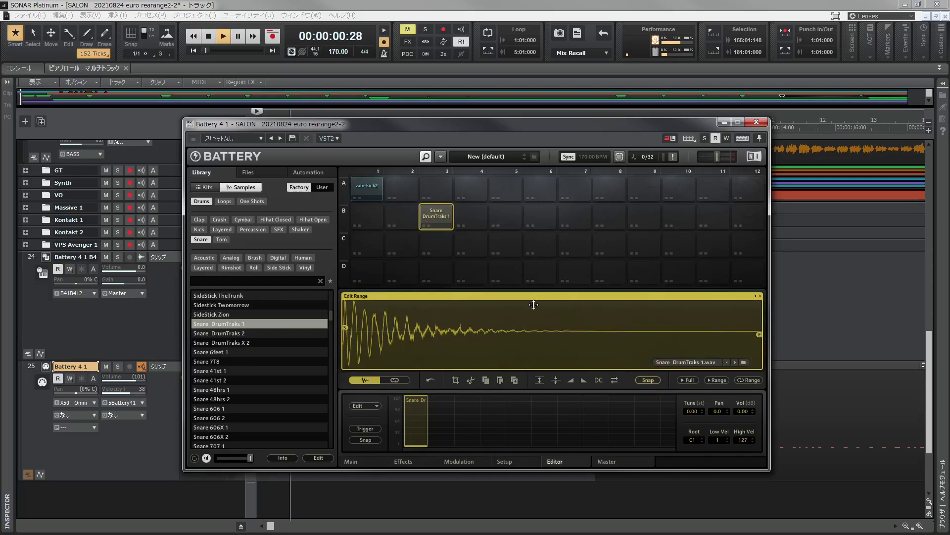
{"action": "key", "text": "shift+Page_Down"}
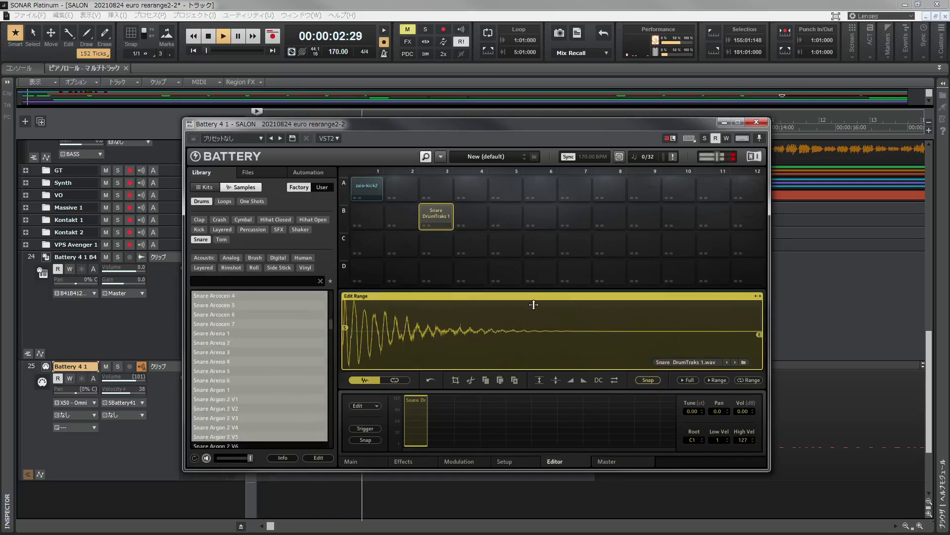
{"action": "scroll", "coordinate": [533, 305], "scroll_direction": "down", "scroll_amount": 9}
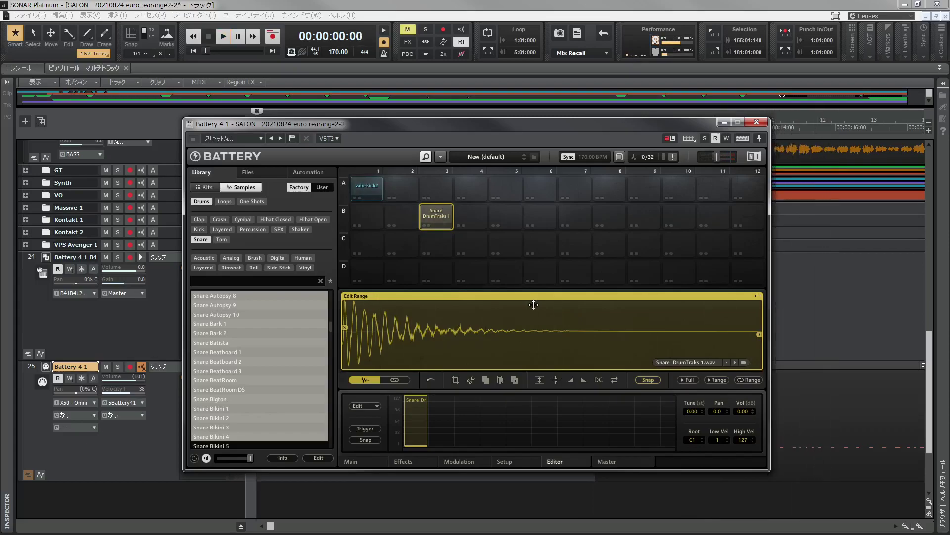
Arm track 25, move the Battery window aside, and record a snare MIDI part from bar 7 until just before bar 12
{"action": "left_click", "coordinate": [280, 343]}
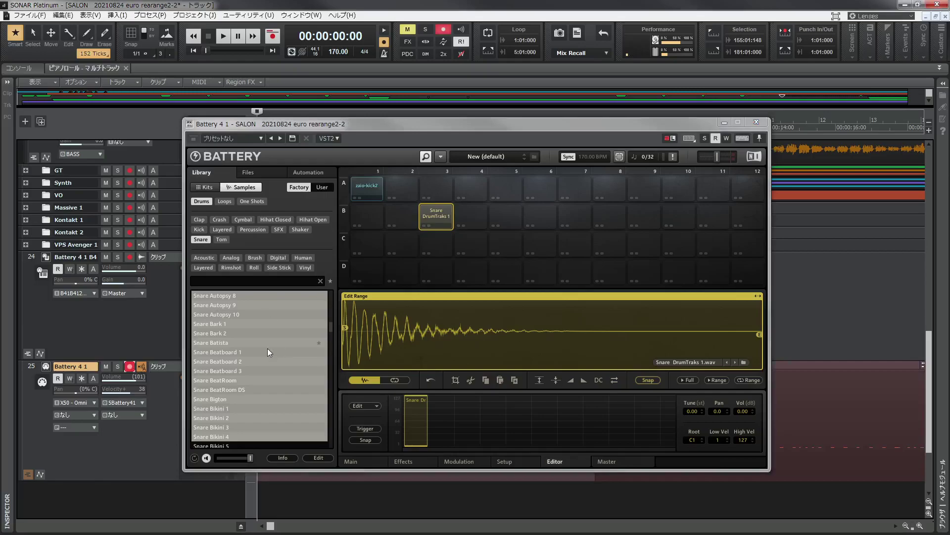
{"action": "left_click_drag", "start_coordinate": [388, 126], "coordinate": [54, 250]}
{"action": "left_click", "coordinate": [565, 121]}
{"action": "key", "text": "space"}
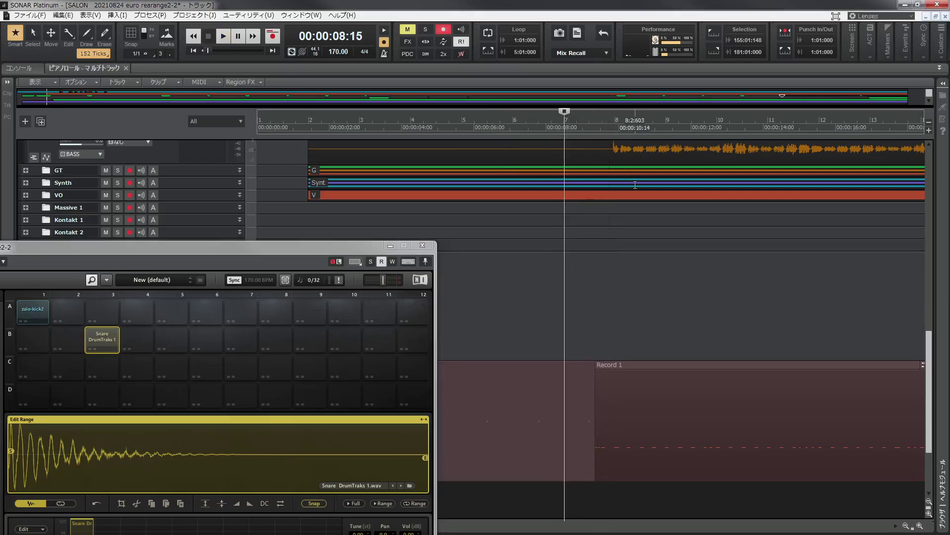
{"action": "key", "text": "r"}
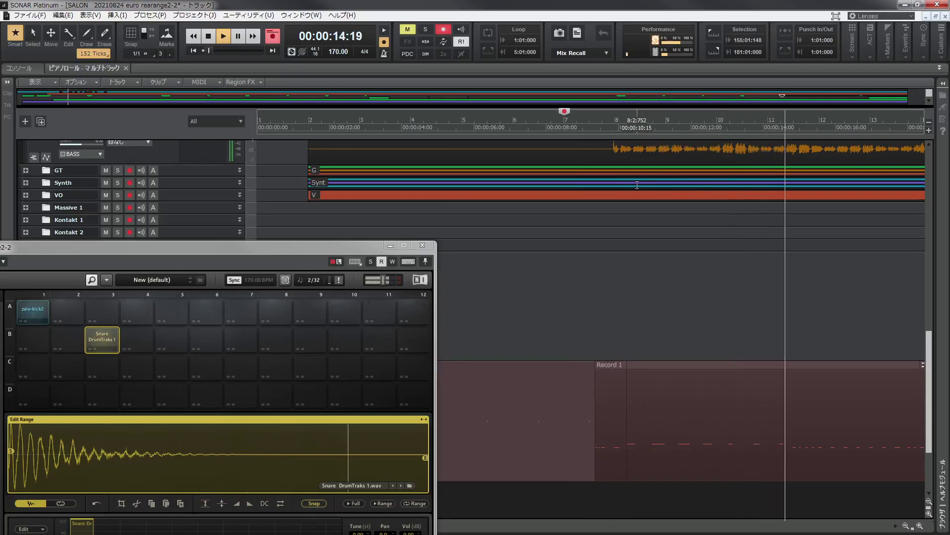
{"action": "key", "text": "space"}
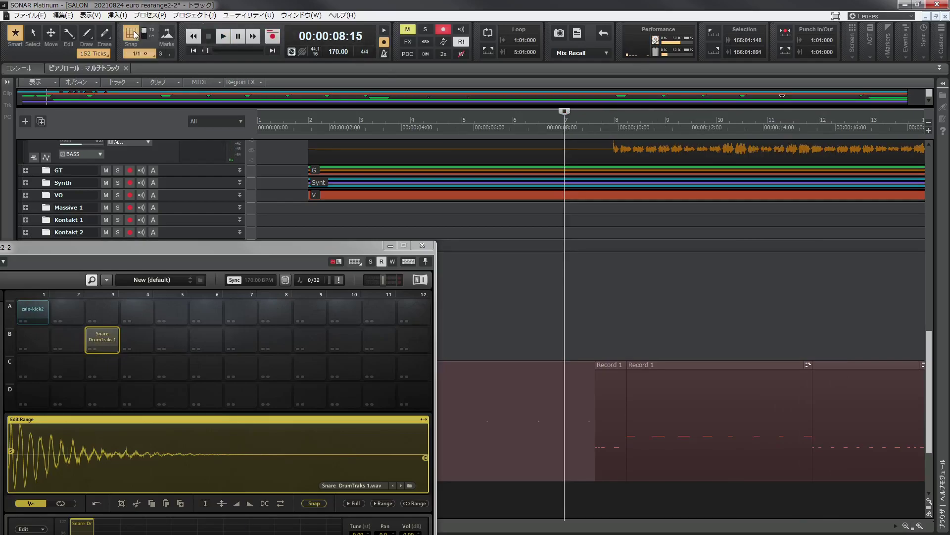
With snap on, loop playback from 8:01:000 to 12:01:000, start it at bar 7, and bring the Battery window fully back into view
{"action": "left_click_drag", "start_coordinate": [614, 126], "coordinate": [817, 119]}
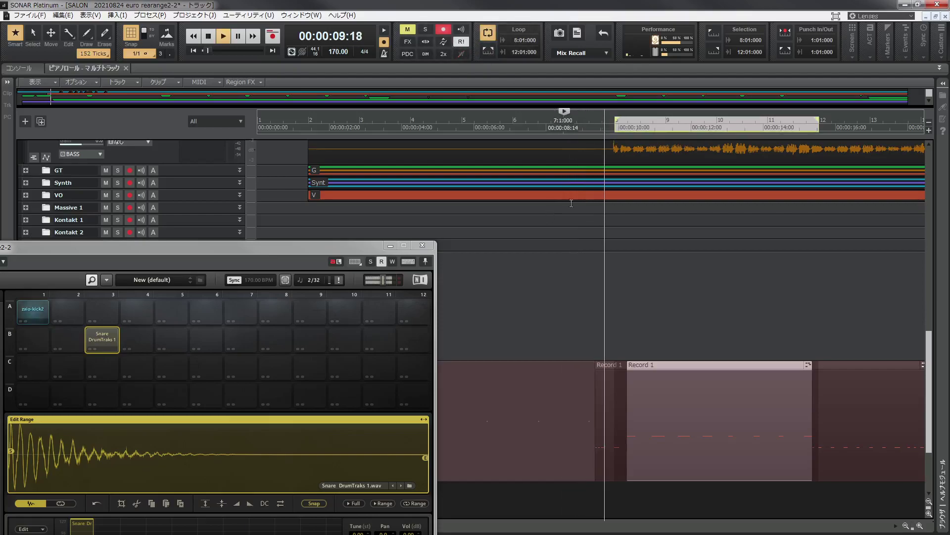
{"action": "left_click_drag", "start_coordinate": [250, 246], "coordinate": [446, 117]}
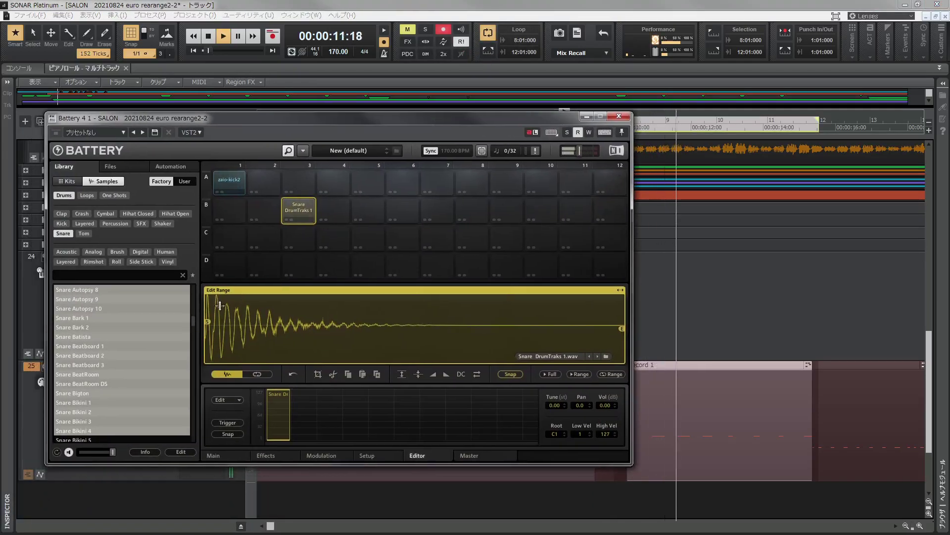
Browse the snare sample list back up to the Snare DrumTraks entries while the loop plays
{"action": "scroll", "coordinate": [138, 317], "scroll_direction": "up", "scroll_amount": 10}
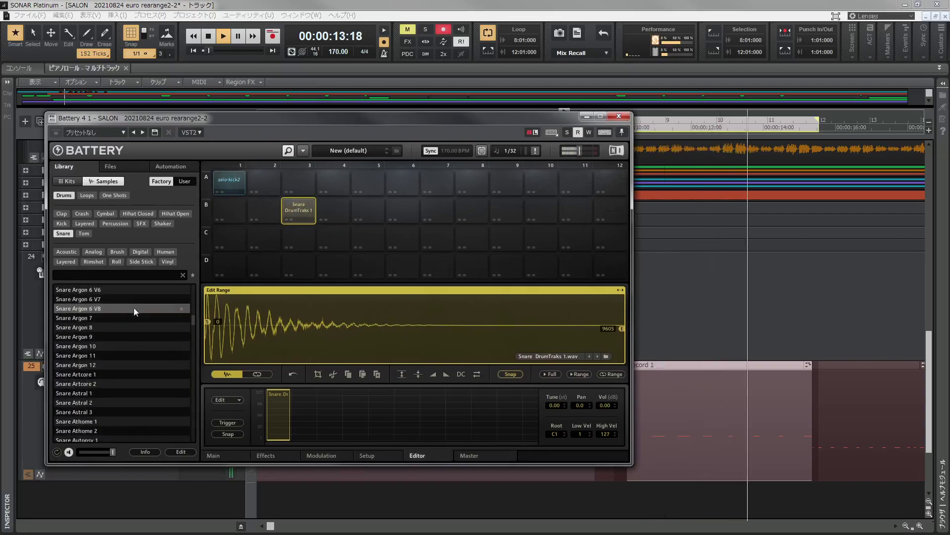
{"action": "scroll", "coordinate": [130, 300], "scroll_direction": "up", "scroll_amount": 8}
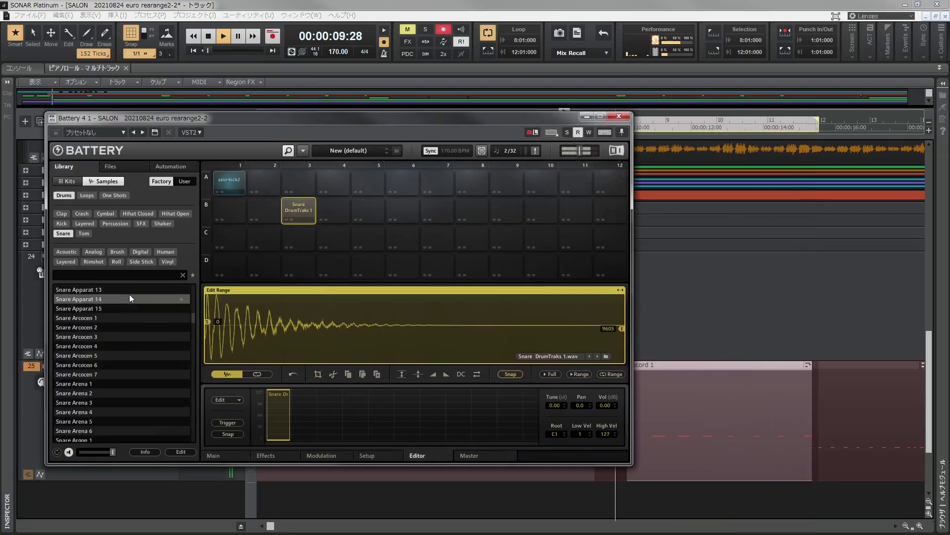
{"action": "scroll", "coordinate": [130, 297], "scroll_direction": "up", "scroll_amount": 6}
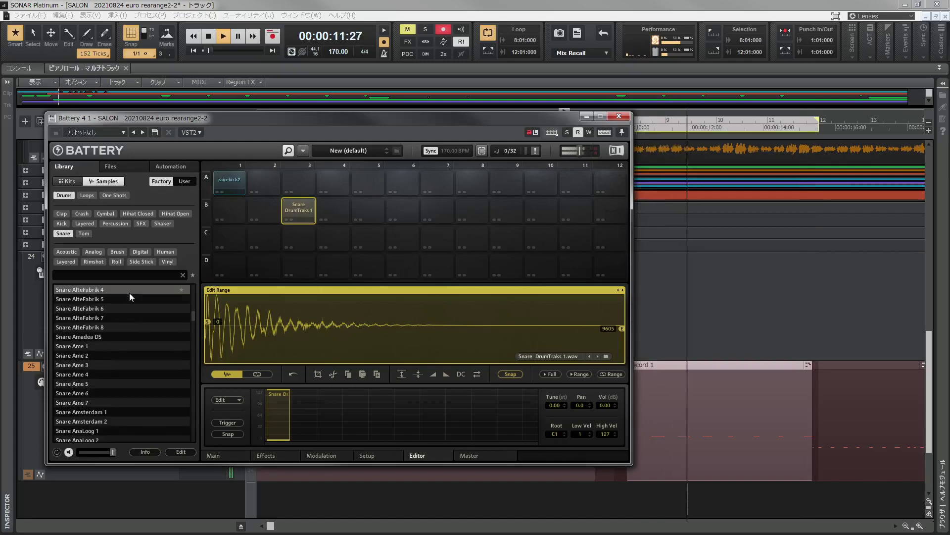
{"action": "left_click_drag", "start_coordinate": [192, 316], "coordinate": [194, 310]}
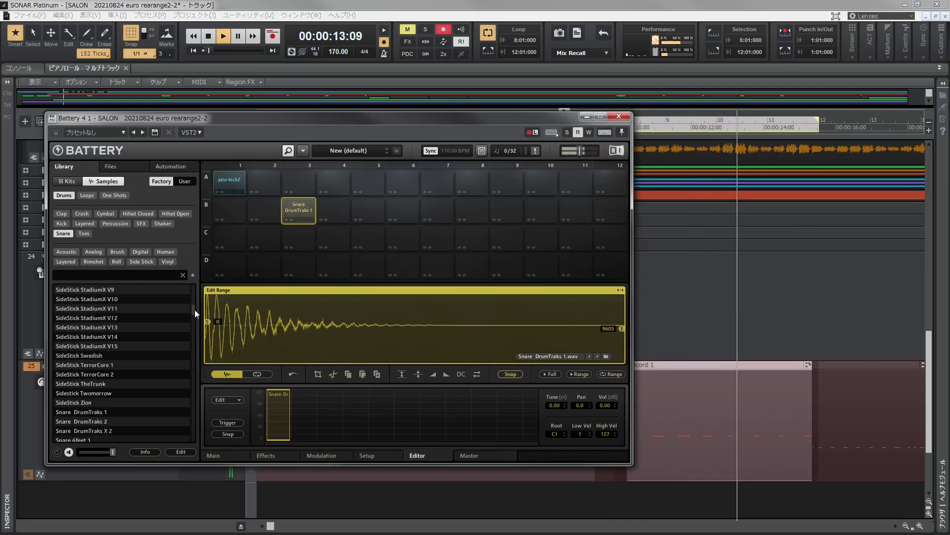
Audition snare samples from DrumTraks 2 to 48hrs 1 in cell B3 and move Snare 48hrs 1 to cell B5
{"action": "left_click", "coordinate": [126, 418]}
{"action": "scroll", "coordinate": [114, 414], "scroll_direction": "down", "scroll_amount": 1}
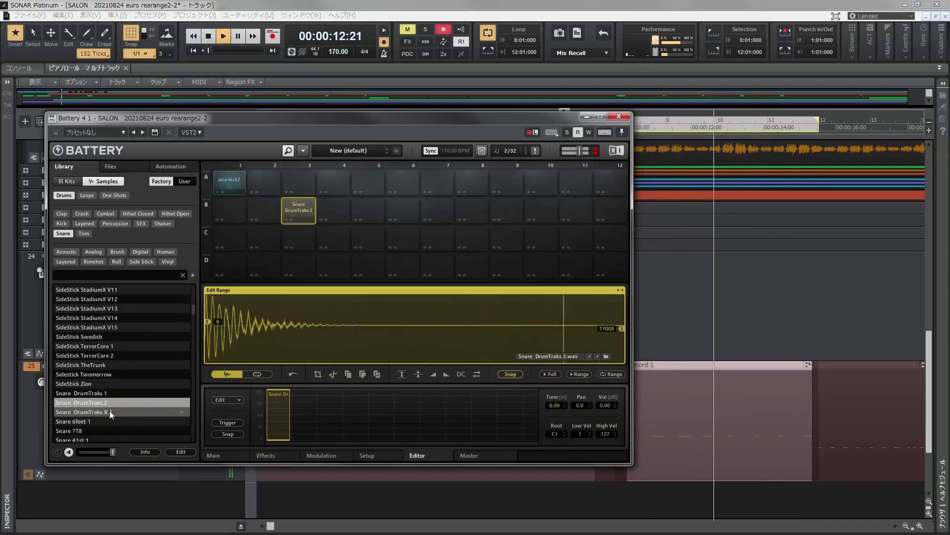
{"action": "left_click", "coordinate": [109, 411]}
{"action": "scroll", "coordinate": [109, 411], "scroll_direction": "down", "scroll_amount": 1}
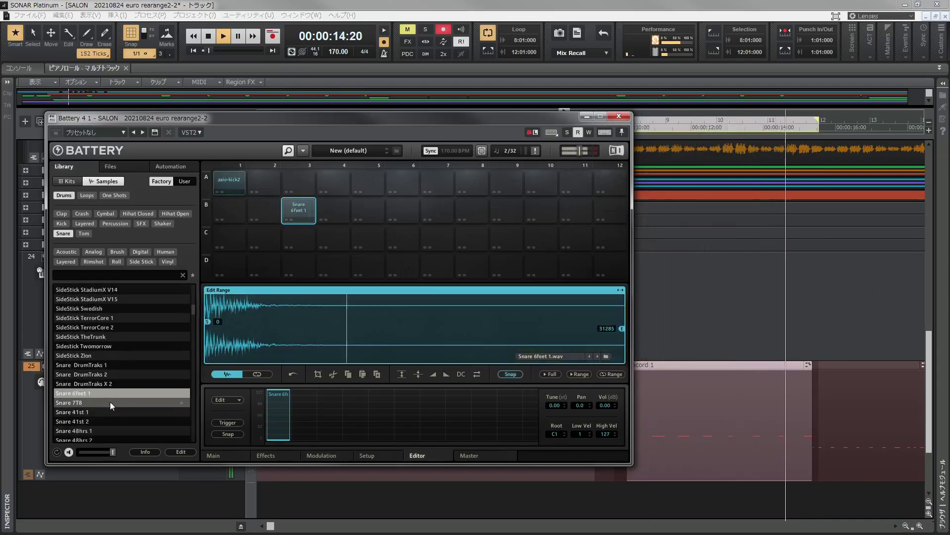
{"action": "left_click", "coordinate": [110, 402]}
{"action": "scroll", "coordinate": [110, 401], "scroll_direction": "down", "scroll_amount": 1}
{"action": "left_click", "coordinate": [110, 385]}
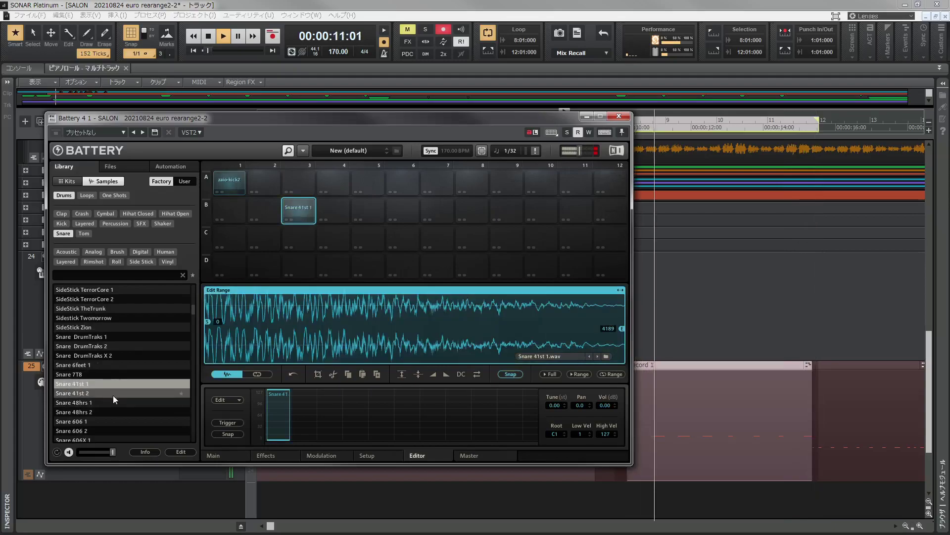
{"action": "left_click", "coordinate": [113, 395]}
{"action": "left_click", "coordinate": [114, 405]}
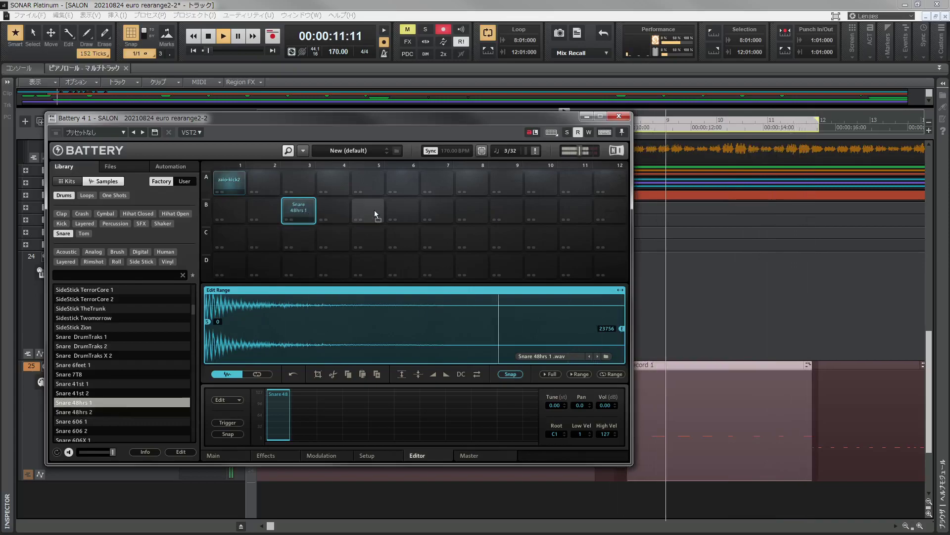
Audition snare samples from 48hrs 2 to 707X 1 in cell B3 and move Snare 707X 1 to cell B6
{"action": "left_click", "coordinate": [298, 210]}
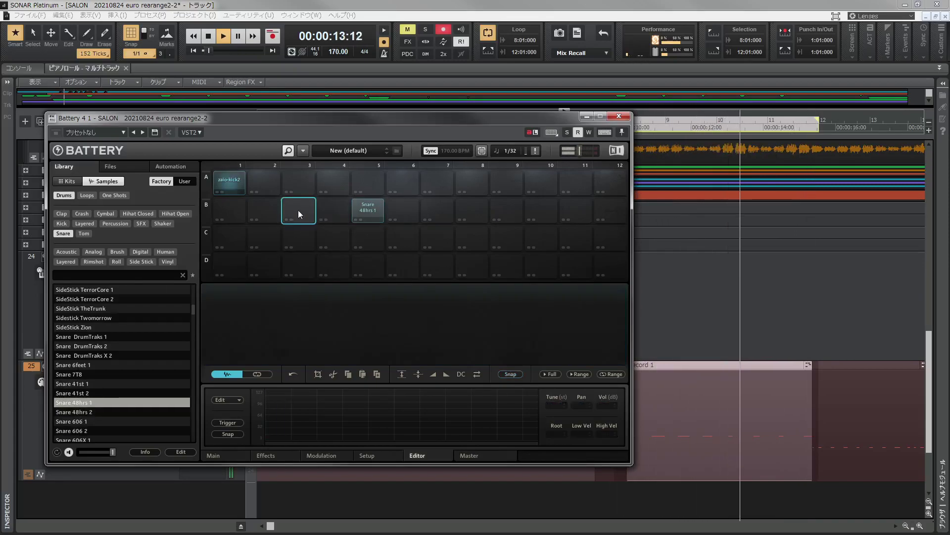
{"action": "double_click", "coordinate": [90, 412]}
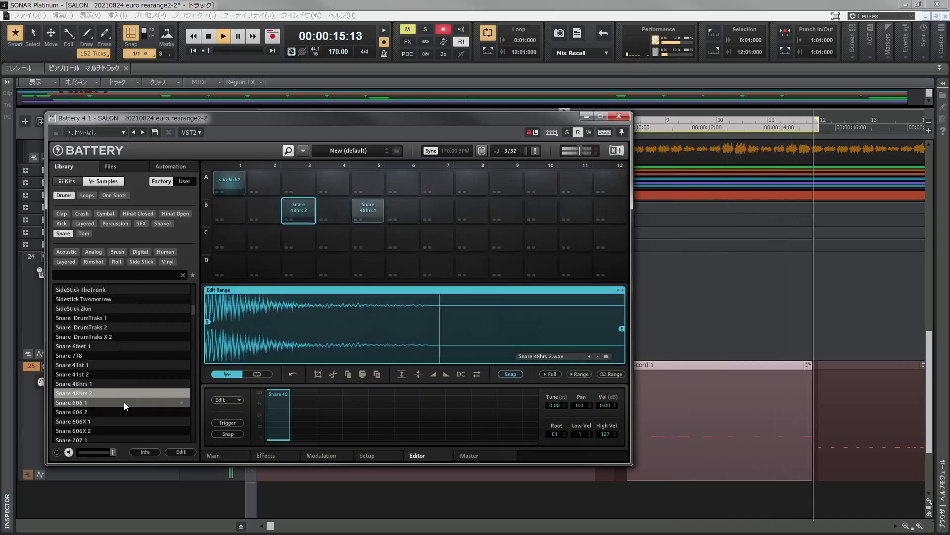
{"action": "scroll", "coordinate": [124, 396], "scroll_direction": "down", "scroll_amount": 2}
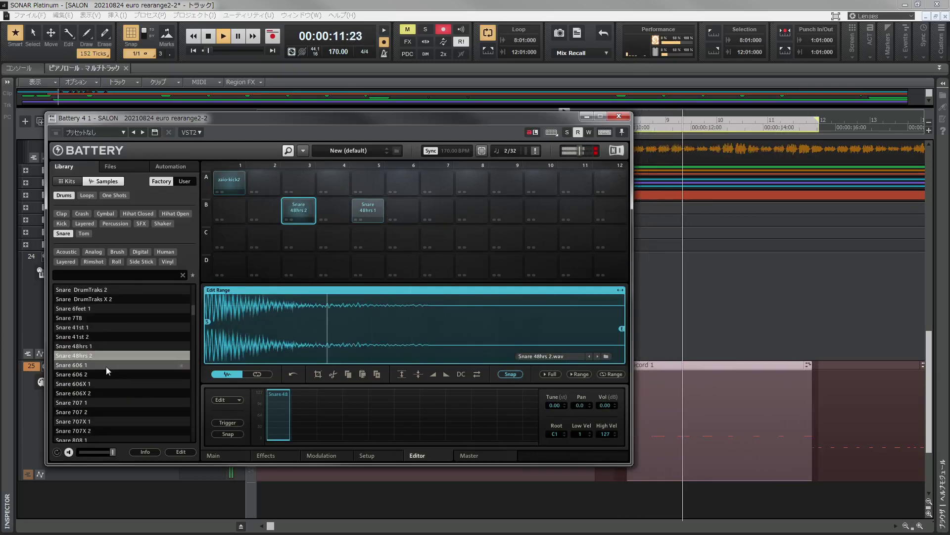
{"action": "double_click", "coordinate": [106, 366]}
{"action": "double_click", "coordinate": [106, 374]}
{"action": "double_click", "coordinate": [107, 383]}
{"action": "double_click", "coordinate": [106, 393]}
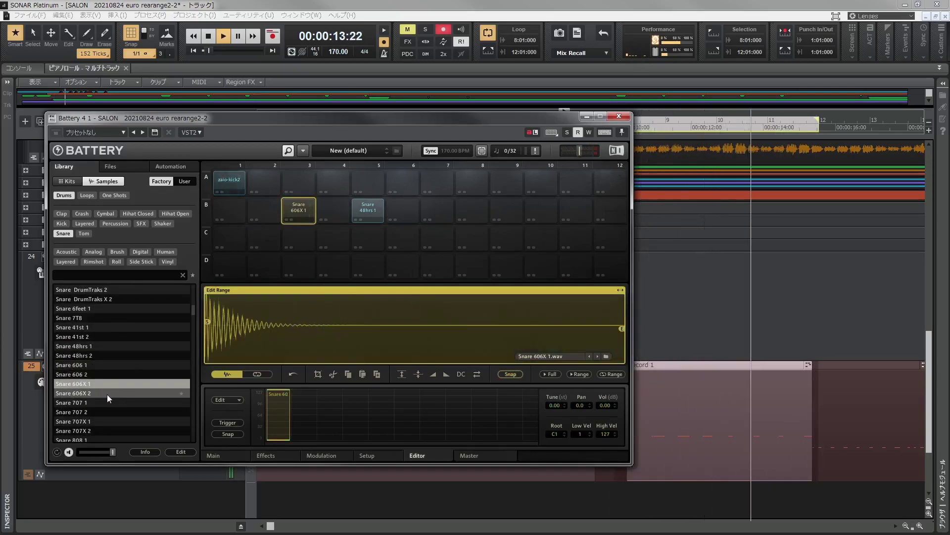
{"action": "double_click", "coordinate": [108, 403]}
{"action": "double_click", "coordinate": [108, 412]}
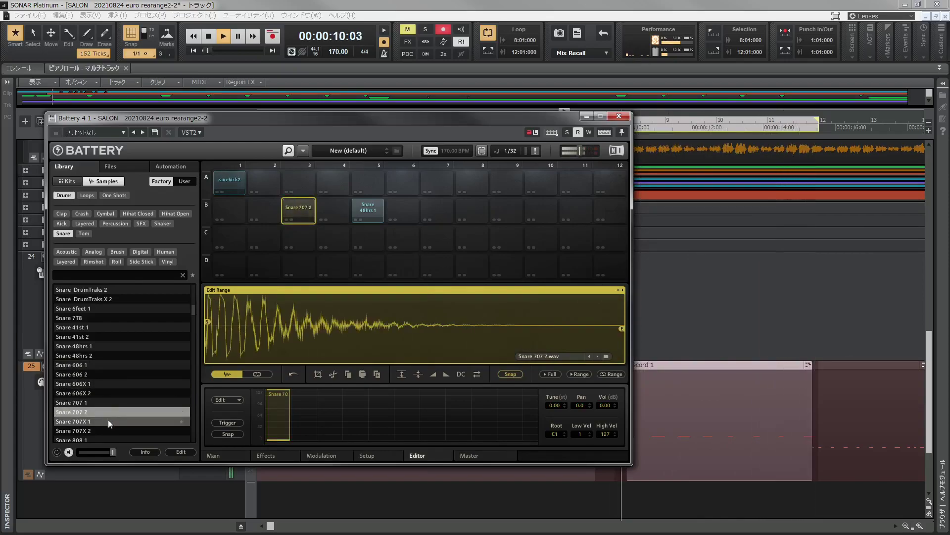
{"action": "double_click", "coordinate": [108, 420]}
{"action": "scroll", "coordinate": [119, 408], "scroll_direction": "down", "scroll_amount": 1}
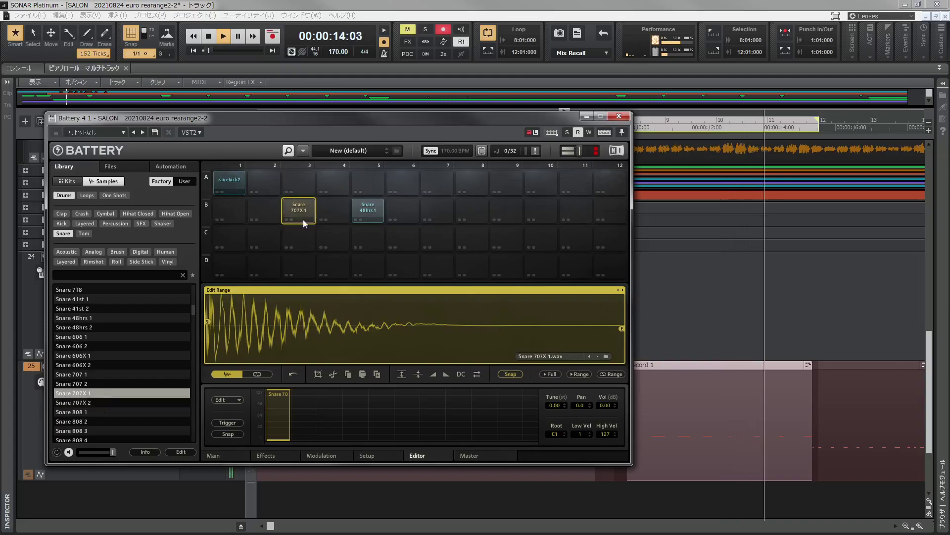
{"action": "left_click_drag", "start_coordinate": [297, 212], "coordinate": [411, 209]}
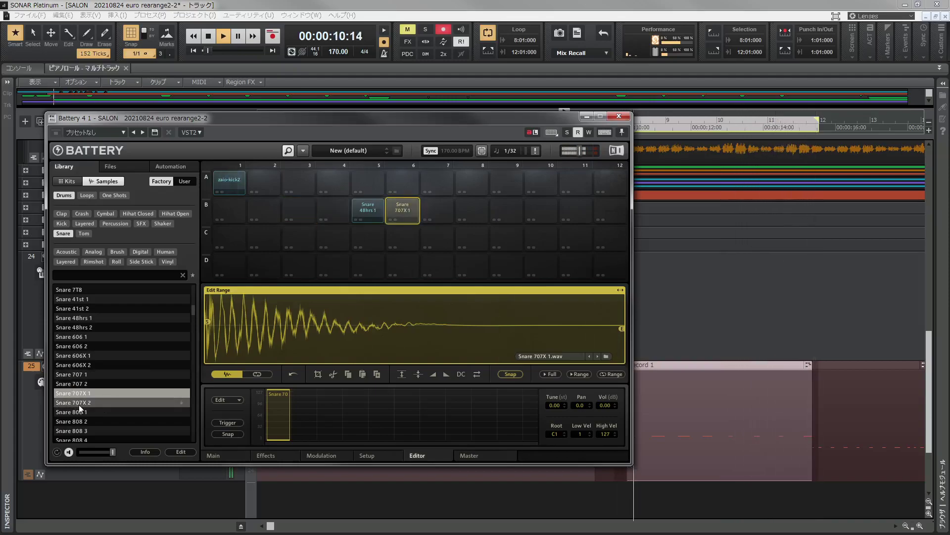
Load the Snare 707X 2 sample into cell B3 and move it to cell C5
{"action": "left_click_drag", "start_coordinate": [79, 403], "coordinate": [300, 209]}
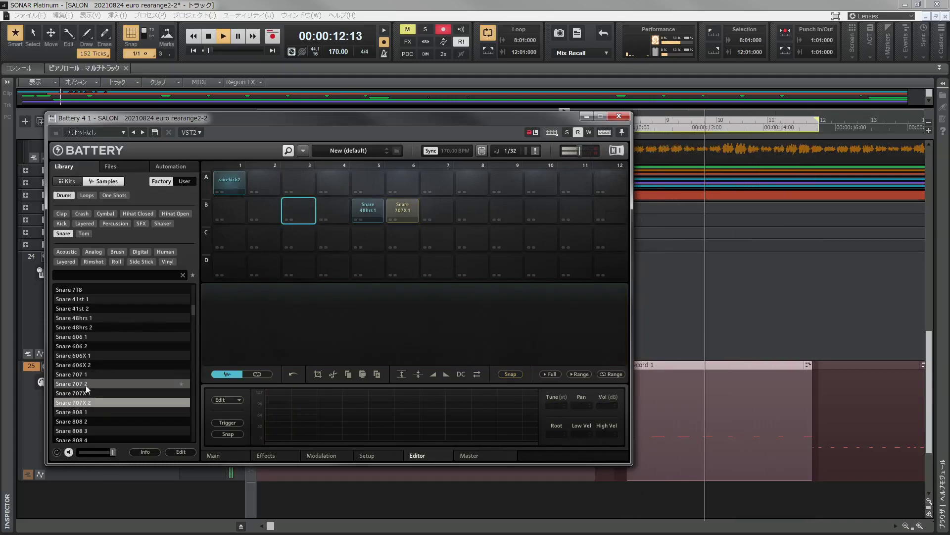
{"action": "scroll", "coordinate": [150, 381], "scroll_direction": "down", "scroll_amount": 2}
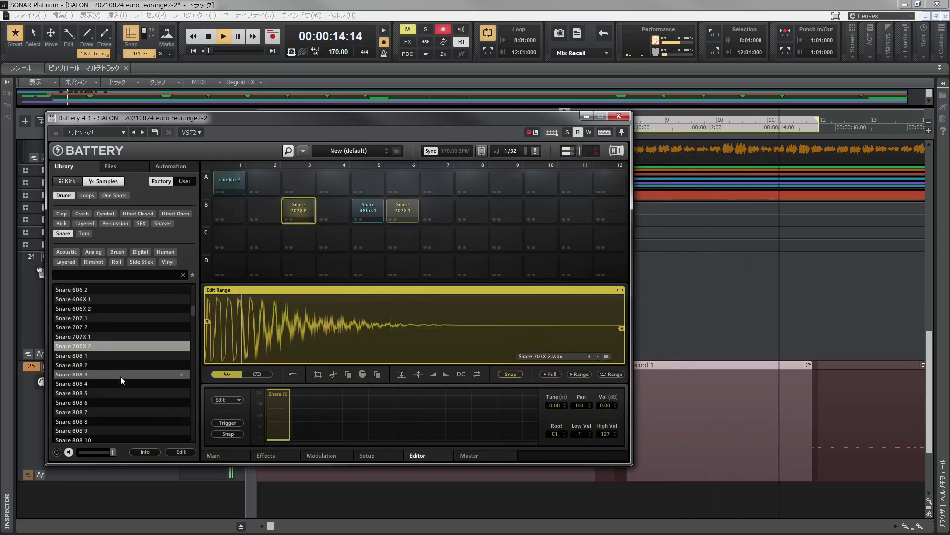
{"action": "left_click_drag", "start_coordinate": [300, 212], "coordinate": [368, 238]}
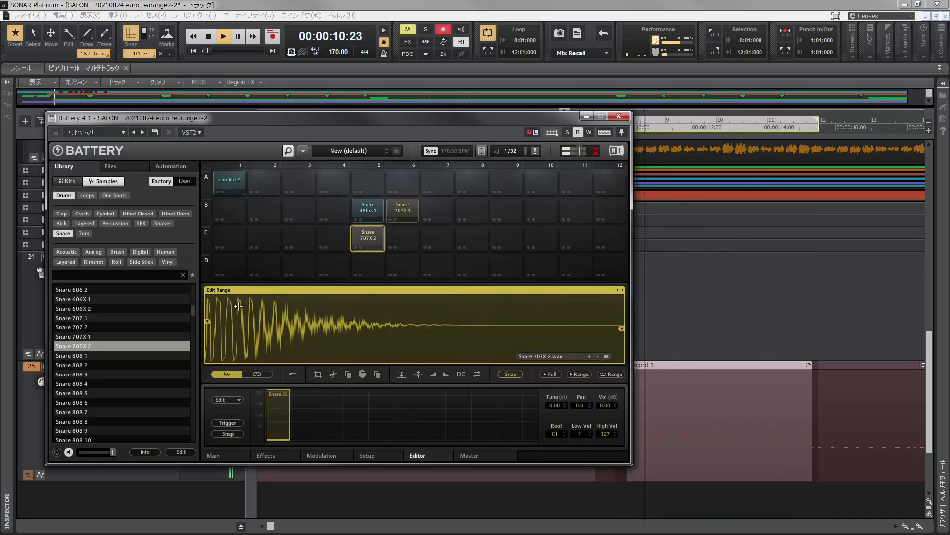
Audition the 808 snare samples from Snare 808 1 to Snare 808 10 in cell B3
{"action": "left_click", "coordinate": [87, 354]}
{"action": "left_click", "coordinate": [302, 212]}
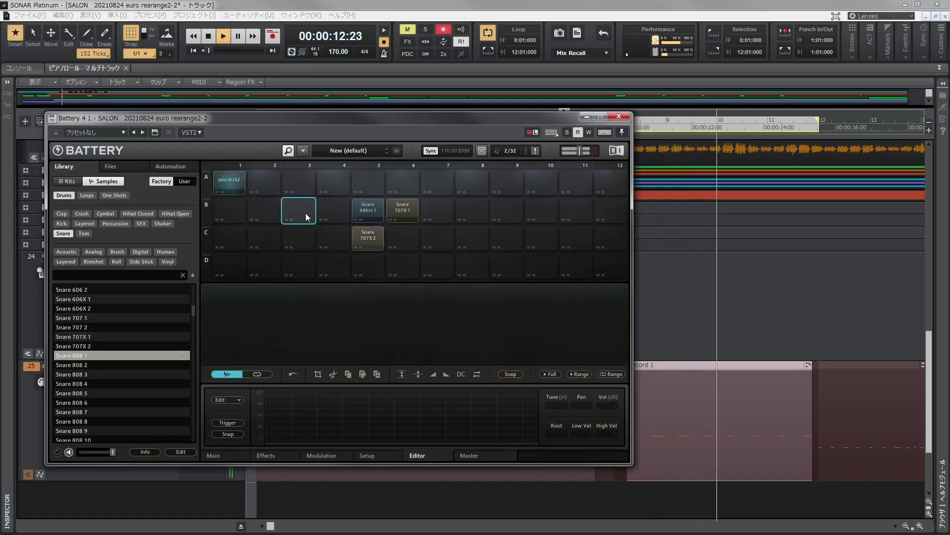
{"action": "double_click", "coordinate": [82, 364]}
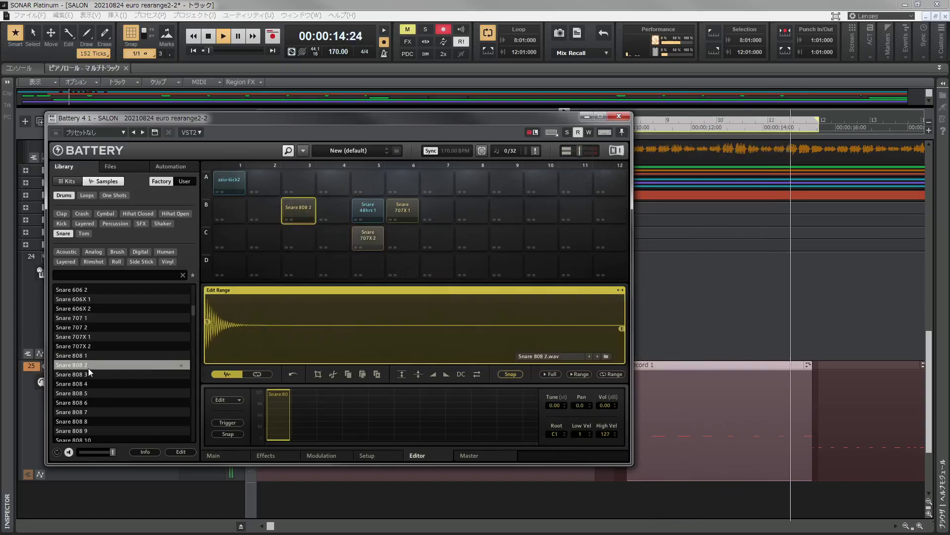
{"action": "double_click", "coordinate": [85, 376]}
{"action": "double_click", "coordinate": [86, 385]}
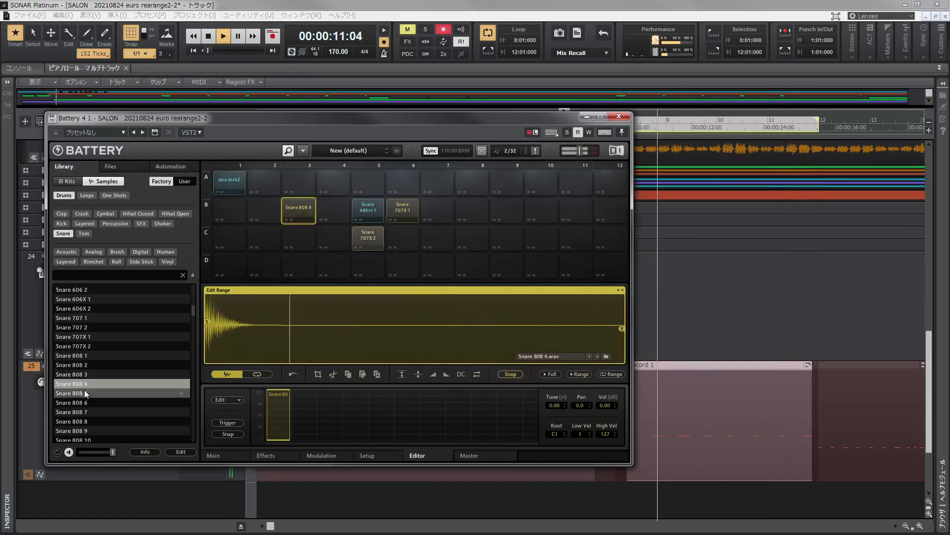
{"action": "double_click", "coordinate": [85, 395]}
{"action": "double_click", "coordinate": [84, 404]}
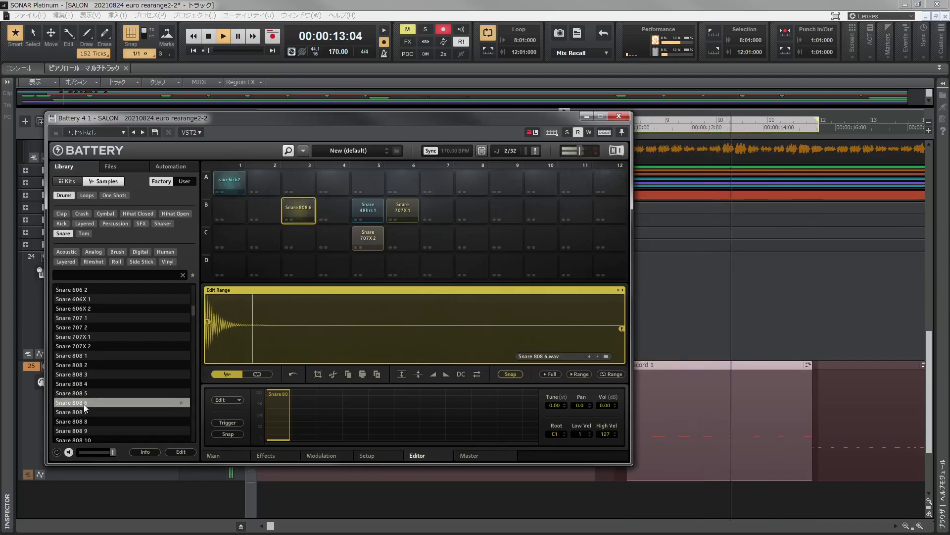
{"action": "double_click", "coordinate": [91, 421]}
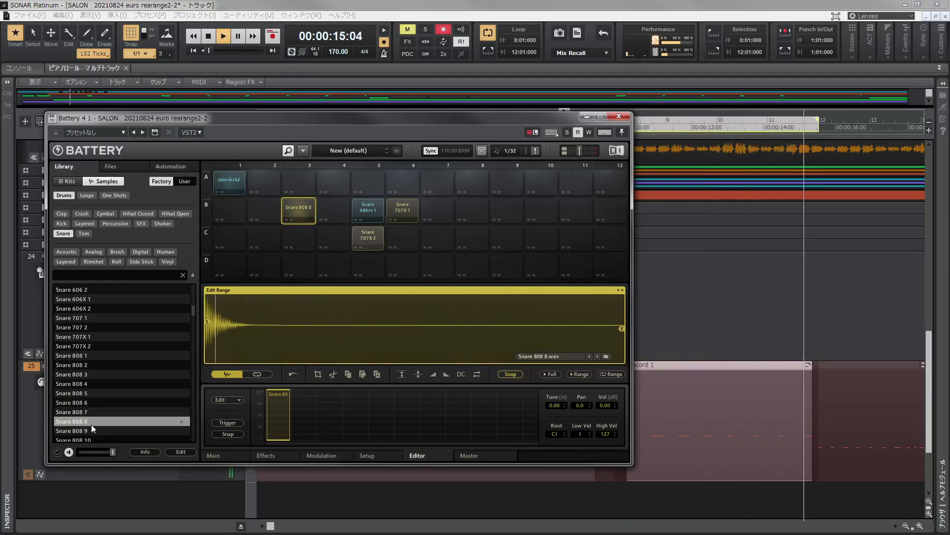
{"action": "double_click", "coordinate": [92, 430]}
{"action": "scroll", "coordinate": [111, 422], "scroll_direction": "down", "scroll_amount": 2}
{"action": "double_click", "coordinate": [99, 399]}
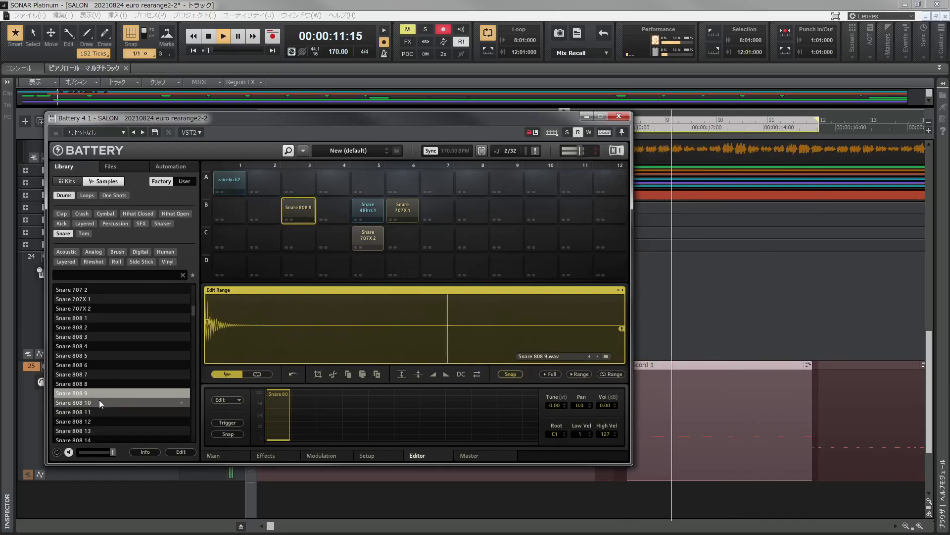
Audition the remaining 808 snares in cell B3, from Snare 808 11 through Snare 808X 2
{"action": "scroll", "coordinate": [100, 411], "scroll_direction": "down", "scroll_amount": 2}
{"action": "double_click", "coordinate": [97, 391]}
{"action": "scroll", "coordinate": [98, 381], "scroll_direction": "down", "scroll_amount": 1}
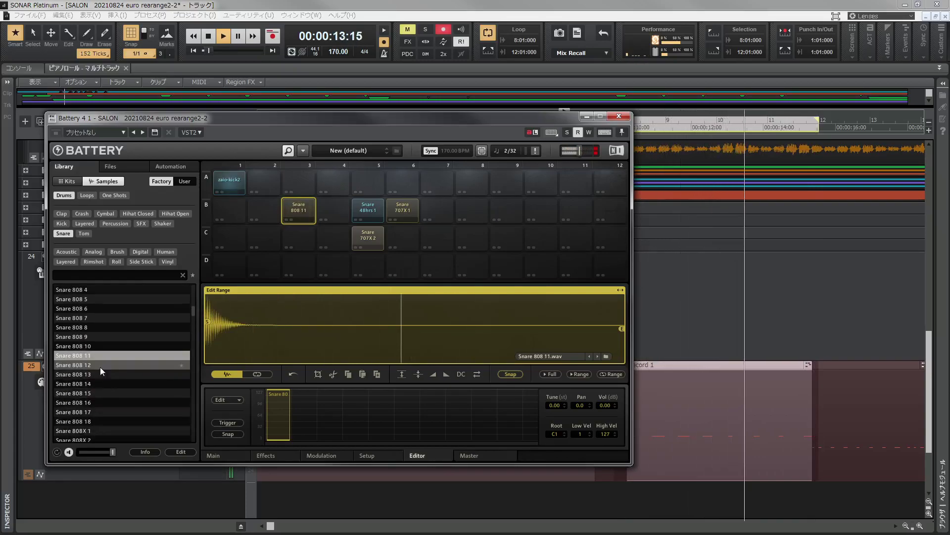
{"action": "double_click", "coordinate": [101, 375]}
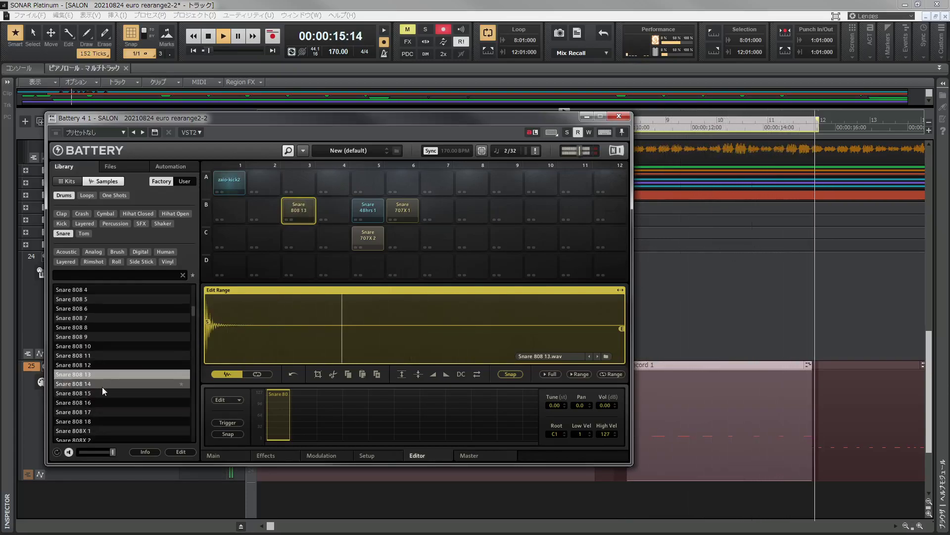
{"action": "double_click", "coordinate": [102, 384]}
{"action": "double_click", "coordinate": [102, 393]}
{"action": "double_click", "coordinate": [98, 402]}
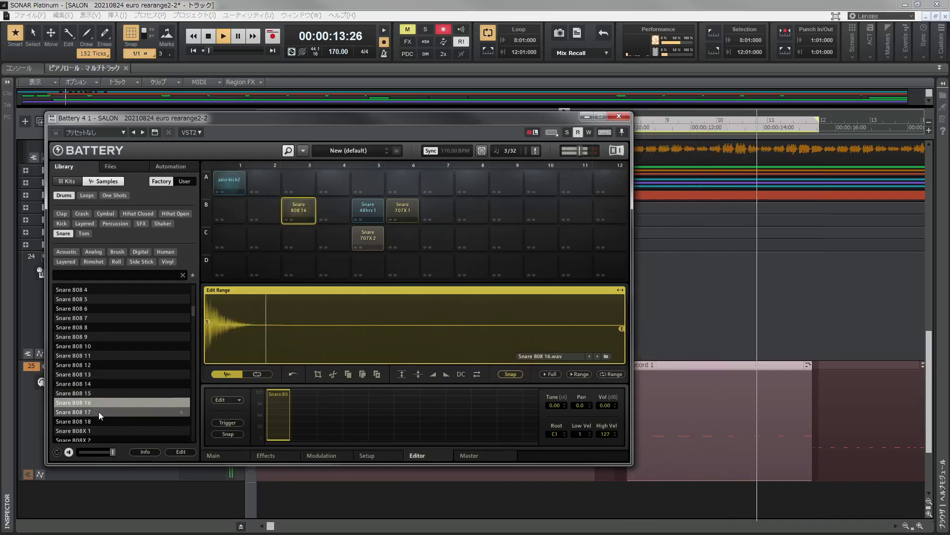
{"action": "left_click", "coordinate": [99, 411]}
{"action": "scroll", "coordinate": [100, 380], "scroll_direction": "down", "scroll_amount": 2}
{"action": "double_click", "coordinate": [100, 379]}
{"action": "double_click", "coordinate": [103, 392]}
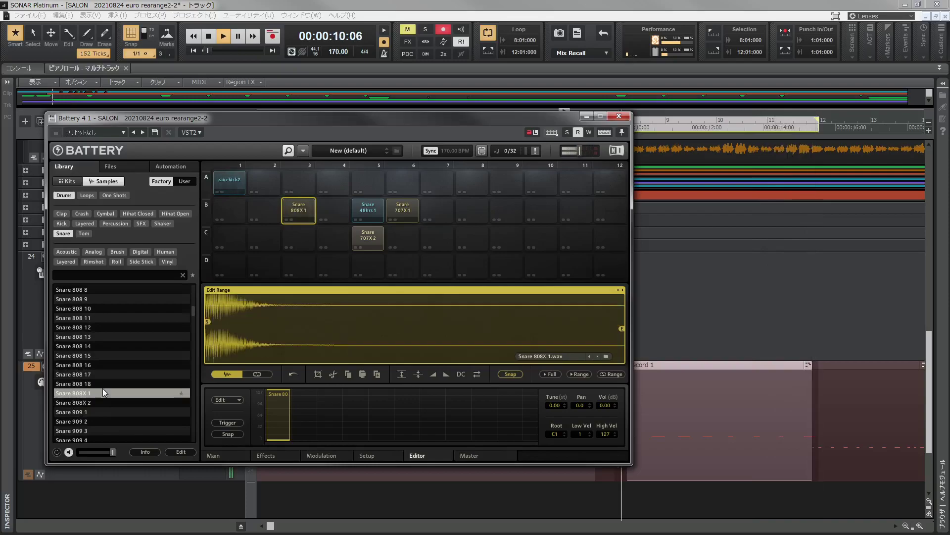
{"action": "double_click", "coordinate": [109, 403]}
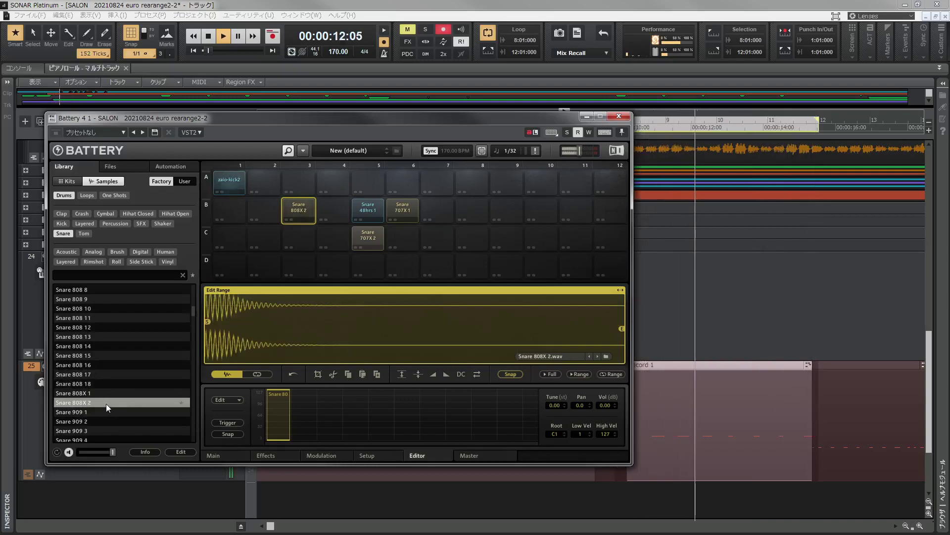
Audition the 909 snare samples from Snare 909 1 to Snare 909 9 in cell B3
{"action": "left_click", "coordinate": [100, 412]}
{"action": "double_click", "coordinate": [100, 412]}
{"action": "scroll", "coordinate": [99, 386], "scroll_direction": "down", "scroll_amount": 2}
{"action": "double_click", "coordinate": [97, 385]}
{"action": "scroll", "coordinate": [102, 385], "scroll_direction": "down", "scroll_amount": 2}
{"action": "double_click", "coordinate": [100, 367]}
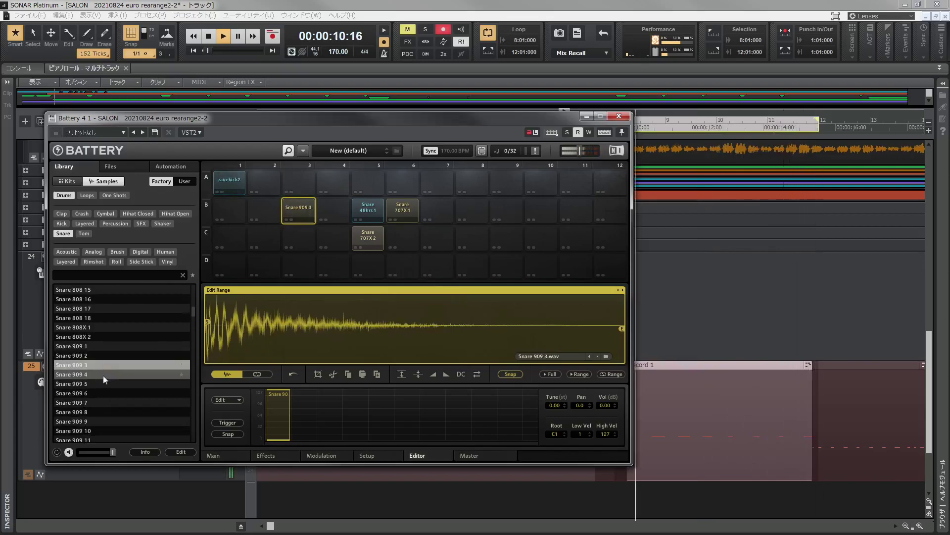
{"action": "double_click", "coordinate": [103, 375]}
{"action": "double_click", "coordinate": [105, 384]}
{"action": "double_click", "coordinate": [106, 394]}
{"action": "double_click", "coordinate": [106, 403]}
{"action": "double_click", "coordinate": [108, 411]}
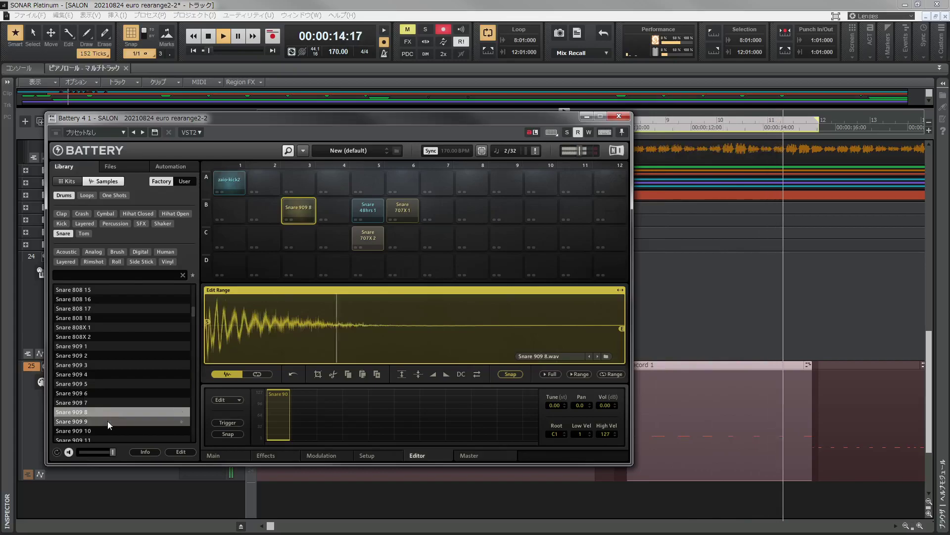
{"action": "double_click", "coordinate": [108, 420]}
Audition the 909 snare samples from Snare 909 10 to Snare 909 17 in cell B3
{"action": "scroll", "coordinate": [119, 411], "scroll_direction": "down", "scroll_amount": 4}
{"action": "double_click", "coordinate": [109, 391]}
{"action": "scroll", "coordinate": [103, 381], "scroll_direction": "down", "scroll_amount": 4}
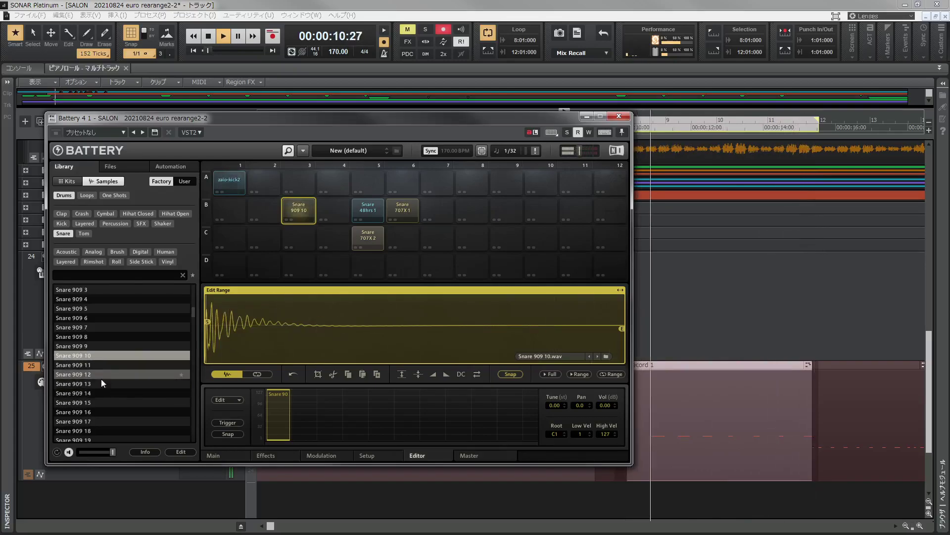
{"action": "double_click", "coordinate": [101, 364]}
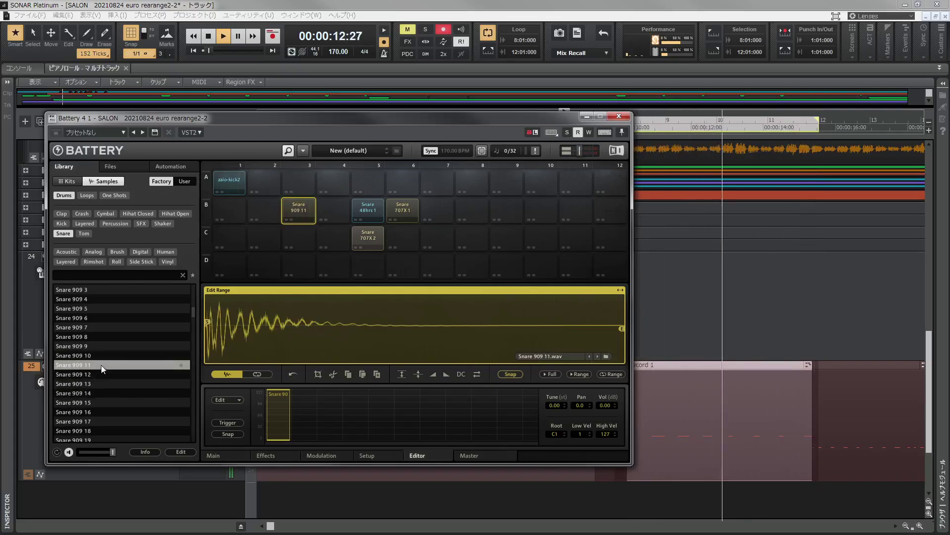
{"action": "double_click", "coordinate": [101, 373]}
{"action": "double_click", "coordinate": [102, 387]}
{"action": "double_click", "coordinate": [102, 392]}
{"action": "double_click", "coordinate": [102, 403]}
{"action": "double_click", "coordinate": [103, 412]}
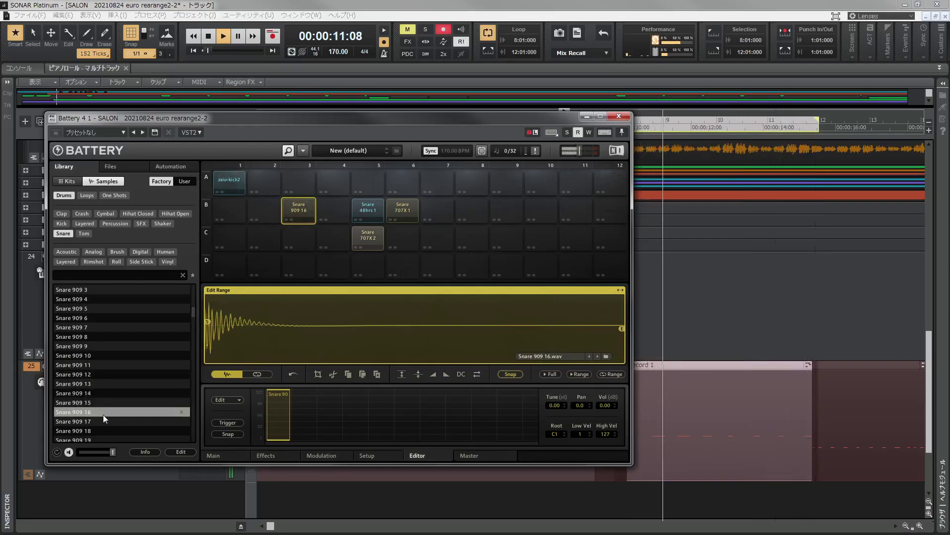
{"action": "double_click", "coordinate": [103, 420]}
Audition the 909 snare samples from Snare 909 18 to Snare 909 23 in cell B3
{"action": "scroll", "coordinate": [103, 396], "scroll_direction": "down", "scroll_amount": 3}
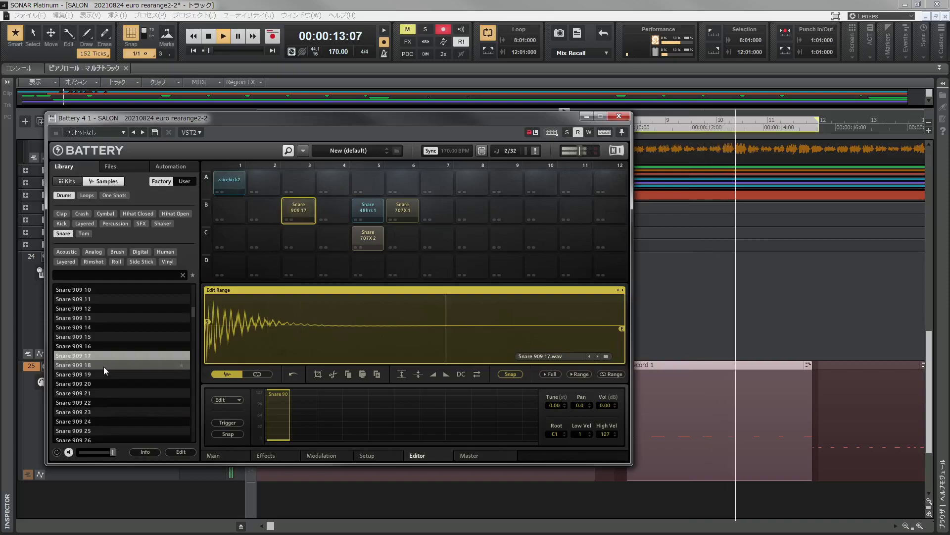
{"action": "double_click", "coordinate": [103, 366]}
{"action": "double_click", "coordinate": [103, 375]}
{"action": "double_click", "coordinate": [103, 380]}
{"action": "double_click", "coordinate": [107, 392]}
{"action": "double_click", "coordinate": [108, 402]}
{"action": "double_click", "coordinate": [113, 412]}
Audition snare samples in cell B3 from Snare About The Low DS through Snare Absynth 3
{"action": "scroll", "coordinate": [115, 396], "scroll_direction": "down", "scroll_amount": 5}
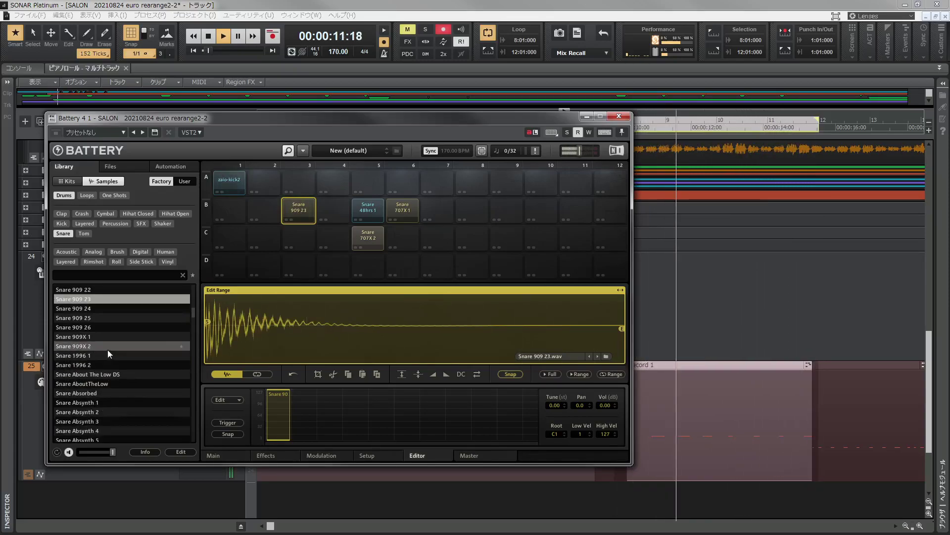
{"action": "double_click", "coordinate": [108, 374]}
{"action": "double_click", "coordinate": [108, 383]}
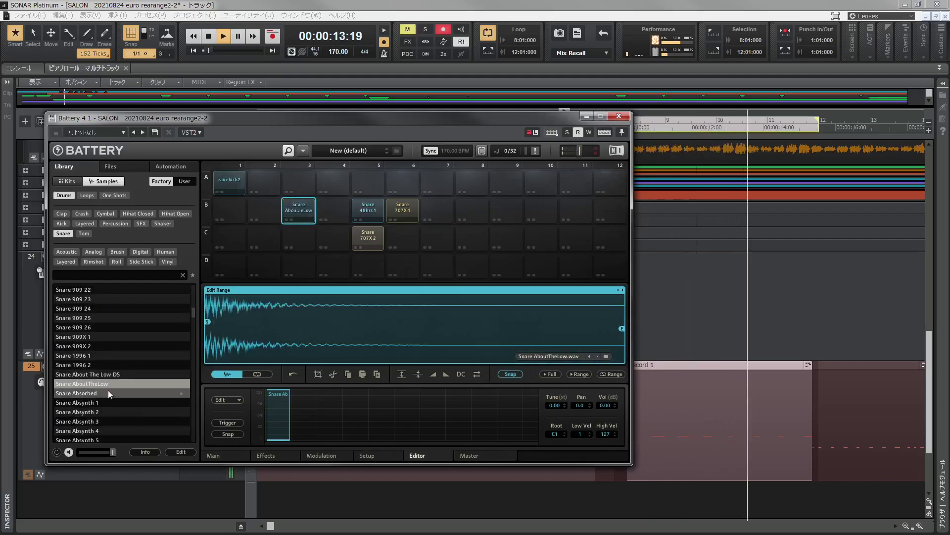
{"action": "double_click", "coordinate": [108, 393]}
{"action": "double_click", "coordinate": [109, 402]}
{"action": "double_click", "coordinate": [109, 408]}
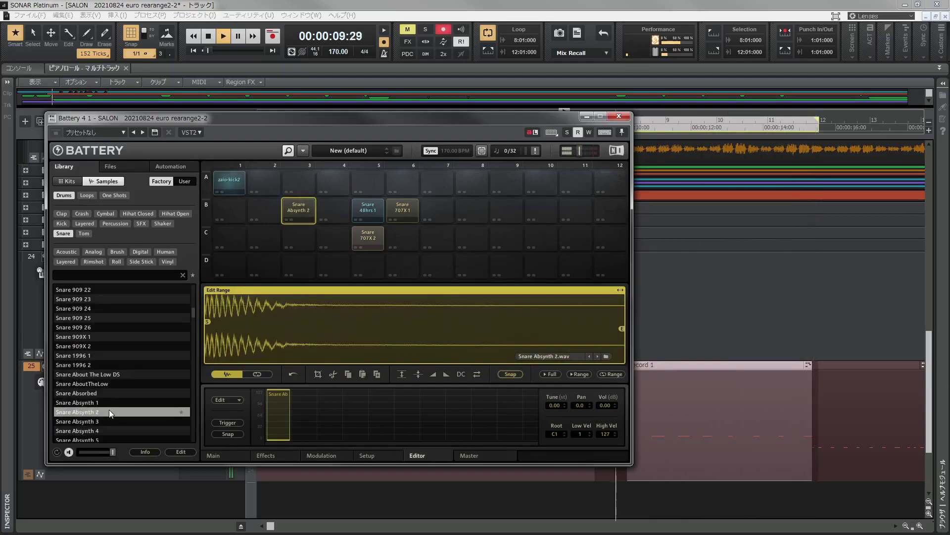
{"action": "scroll", "coordinate": [109, 409], "scroll_direction": "down", "scroll_amount": 3}
{"action": "double_click", "coordinate": [111, 346]}
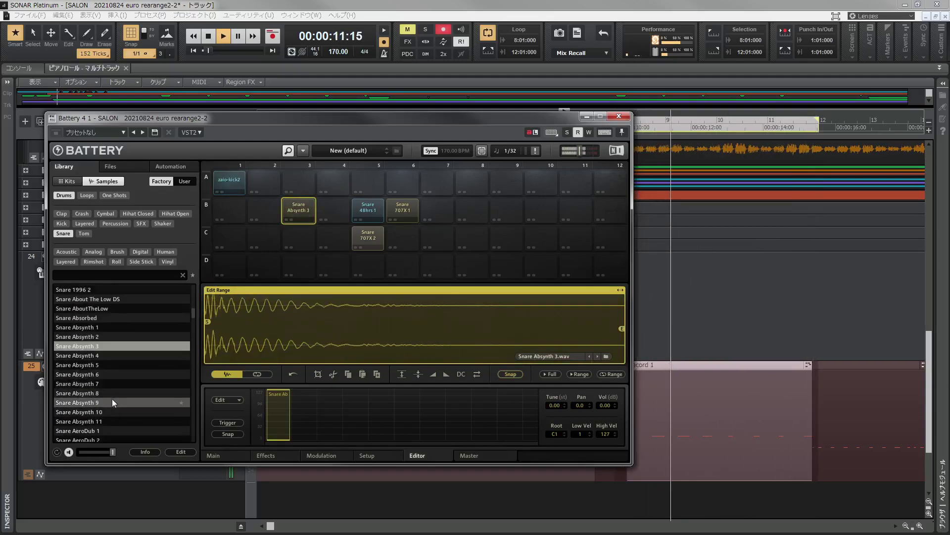
Audition snare samples in cell B3 from Snare Absynth 4 and 5 through Snare AeroDub 1 and 2 to Snare AfroShop 3
{"action": "double_click", "coordinate": [111, 354]}
{"action": "double_click", "coordinate": [114, 366]}
{"action": "scroll", "coordinate": [118, 382], "scroll_direction": "down", "scroll_amount": 4}
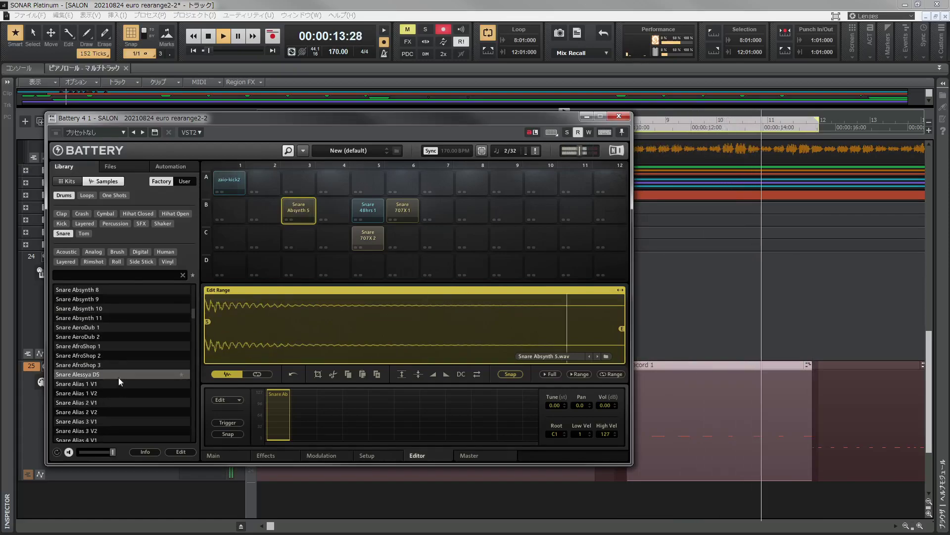
{"action": "double_click", "coordinate": [114, 327]}
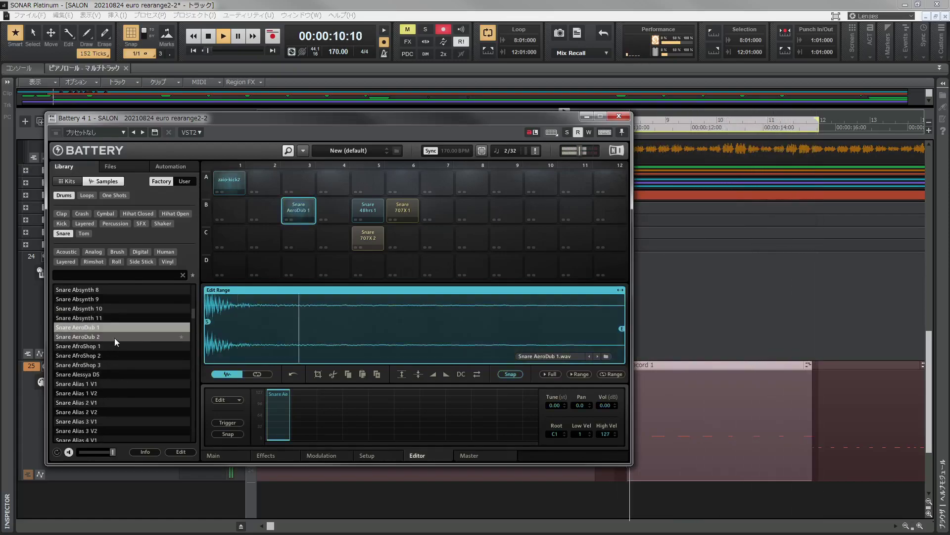
{"action": "double_click", "coordinate": [114, 336]}
{"action": "double_click", "coordinate": [115, 346]}
{"action": "double_click", "coordinate": [115, 353]}
{"action": "double_click", "coordinate": [115, 364]}
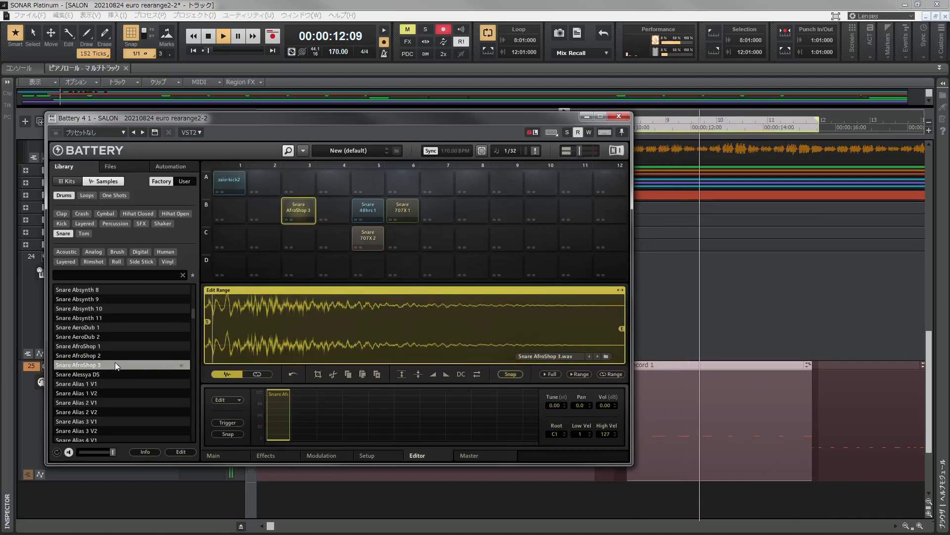
Audition a selection of the Snare Alias samples in cell B3, starting with Snare Alias 1 V1
{"action": "double_click", "coordinate": [117, 383]}
{"action": "double_click", "coordinate": [117, 393]}
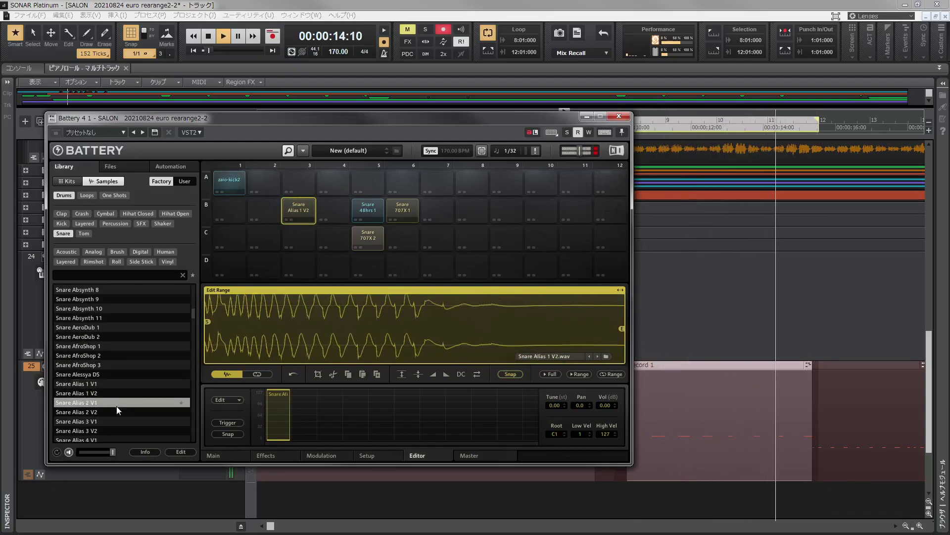
{"action": "double_click", "coordinate": [117, 402]}
{"action": "scroll", "coordinate": [114, 391], "scroll_direction": "down", "scroll_amount": 2}
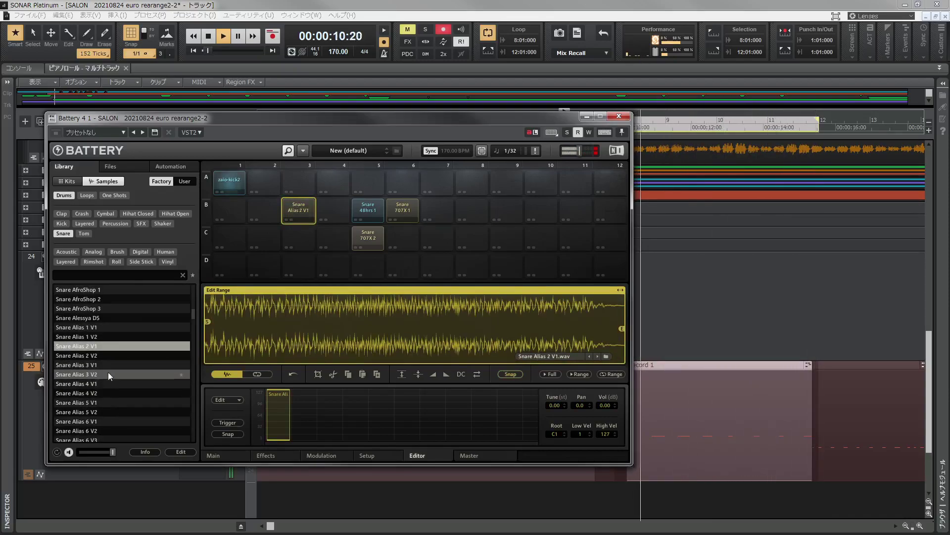
{"action": "double_click", "coordinate": [108, 357]}
{"action": "double_click", "coordinate": [108, 367]}
{"action": "scroll", "coordinate": [111, 376], "scroll_direction": "down", "scroll_amount": 2}
{"action": "scroll", "coordinate": [114, 386], "scroll_direction": "down", "scroll_amount": 2}
{"action": "double_click", "coordinate": [112, 364]}
{"action": "scroll", "coordinate": [111, 363], "scroll_direction": "down", "scroll_amount": 2}
Audition the Alkaloid snares from 2 V1 to 4 V1 in cell B3 and set aside Snare Alkaloid 4 V1 in cell C6
{"action": "double_click", "coordinate": [110, 337]}
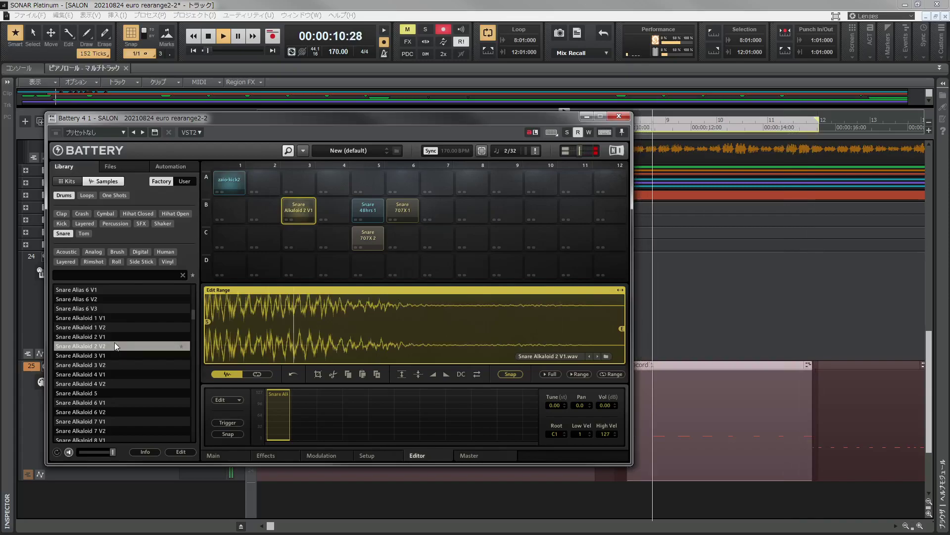
{"action": "double_click", "coordinate": [115, 343]}
{"action": "double_click", "coordinate": [118, 355]}
{"action": "double_click", "coordinate": [120, 364]}
{"action": "double_click", "coordinate": [120, 373]}
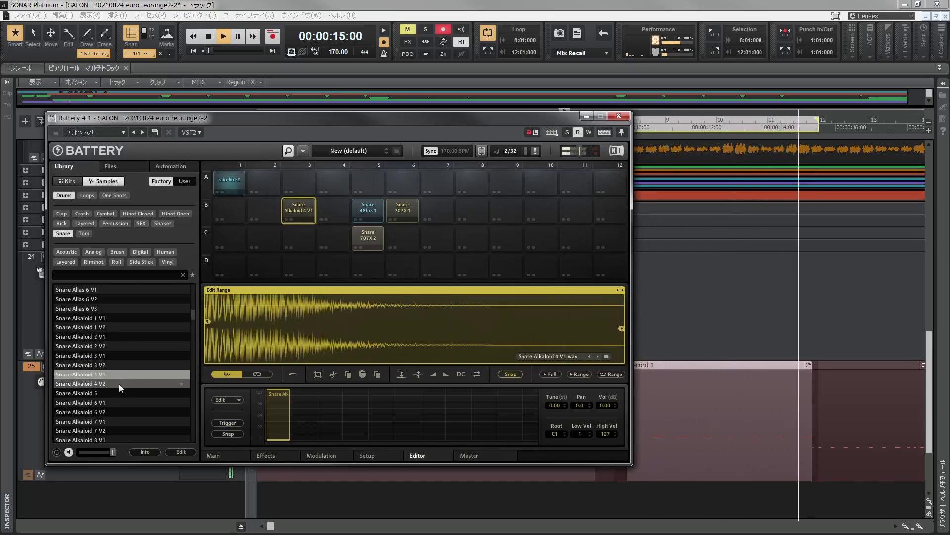
{"action": "left_click_drag", "start_coordinate": [299, 224], "coordinate": [390, 243]}
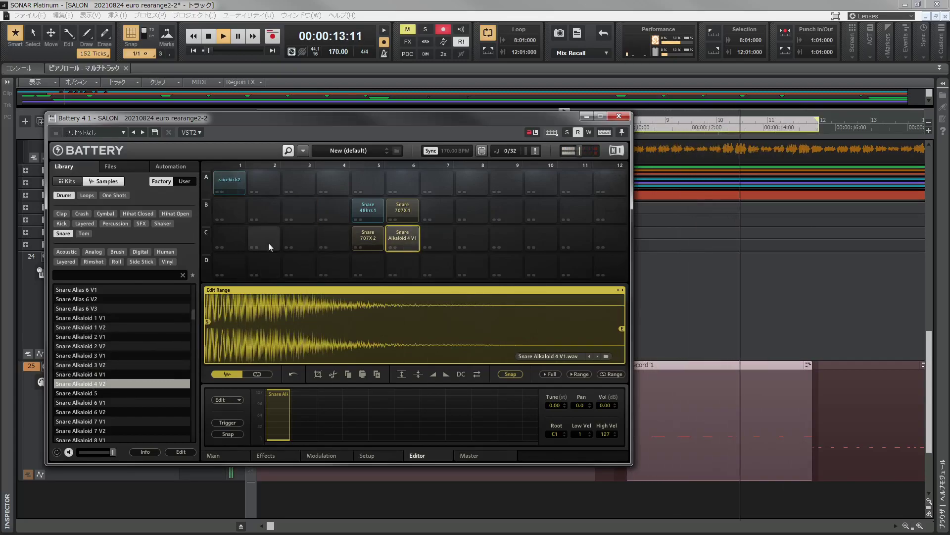
Load Snare Alkaloid 4 V2 into cell B3, move it to cell D5 and replace it there with Snare Alkaloid 5
{"action": "left_click", "coordinate": [297, 212]}
{"action": "double_click", "coordinate": [90, 384]}
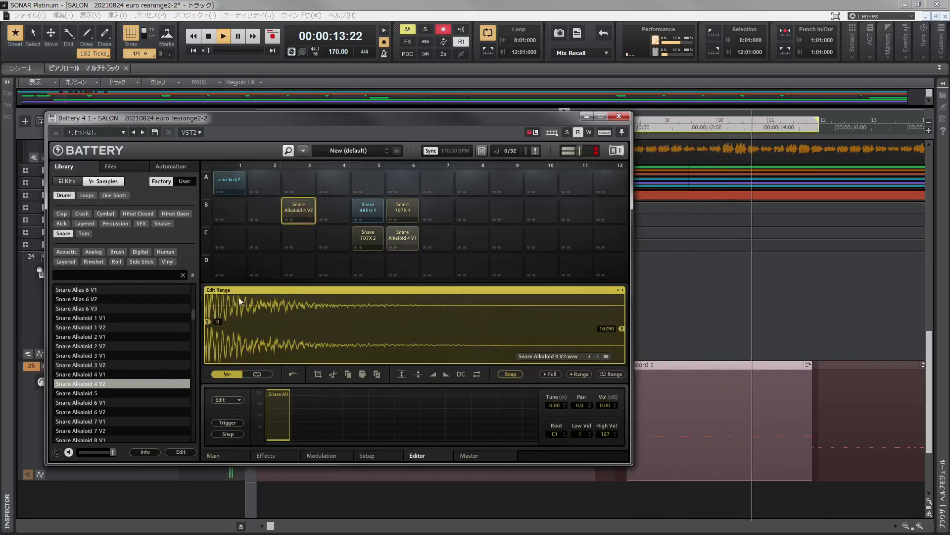
{"action": "left_click_drag", "start_coordinate": [306, 210], "coordinate": [365, 265]}
{"action": "double_click", "coordinate": [92, 393]}
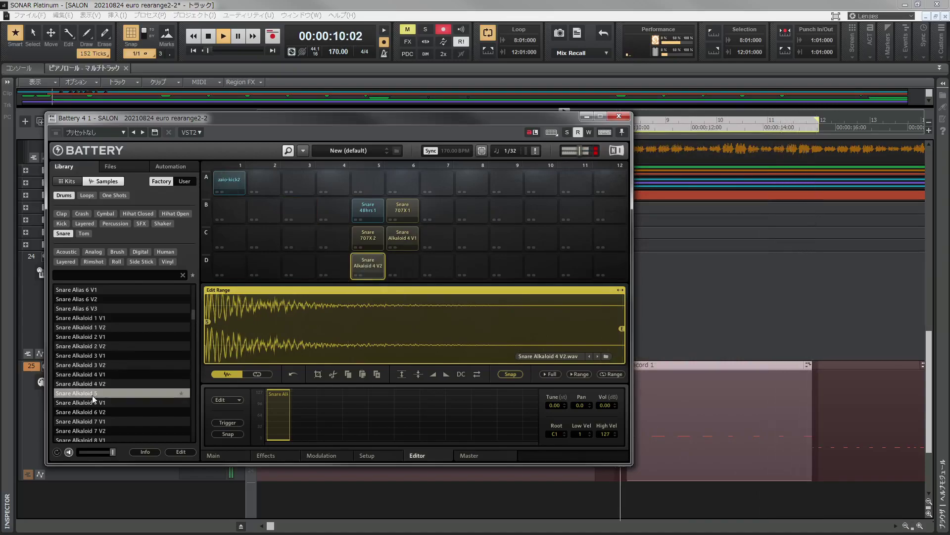
Audition the Alkaloid snares in cell B3 from Snare Alkaloid 5 to Snare Alkaloid 8 V1
{"action": "left_click", "coordinate": [296, 213]}
{"action": "double_click", "coordinate": [96, 393]}
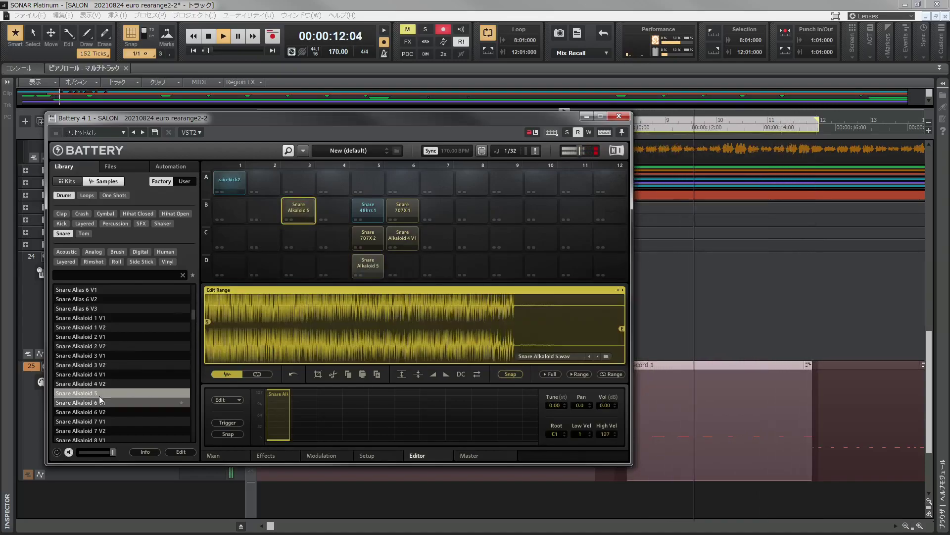
{"action": "double_click", "coordinate": [109, 412]}
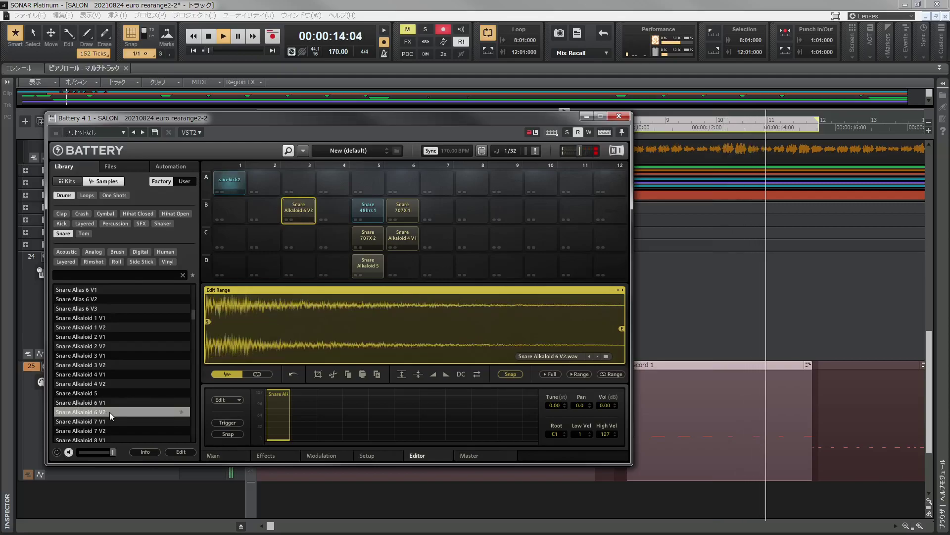
{"action": "double_click", "coordinate": [105, 429]}
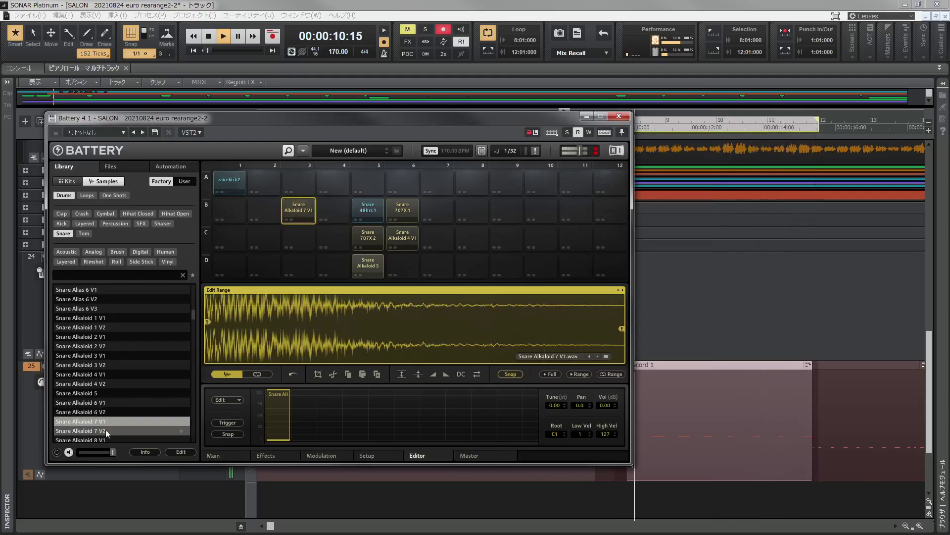
{"action": "scroll", "coordinate": [125, 421], "scroll_direction": "down", "scroll_amount": 2}
{"action": "scroll", "coordinate": [125, 421], "scroll_direction": "down", "scroll_amount": 1}
{"action": "double_click", "coordinate": [108, 399]}
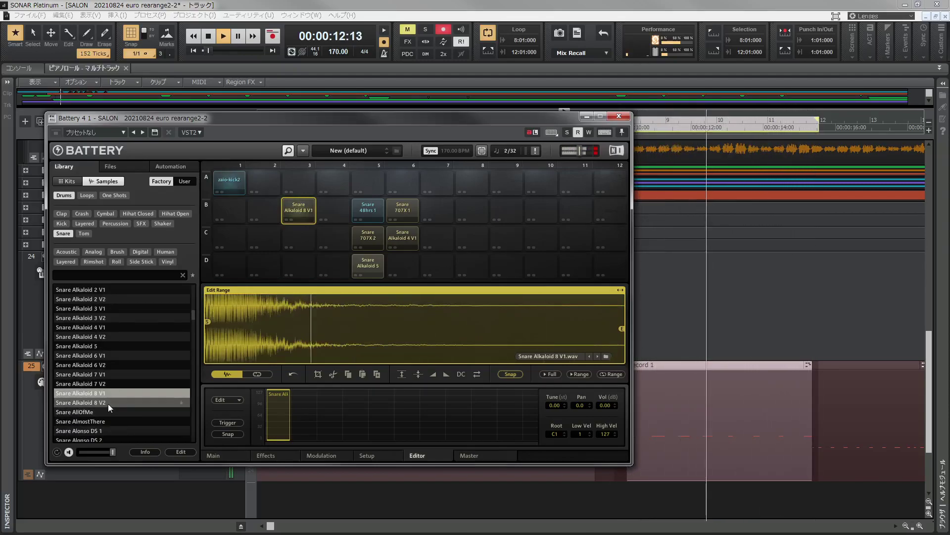
Compare Snare AlmostThere with Snare AllOfMe in cell B3 and set aside Snare AlmostThere in cell C3
{"action": "double_click", "coordinate": [112, 420]}
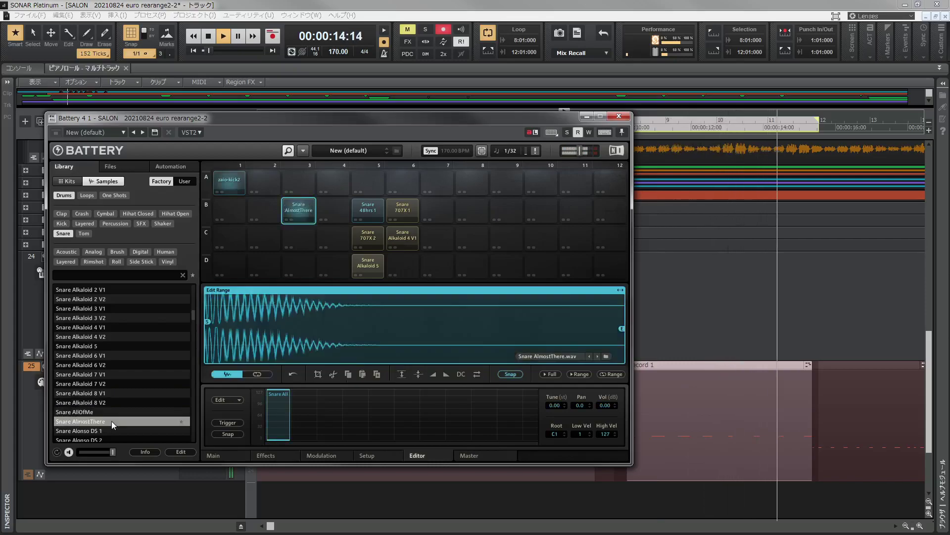
{"action": "scroll", "coordinate": [125, 421], "scroll_direction": "down", "scroll_amount": 1}
{"action": "double_click", "coordinate": [108, 383]}
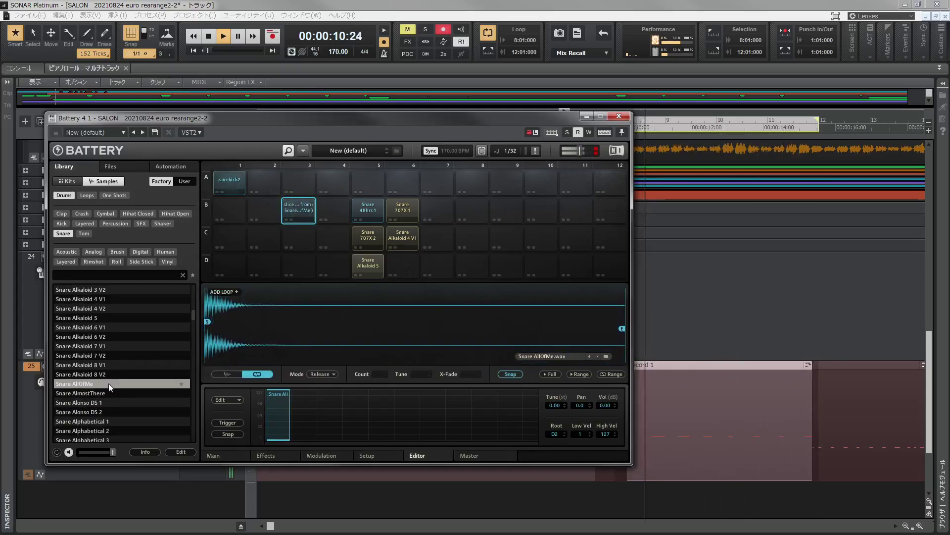
{"action": "double_click", "coordinate": [111, 392]}
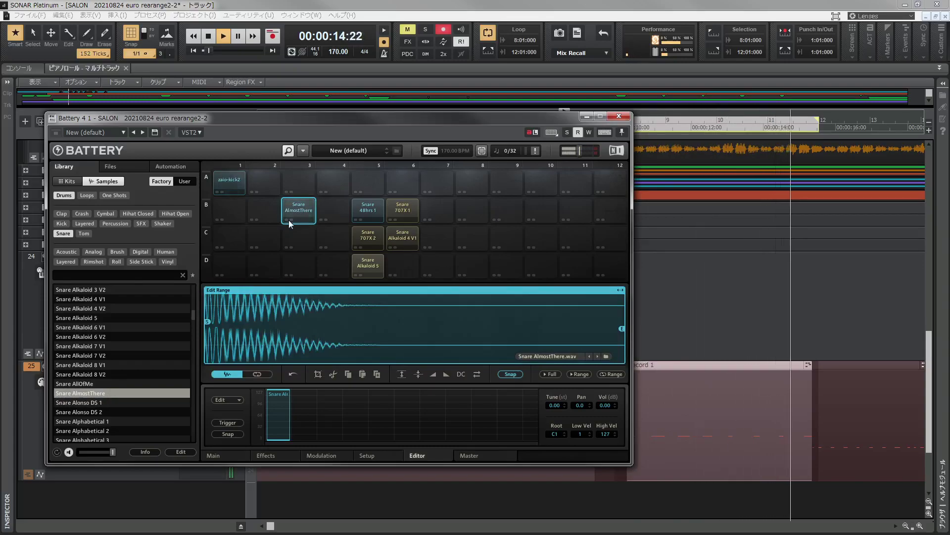
{"action": "left_click_drag", "start_coordinate": [290, 223], "coordinate": [296, 242]}
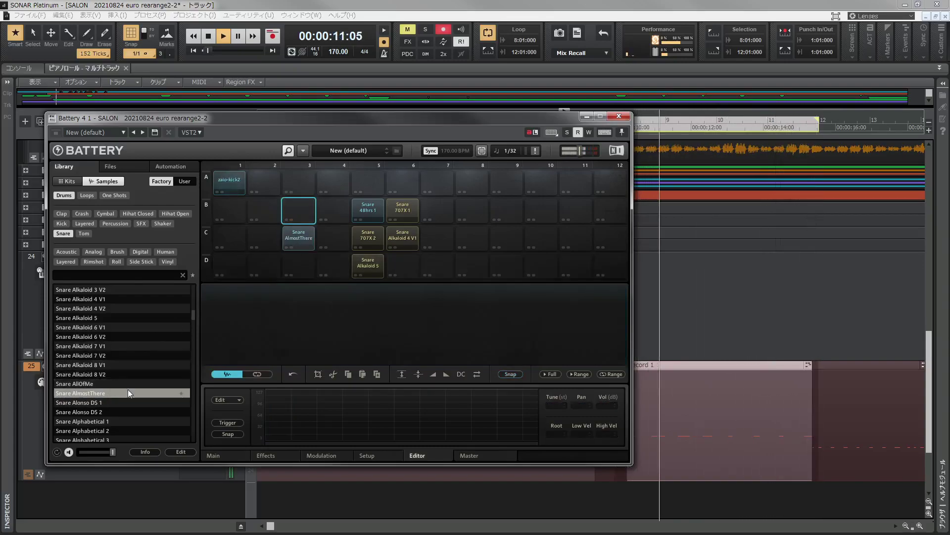
Audition Snare Alonso DS 1 and the Alphabetical snares from 1 to 6 in cell B3
{"action": "double_click", "coordinate": [114, 401]}
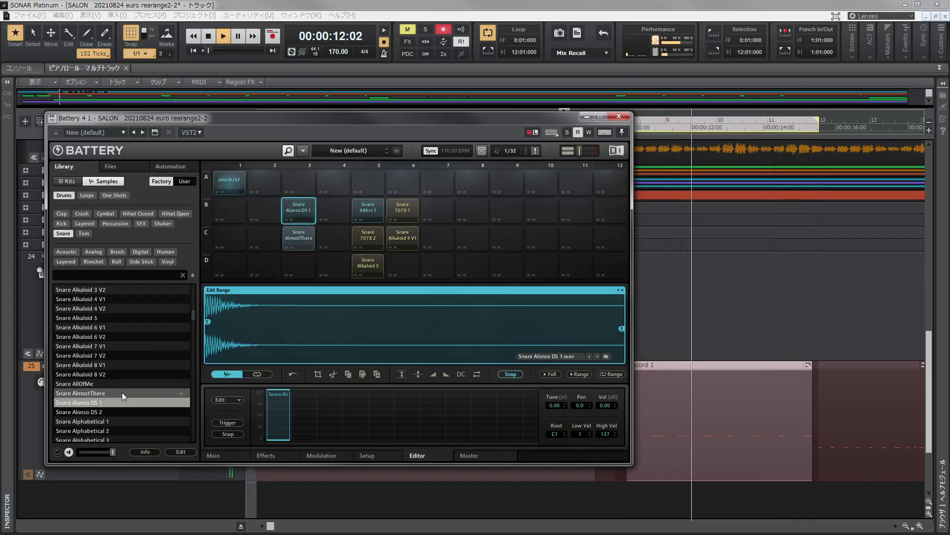
{"action": "double_click", "coordinate": [112, 421]}
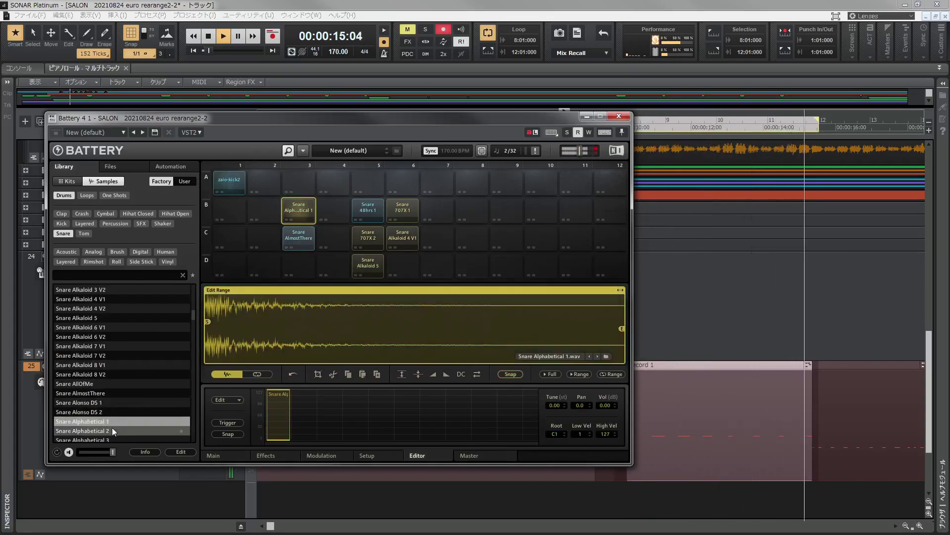
{"action": "double_click", "coordinate": [113, 431]}
{"action": "scroll", "coordinate": [112, 427], "scroll_direction": "down", "scroll_amount": 4}
{"action": "double_click", "coordinate": [109, 346]}
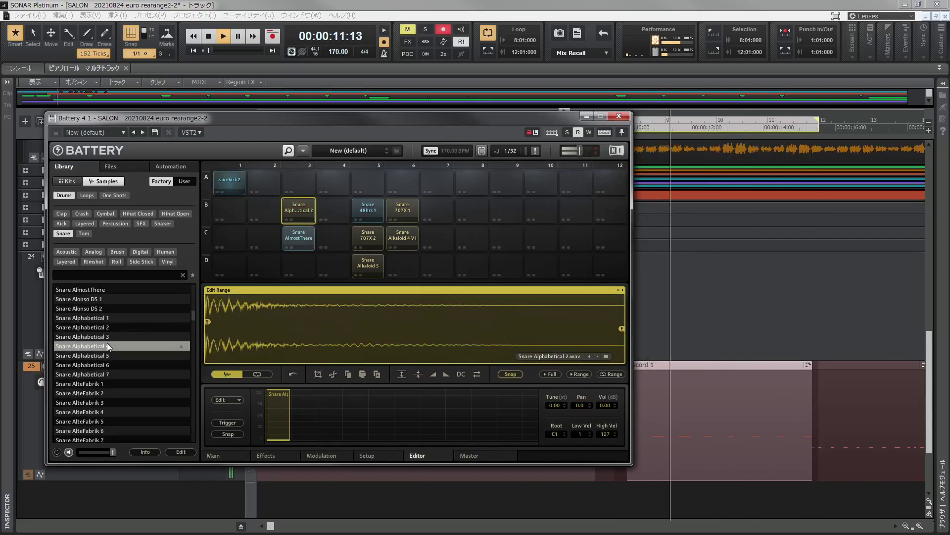
{"action": "scroll", "coordinate": [117, 379], "scroll_direction": "down", "scroll_amount": 1}
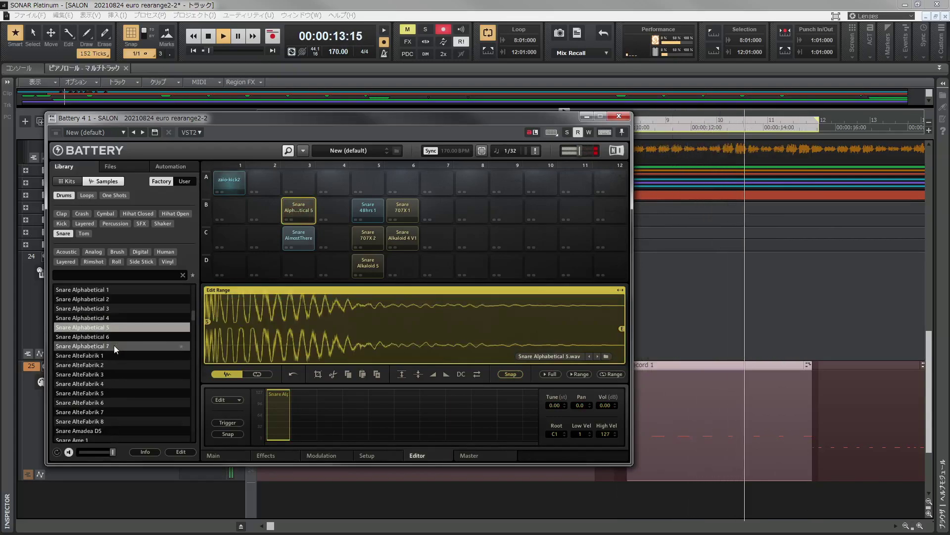
{"action": "double_click", "coordinate": [110, 336]}
Audition snare samples in cell B3 from Snare AlteFabrik 2 through Snare Amadea DS to Snare Ame 1, and stop the playback
{"action": "double_click", "coordinate": [109, 362]}
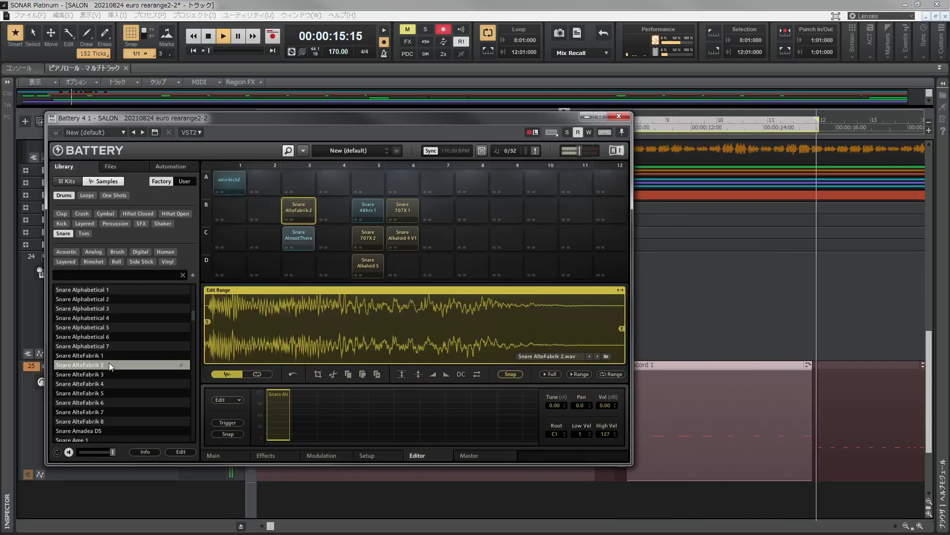
{"action": "double_click", "coordinate": [113, 376]}
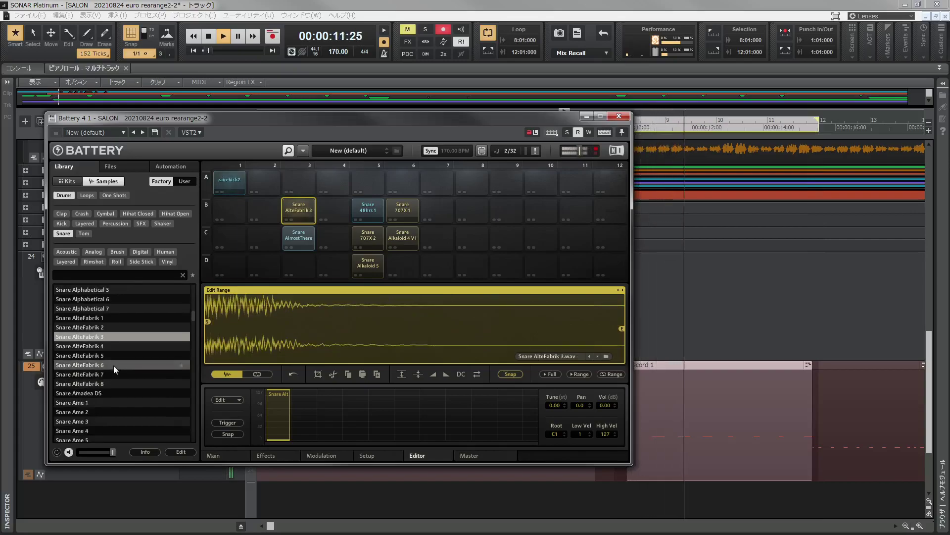
{"action": "double_click", "coordinate": [112, 365]}
{"action": "double_click", "coordinate": [111, 346]}
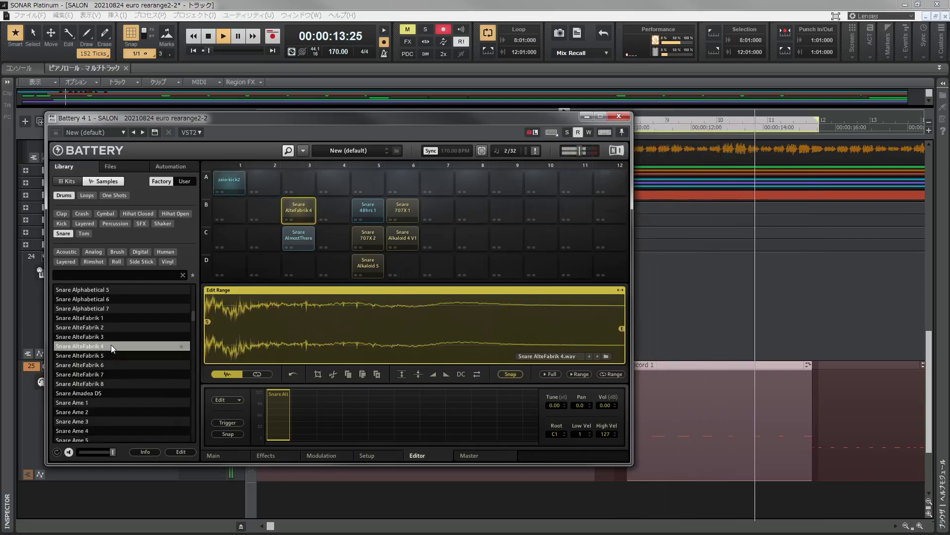
{"action": "double_click", "coordinate": [111, 392]}
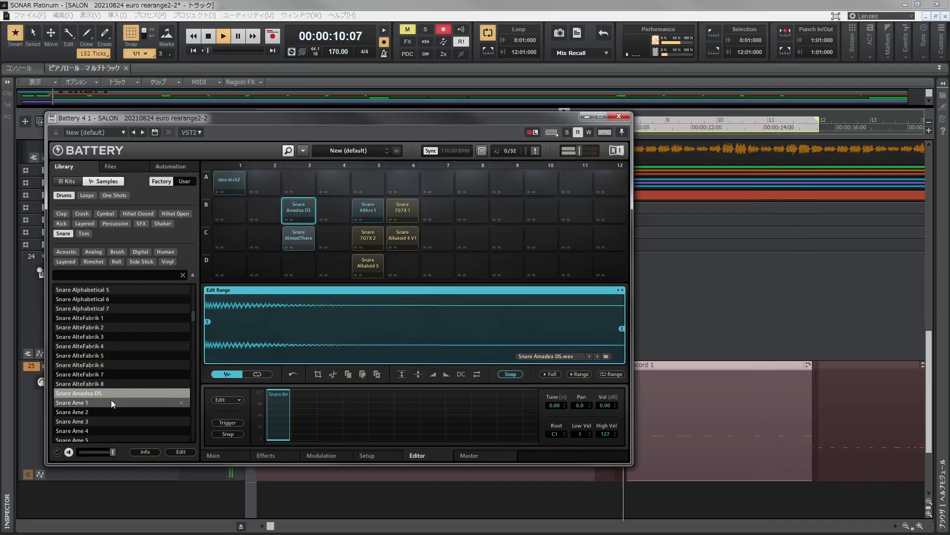
{"action": "double_click", "coordinate": [111, 401]}
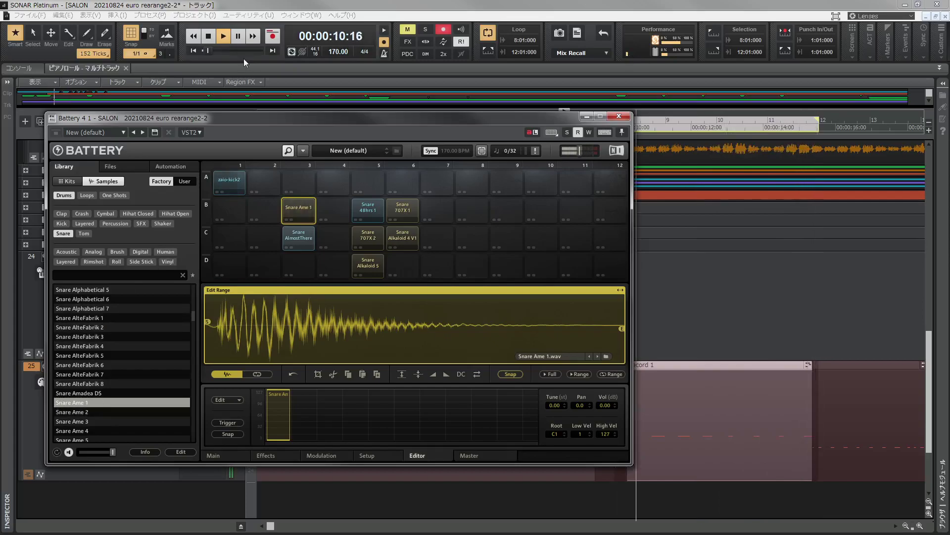
{"action": "left_click", "coordinate": [210, 39]}
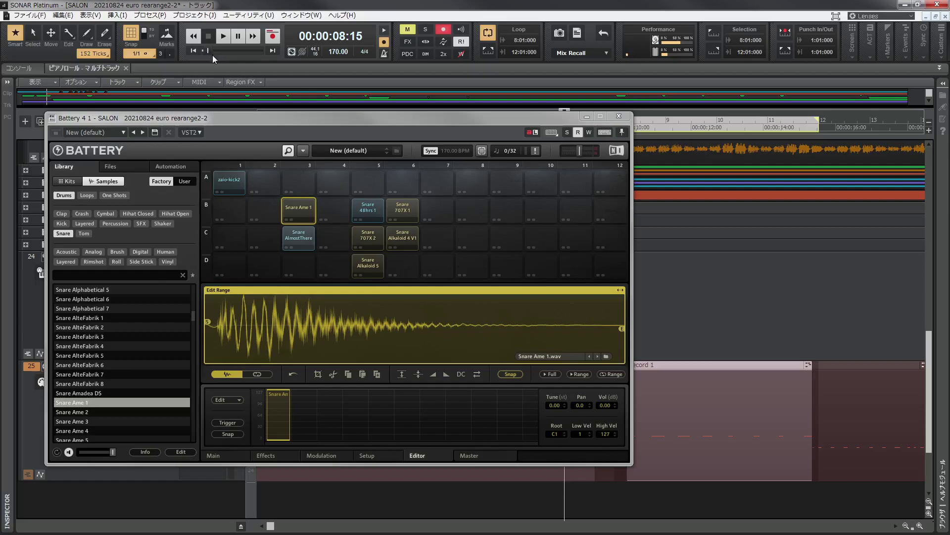
Restart the looping playback and audition Snare Ame 2, Snare Ame 3 and Snare Ame 4 in cell B3
{"action": "left_click", "coordinate": [225, 35]}
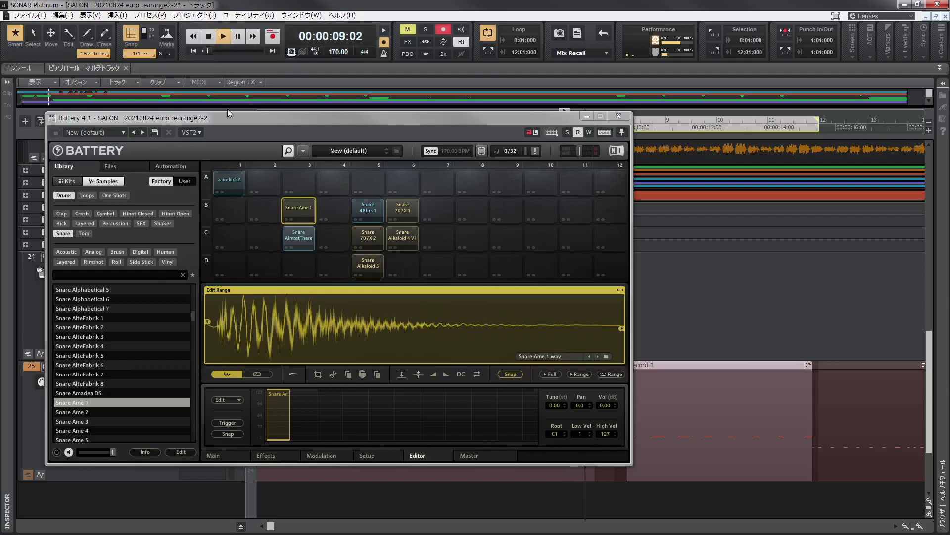
{"action": "left_click", "coordinate": [97, 411]}
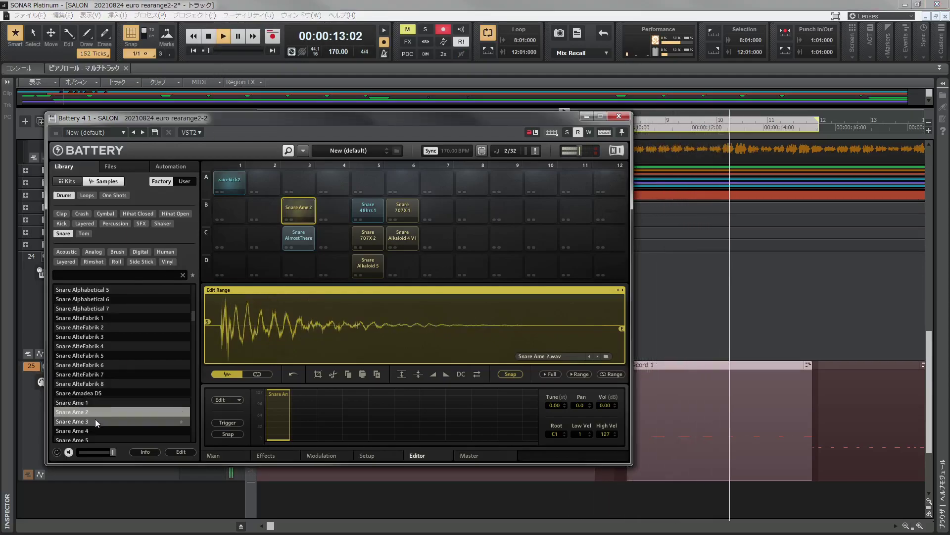
{"action": "left_click", "coordinate": [95, 420]}
{"action": "left_click", "coordinate": [96, 429]}
{"action": "scroll", "coordinate": [121, 416], "scroll_direction": "down", "scroll_amount": 2}
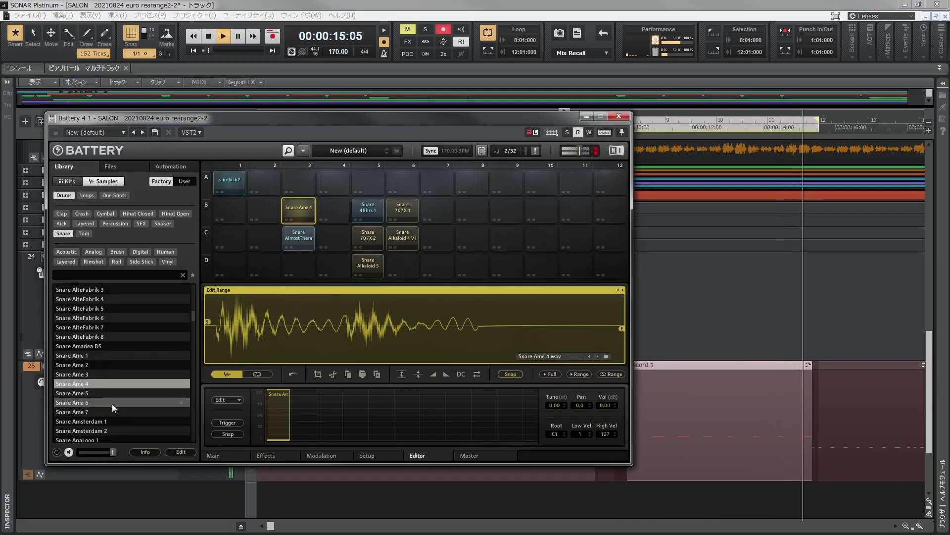
Audition Snare Ame 5 to Snare Ame 7 and Snare Amsterdam 1 and 2 in cell B3
{"action": "left_click", "coordinate": [111, 397]}
{"action": "left_click", "coordinate": [107, 403]}
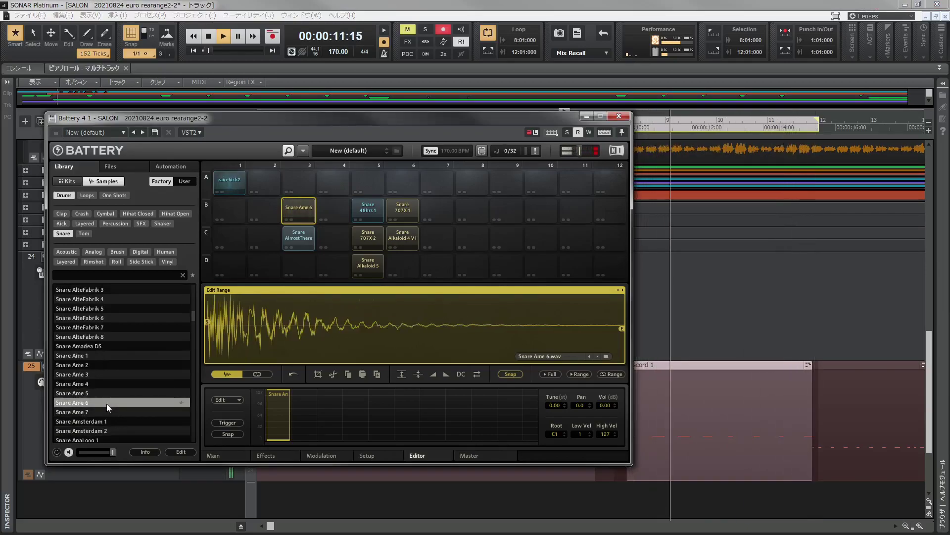
{"action": "left_click", "coordinate": [106, 410]}
{"action": "left_click", "coordinate": [106, 421]}
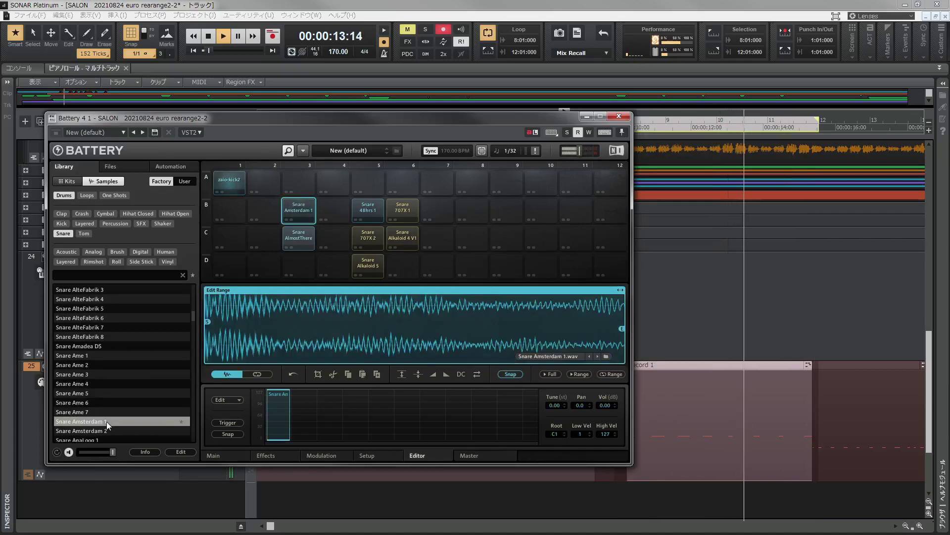
{"action": "scroll", "coordinate": [123, 410], "scroll_direction": "down", "scroll_amount": 1}
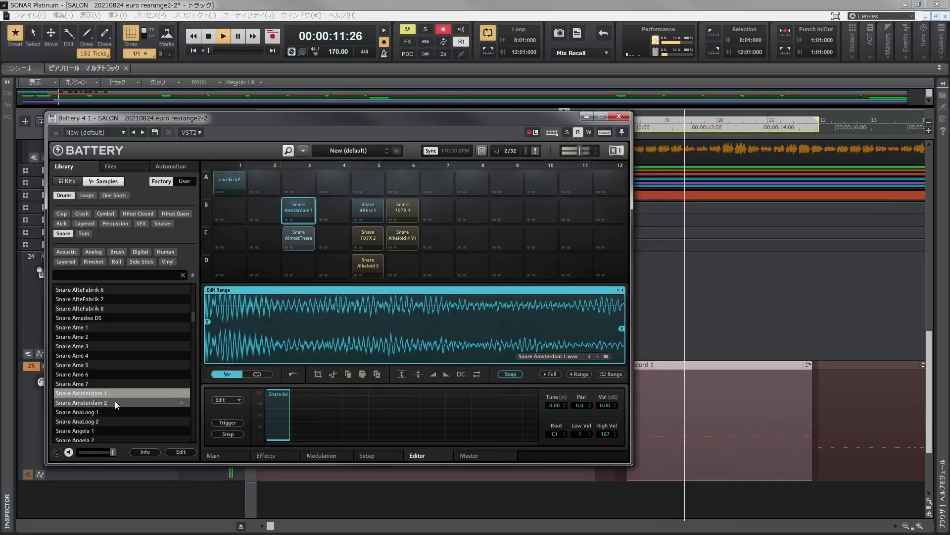
{"action": "left_click", "coordinate": [115, 403]}
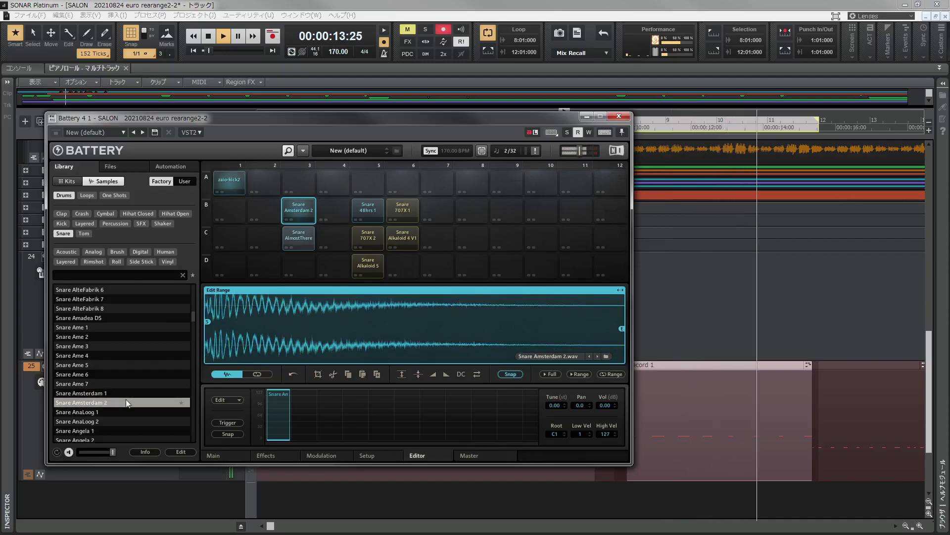
Audition Snare AnaLoog 2, Snare Angela 1, Snare Angela 2 and Snare AnimalThug 1 in cell B3
{"action": "left_click", "coordinate": [114, 420]}
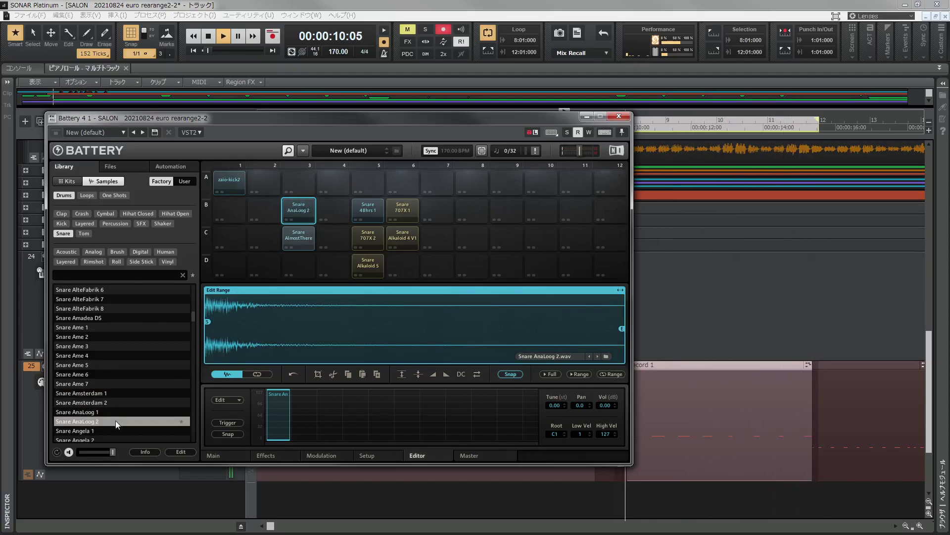
{"action": "left_click", "coordinate": [115, 428]}
{"action": "scroll", "coordinate": [119, 418], "scroll_direction": "down", "scroll_amount": 1}
{"action": "left_click", "coordinate": [114, 412]}
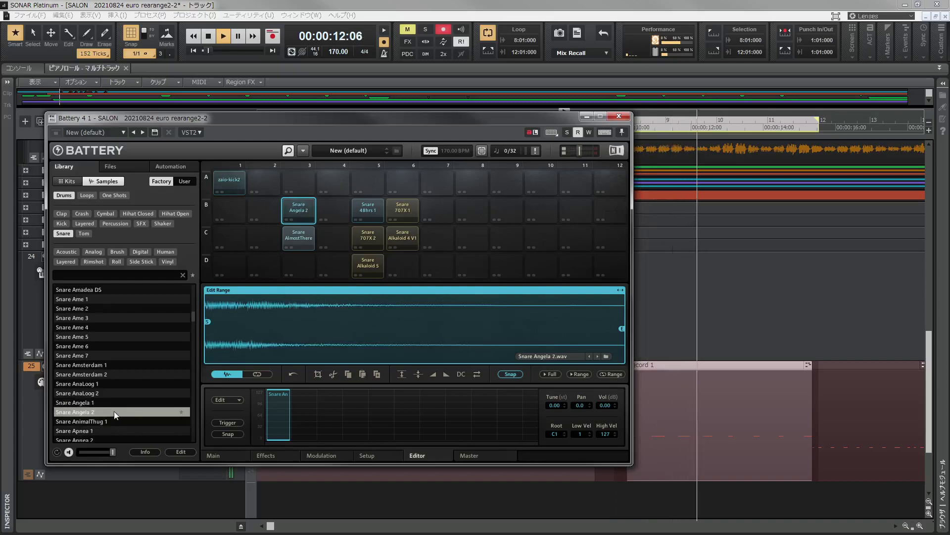
{"action": "scroll", "coordinate": [116, 417], "scroll_direction": "down", "scroll_amount": 1}
{"action": "left_click", "coordinate": [114, 394]}
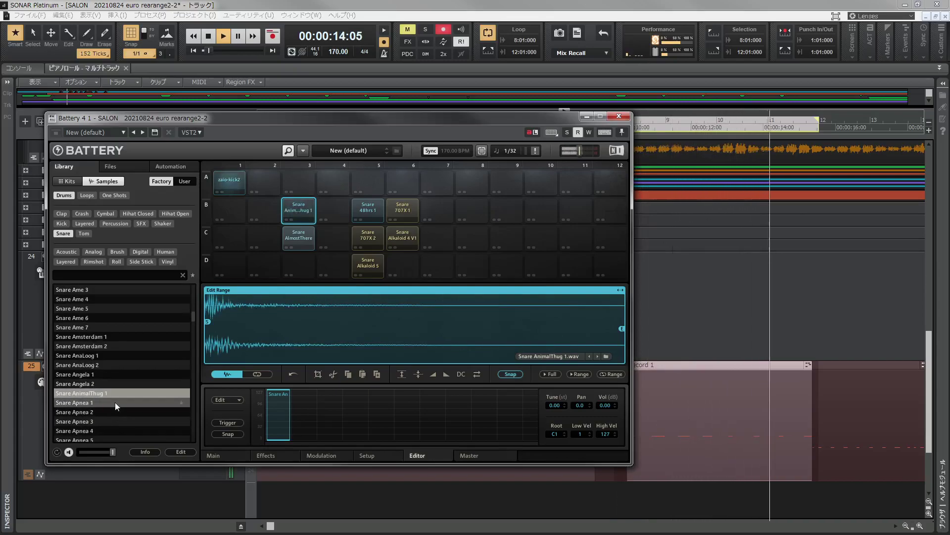
Audition the Snare Apnea samples from Snare Apnea 1 to Snare Apnea 6 in cell B3
{"action": "left_click", "coordinate": [114, 402]}
{"action": "left_click", "coordinate": [114, 412]}
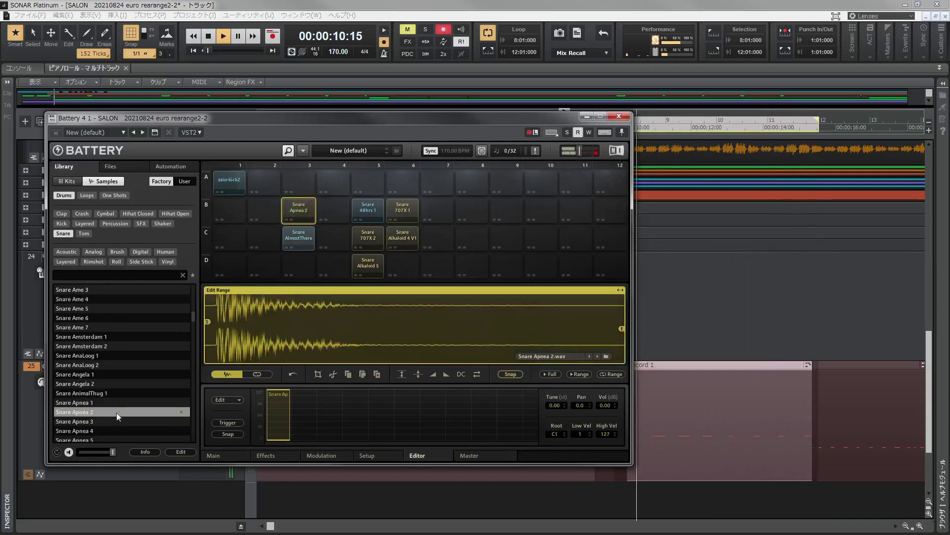
{"action": "left_click", "coordinate": [112, 422]}
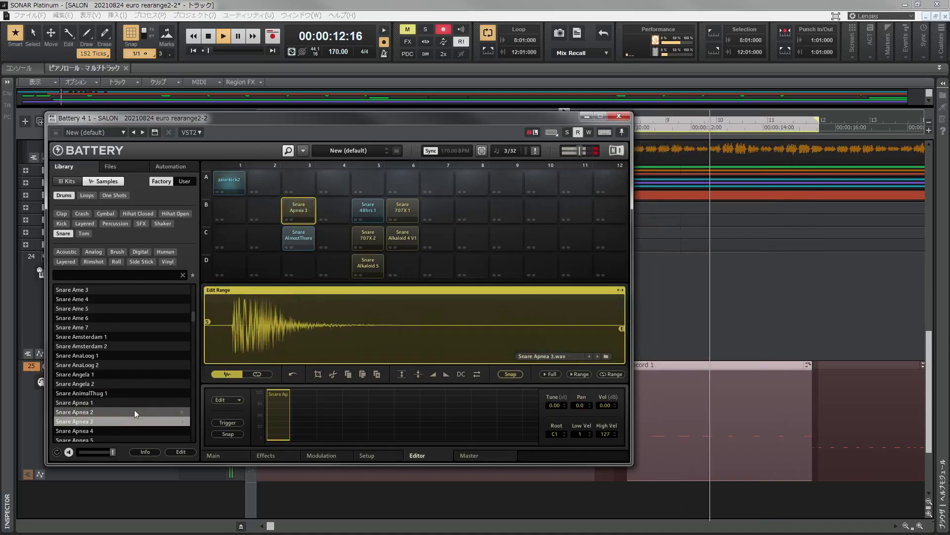
{"action": "scroll", "coordinate": [119, 402], "scroll_direction": "down", "scroll_amount": 1}
{"action": "left_click", "coordinate": [114, 403]}
{"action": "left_click", "coordinate": [121, 417]}
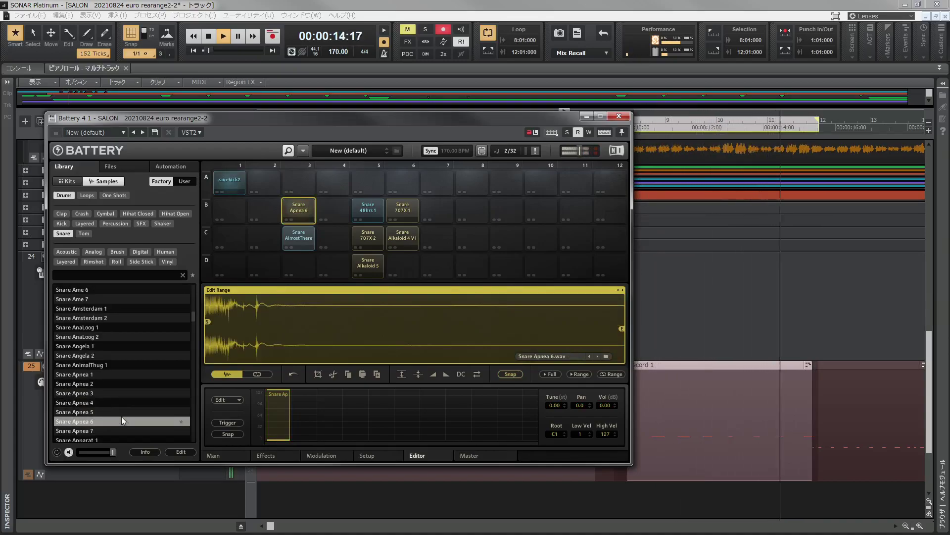
Audition Snare Apnea 7 and Snare Apparat 1, 2 and 3 in cell B3
{"action": "scroll", "coordinate": [130, 392], "scroll_direction": "down", "scroll_amount": 2}
{"action": "left_click", "coordinate": [123, 374]}
{"action": "left_click", "coordinate": [126, 384]}
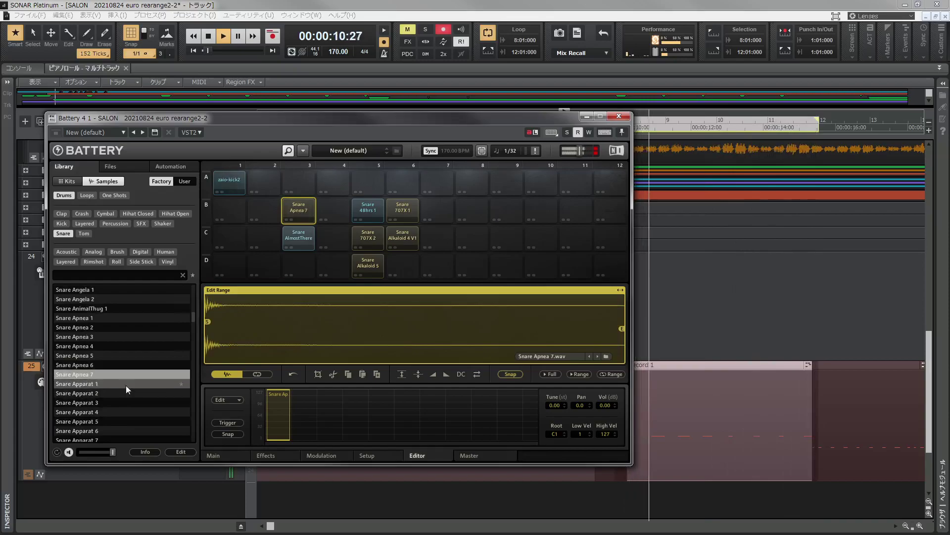
{"action": "left_click", "coordinate": [127, 392]}
{"action": "left_click", "coordinate": [128, 403]}
Audition Snare Apparat 4, Snare Apparat 5 and Snare Apparat 6 in cell B3
{"action": "scroll", "coordinate": [129, 409], "scroll_direction": "down", "scroll_amount": 1}
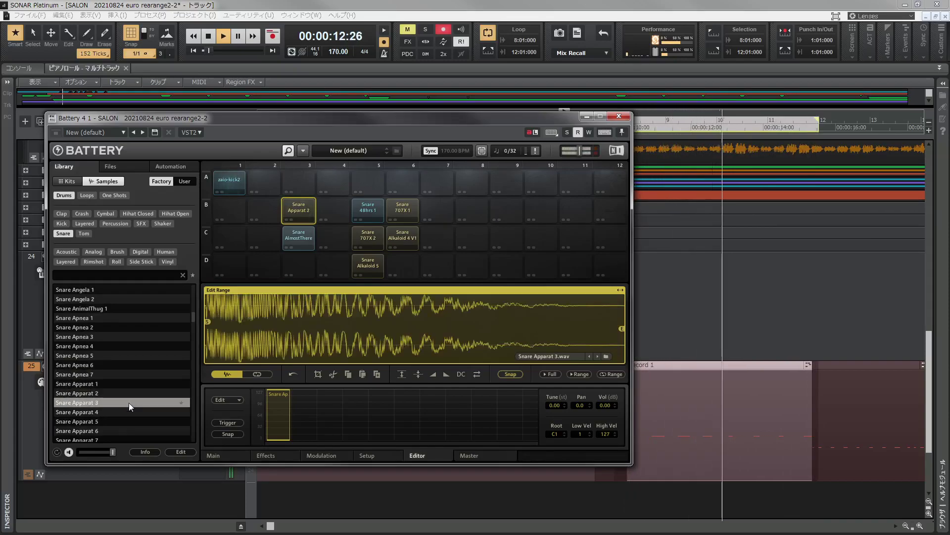
{"action": "scroll", "coordinate": [130, 410], "scroll_direction": "down", "scroll_amount": 1}
{"action": "left_click", "coordinate": [119, 385]}
{"action": "left_click", "coordinate": [124, 396]}
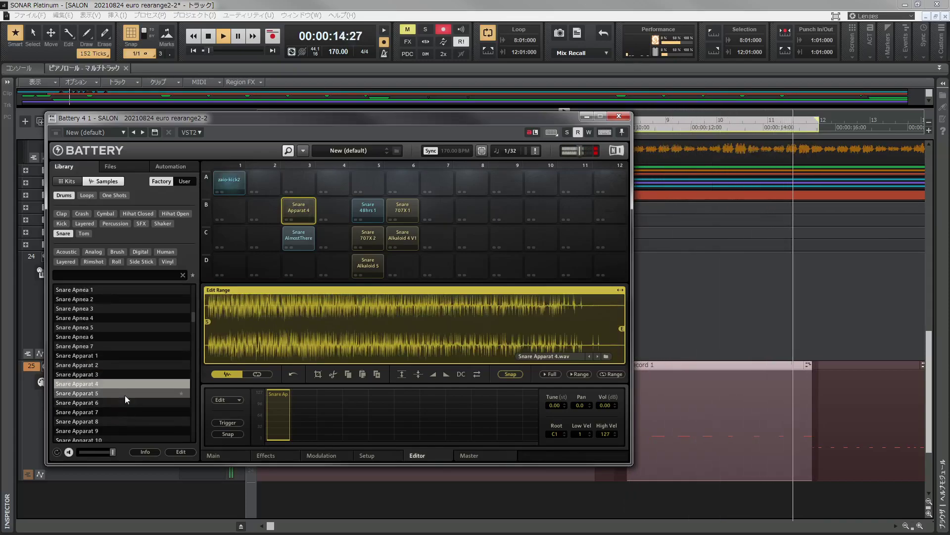
{"action": "scroll", "coordinate": [127, 399], "scroll_direction": "down", "scroll_amount": 2}
{"action": "left_click", "coordinate": [122, 387]}
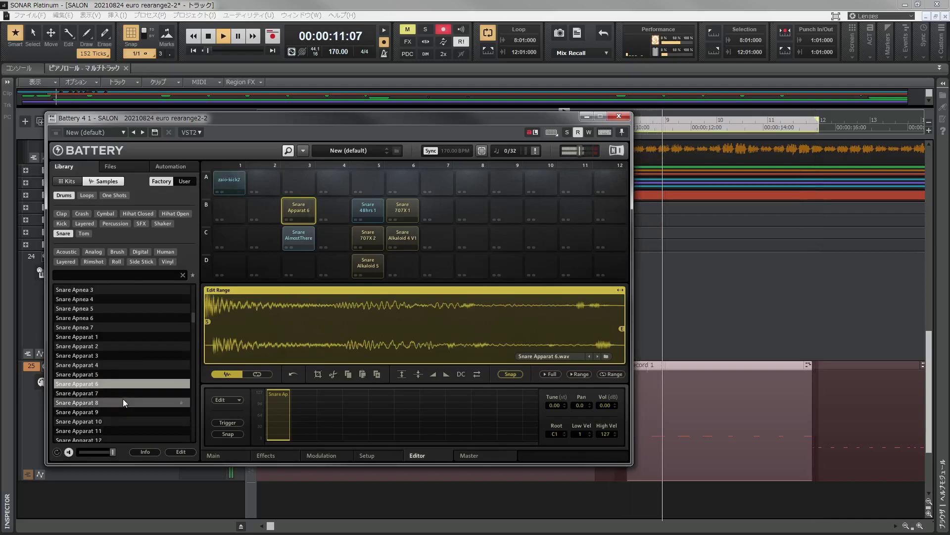
Audition Snare Apparat 7 through Snare Apparat 10 in cell B3
{"action": "scroll", "coordinate": [123, 399], "scroll_direction": "down", "scroll_amount": 2}
{"action": "left_click", "coordinate": [123, 378]}
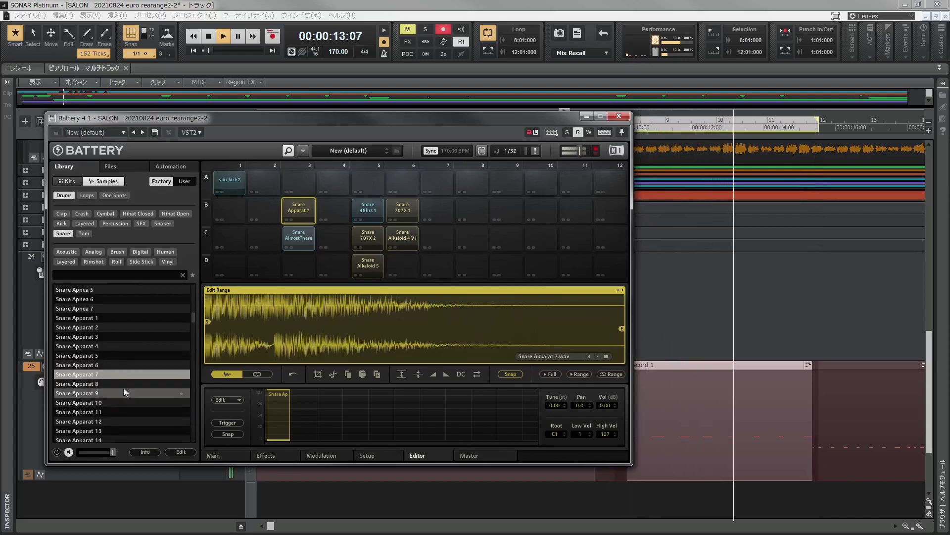
{"action": "left_click", "coordinate": [123, 385]}
{"action": "left_click", "coordinate": [127, 393]}
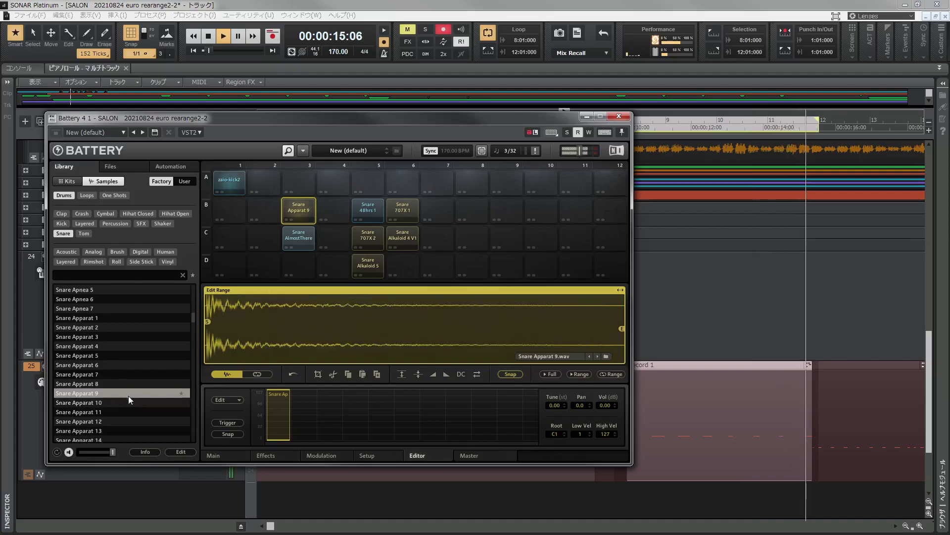
{"action": "left_click", "coordinate": [129, 402]}
Audition Snare Apparat 13 and Snare Arcocen 1, 2 and 5 in cell B3
{"action": "scroll", "coordinate": [130, 396], "scroll_direction": "down", "scroll_amount": 4}
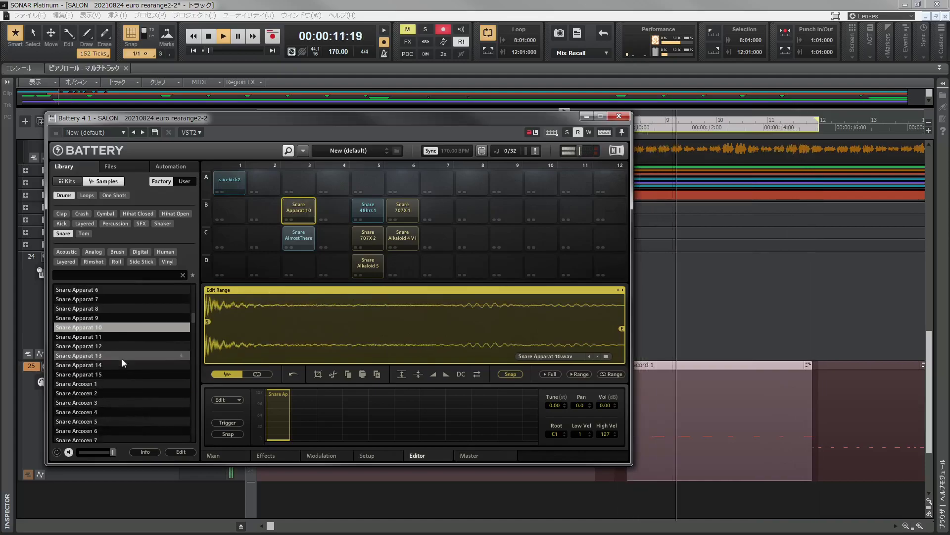
{"action": "left_click", "coordinate": [122, 358]}
{"action": "left_click", "coordinate": [125, 384]}
{"action": "left_click", "coordinate": [127, 391]}
{"action": "scroll", "coordinate": [133, 395], "scroll_direction": "down", "scroll_amount": 2}
{"action": "left_click", "coordinate": [132, 384]}
Load Snare Arena 1 into cell B3, put the Battery window away and stop the playback
{"action": "scroll", "coordinate": [141, 396], "scroll_direction": "down", "scroll_amount": 2}
{"action": "left_click", "coordinate": [133, 374]}
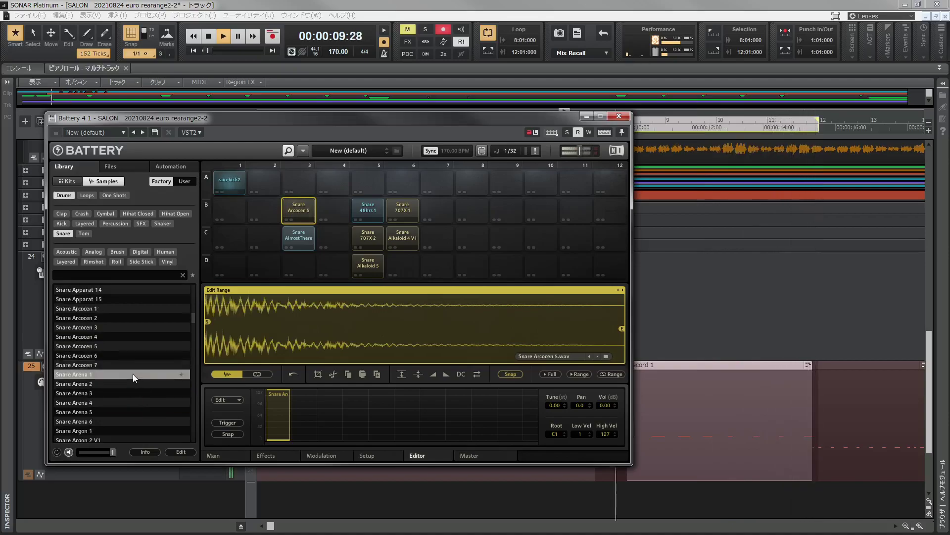
{"action": "scroll", "coordinate": [141, 394], "scroll_direction": "down", "scroll_amount": 2}
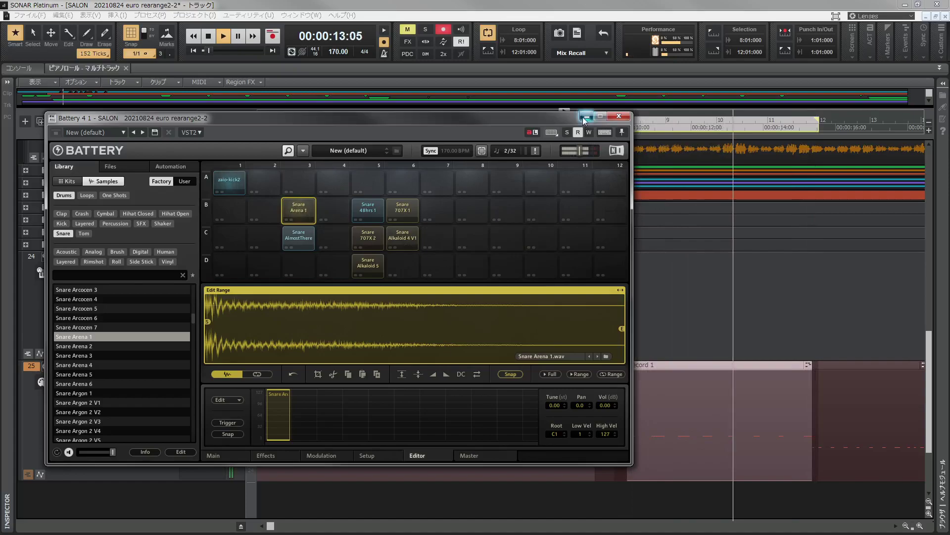
{"action": "left_click", "coordinate": [619, 116]}
{"action": "key", "text": "space"}
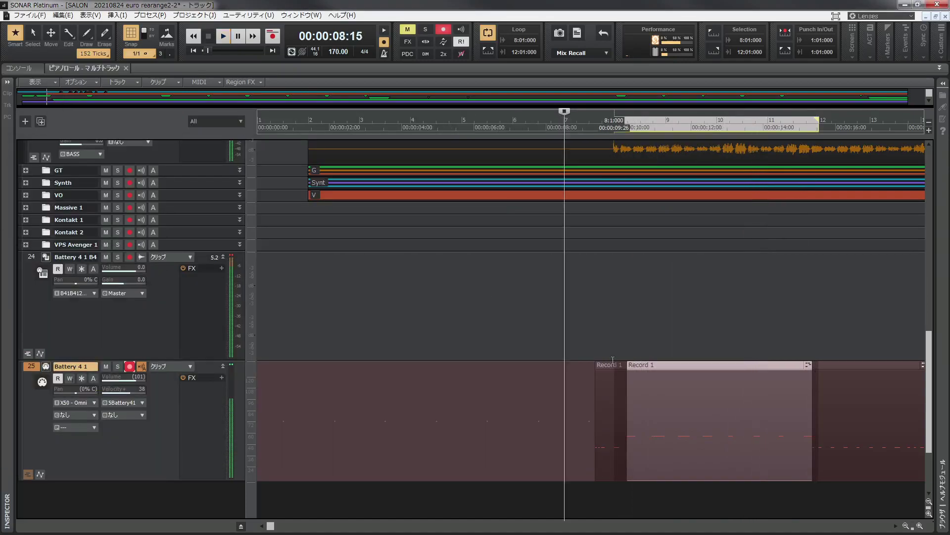
Delete the Record 1 clip spanning bars 8 to 11 on the Battery 4 1 track and show the track's take lanes
{"action": "right_click", "coordinate": [650, 364]}
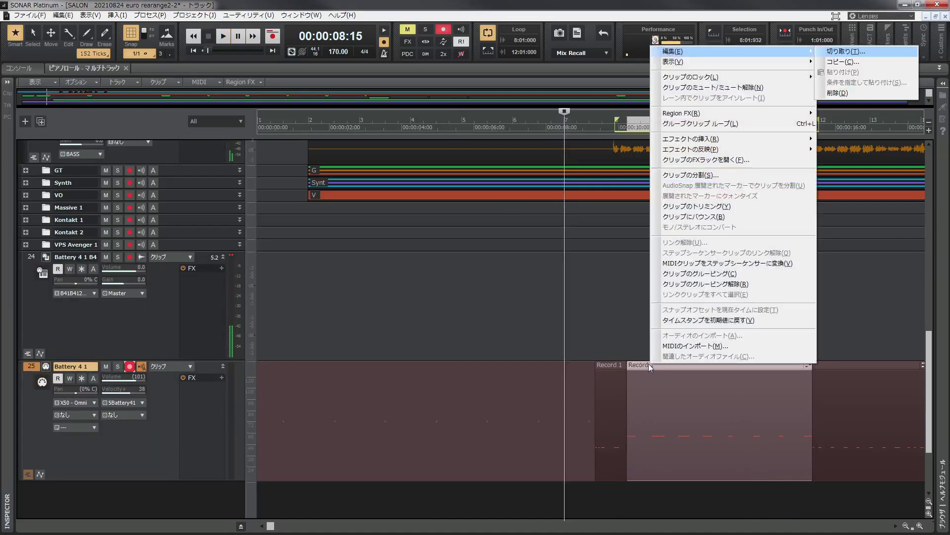
{"action": "left_click", "coordinate": [648, 364]}
{"action": "left_click", "coordinate": [27, 475]}
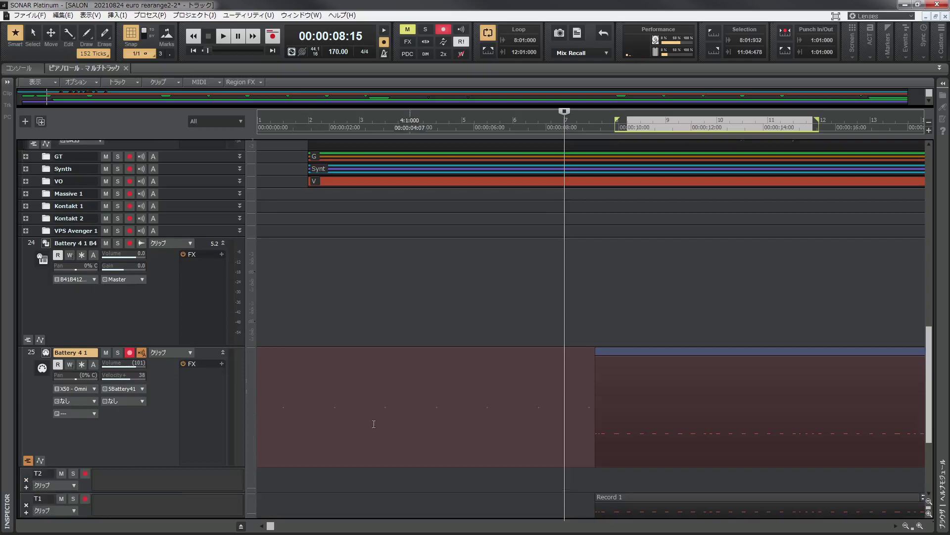
Reopen the Battery 4 1 window just below the timeline and copy Snare Arena 1 into cell B1
{"action": "left_click", "coordinate": [567, 129]}
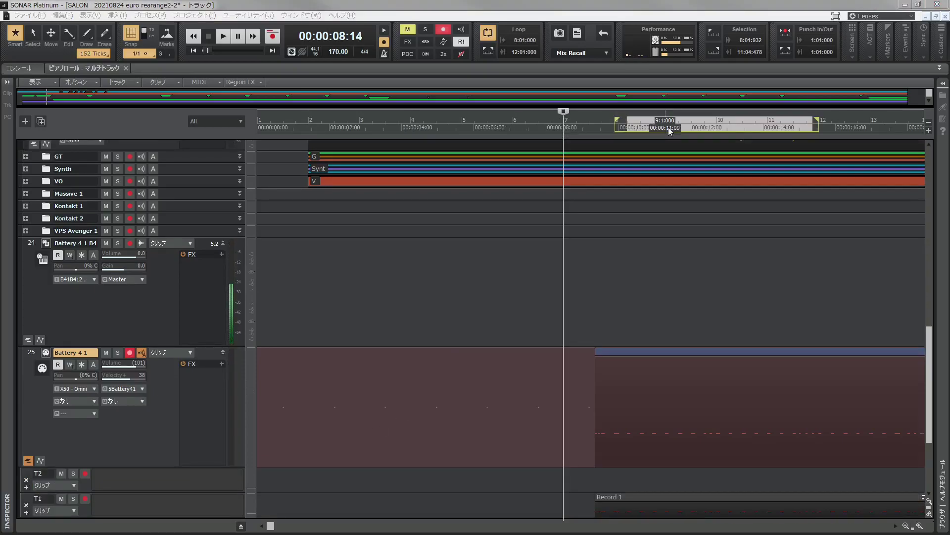
{"action": "left_click", "coordinate": [46, 352]}
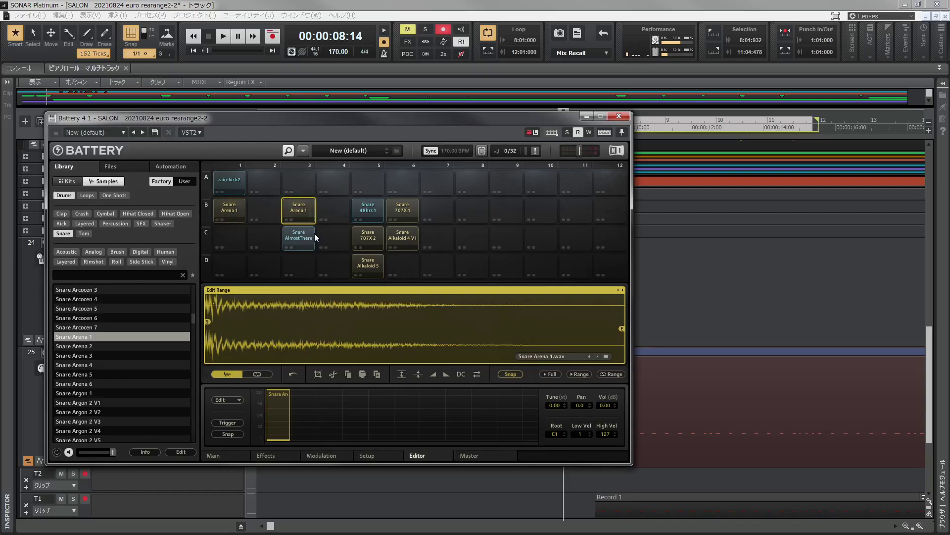
{"action": "left_click_drag", "start_coordinate": [471, 120], "coordinate": [447, 155]}
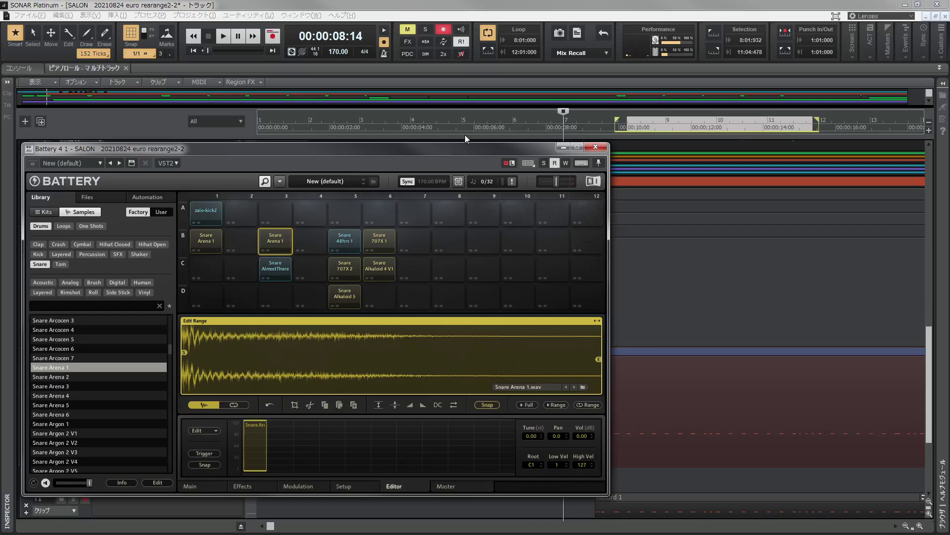
Turn looping off and record a take from bar 6 through to about bar 176 of the song
{"action": "left_click", "coordinate": [513, 120]}
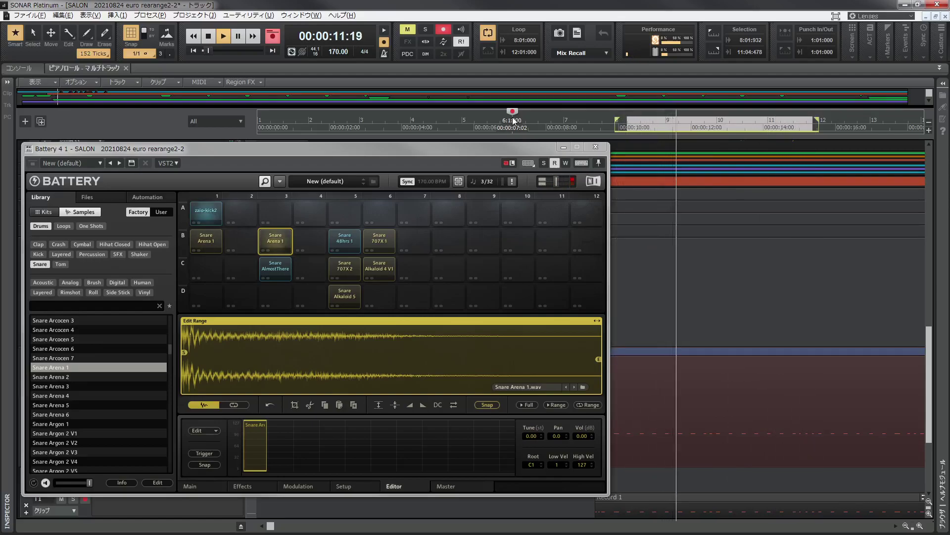
{"action": "left_click", "coordinate": [513, 120]}
{"action": "left_click", "coordinate": [484, 37]}
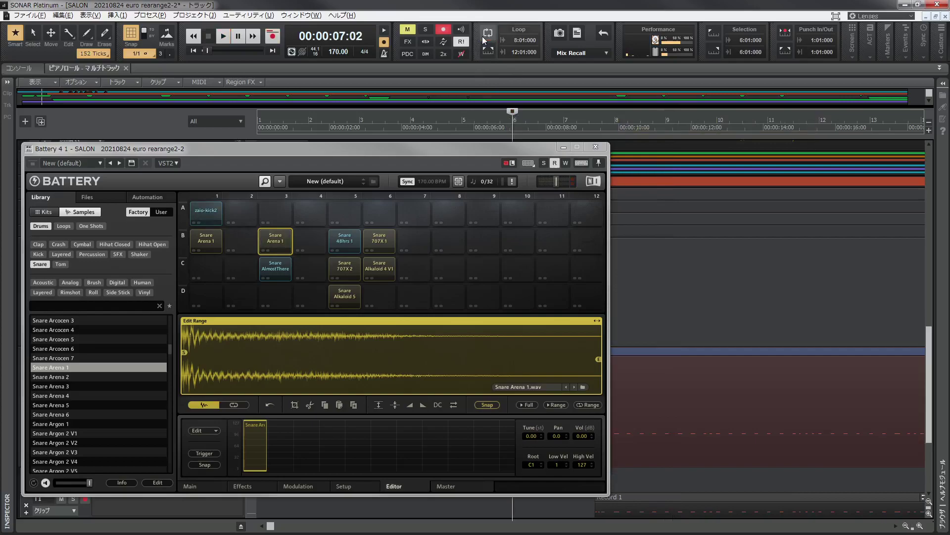
{"action": "scroll", "coordinate": [503, 302], "scroll_direction": "down", "scroll_amount": 3}
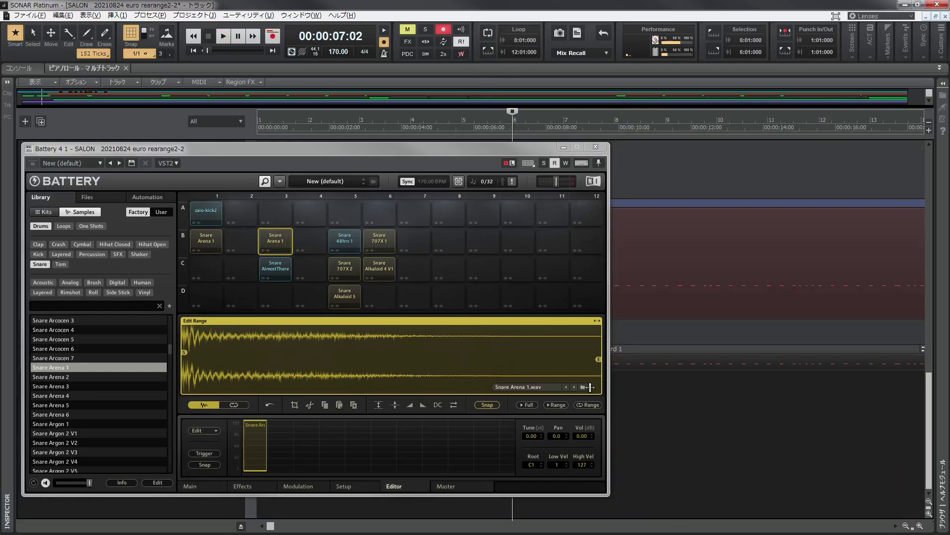
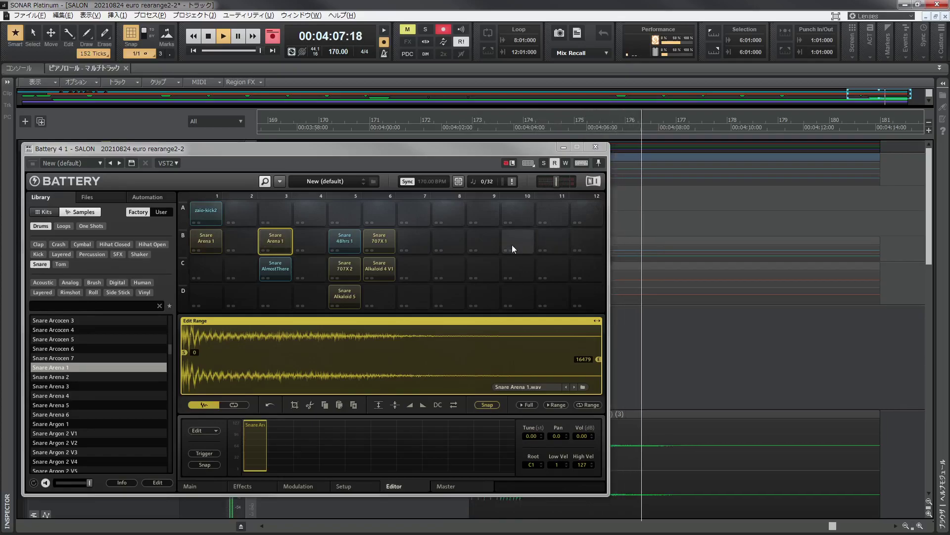
{"action": "key", "text": "space"}
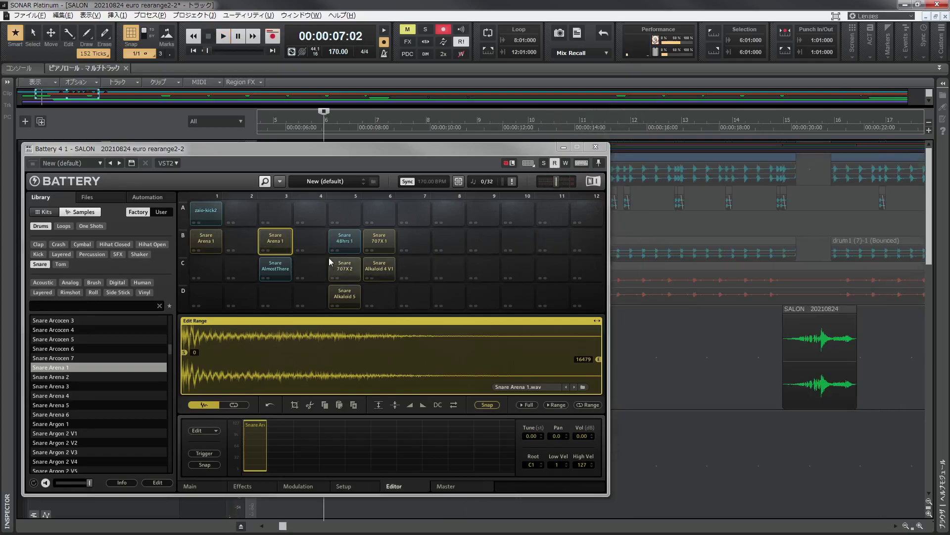
Play the song from bar 6 while moving Snare Arena 1 to cell B2, Snare 48hrs 1 to B4 and Snare 707X 1 to B3
{"action": "key", "text": "space"}
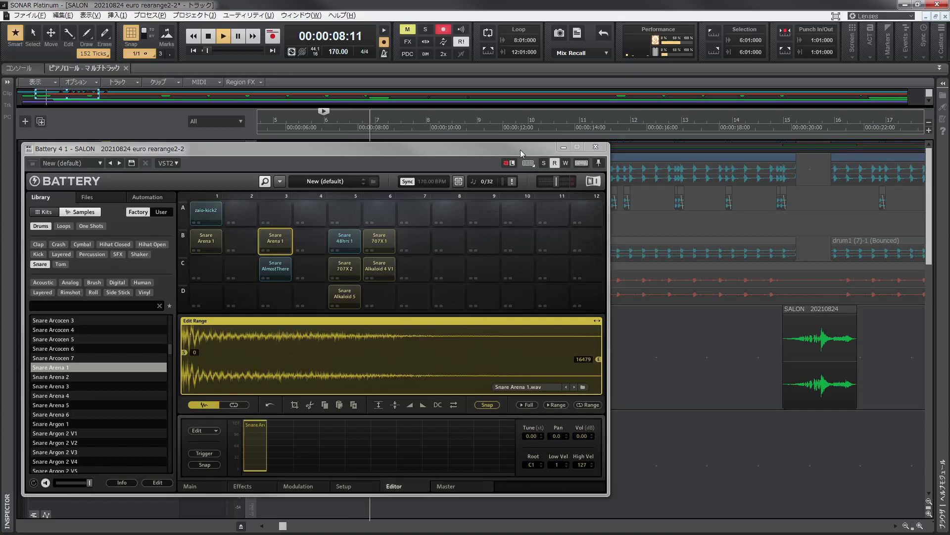
{"action": "left_click_drag", "start_coordinate": [521, 150], "coordinate": [505, 148]}
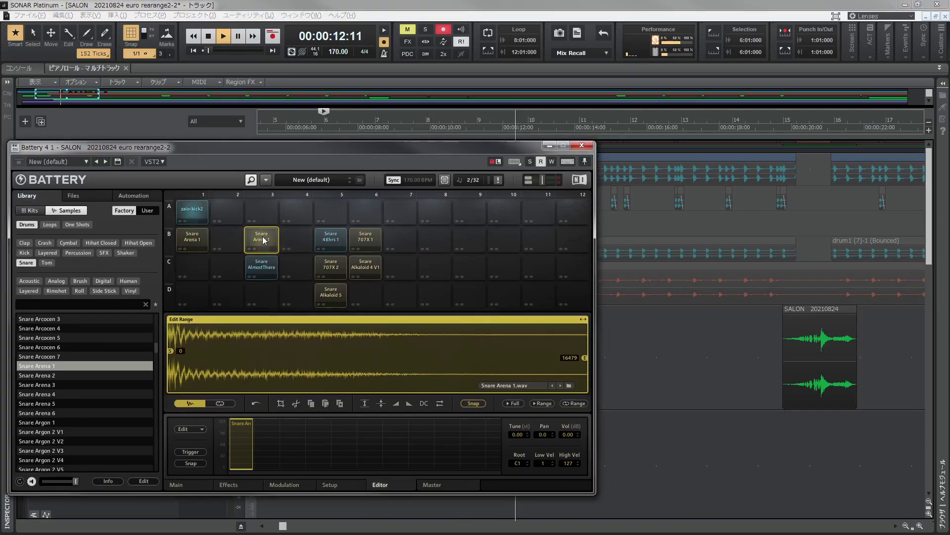
{"action": "left_click_drag", "start_coordinate": [266, 240], "coordinate": [233, 243]}
{"action": "mouse_move", "coordinate": [325, 239]}
{"action": "left_mouse_down"}
{"action": "mouse_move", "coordinate": [270, 242]}
{"action": "mouse_move", "coordinate": [307, 241]}
{"action": "left_mouse_up"}
{"action": "left_click_drag", "start_coordinate": [366, 238], "coordinate": [261, 237]}
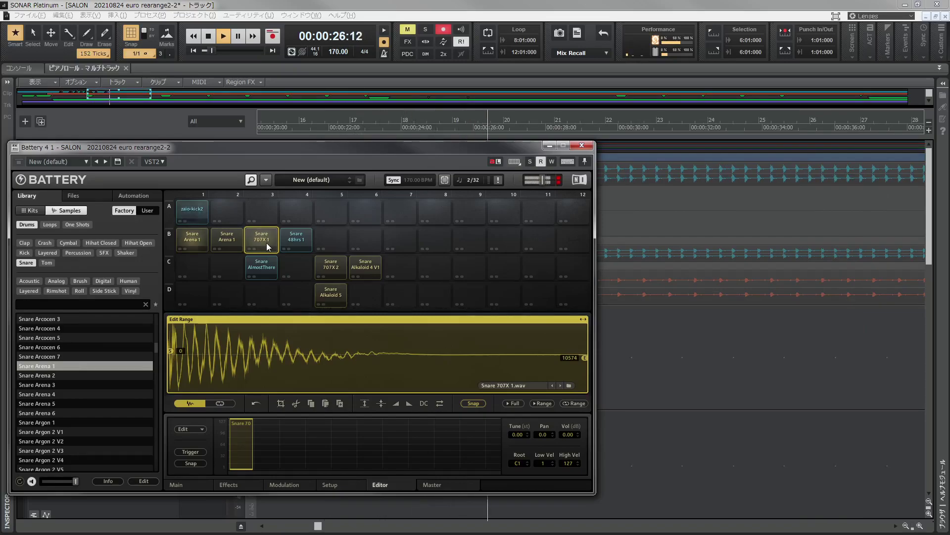
Move Snare 707X 1 to cell B5 and put Snare 707X 2 in cell B3
{"action": "mouse_move", "coordinate": [266, 243]}
{"action": "left_mouse_down"}
{"action": "mouse_move", "coordinate": [327, 240]}
{"action": "mouse_move", "coordinate": [329, 265]}
{"action": "mouse_move", "coordinate": [262, 243]}
{"action": "left_mouse_up"}
{"action": "left_click", "coordinate": [333, 266]}
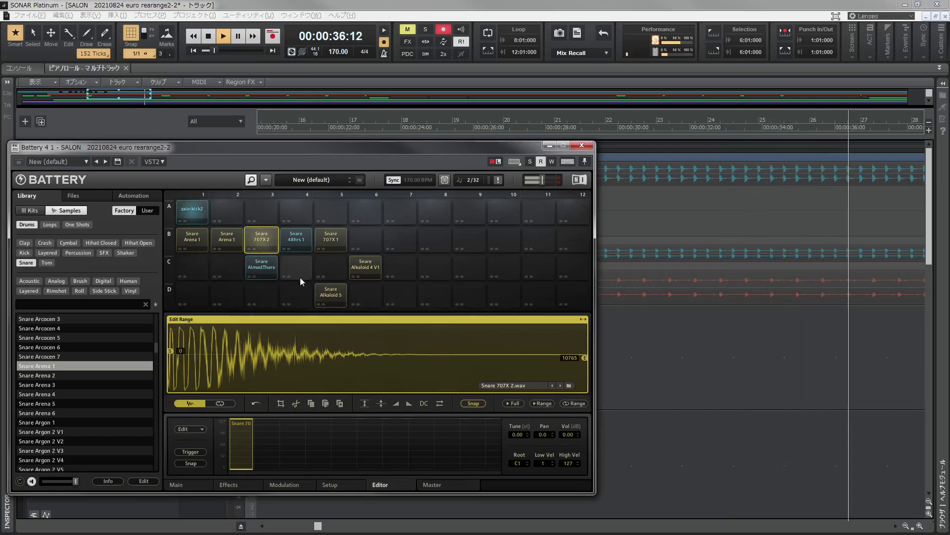
{"action": "left_click", "coordinate": [324, 239]}
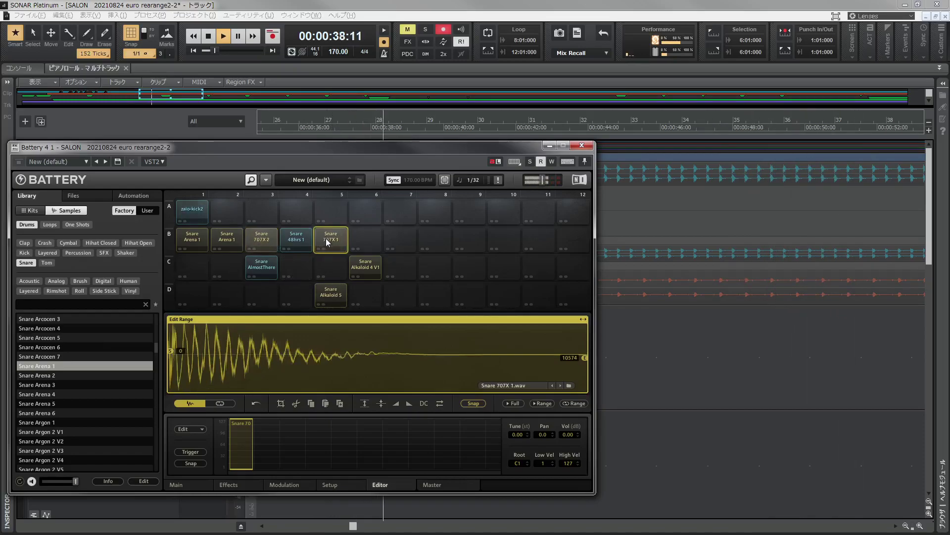
Try Snare Arena 1 in cell B3 in place of Snare 707X 2, and return it to cell B2
{"action": "left_click", "coordinate": [230, 247]}
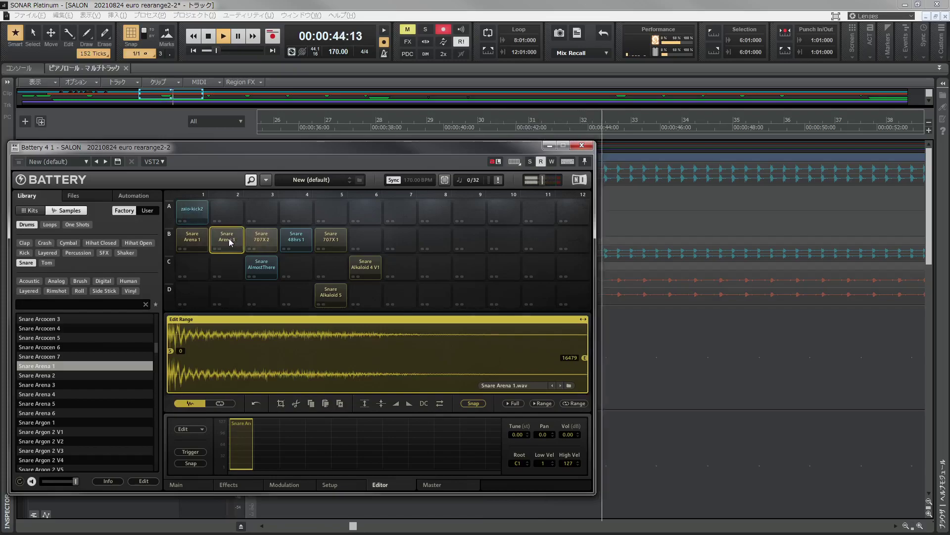
{"action": "left_click_drag", "start_coordinate": [230, 240], "coordinate": [260, 242]}
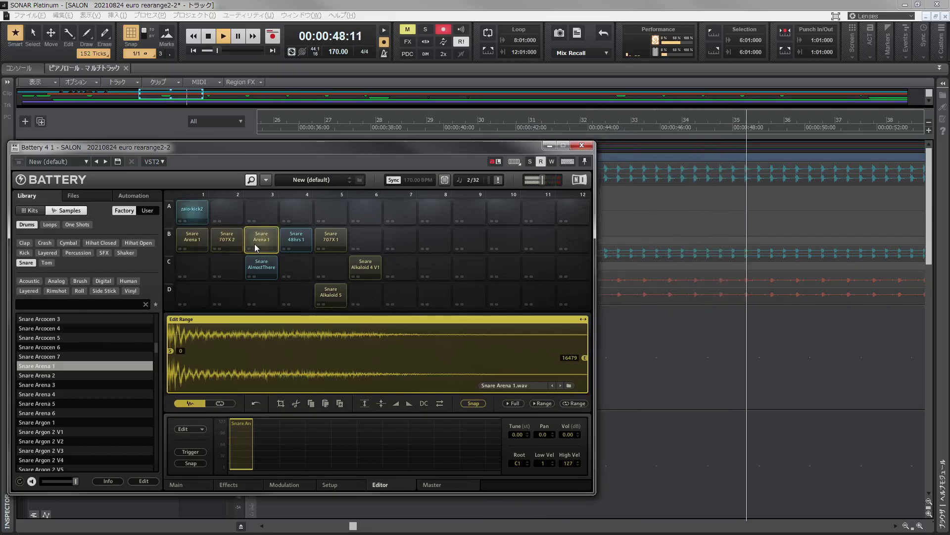
{"action": "left_click_drag", "start_coordinate": [264, 241], "coordinate": [236, 241]}
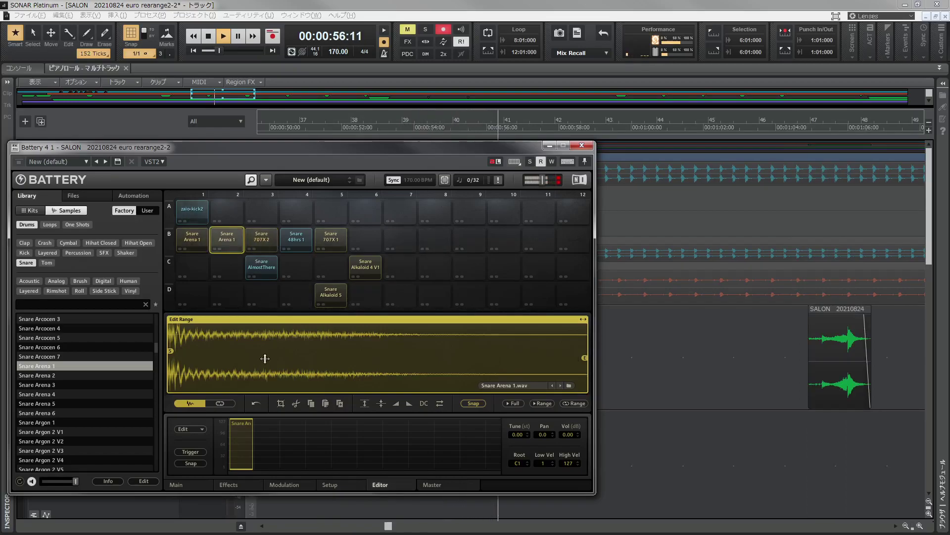
{"action": "left_click", "coordinate": [228, 485]}
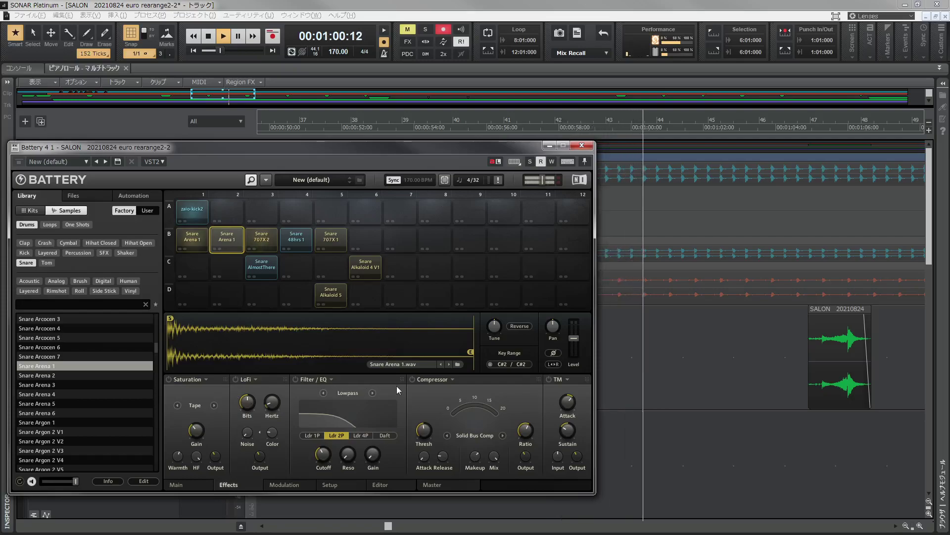
{"action": "left_click", "coordinate": [427, 486]}
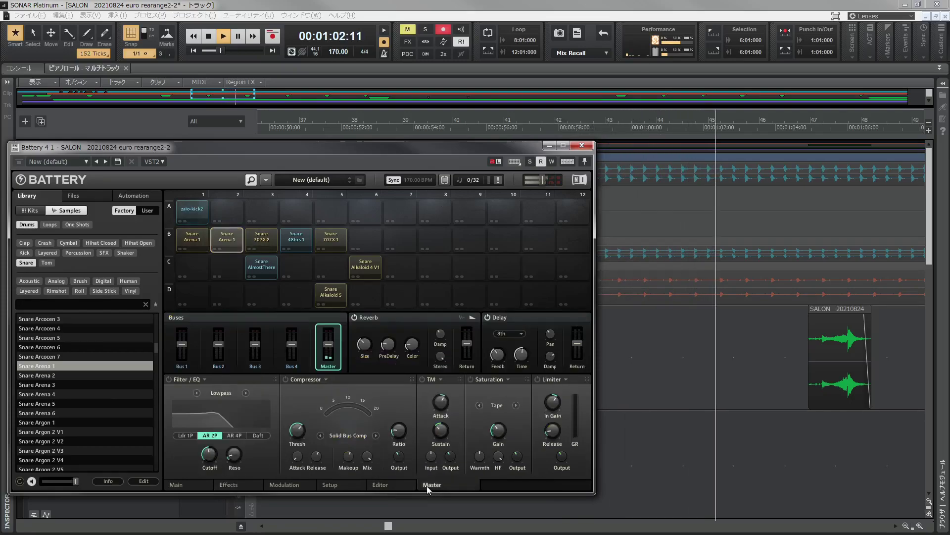
{"action": "right_click", "coordinate": [262, 245]}
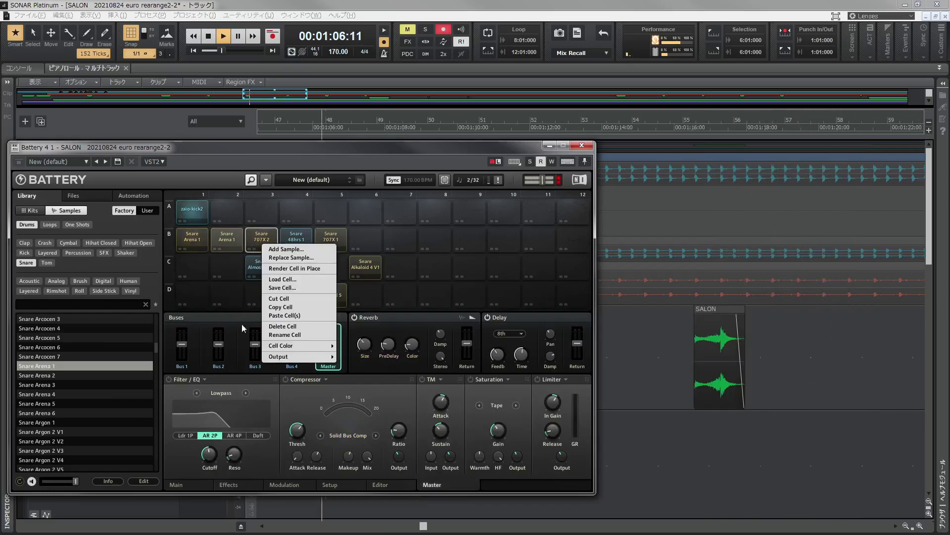
{"action": "left_click", "coordinate": [278, 393]}
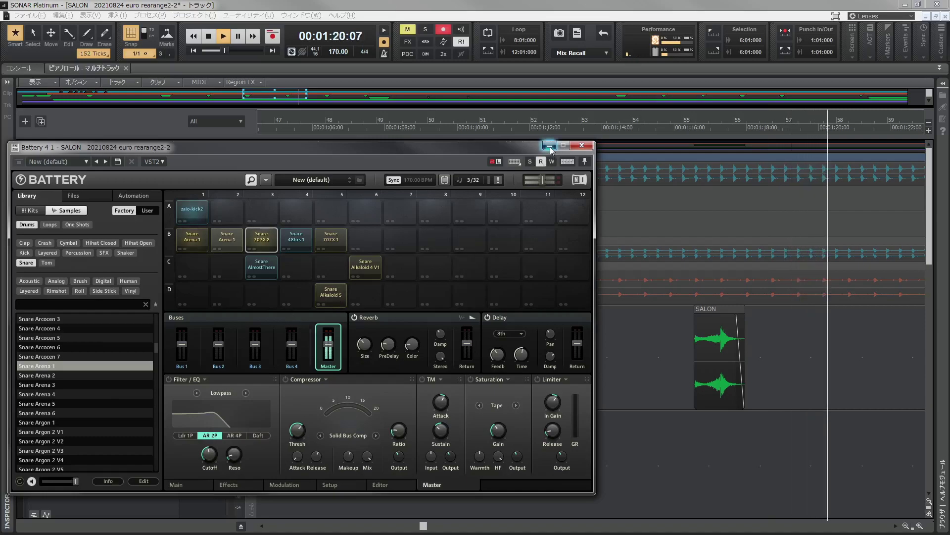
Quantize the T2 take of the Battery 4 1 track to a 1/16 resolution at 100% strength
{"action": "left_click", "coordinate": [582, 145]}
{"action": "scroll", "coordinate": [311, 301], "scroll_direction": "up", "scroll_amount": 3}
{"action": "scroll", "coordinate": [312, 302], "scroll_direction": "down", "scroll_amount": 10}
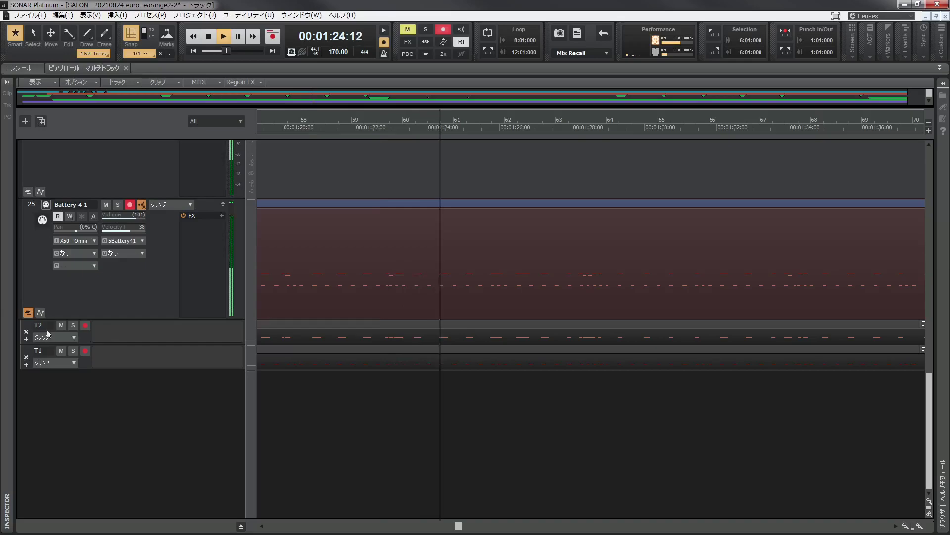
{"action": "left_click", "coordinate": [46, 329]}
{"action": "key", "text": "q"}
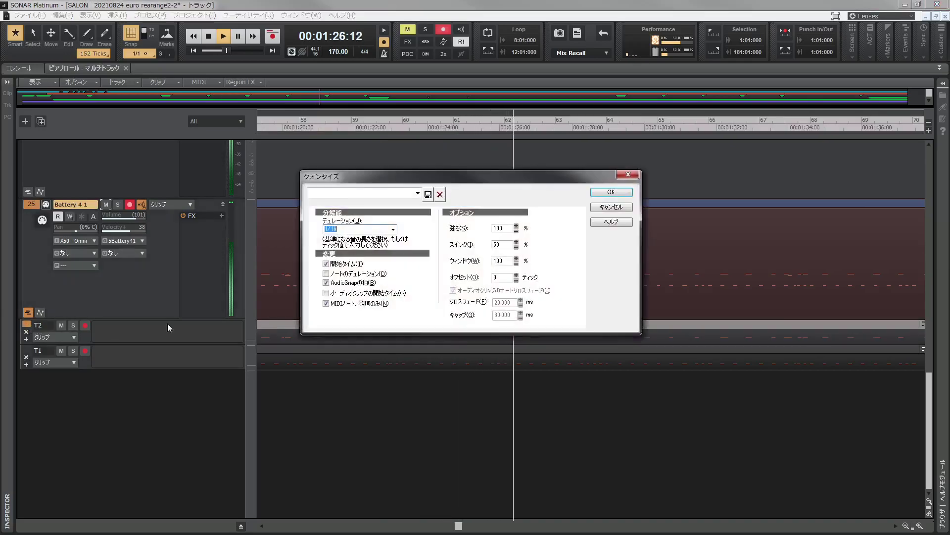
{"action": "left_click", "coordinate": [608, 193]}
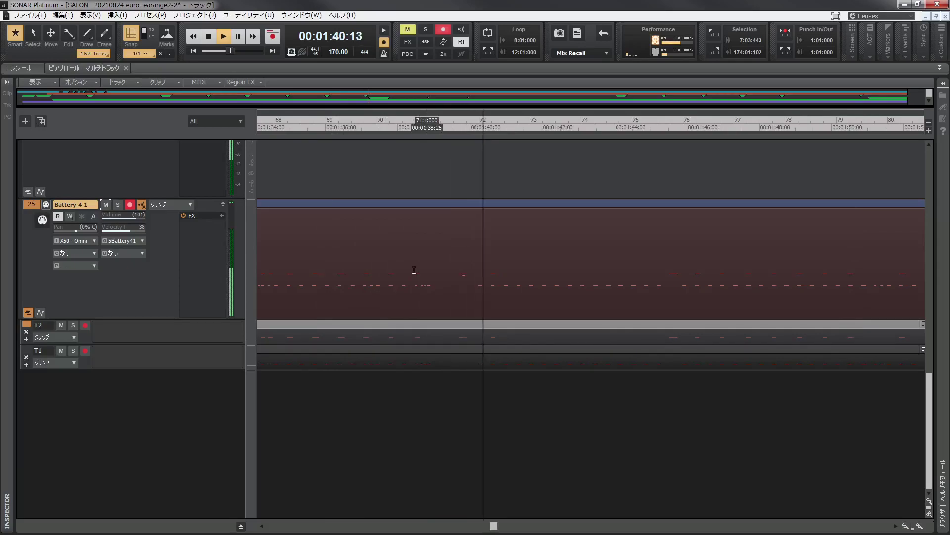
Insert an audio track above the Battery 4 1 track and set its input to Battery 4 1's B4 St 3/4: Left (mono)
{"action": "right_click", "coordinate": [165, 240]}
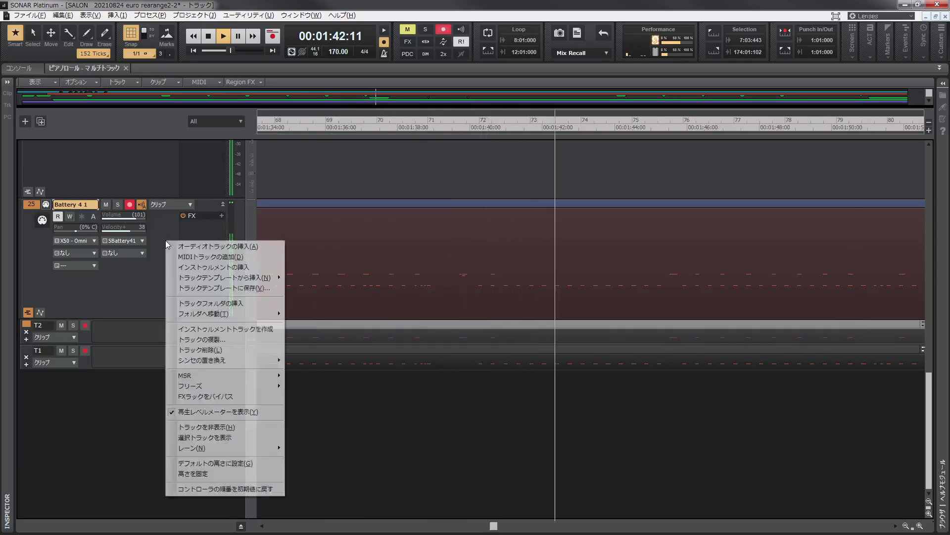
{"action": "left_click", "coordinate": [181, 242]}
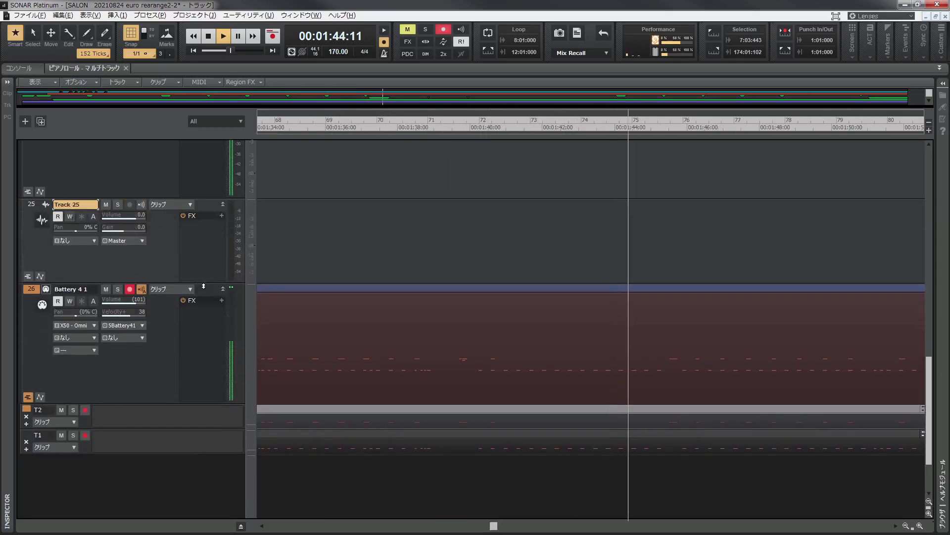
{"action": "left_click", "coordinate": [95, 241]}
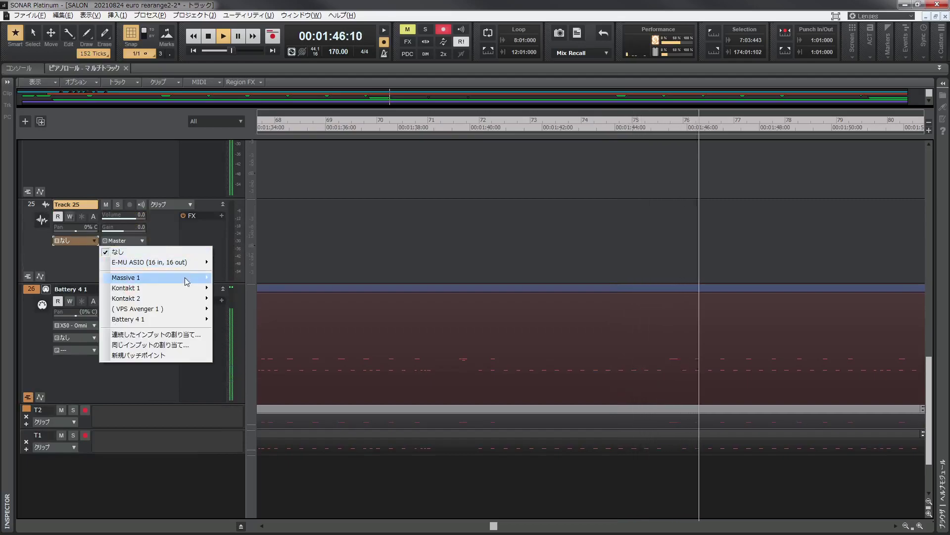
{"action": "mouse_move", "coordinate": [189, 322]}
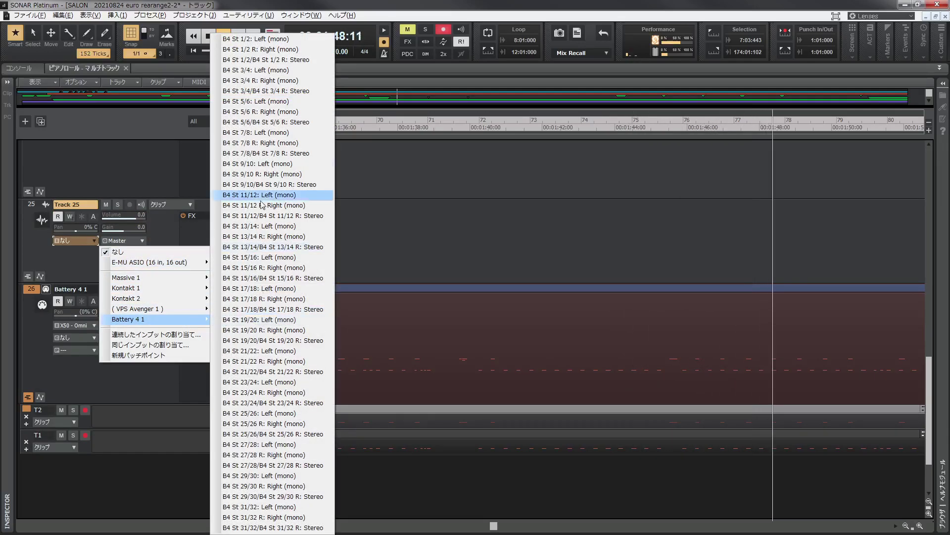
{"action": "left_click", "coordinate": [286, 71]}
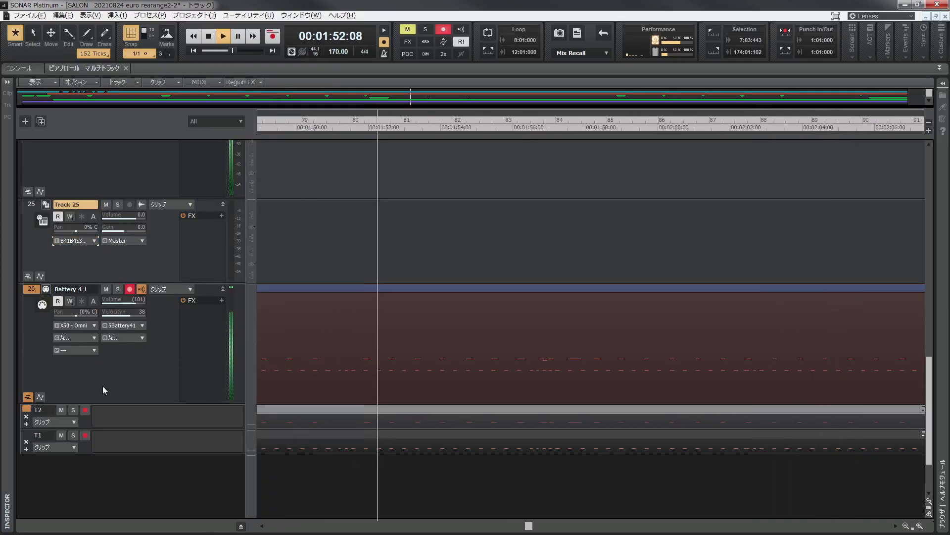
Route the Snare 707X 2 cell in Battery 4 to the direct output St 3/4 and put the plug-in window away
{"action": "left_click", "coordinate": [42, 304]}
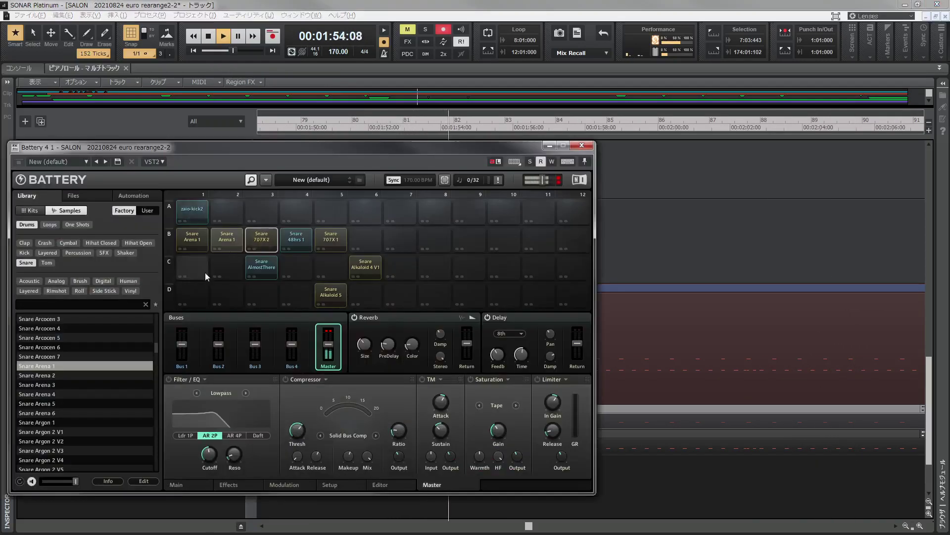
{"action": "right_click", "coordinate": [260, 238]}
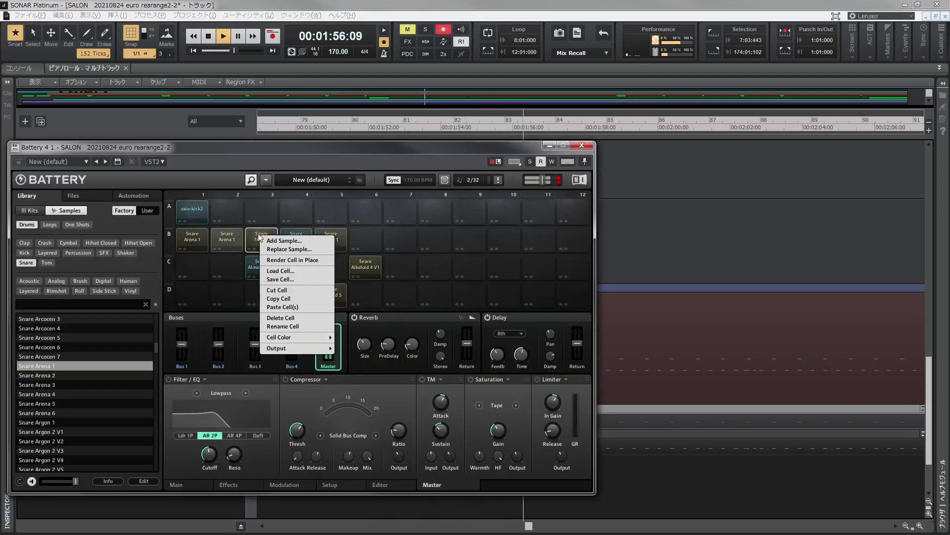
{"action": "left_click", "coordinate": [257, 238]}
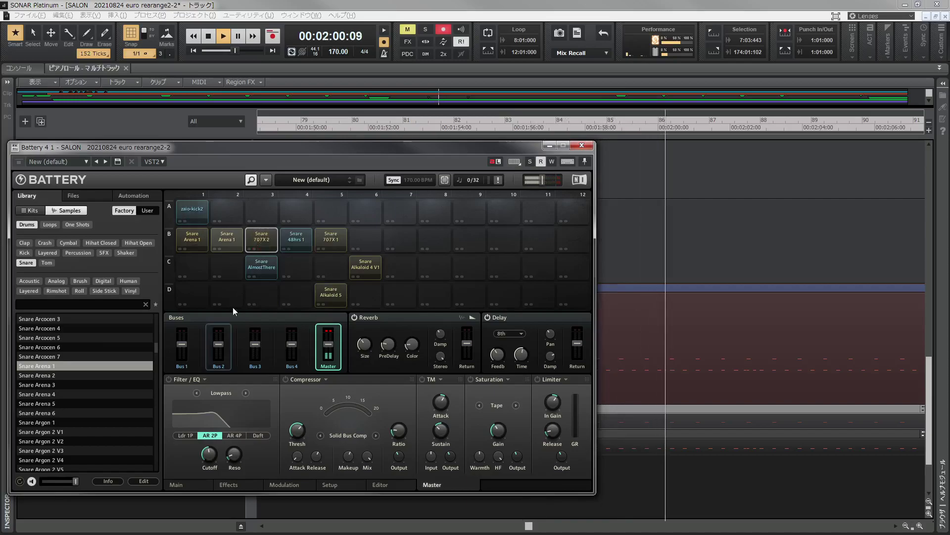
{"action": "left_click", "coordinate": [177, 484]}
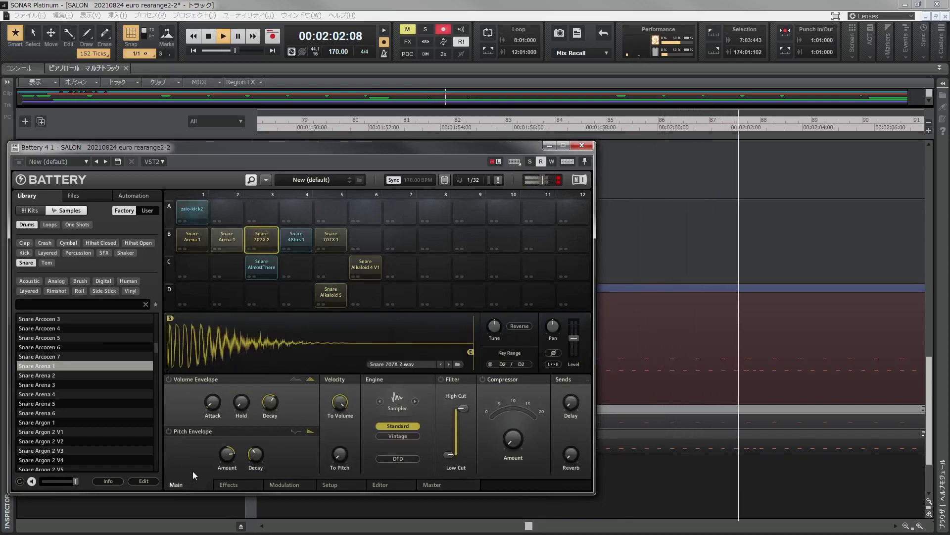
{"action": "left_click", "coordinate": [434, 486]}
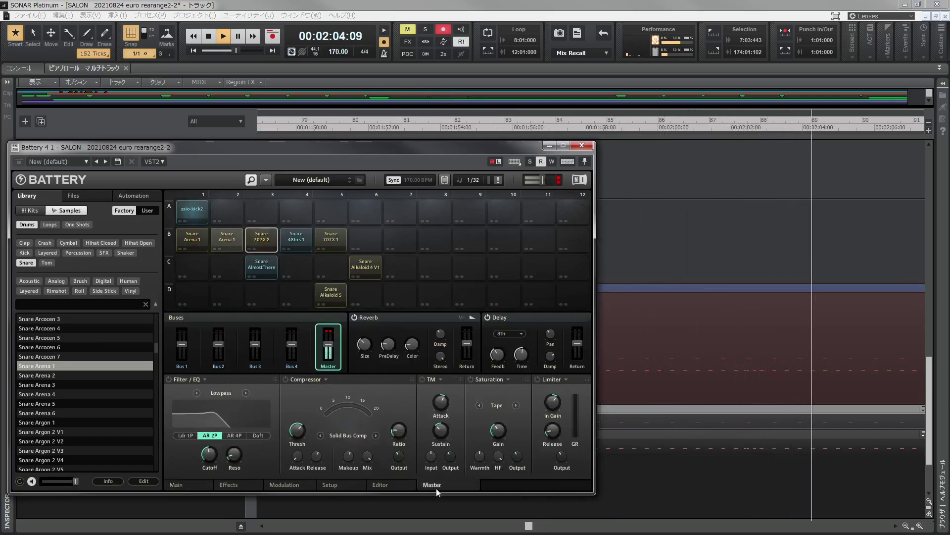
{"action": "left_click", "coordinate": [189, 487]}
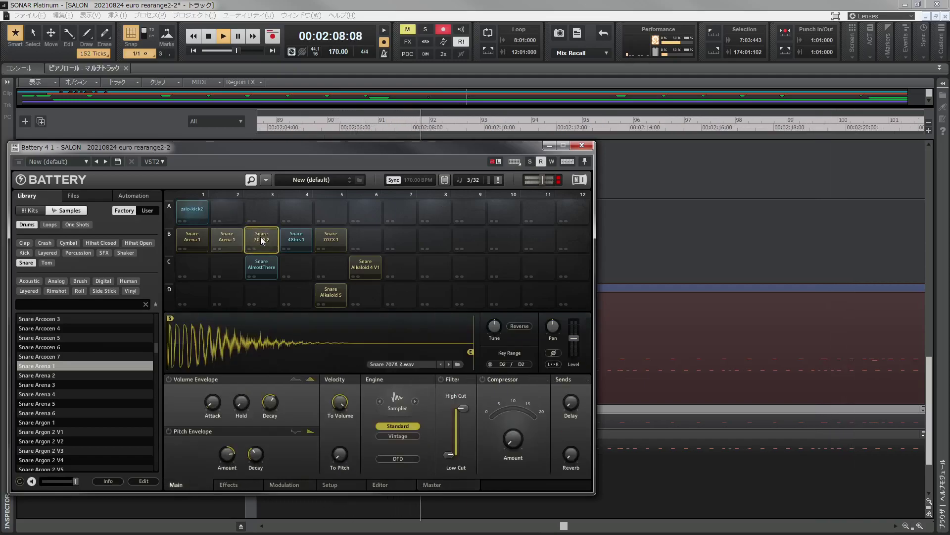
{"action": "right_click", "coordinate": [263, 241]}
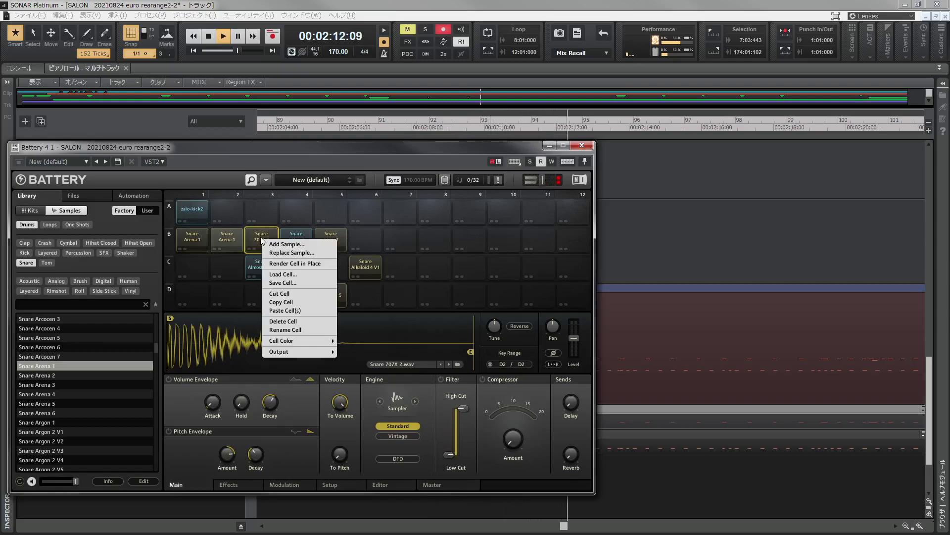
{"action": "mouse_move", "coordinate": [319, 351]}
{"action": "mouse_move", "coordinate": [359, 360]}
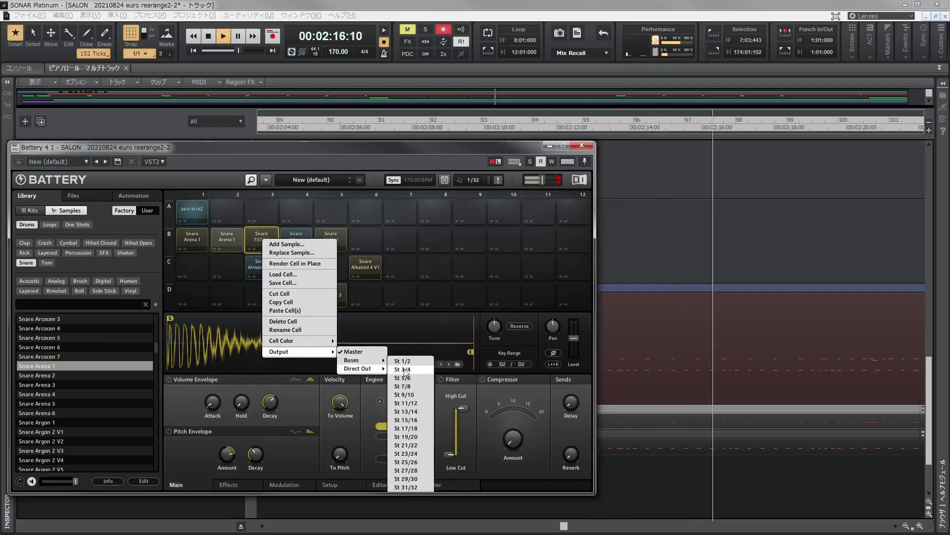
{"action": "left_click", "coordinate": [404, 368]}
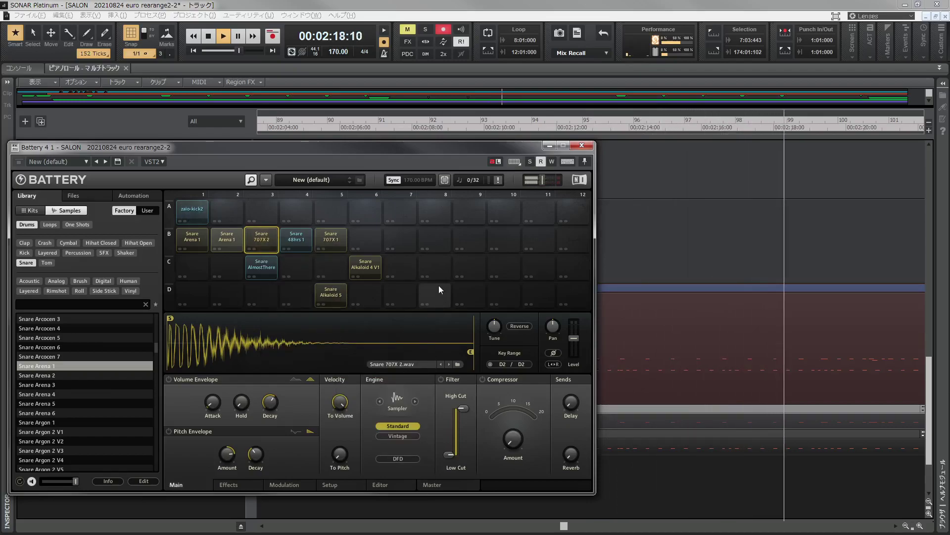
{"action": "left_click_drag", "start_coordinate": [367, 153], "coordinate": [378, 163]}
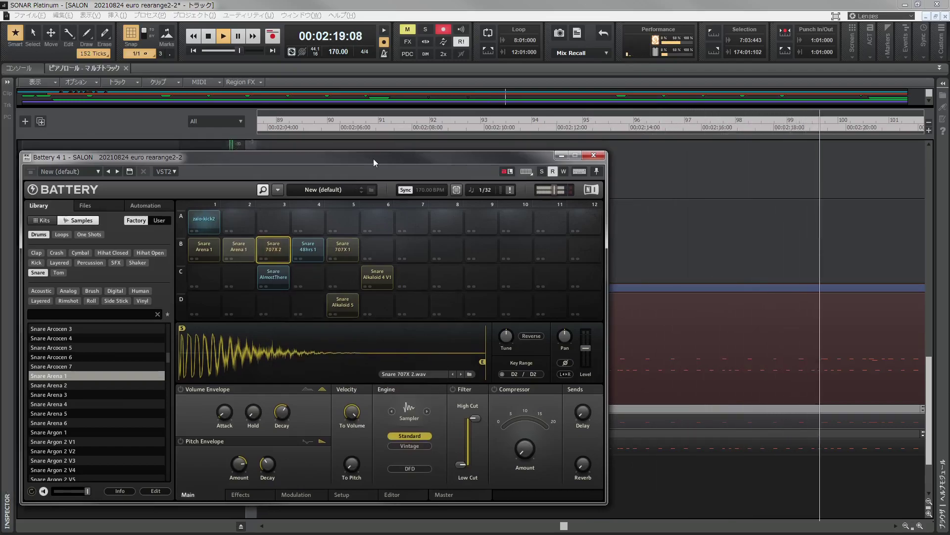
{"action": "left_click", "coordinate": [561, 156]}
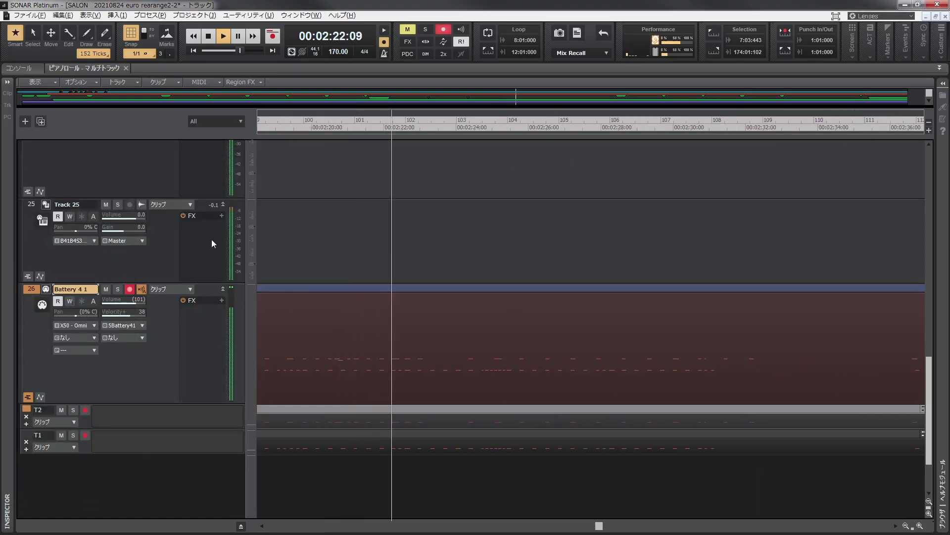
Add a send from Track 25 to a new stereo bus
{"action": "right_click", "coordinate": [159, 242]}
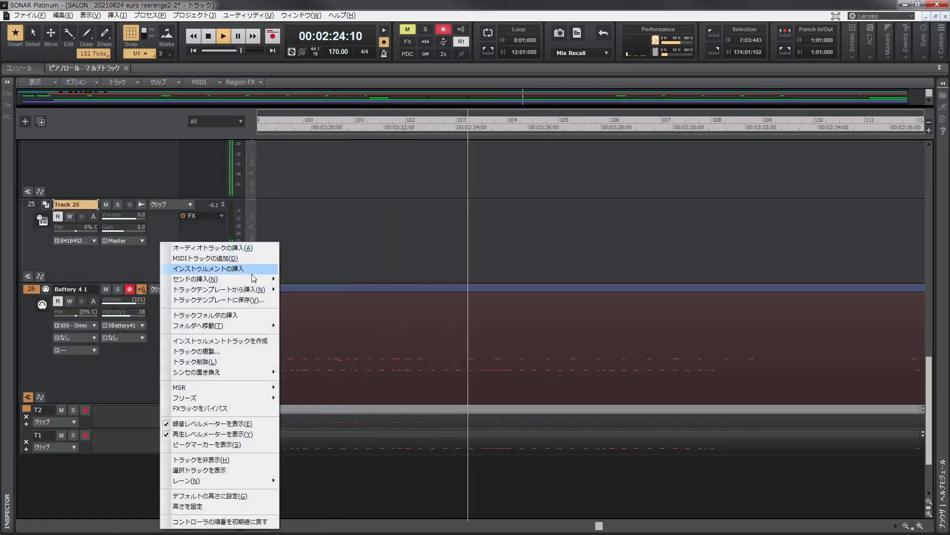
{"action": "mouse_move", "coordinate": [252, 281]}
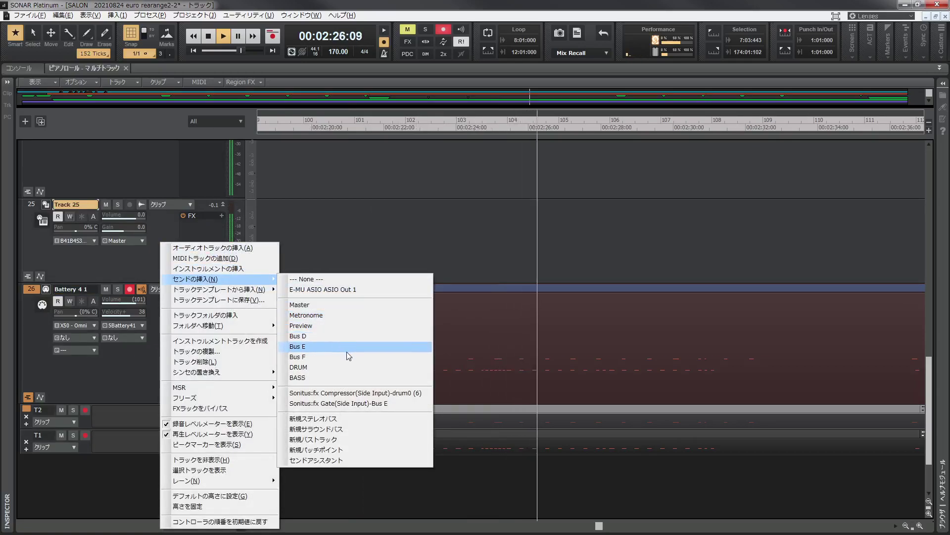
{"action": "left_click", "coordinate": [317, 419]}
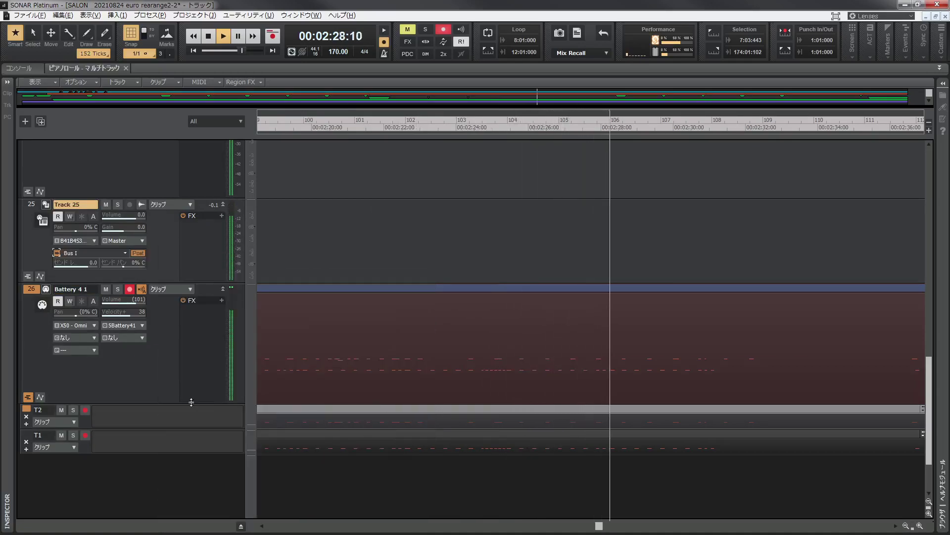
Show the buses and insert the BREVERB 2 Cakewalk reverb on Bus I
{"action": "key", "text": "b"}
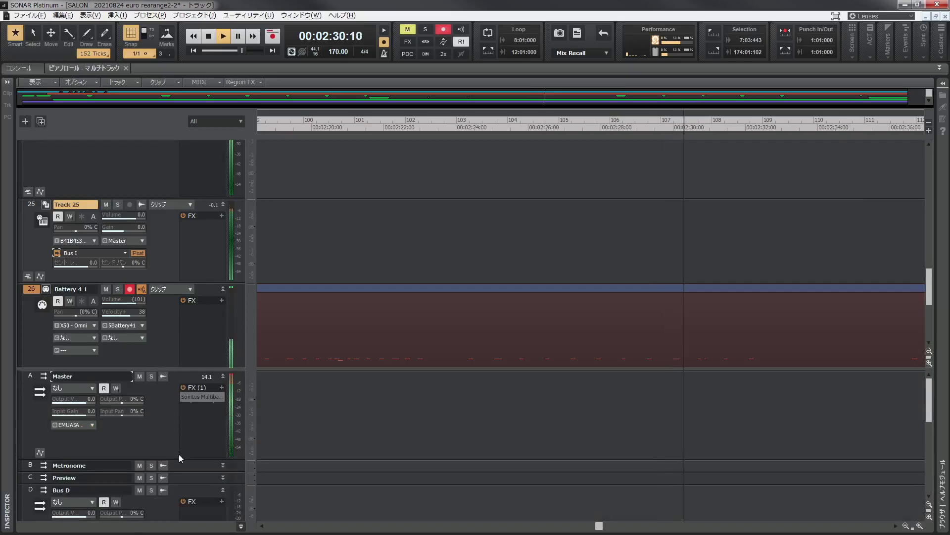
{"action": "scroll", "coordinate": [171, 436], "scroll_direction": "down", "scroll_amount": 3}
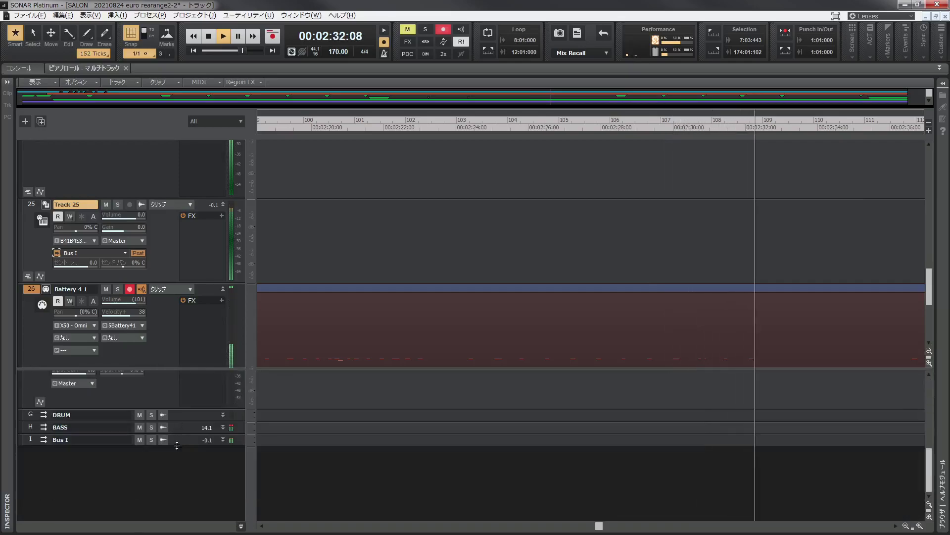
{"action": "right_click", "coordinate": [197, 471]}
{"action": "mouse_move", "coordinate": [322, 374]}
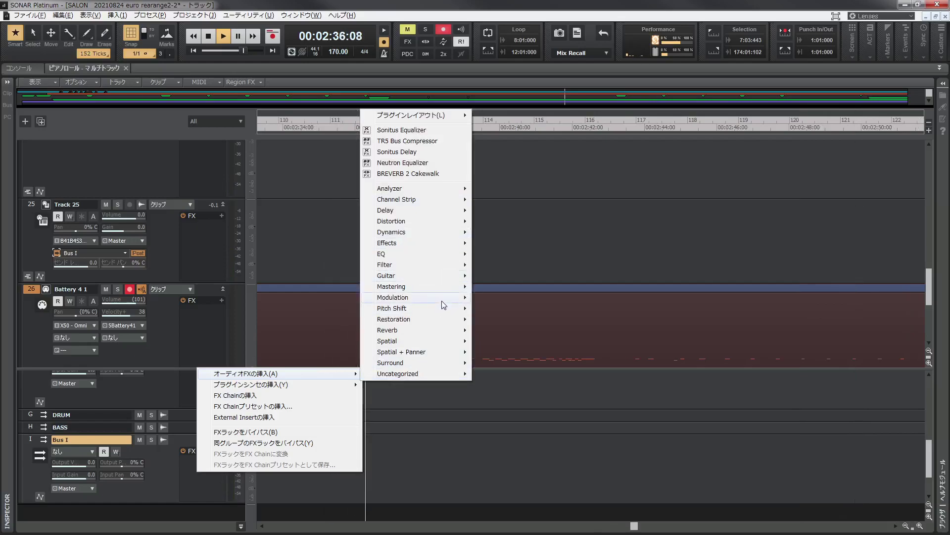
{"action": "mouse_move", "coordinate": [449, 331]}
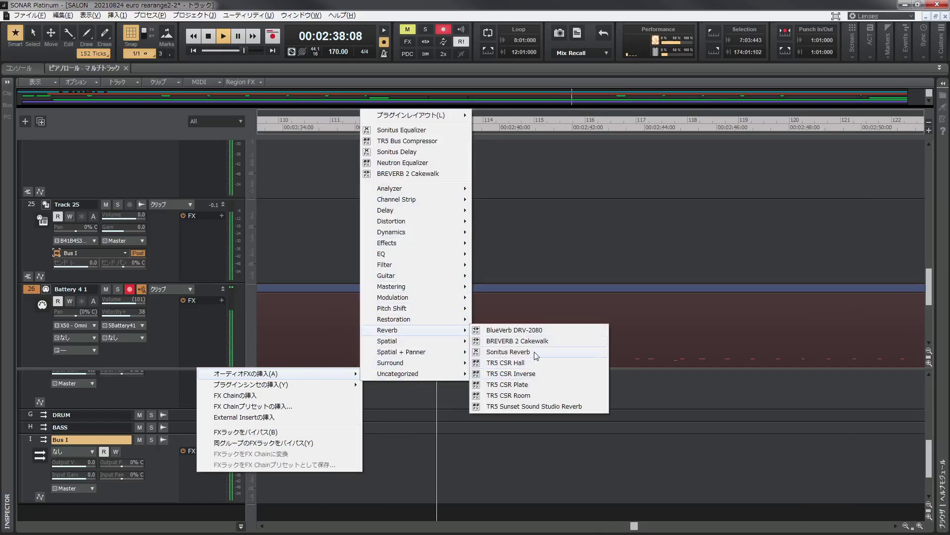
{"action": "left_click", "coordinate": [534, 342]}
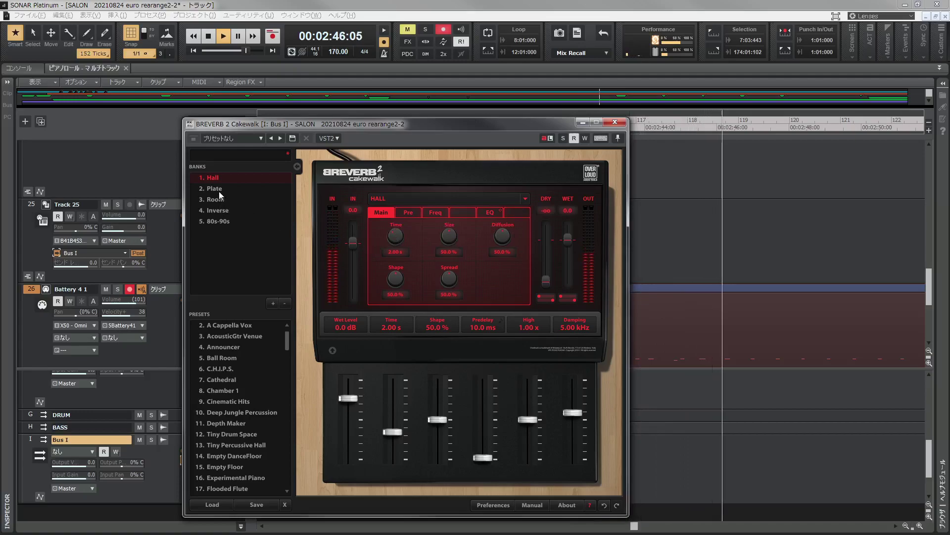
Audition Inverse bank presets of the reverb, including Comeback GuitarSolo and Laaaate, against the playing song
{"action": "left_click", "coordinate": [217, 210]}
{"action": "left_click", "coordinate": [237, 325]}
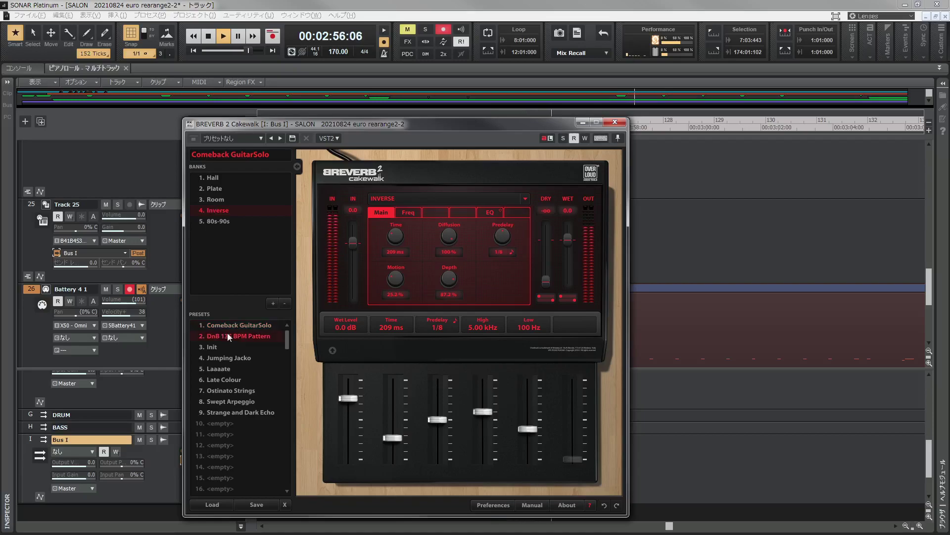
{"action": "left_click", "coordinate": [216, 346]}
{"action": "left_click", "coordinate": [238, 358]}
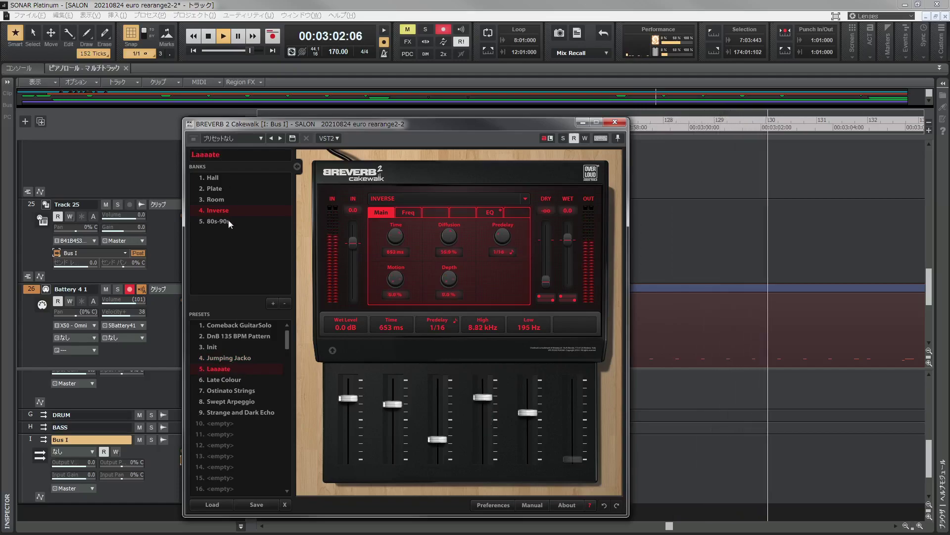
Load the Stoney Basement 1 preset from the reverb's Plate bank
{"action": "left_click", "coordinate": [224, 191]}
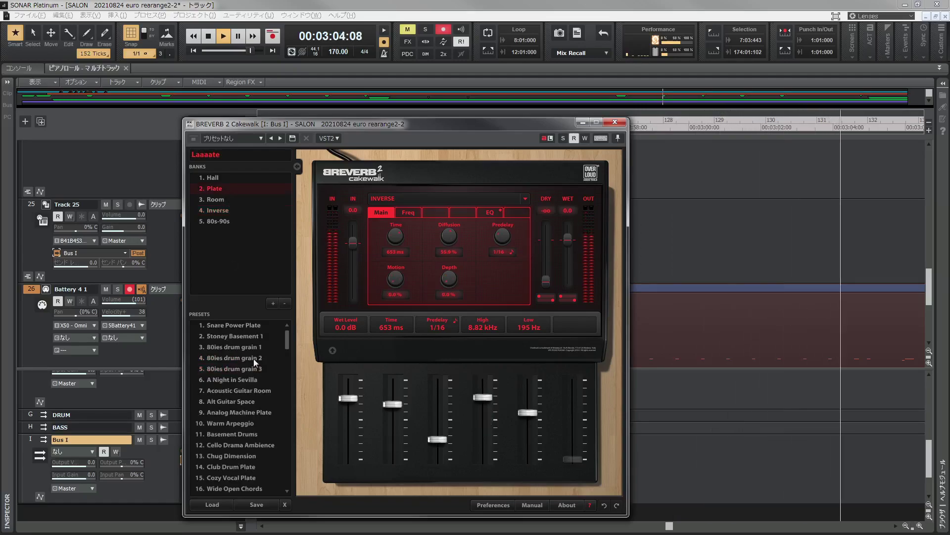
{"action": "left_click", "coordinate": [239, 336]}
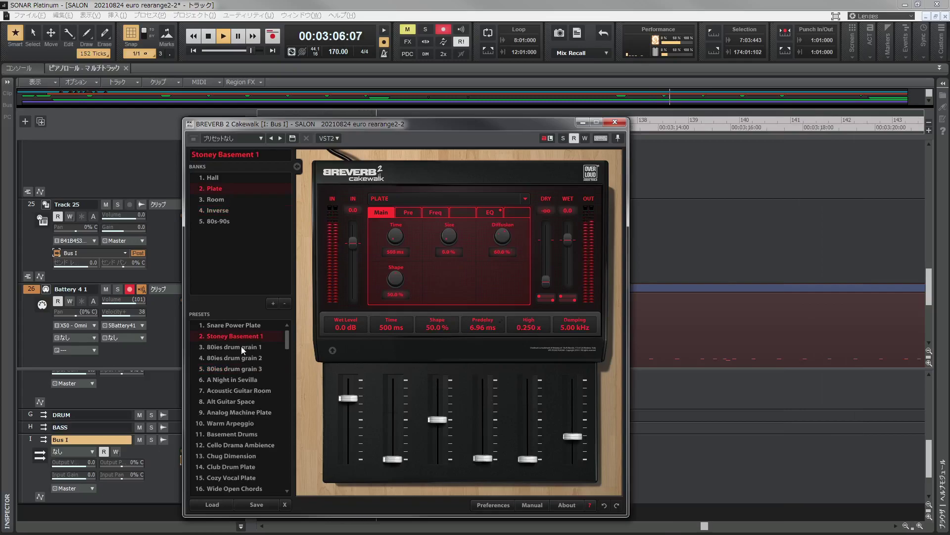
Load the 80ies drum grain 1 plate preset and set Track 25's send level to -9.2
{"action": "left_click", "coordinate": [241, 347]}
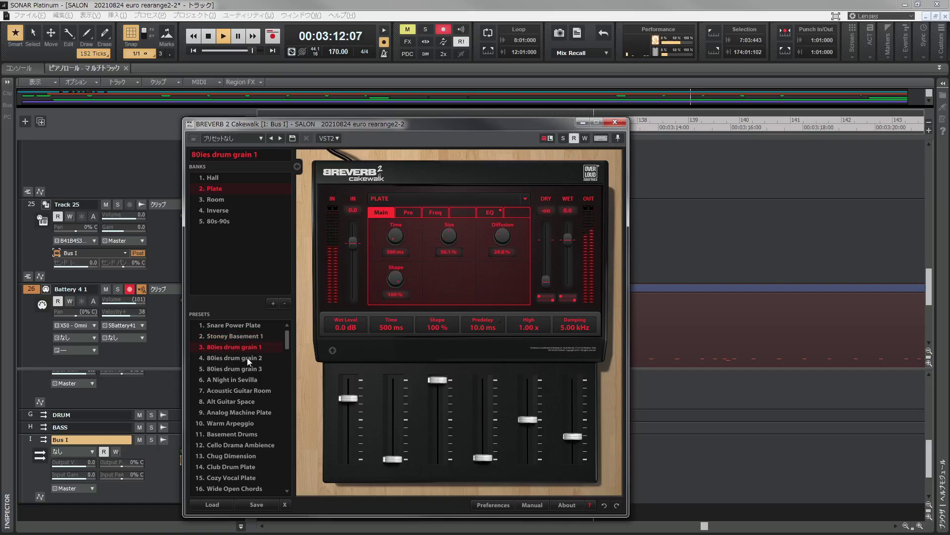
{"action": "left_click", "coordinate": [163, 354]}
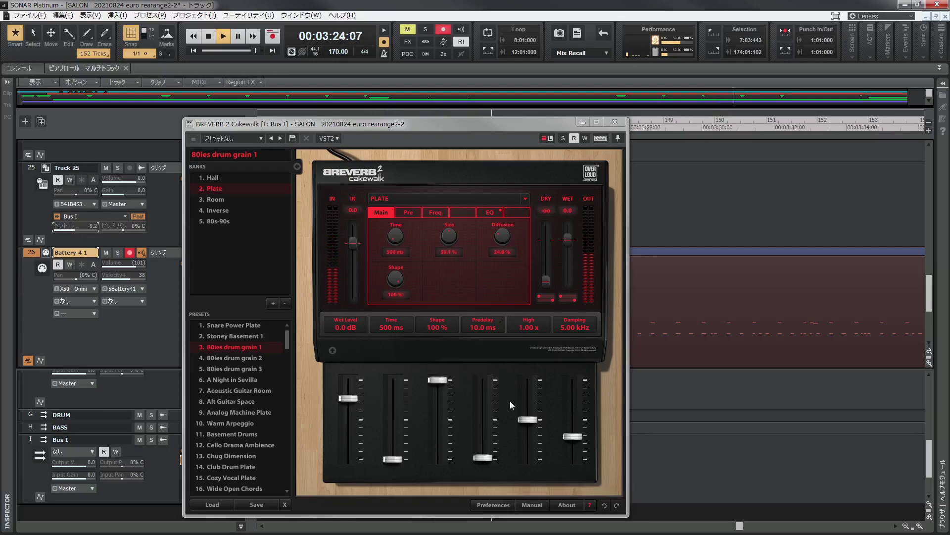
Set the reverb's High to 1.62x, Damping to 7.60 kHz, Time to 850 ms and Predelay to 0 s, reduce its Size, and hide its window
{"action": "left_click_drag", "start_coordinate": [528, 419], "coordinate": [527, 417]}
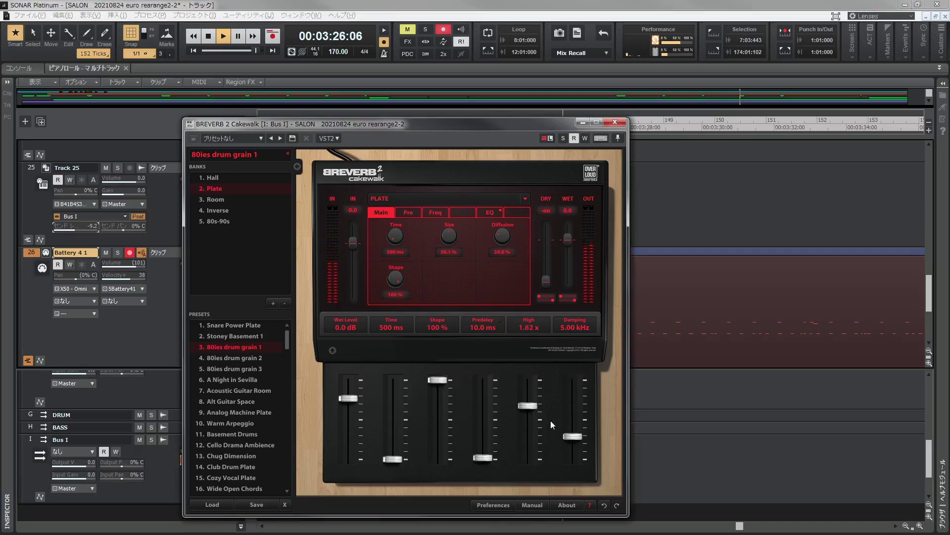
{"action": "left_click_drag", "start_coordinate": [574, 420], "coordinate": [574, 422]}
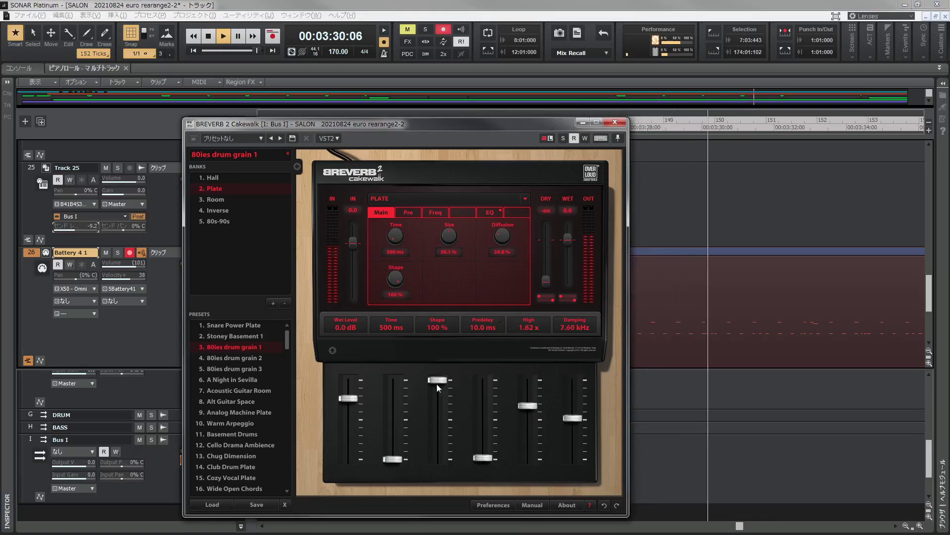
{"action": "left_click_drag", "start_coordinate": [448, 236], "coordinate": [396, 225]}
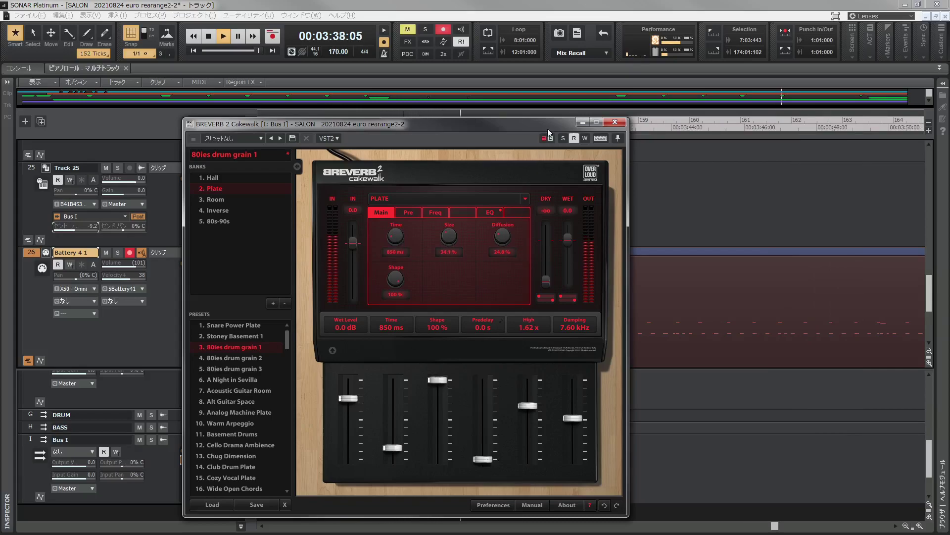
{"action": "left_click", "coordinate": [582, 123]}
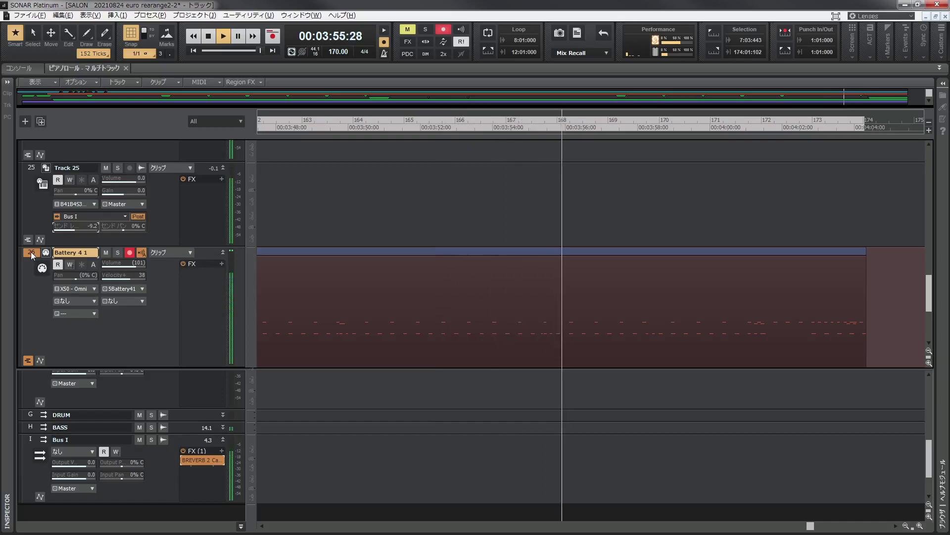
Stop playback and disarm recording on the Battery 4 1 track
{"action": "mouse_move", "coordinate": [86, 228]}
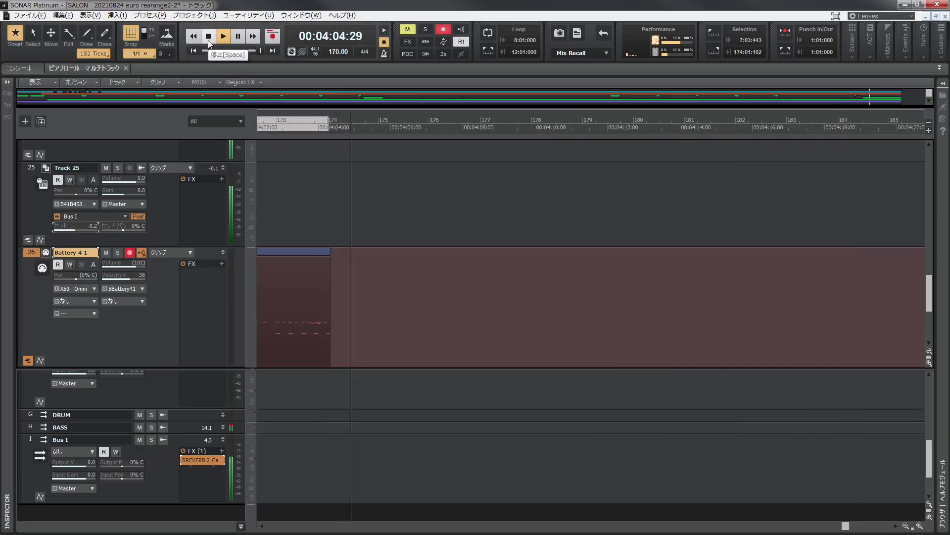
{"action": "left_click", "coordinate": [209, 43]}
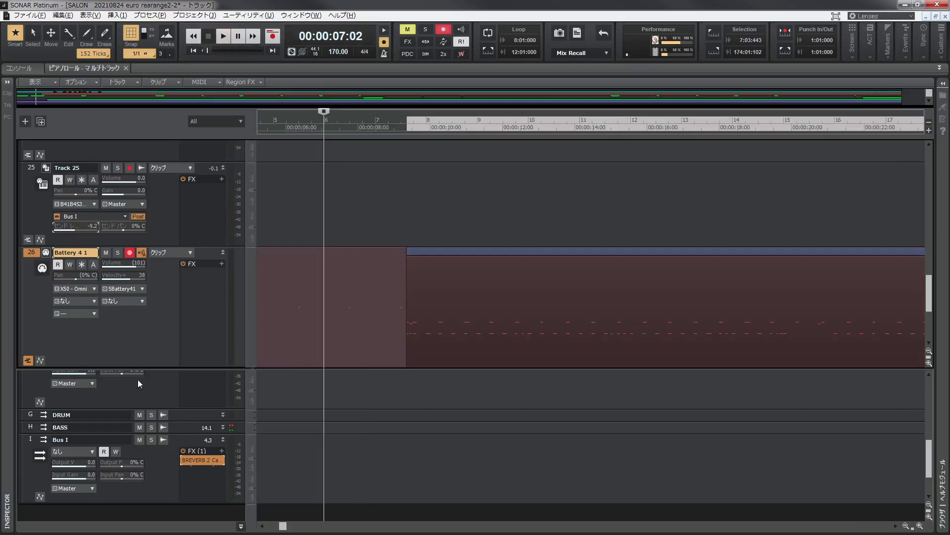
{"action": "left_click", "coordinate": [128, 252]}
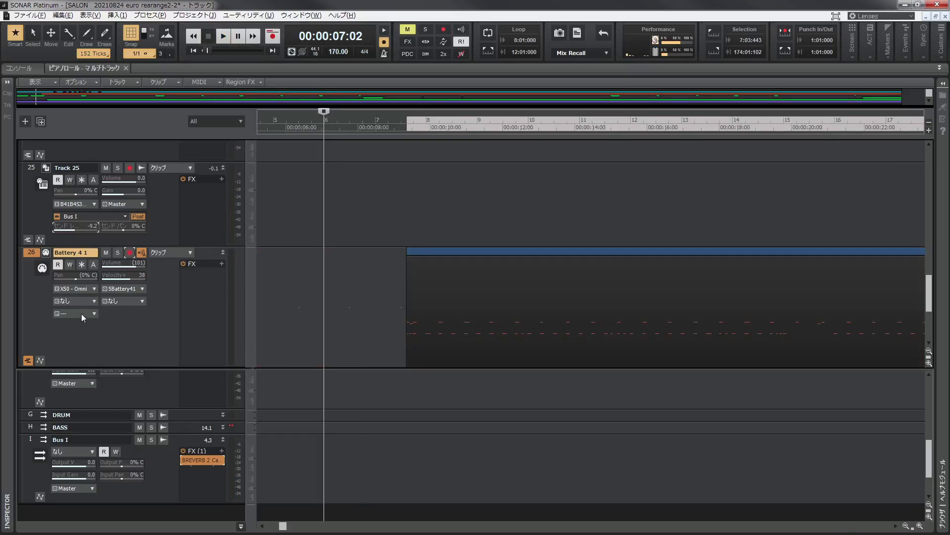
Open Battery 4 and load the closed hi-hat sample ClosedHH 2 onto cell B8
{"action": "scroll", "coordinate": [81, 313], "scroll_direction": "down", "scroll_amount": 3}
{"action": "left_click", "coordinate": [46, 179]}
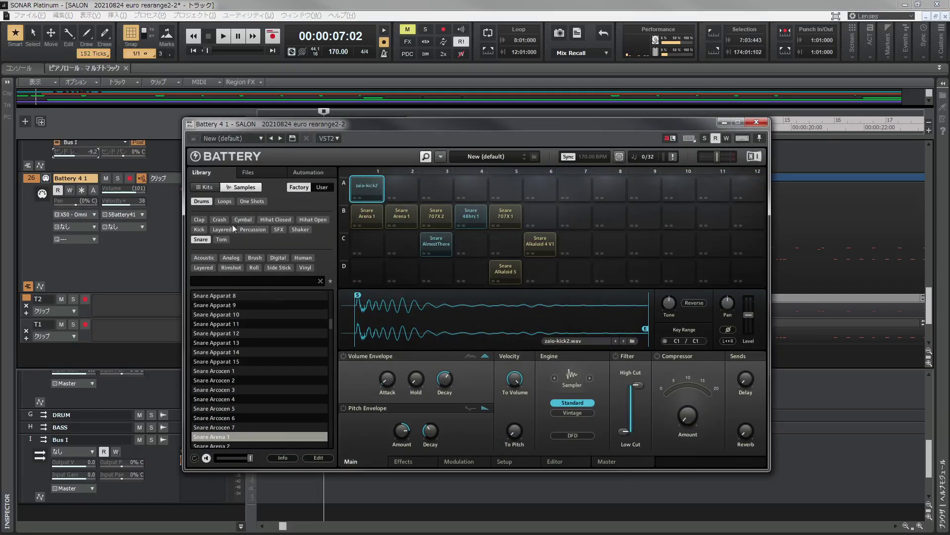
{"action": "left_click", "coordinate": [272, 222]}
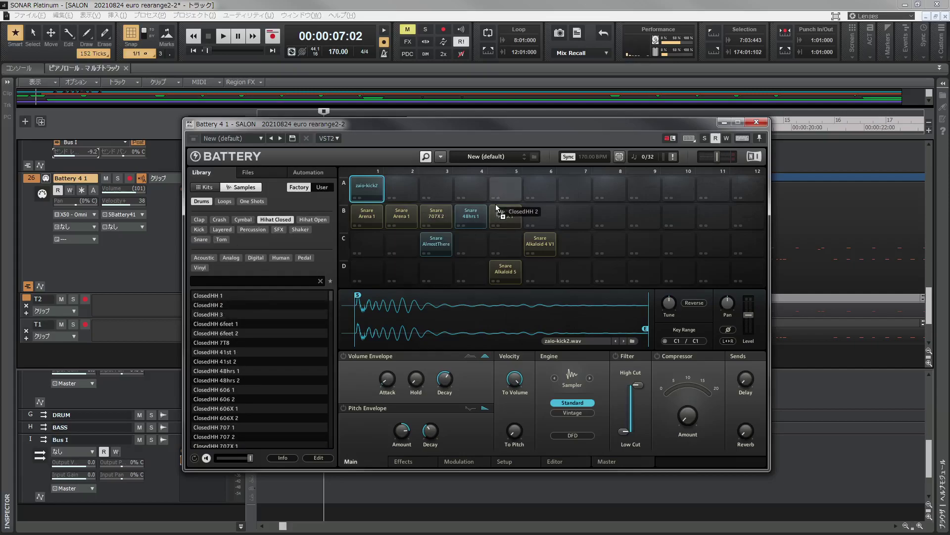
{"action": "left_click_drag", "start_coordinate": [545, 208], "coordinate": [600, 220]}
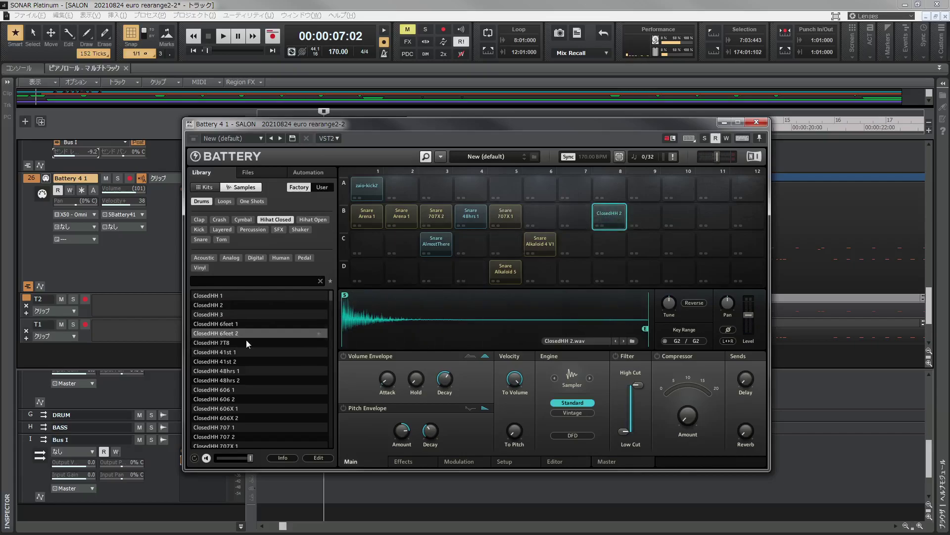
Audition open hi-hat samples from OpenHH 41st to OpenHH 808 2 and place OpenHH 808 2 on cell B10
{"action": "left_click", "coordinate": [313, 219]}
{"action": "left_click", "coordinate": [218, 285]}
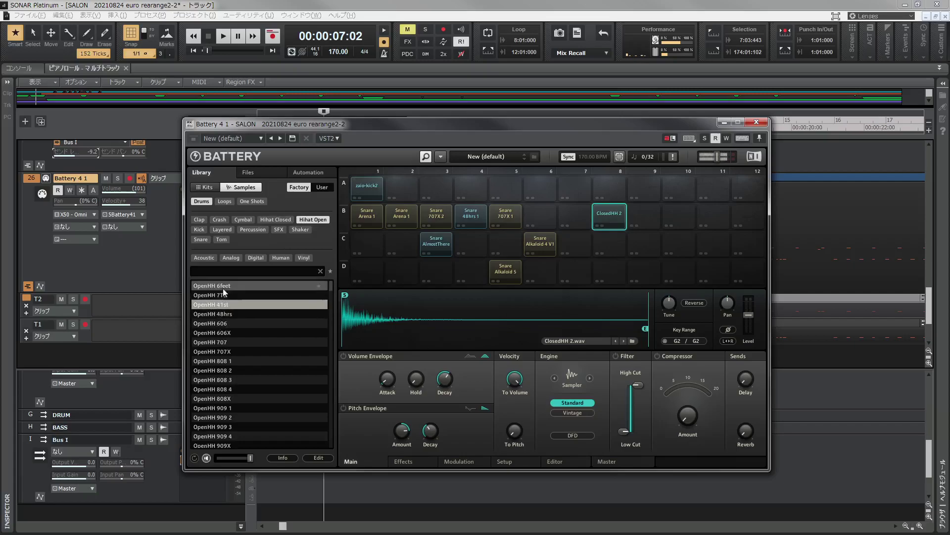
{"action": "left_click", "coordinate": [221, 313]}
{"action": "left_click", "coordinate": [222, 324]}
{"action": "left_click", "coordinate": [221, 333]}
{"action": "left_click", "coordinate": [222, 342]}
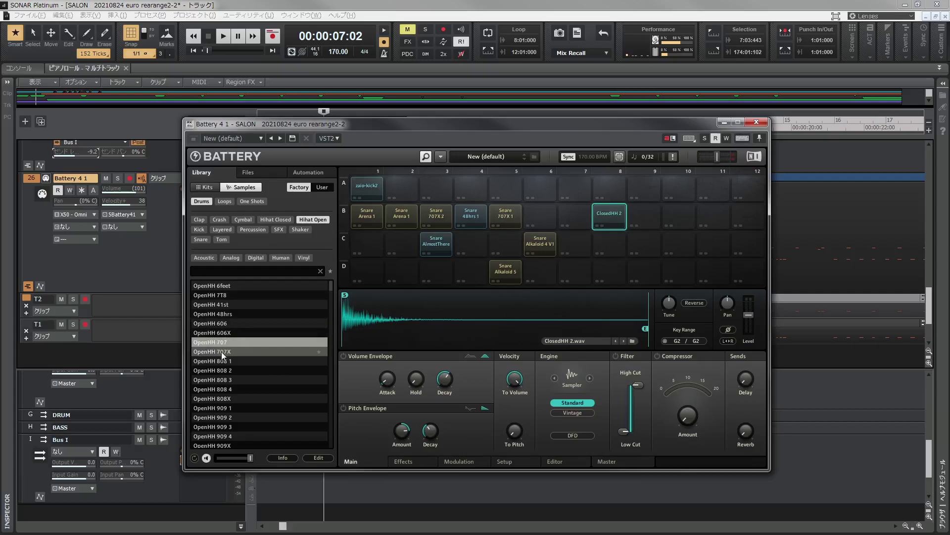
{"action": "left_click", "coordinate": [222, 352]}
{"action": "left_click", "coordinate": [223, 361]}
{"action": "left_click", "coordinate": [225, 370]}
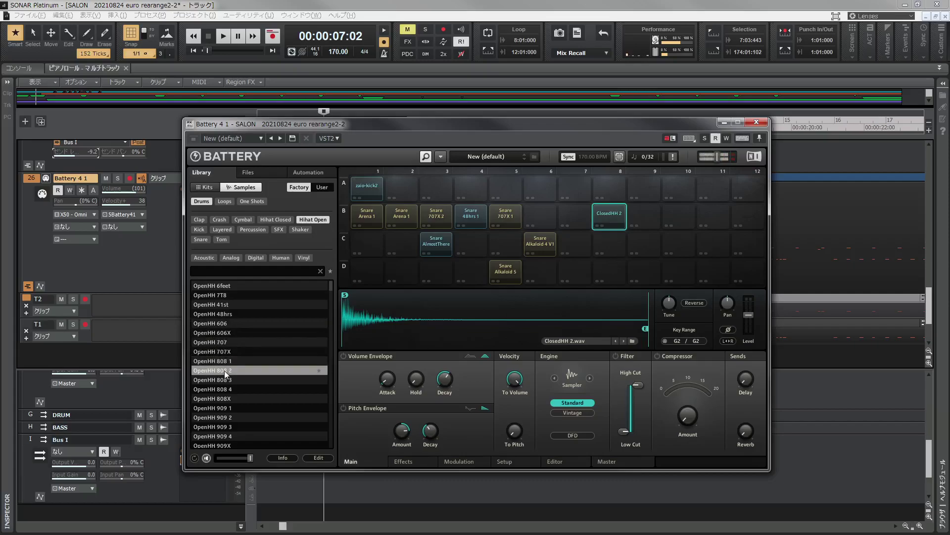
{"action": "left_click", "coordinate": [225, 371]}
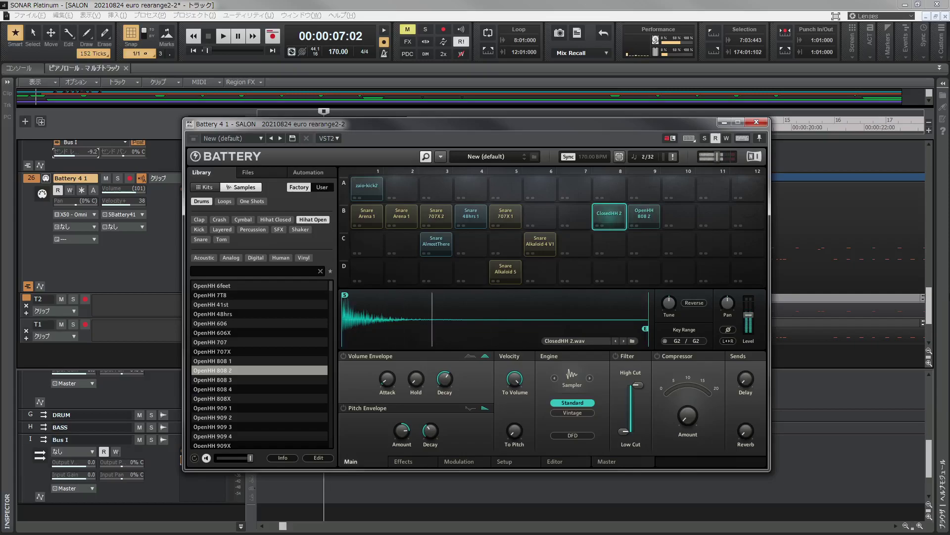
{"action": "left_click", "coordinate": [644, 216]}
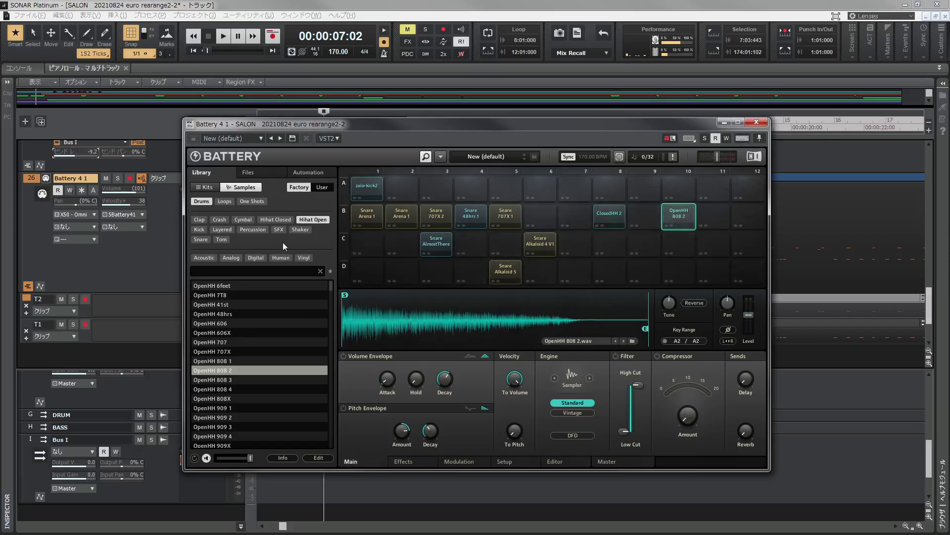
Move OpenHH 808 2 to cell B12, put a second ClosedHH 2 on cell B10, and hide Battery's window
{"action": "left_click", "coordinate": [276, 220]}
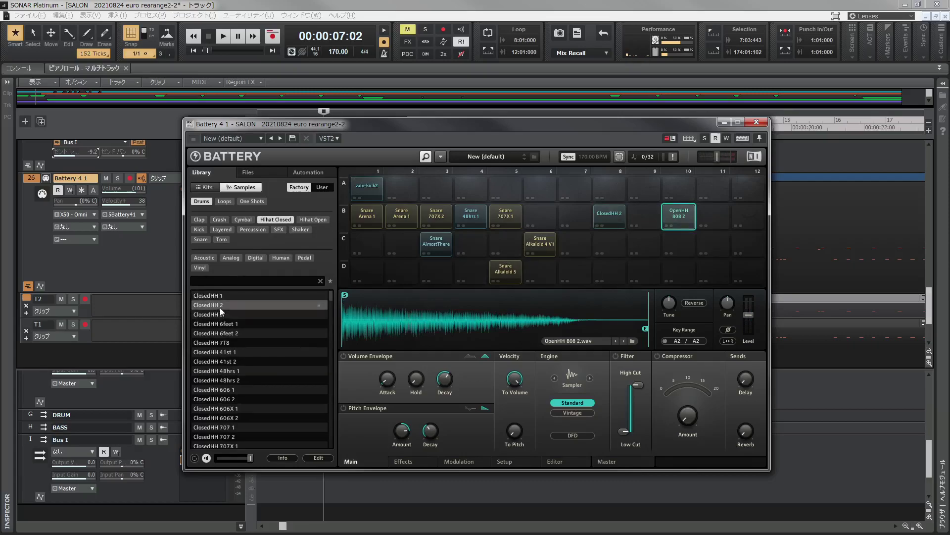
{"action": "left_click_drag", "start_coordinate": [220, 308], "coordinate": [638, 213]}
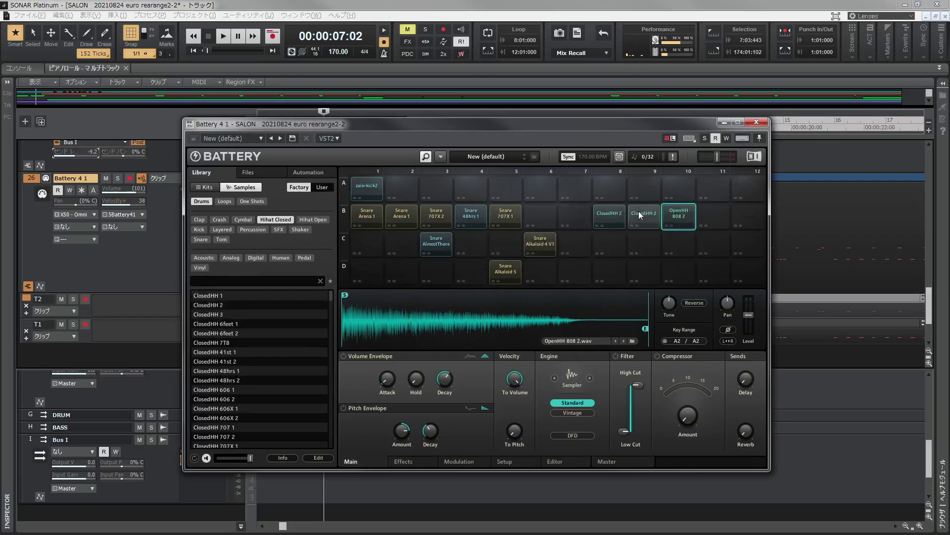
{"action": "left_click", "coordinate": [689, 209]}
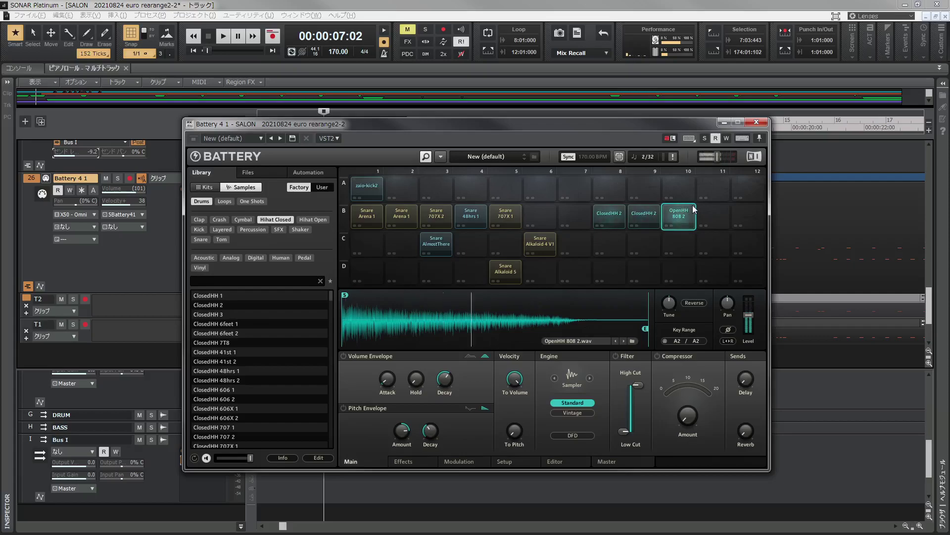
{"action": "left_click_drag", "start_coordinate": [679, 217], "coordinate": [747, 217]}
{"action": "left_click", "coordinate": [638, 220]}
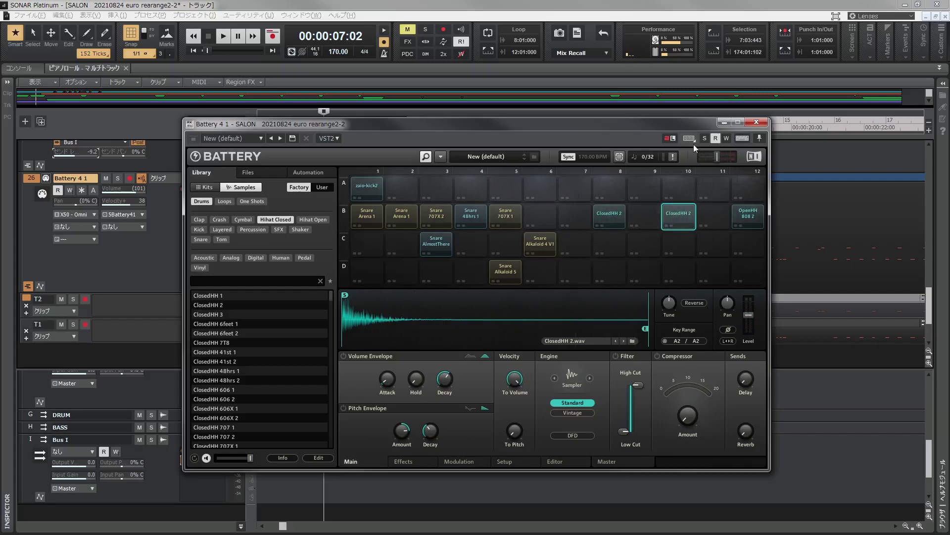
{"action": "left_click", "coordinate": [724, 123]}
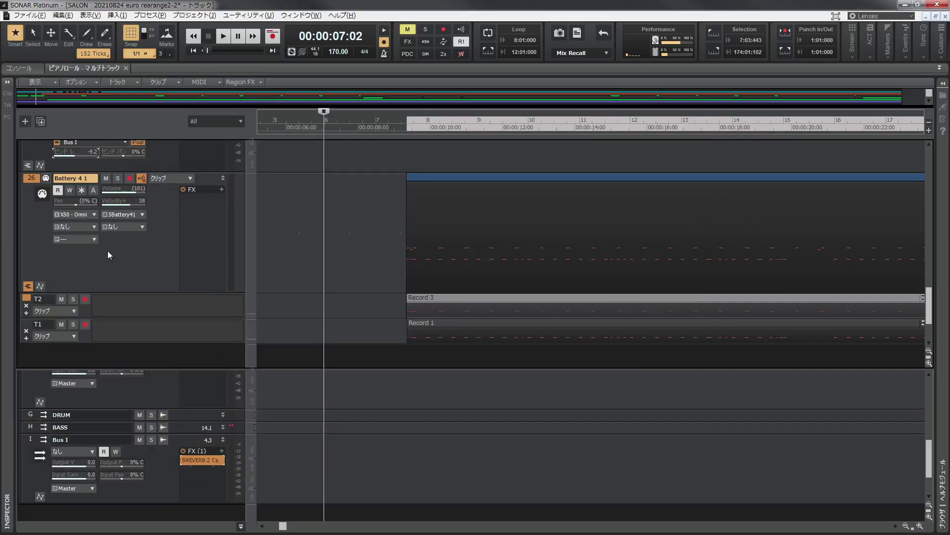
Arm the Battery 4 1 track and record a hi-hat take over the song
{"action": "left_click", "coordinate": [129, 178]}
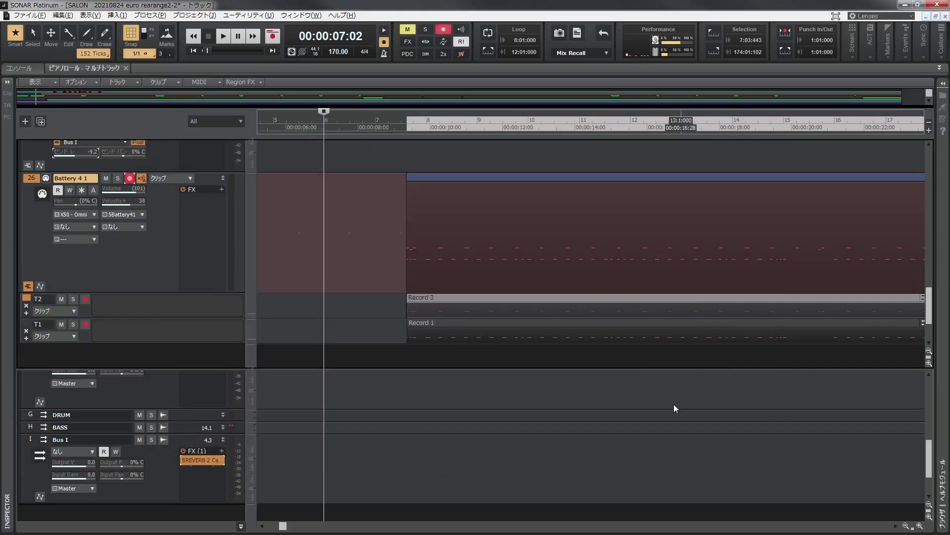
{"action": "key", "text": "space"}
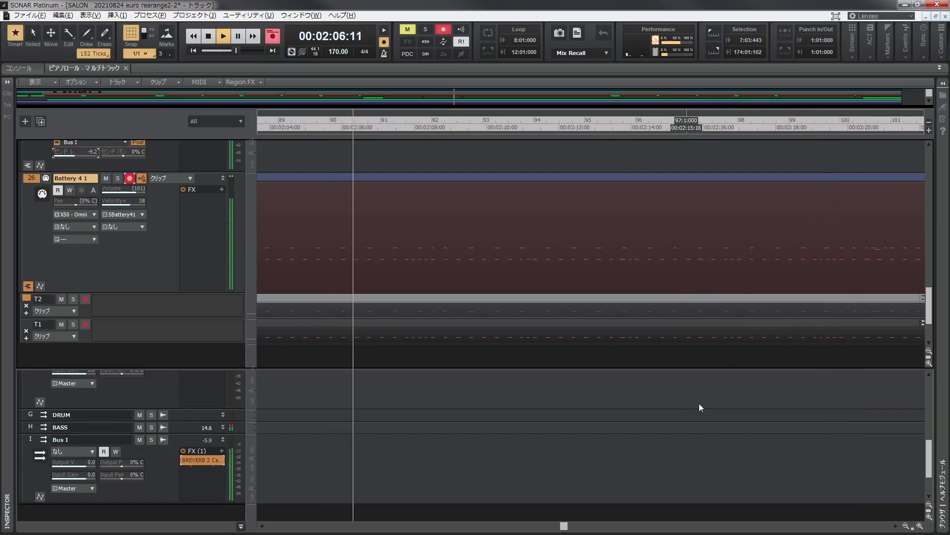
{"action": "key", "text": "space"}
Play the take and replace the open hi-hat on Battery cell B12 with OpenHH 707X
{"action": "key", "text": "space"}
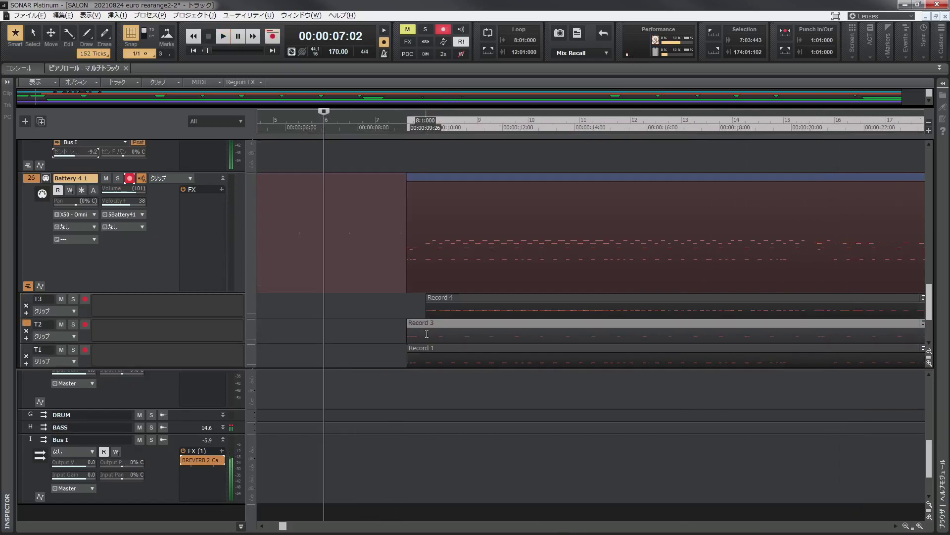
{"action": "left_click", "coordinate": [49, 180]}
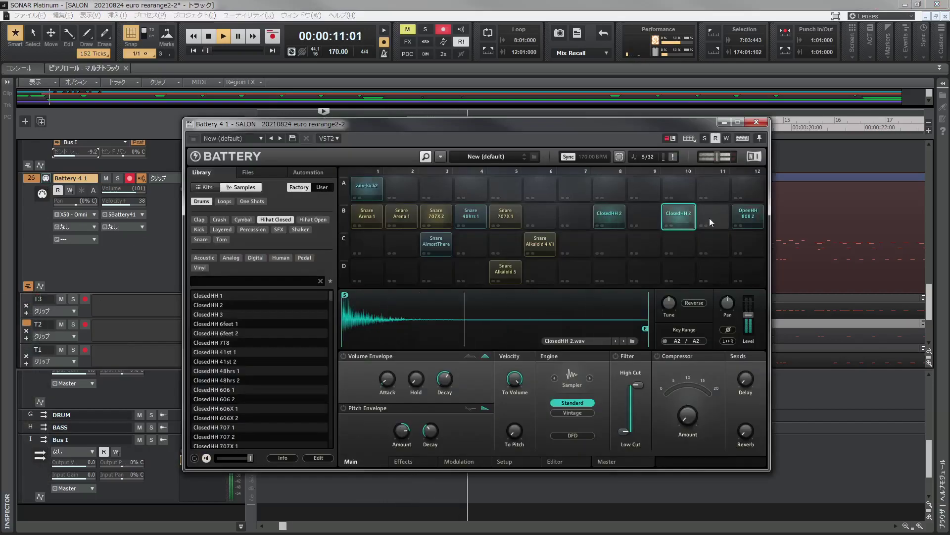
{"action": "left_click", "coordinate": [313, 220]}
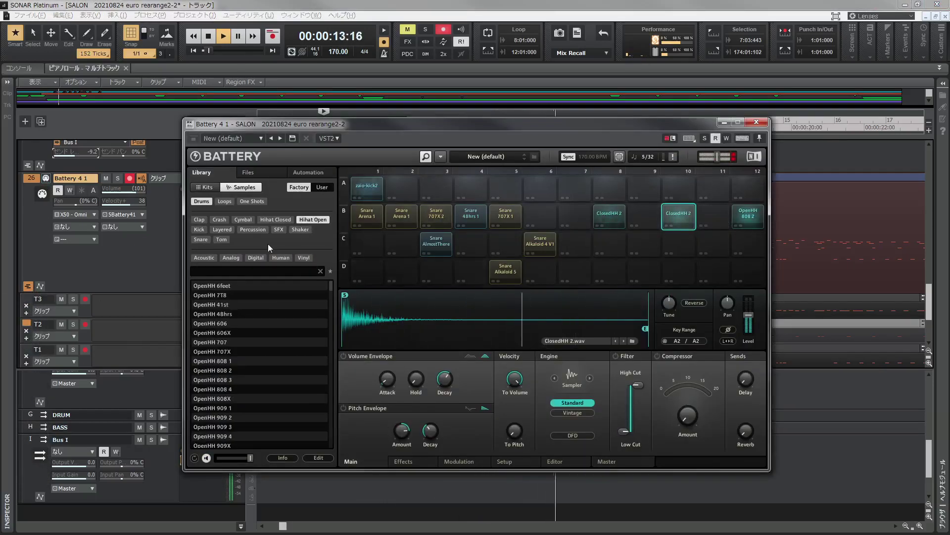
{"action": "left_click", "coordinate": [749, 218]}
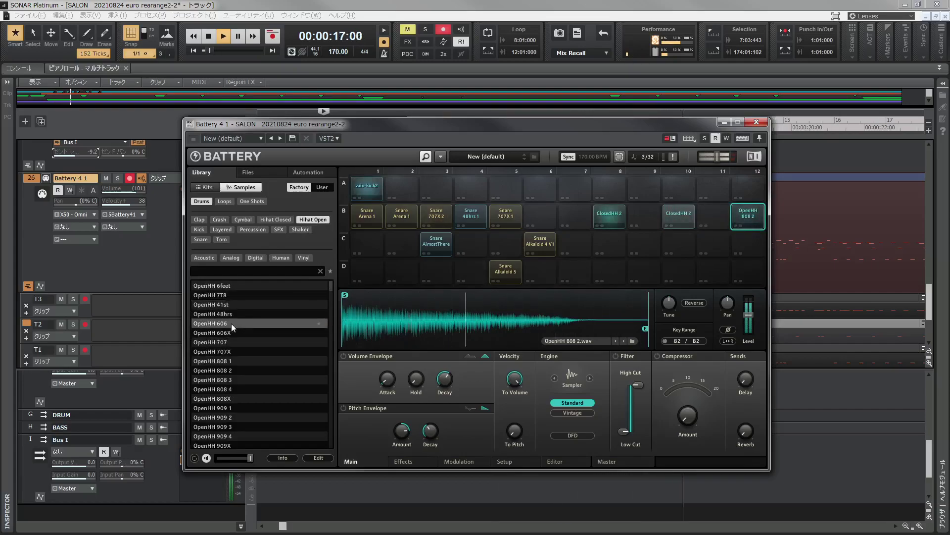
{"action": "left_click", "coordinate": [235, 351]}
{"action": "double_click", "coordinate": [234, 351]}
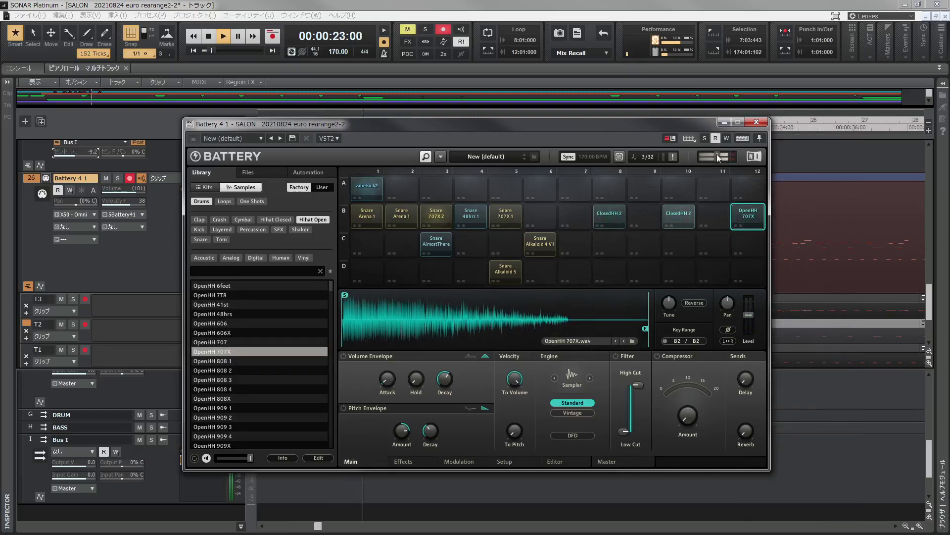
{"action": "left_click", "coordinate": [372, 276]}
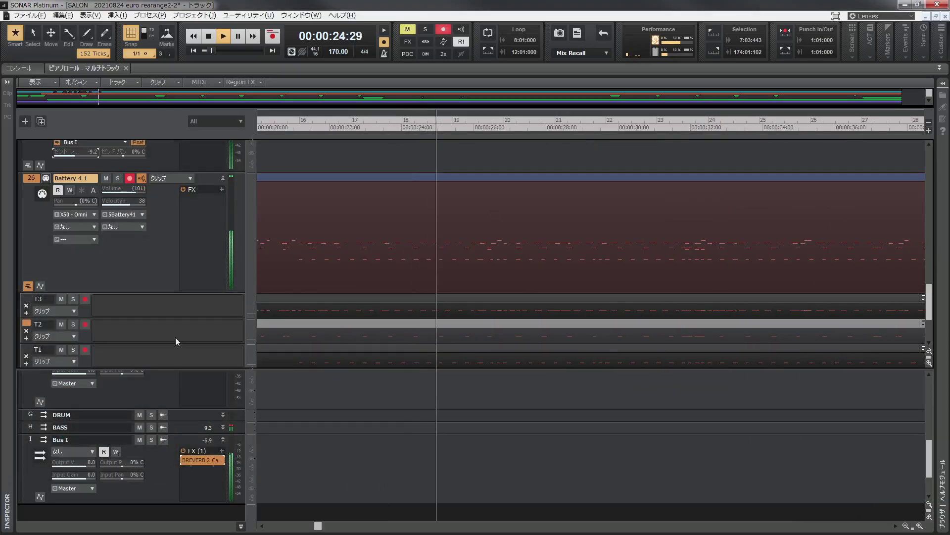
Select the hi-hat take in lane T3 of the Battery 4 1 track and show its notes in the piano roll
{"action": "left_click", "coordinate": [34, 301]}
{"action": "left_click", "coordinate": [71, 16]}
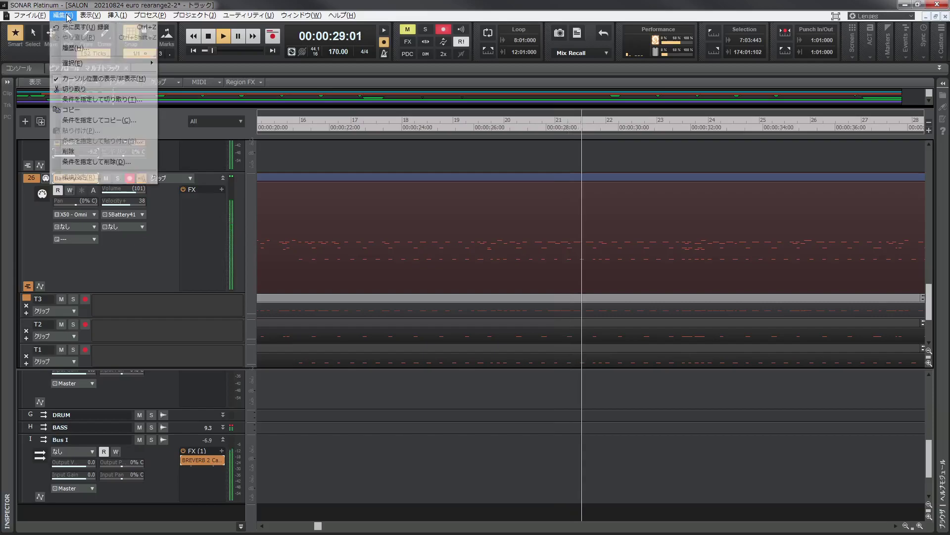
{"action": "left_click", "coordinate": [108, 85]}
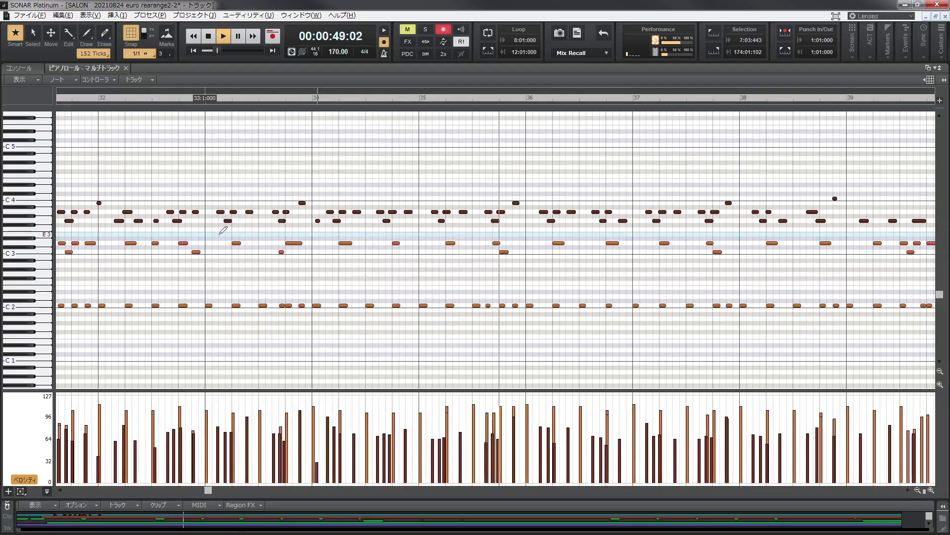
Quantize the hi-hat take's notes, and stop playback with the playhead at bar 59
{"action": "key", "text": "q"}
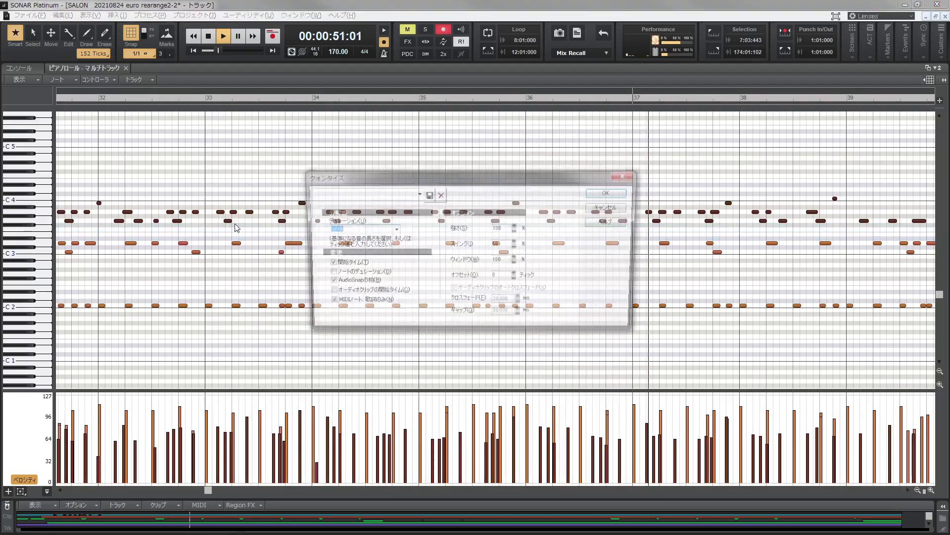
{"action": "left_click", "coordinate": [602, 185]}
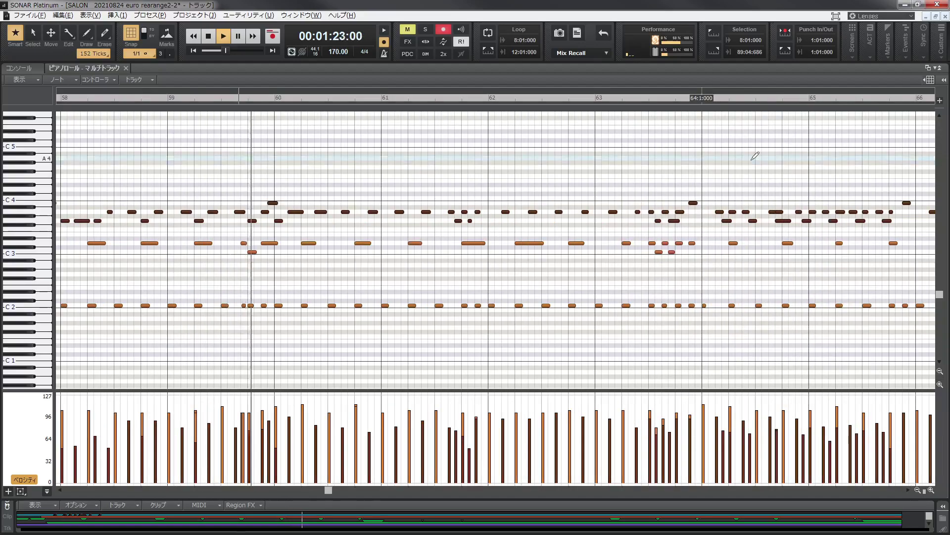
{"action": "left_click", "coordinate": [163, 101]}
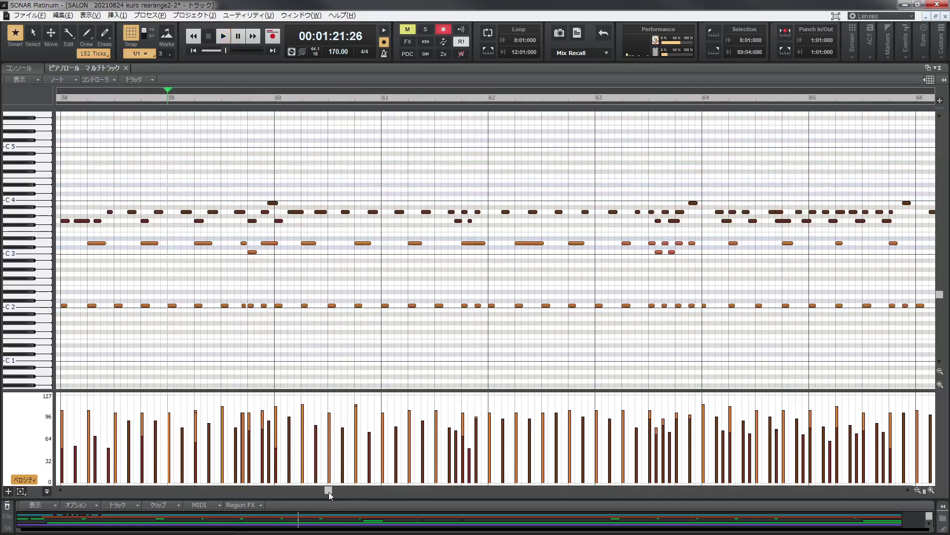
Play back the quantized hi-hat part from bar 56 in the piano roll and stop at bar 56
{"action": "left_click_drag", "start_coordinate": [329, 491], "coordinate": [304, 490]}
{"action": "left_click", "coordinate": [465, 97]}
{"action": "key", "text": "space"}
{"action": "key", "text": "space"}
{"action": "left_click", "coordinate": [417, 97]}
{"action": "key", "text": "space"}
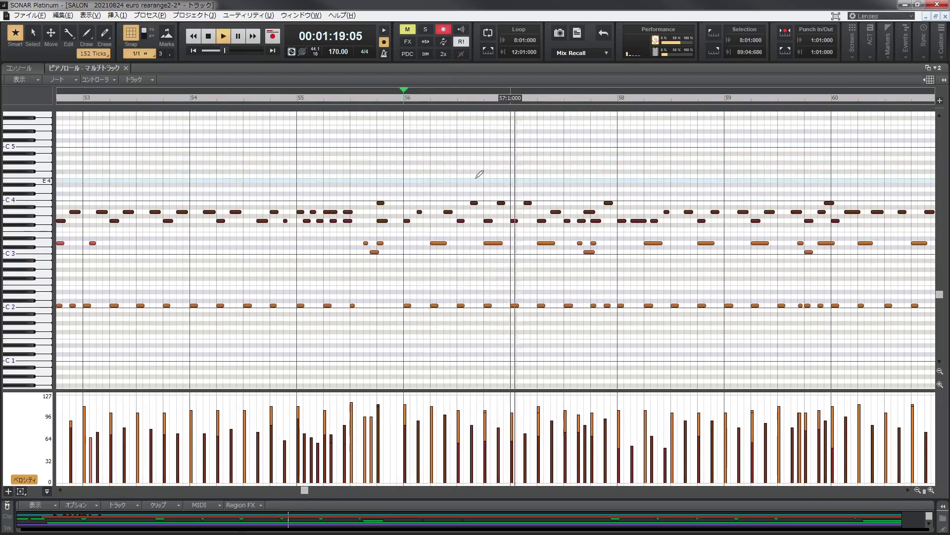
{"action": "key", "text": "space"}
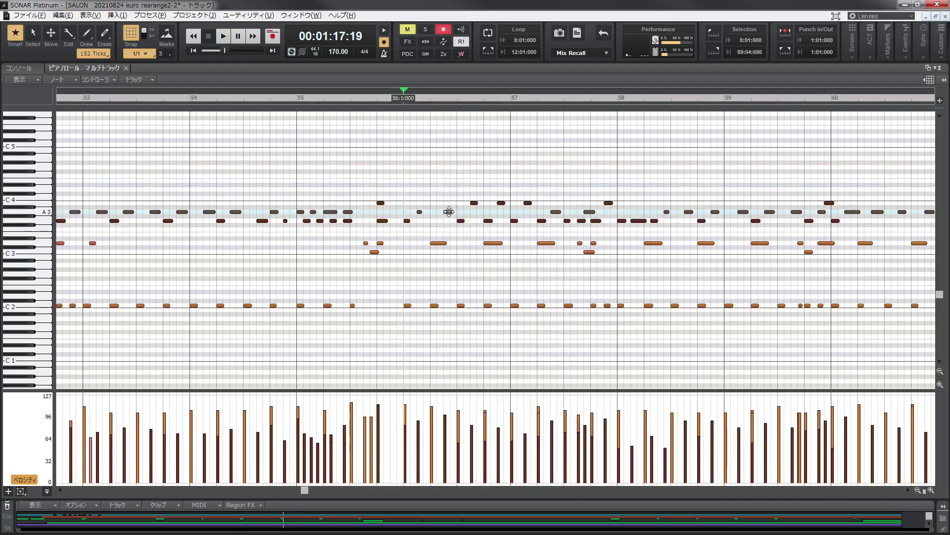
Delete the hi-hat notes in the first half of bar 56 and from beat 2 of bar 57 through bar 59
{"action": "left_click", "coordinate": [419, 208]}
{"action": "left_click", "coordinate": [542, 221]}
{"action": "left_click", "coordinate": [567, 221]}
{"action": "key", "text": "t"}
{"action": "left_click", "coordinate": [530, 187]}
{"action": "left_click_drag", "start_coordinate": [572, 192], "coordinate": [838, 233]}
{"action": "key", "text": "Delete"}
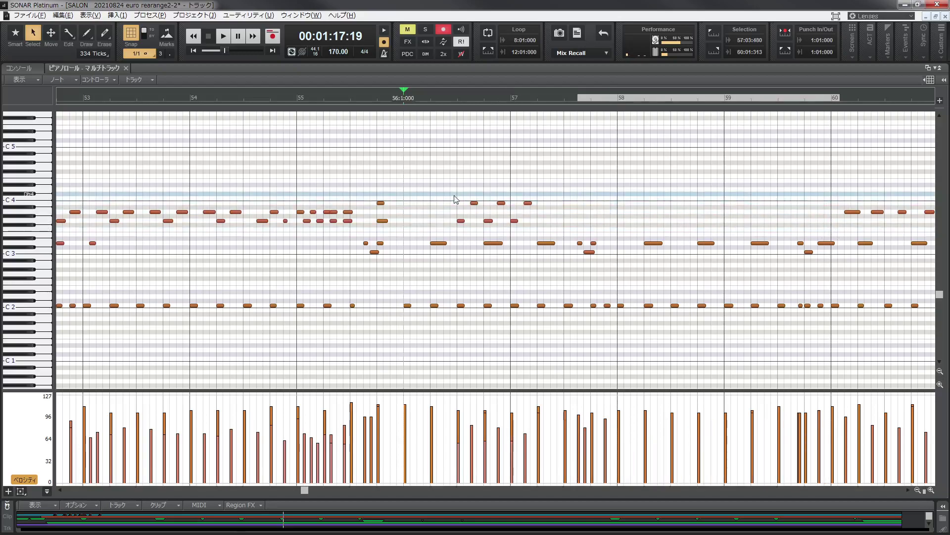
Copy the four hi-hat notes in the second half of bar 56 to its first half, and delete the two at the start of bar 57
{"action": "left_click_drag", "start_coordinate": [453, 196], "coordinate": [477, 226]}
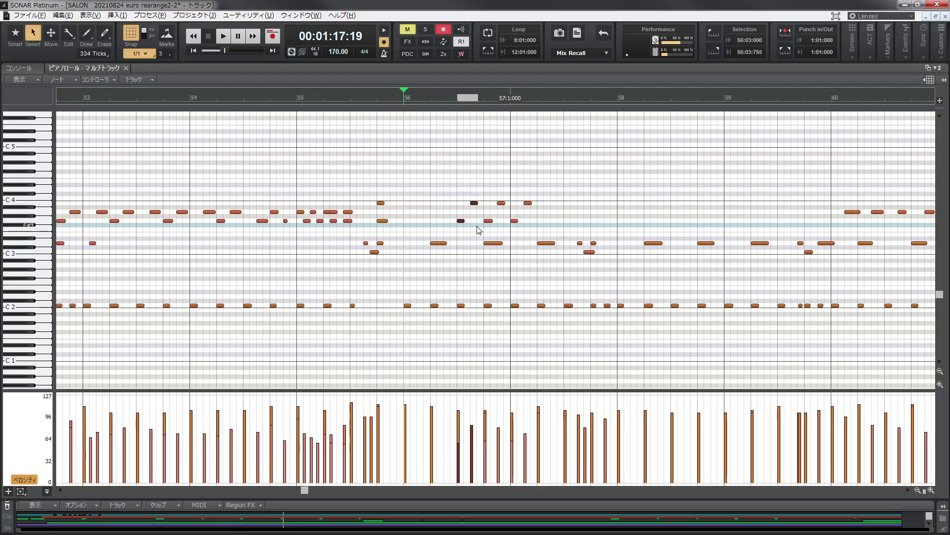
{"action": "left_click_drag", "start_coordinate": [458, 195], "coordinate": [508, 229]}
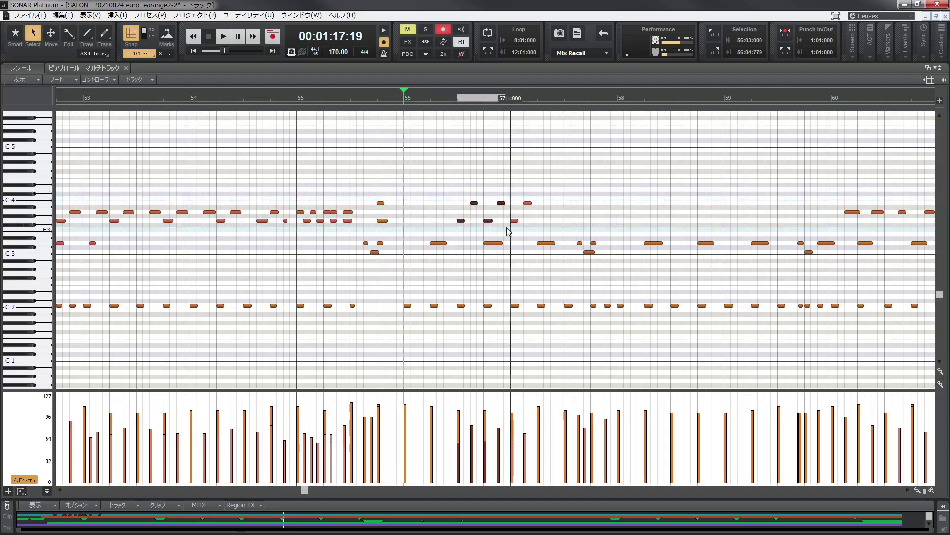
{"action": "key", "text": "ctrl+c"}
{"action": "left_click", "coordinate": [521, 237]}
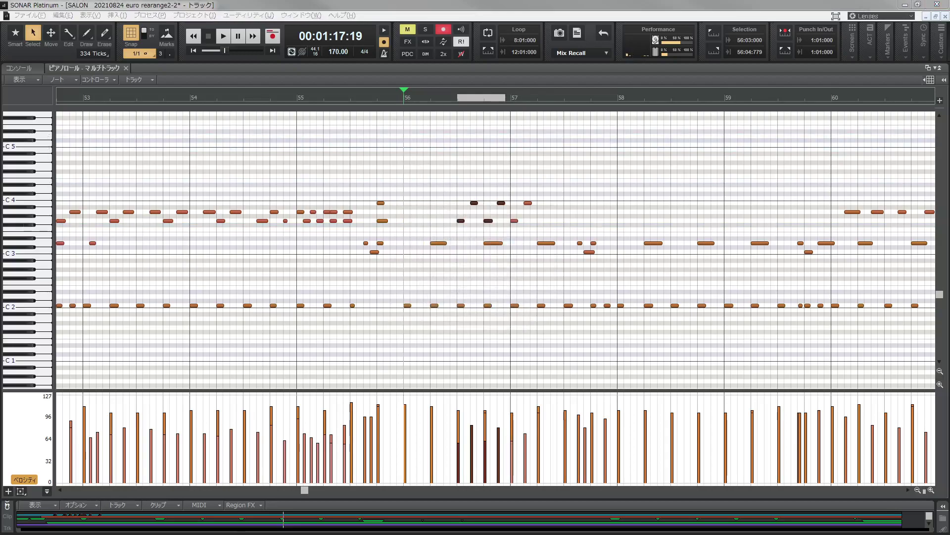
{"action": "key", "text": "ctrl+v"}
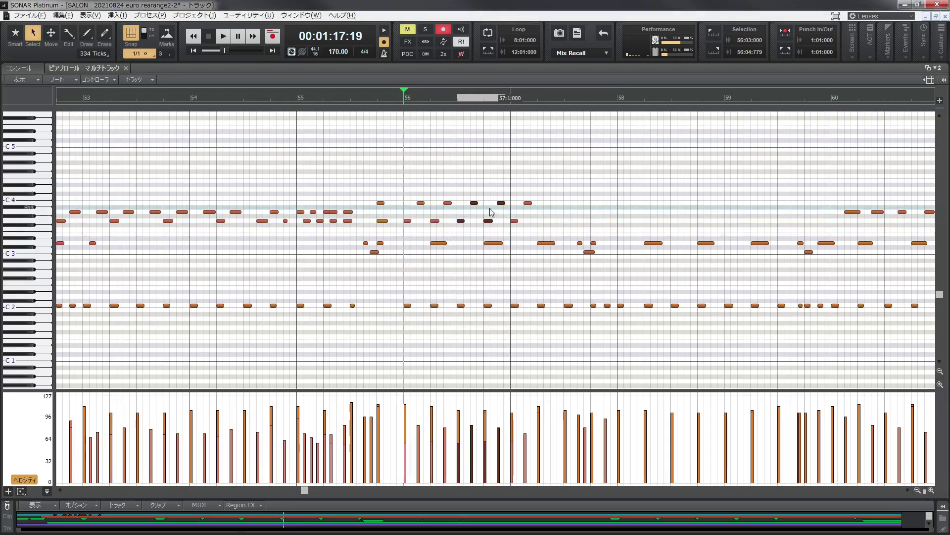
{"action": "left_click_drag", "start_coordinate": [510, 188], "coordinate": [538, 226]}
{"action": "key", "text": "Delete"}
Copy the complete hi-hat pattern of bar 56 and paste it to fill bars 57 to 59
{"action": "left_click_drag", "start_coordinate": [405, 190], "coordinate": [521, 232]}
{"action": "key", "text": "ctrl+c"}
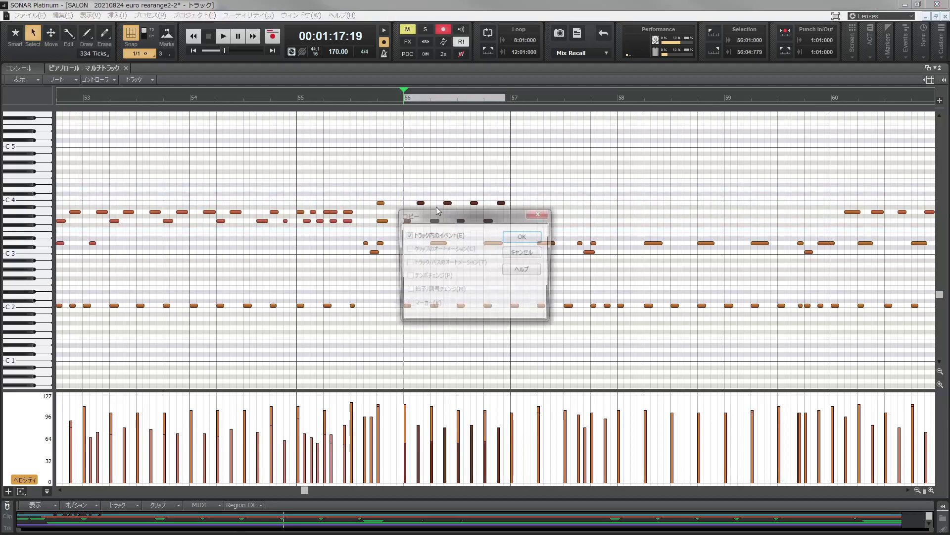
{"action": "key", "text": "Return"}
{"action": "left_click", "coordinate": [512, 97]}
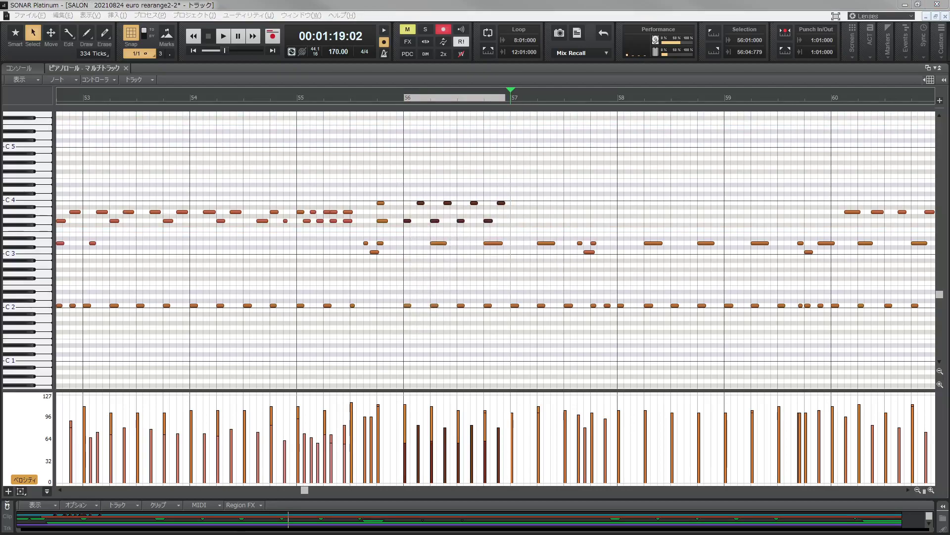
{"action": "key", "text": "ctrl+v"}
{"action": "key", "text": "Return"}
{"action": "left_click", "coordinate": [619, 98]}
{"action": "key", "text": "ctrl+v"}
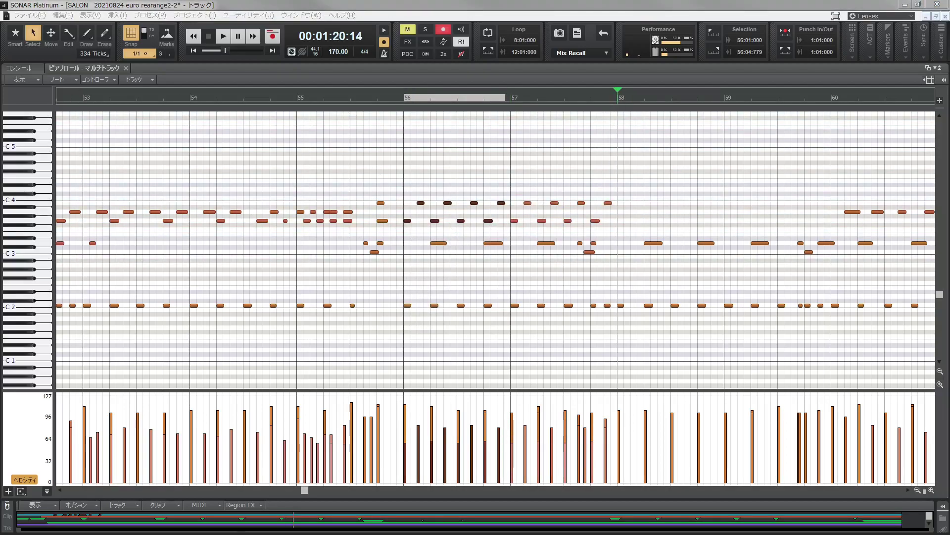
{"action": "key", "text": "Return"}
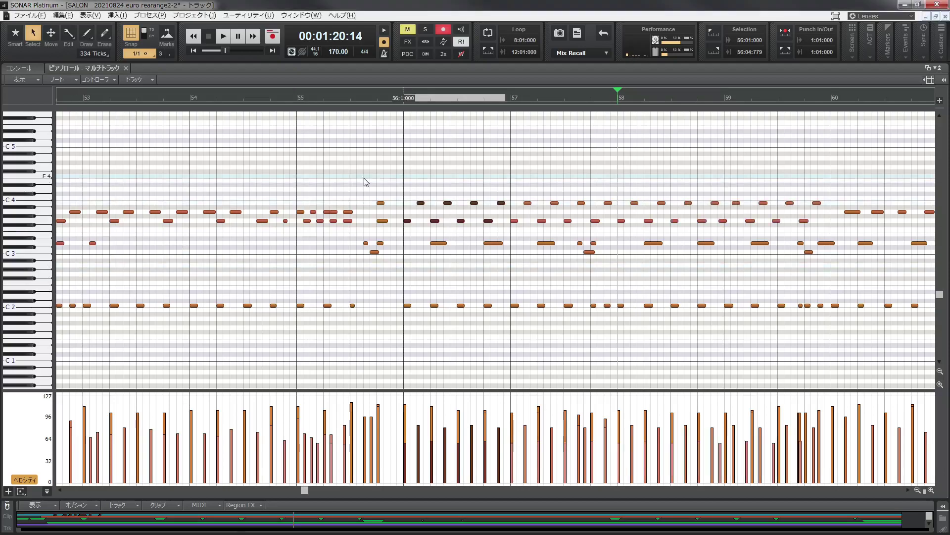
Play the pattern from bar 56, and lower the velocity of the B3 hi-hat notes in bars 56 to 59 to about 70
{"action": "left_click", "coordinate": [372, 98]}
{"action": "key", "text": "space"}
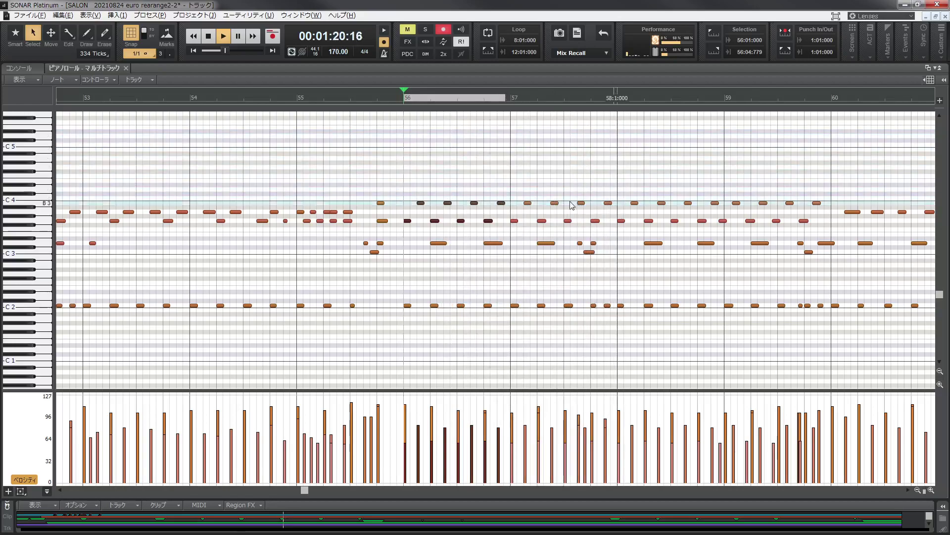
{"action": "key", "text": "space"}
{"action": "left_click_drag", "start_coordinate": [403, 196], "coordinate": [831, 206]}
{"action": "key", "text": "t"}
{"action": "left_click", "coordinate": [761, 196]}
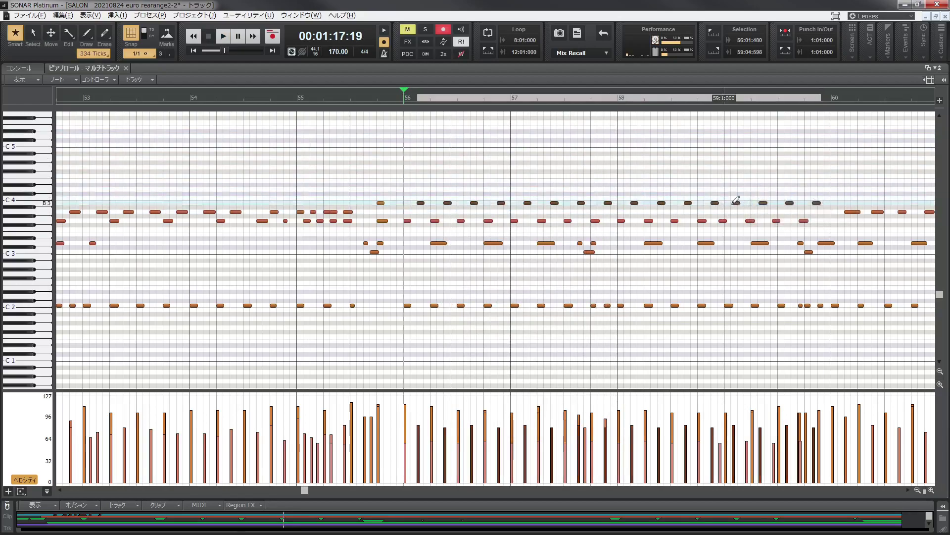
{"action": "left_click_drag", "start_coordinate": [742, 195], "coordinate": [746, 201]}
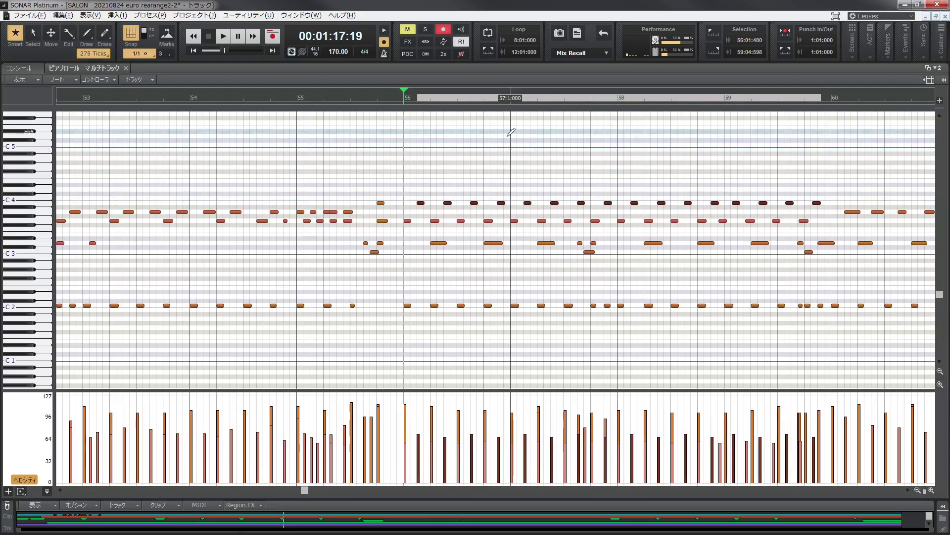
{"action": "key", "text": "space"}
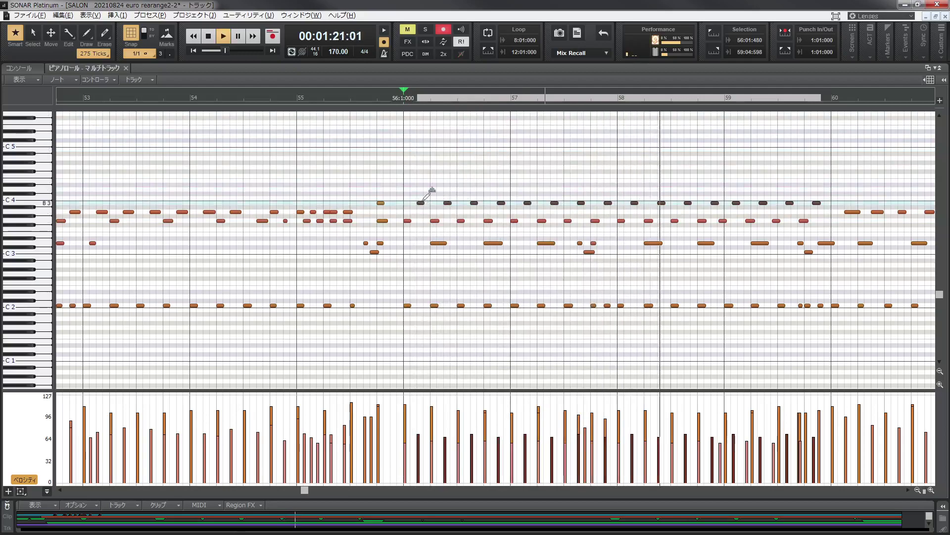
Shift the hi-hat notes in bar 59 slightly later to line up with the grid, and check them by playing from bar 56
{"action": "left_click", "coordinate": [738, 189]}
{"action": "left_click", "coordinate": [739, 203]}
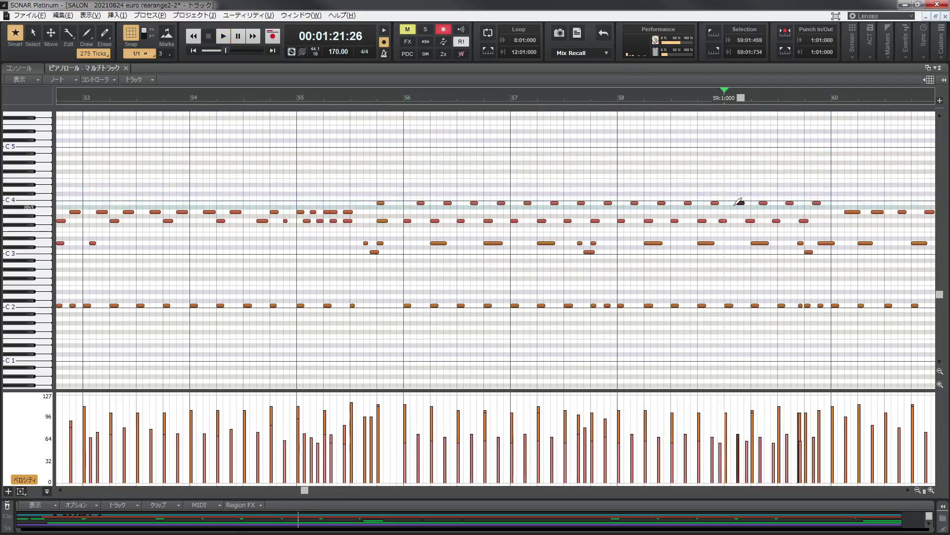
{"action": "left_click_drag", "start_coordinate": [723, 222], "coordinate": [821, 204]}
{"action": "key", "text": "t"}
{"action": "key", "text": "t"}
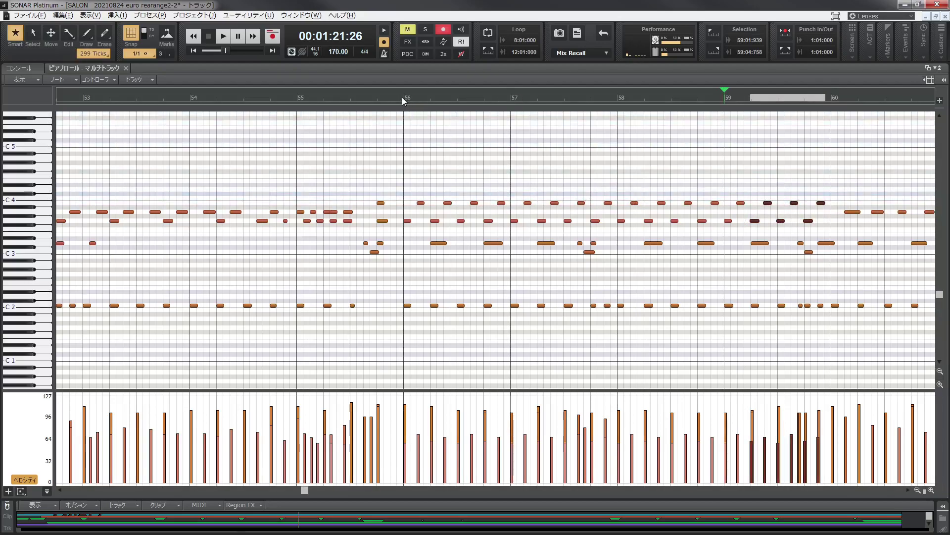
{"action": "left_click", "coordinate": [403, 98]}
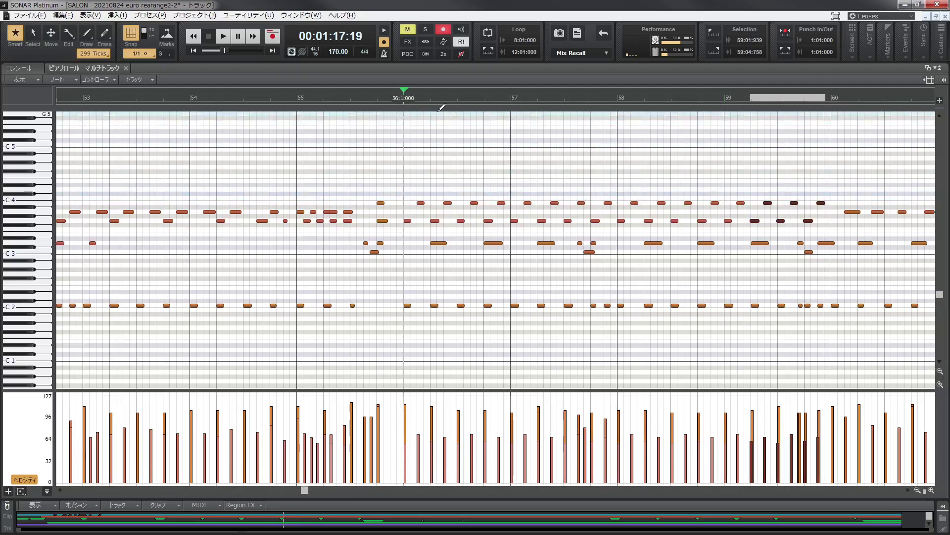
{"action": "key", "text": "space"}
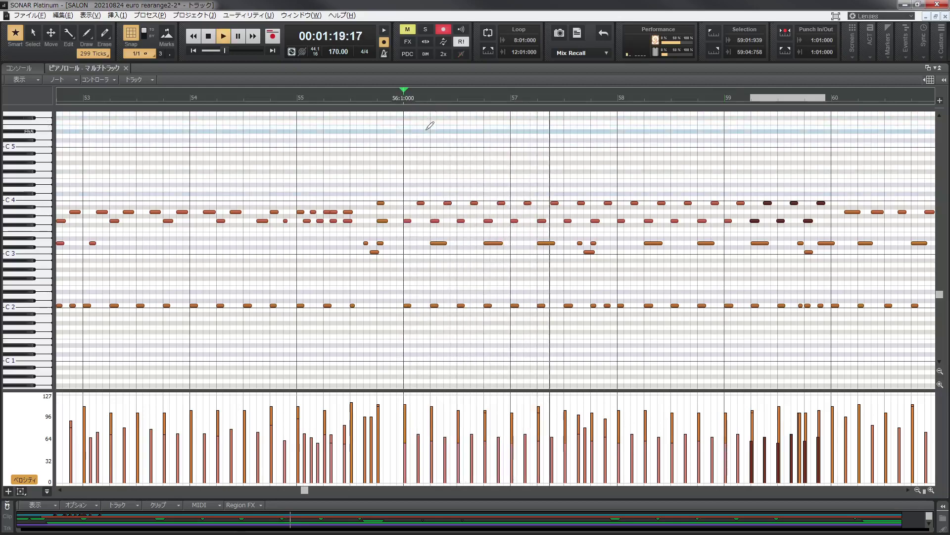
{"action": "key", "text": "space"}
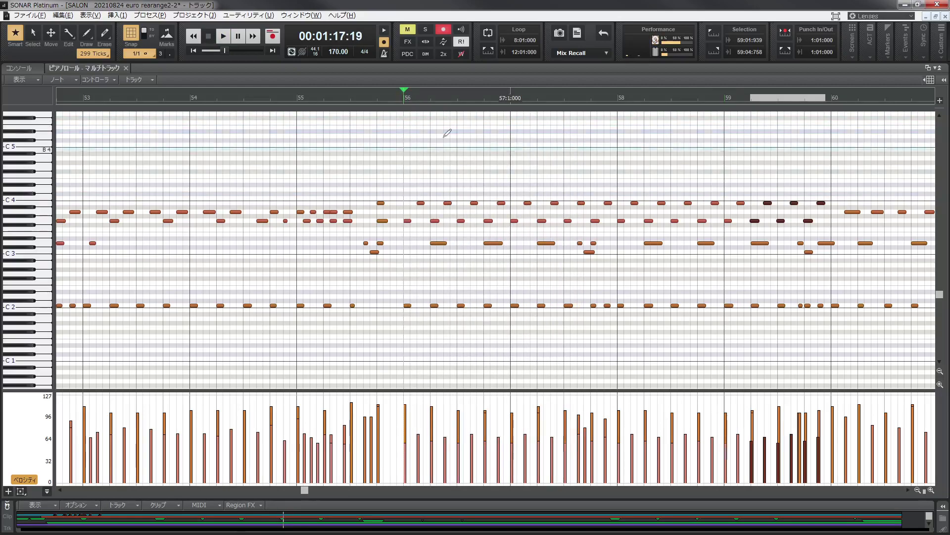
Set the snap resolution to 1/16, play from bar 57, and add a B3 hi-hat note at 57:3:720
{"action": "left_click", "coordinate": [577, 217]}
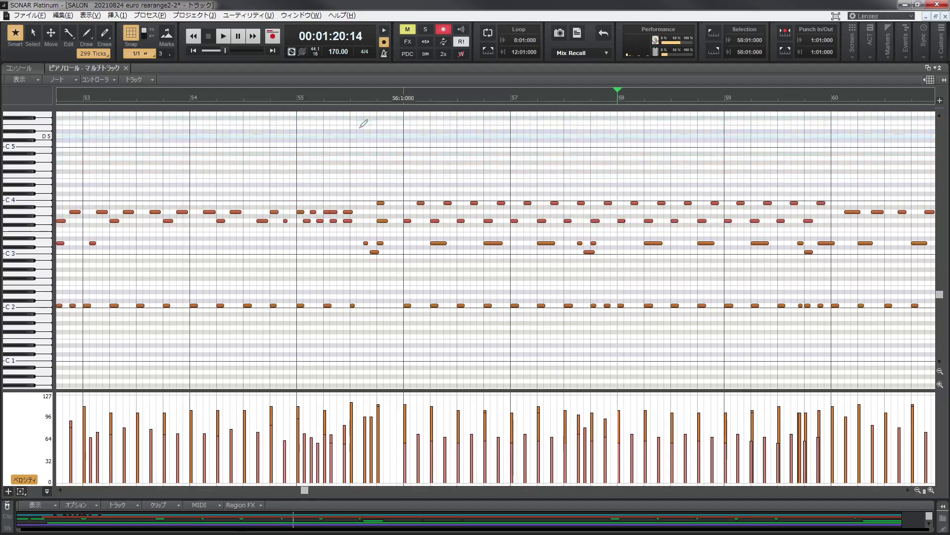
{"action": "left_click", "coordinate": [141, 55]}
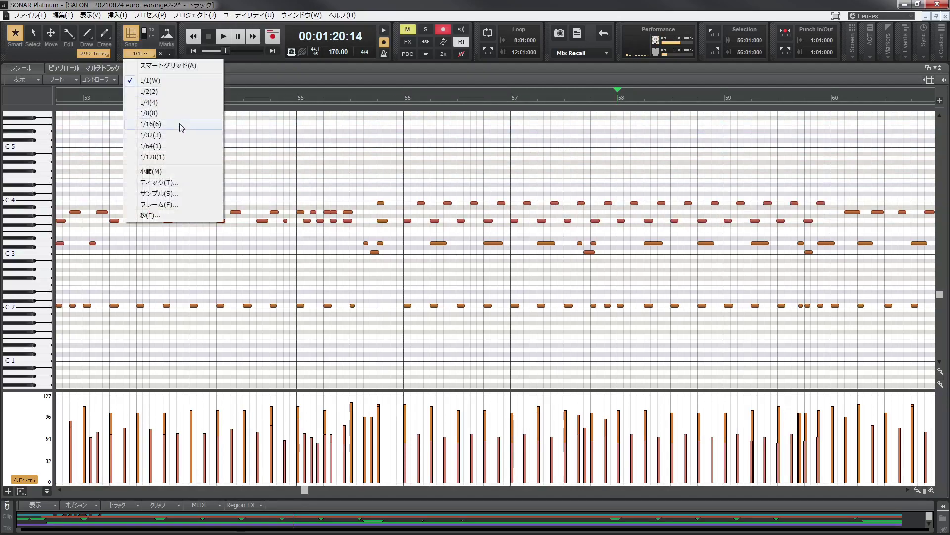
{"action": "left_click", "coordinate": [177, 127]}
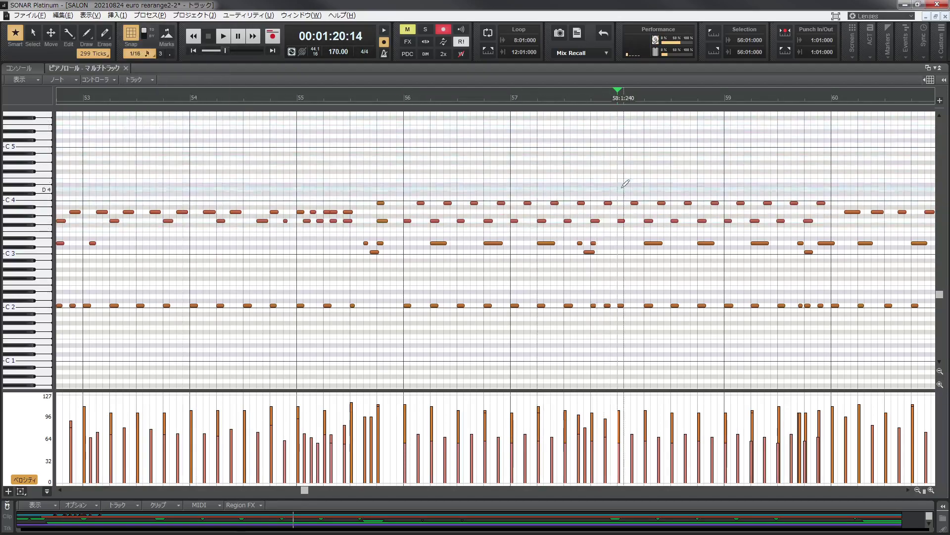
{"action": "left_click", "coordinate": [513, 99]}
{"action": "key", "text": "space"}
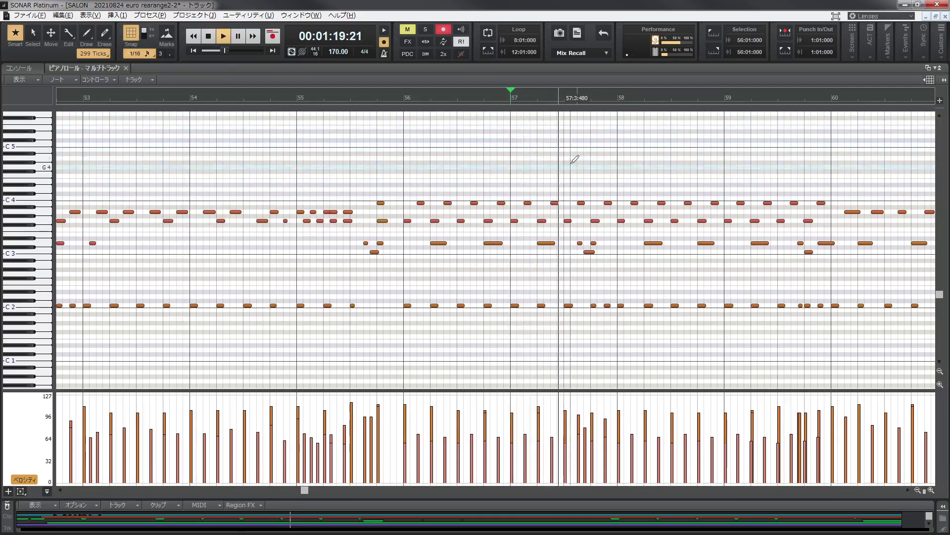
{"action": "key", "text": "space"}
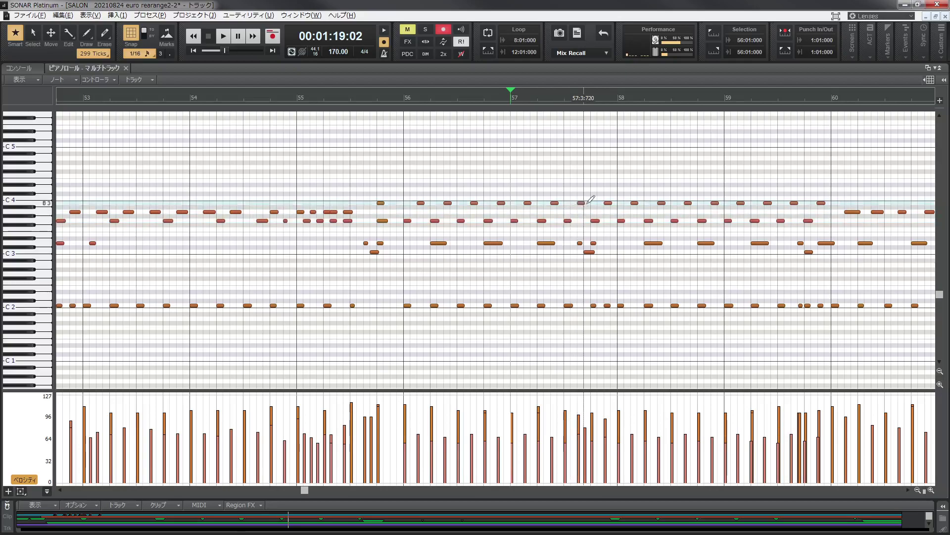
Play the edited hi-hats from bar 57 into bar 64, stop, and return the playhead to the song's start
{"action": "key", "text": "space"}
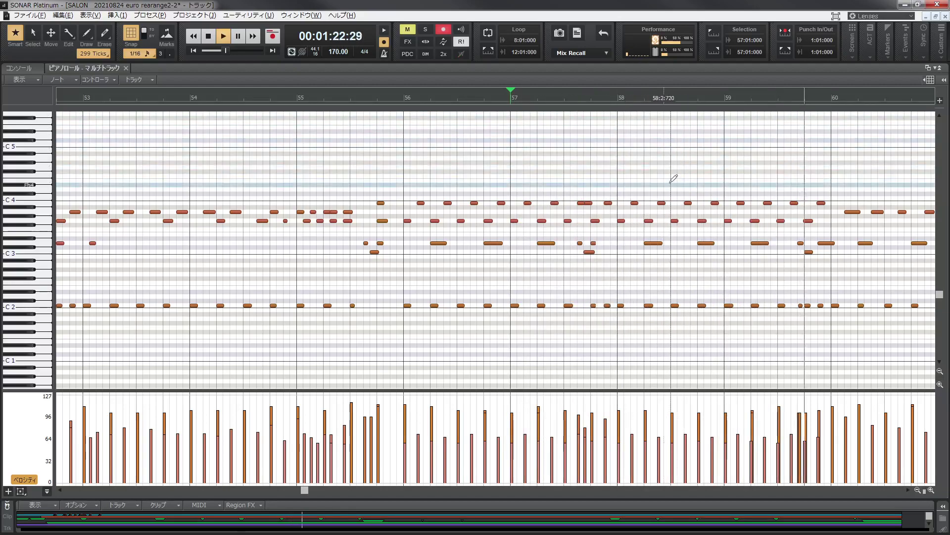
{"action": "key", "text": "space"}
{"action": "key", "text": "space"}
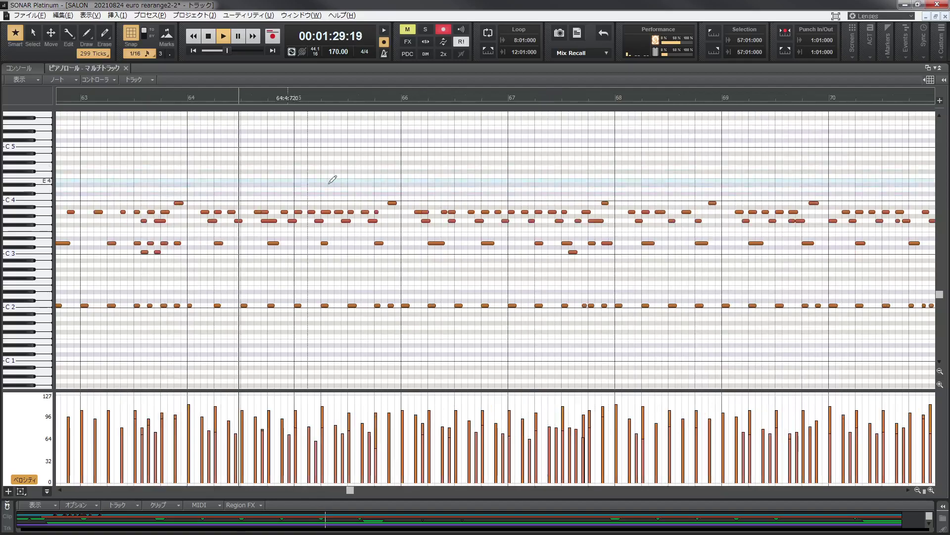
{"action": "left_click", "coordinate": [208, 36]}
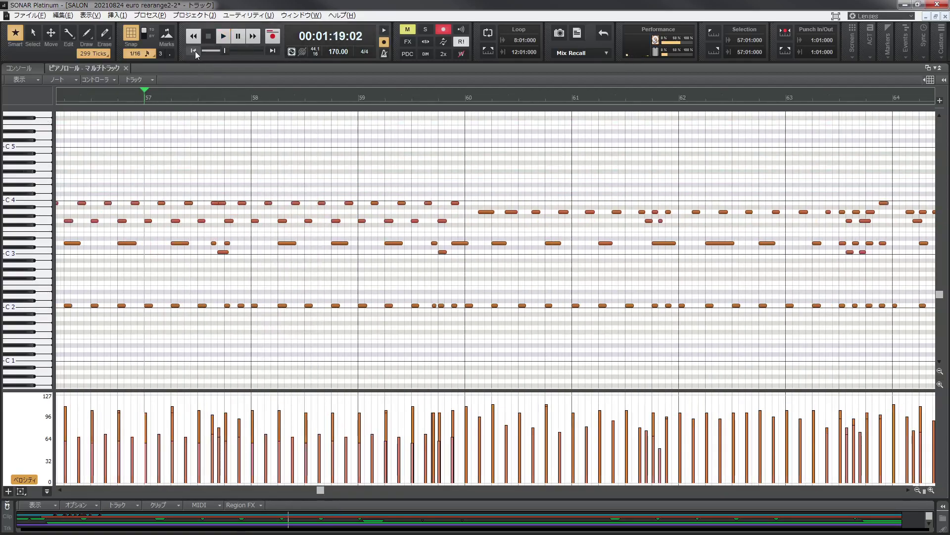
{"action": "left_click", "coordinate": [194, 51]}
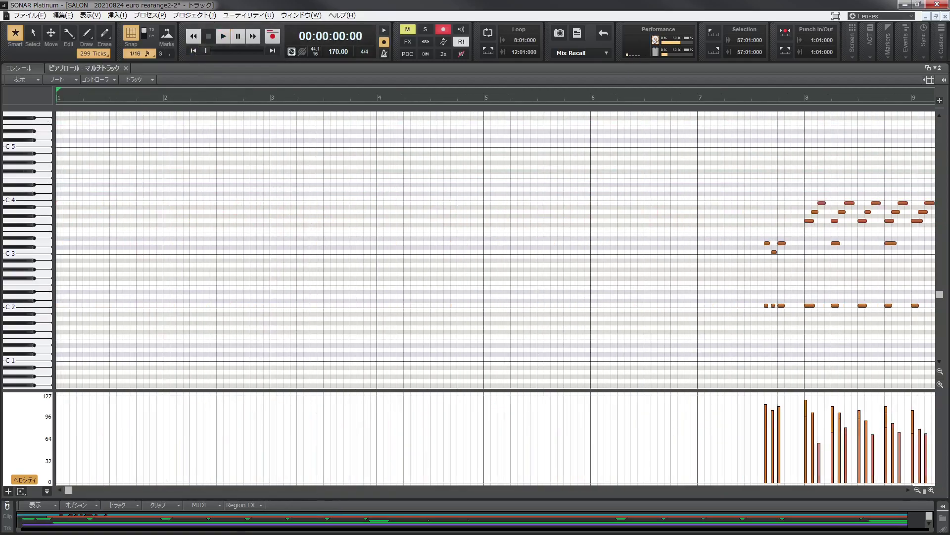